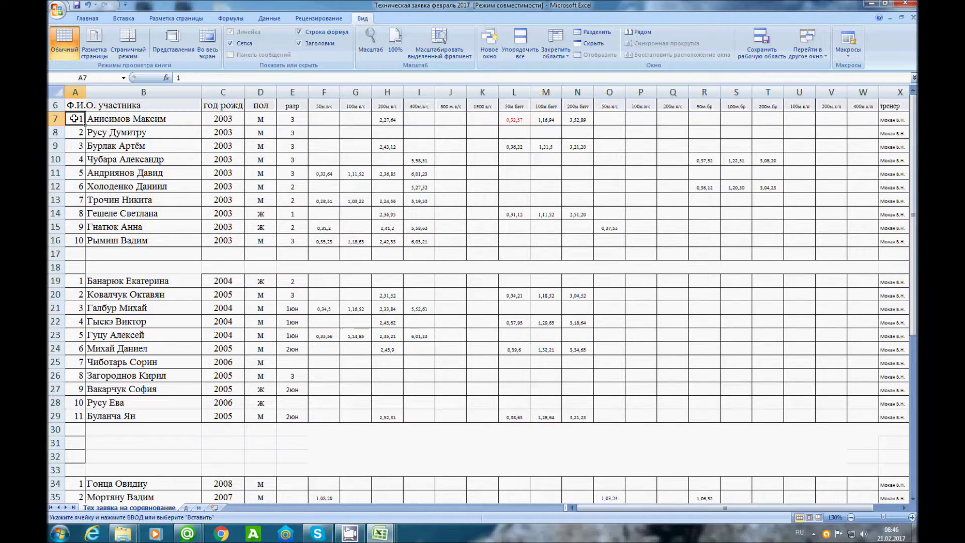
Sort all participant rows from row 7 down by the values in column D (пол), in order От А до Я
drag(72, 119, 892, 449)
scroll(387, 296, up, 8)
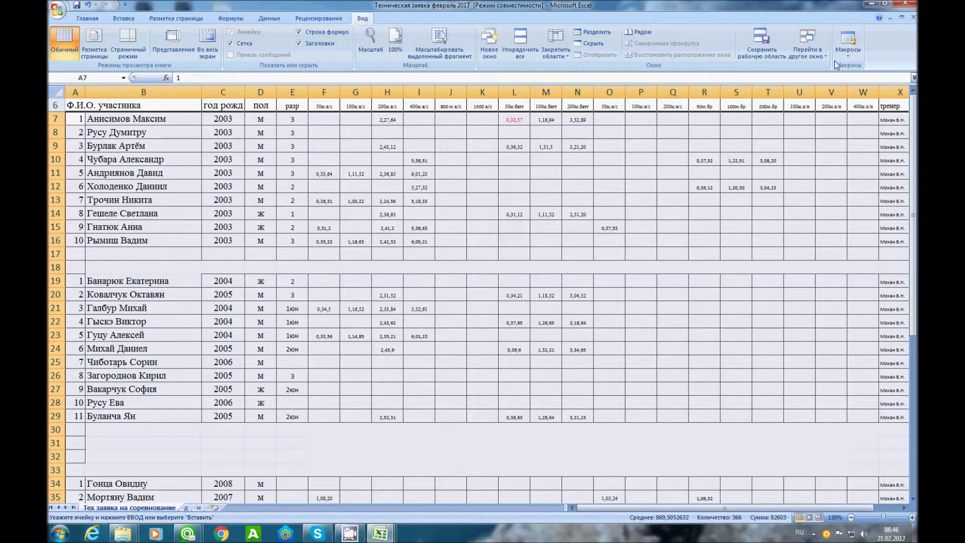
click(321, 18)
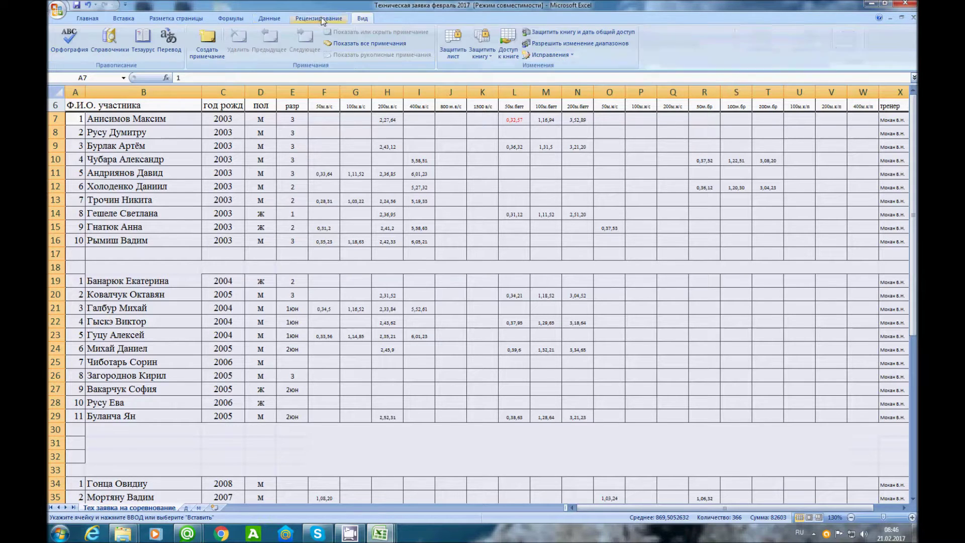
click(269, 18)
click(233, 18)
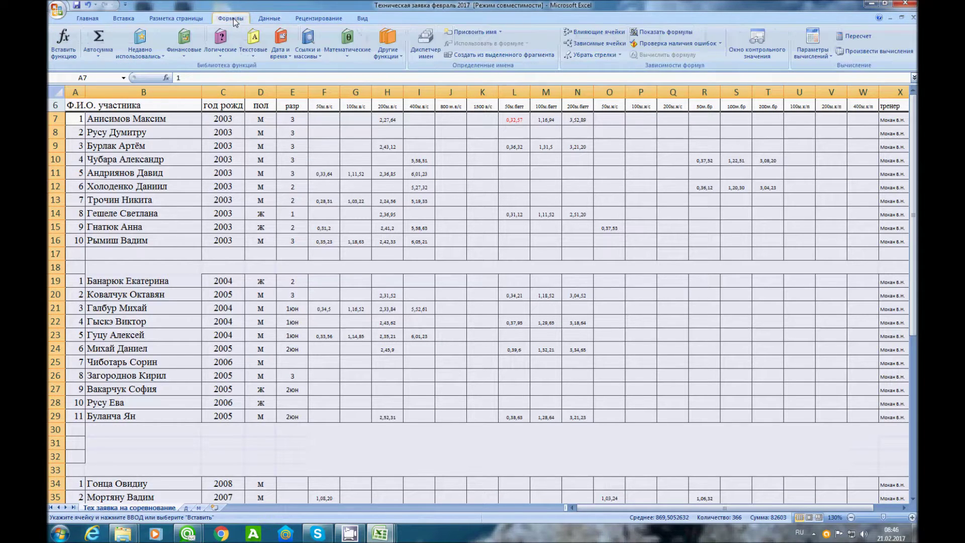
click(148, 20)
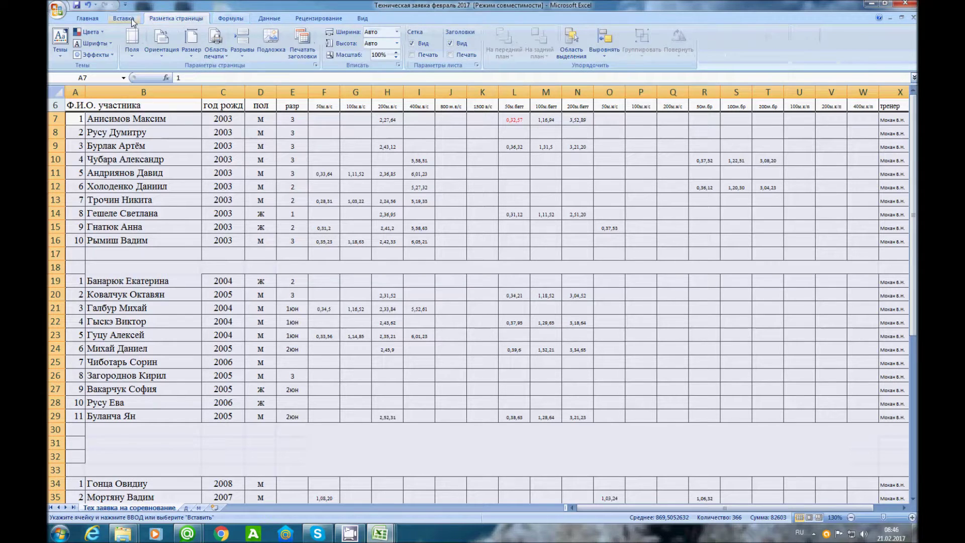
click(132, 21)
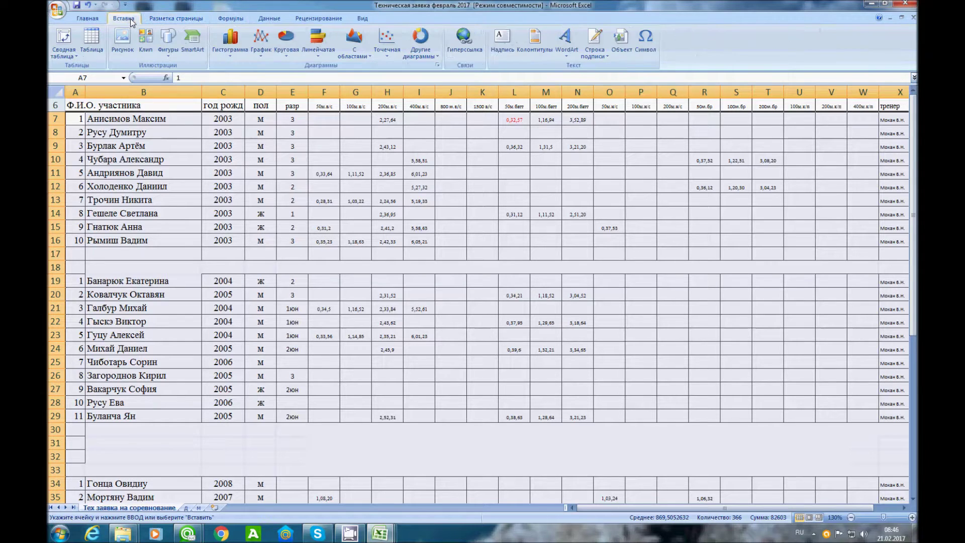
click(96, 20)
click(794, 50)
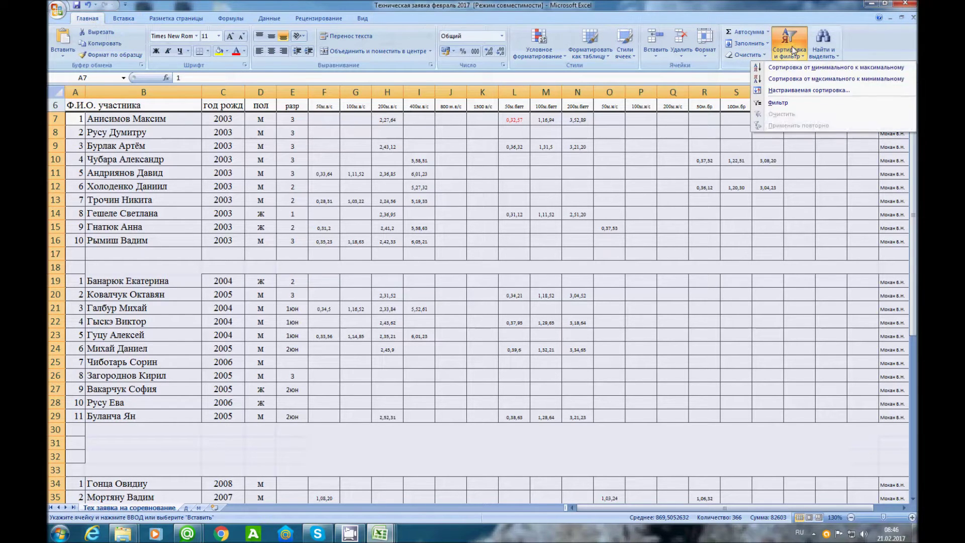
click(810, 91)
click(231, 238)
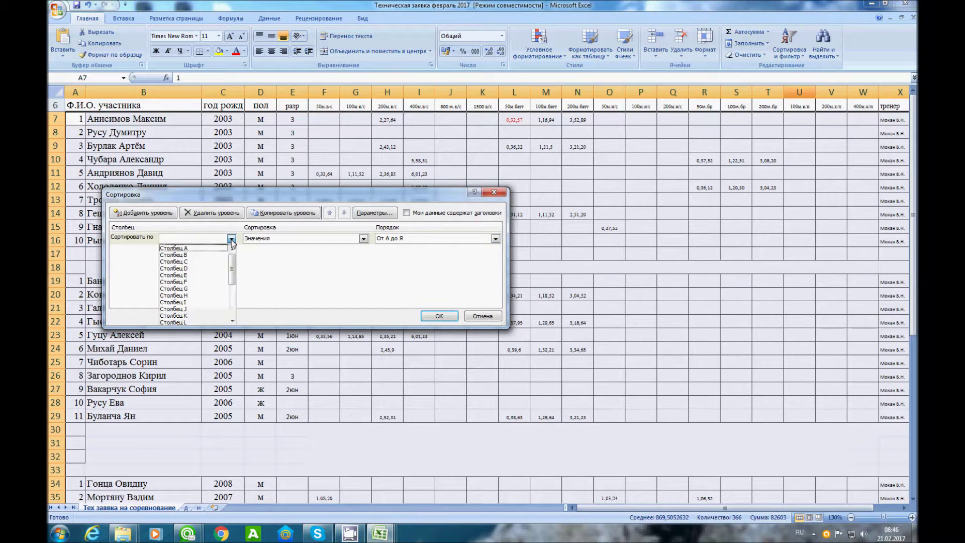
click(188, 268)
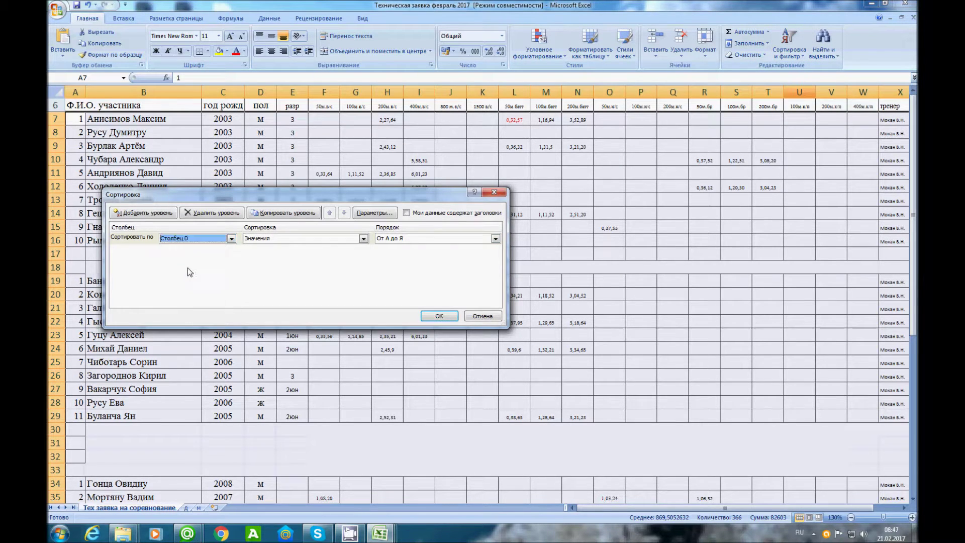
click(429, 315)
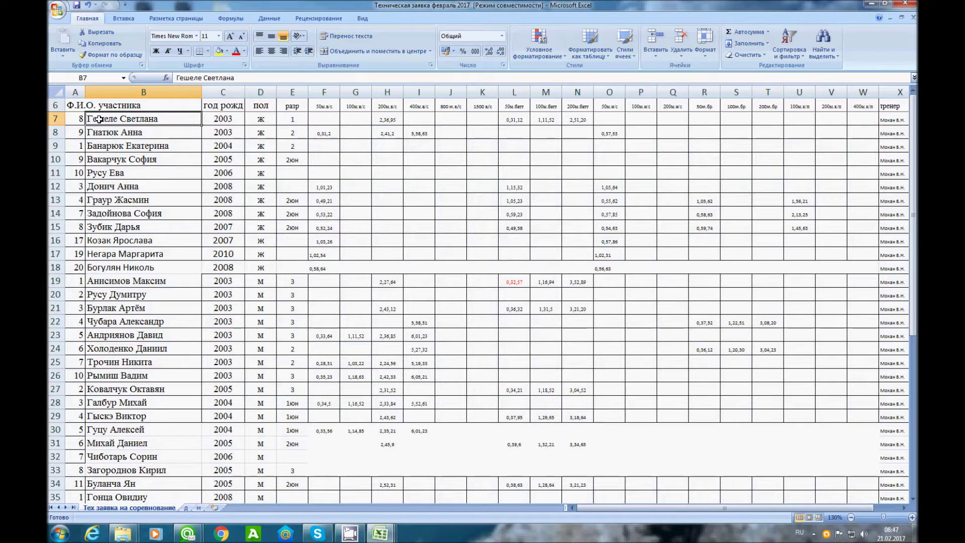
Copy the girls' rows B7:X18 to sheet "д", starting at cell B2 under the header row
drag(97, 119, 885, 267)
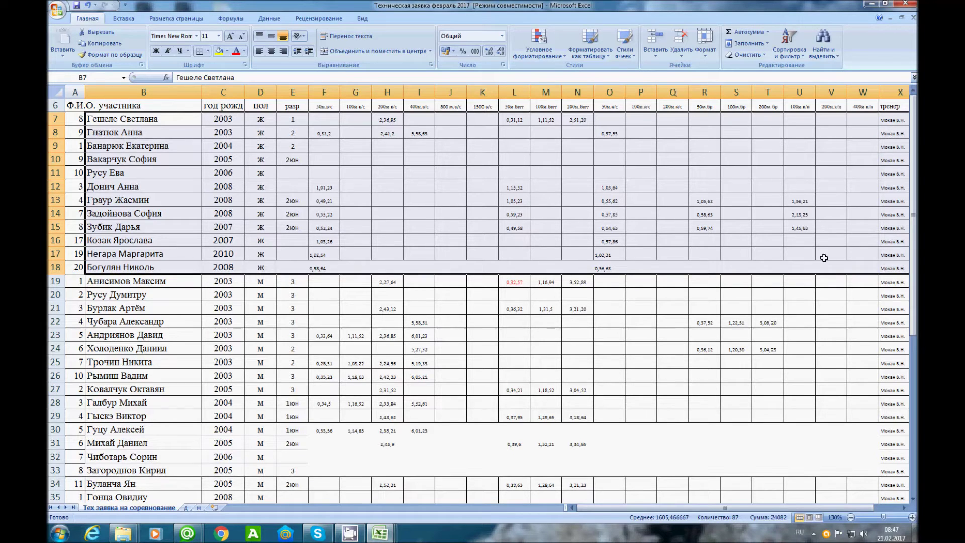
key(ctrl+c)
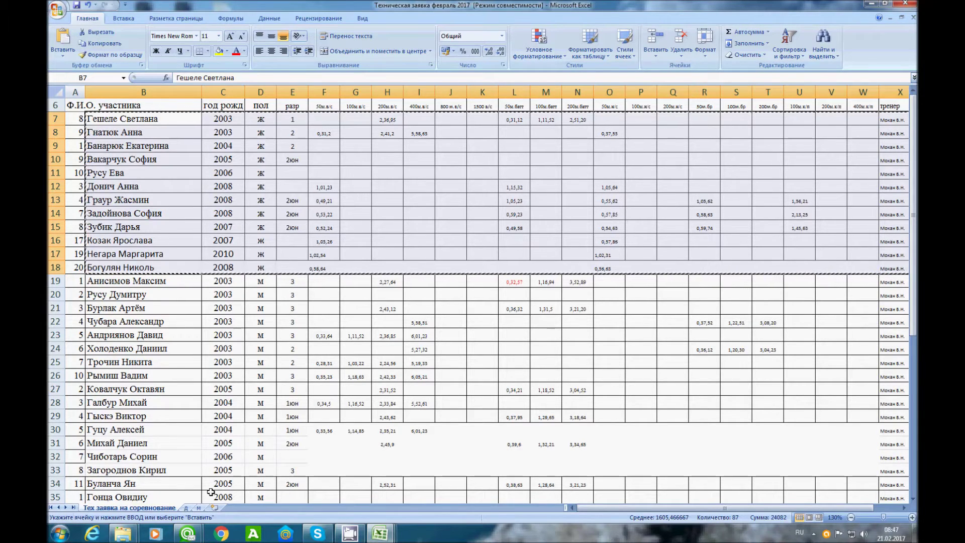
click(188, 506)
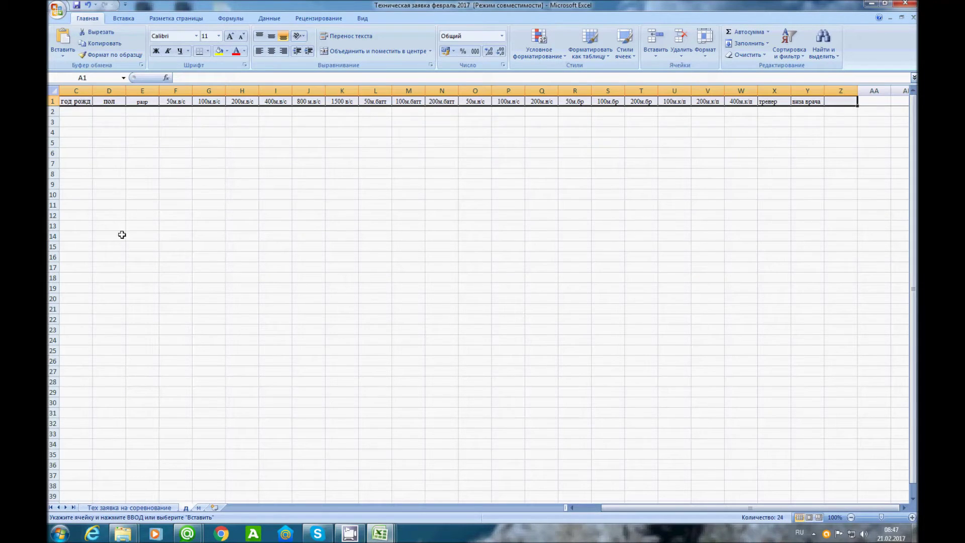
click(583, 506)
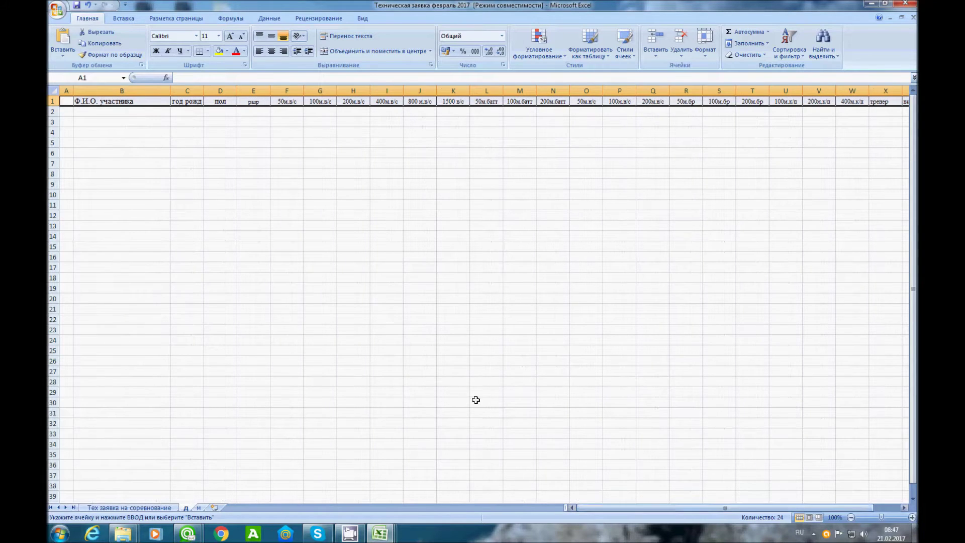
click(86, 113)
key(ctrl+v)
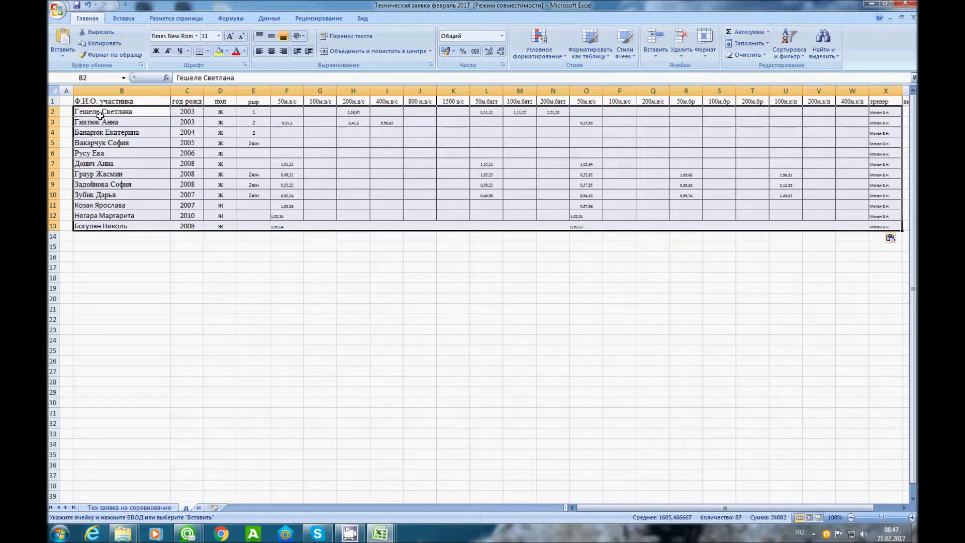
Copy the boys' rows B19:X47 from "Тех заявка на соревнование" to sheet "м", starting at cell B2
click(130, 507)
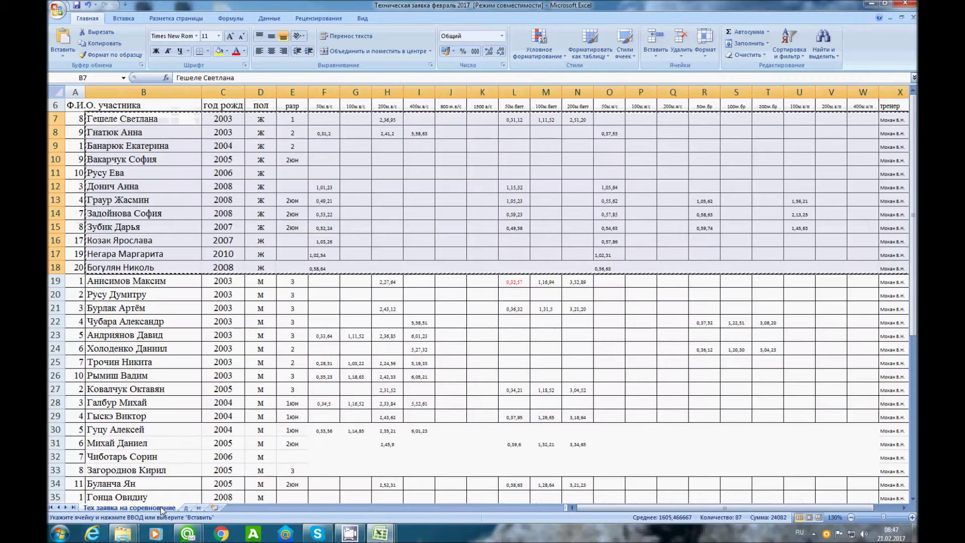
scroll(181, 292, down, 1)
drag(110, 201, 776, 416)
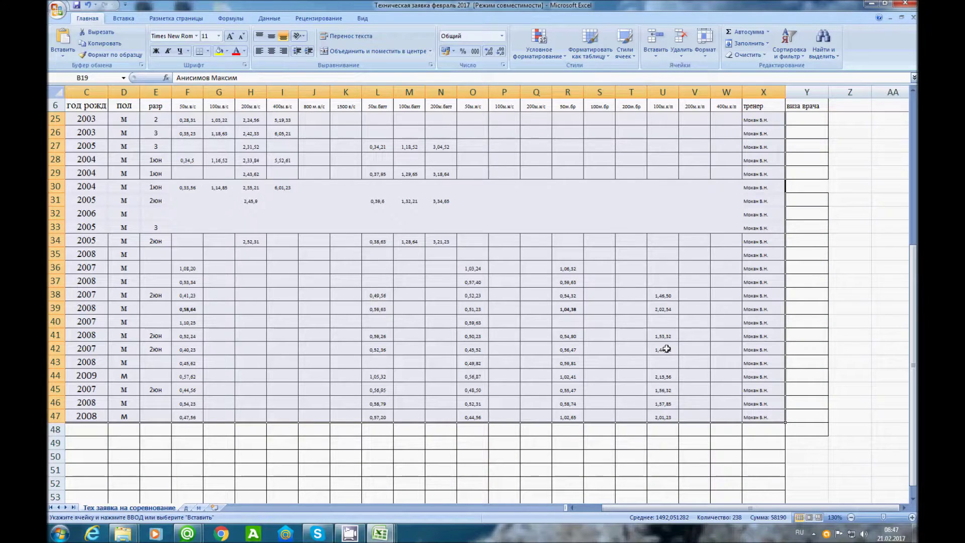
click(199, 507)
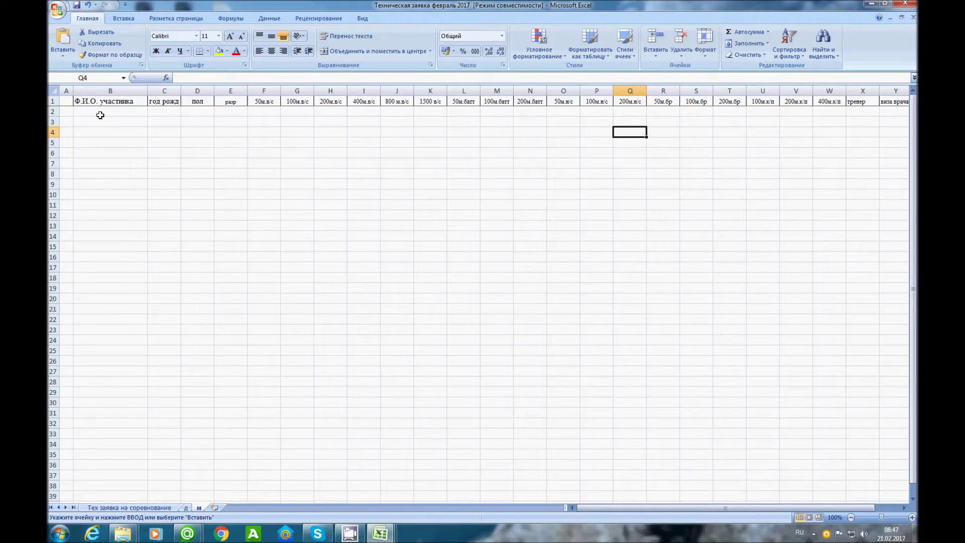
click(100, 115)
key(ctrl+v)
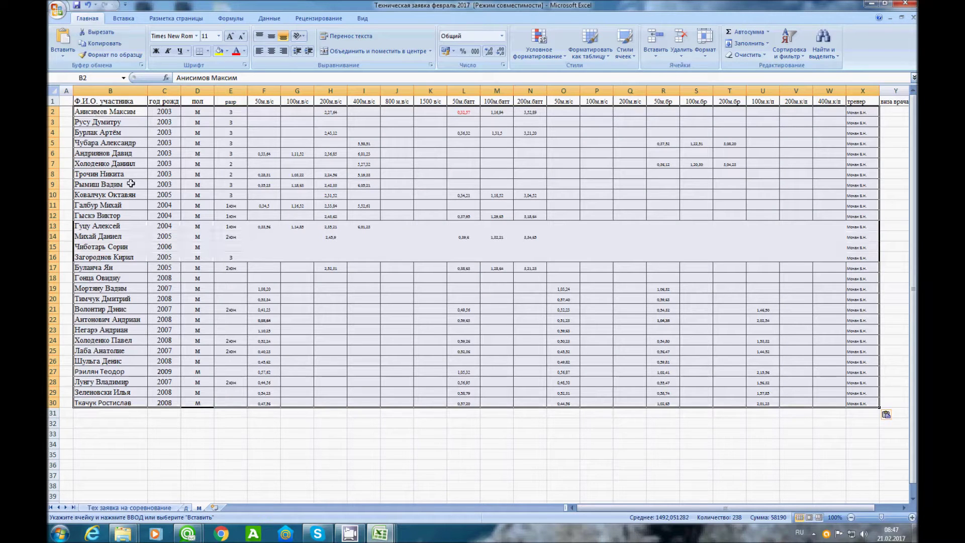
Switch to the dediu workbook and show its "Заявка K" sheet in Normal view at 120% zoom
click(376, 538)
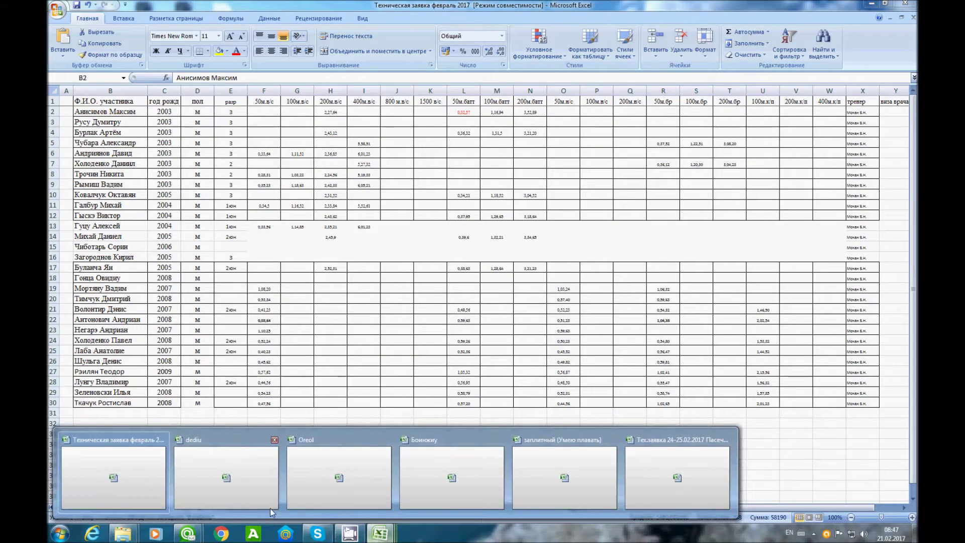
key(alt+Tab)
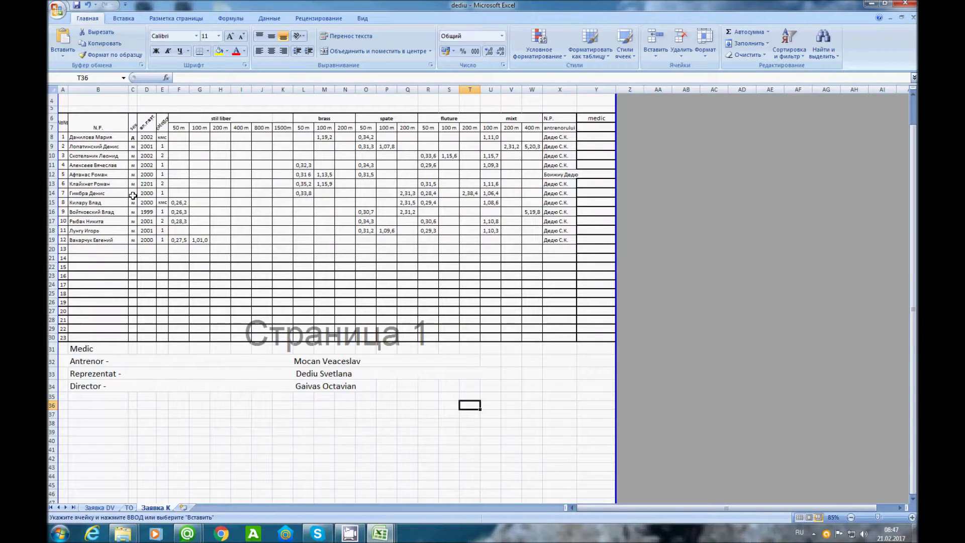
click(742, 424)
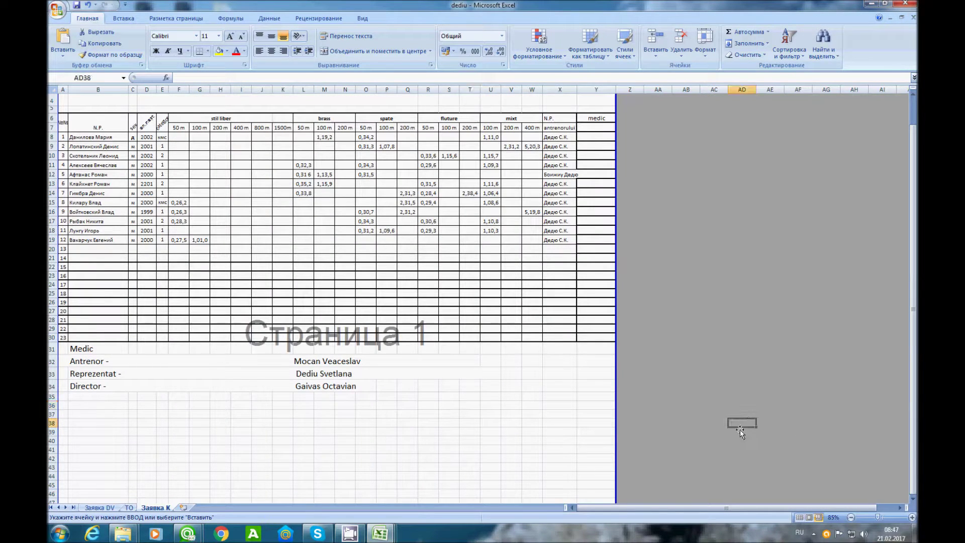
click(799, 517)
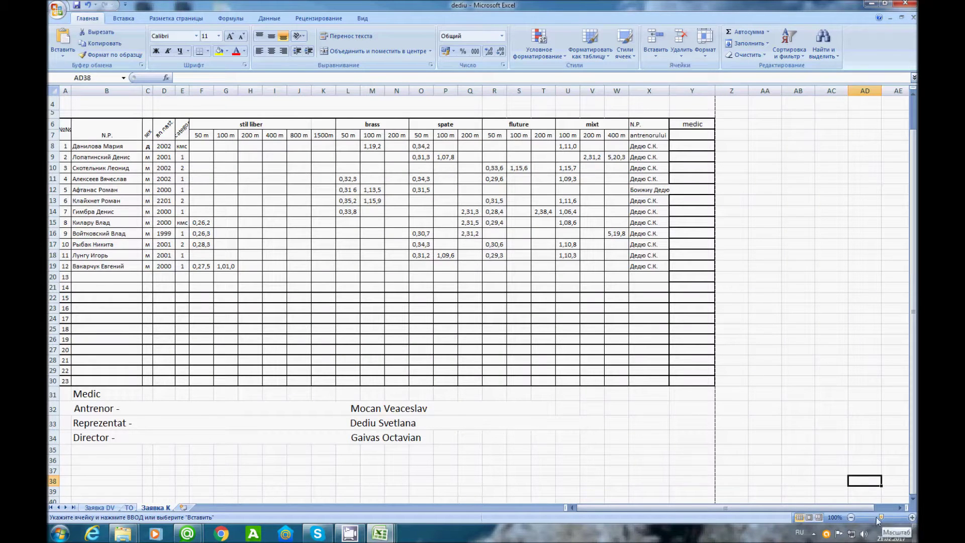
click(912, 517)
click(912, 517)
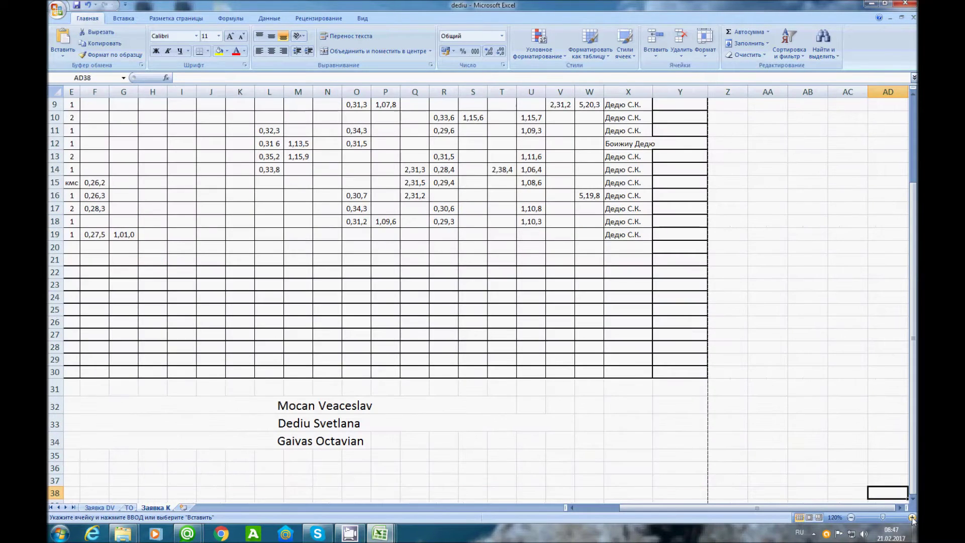
drag(769, 509, 723, 508)
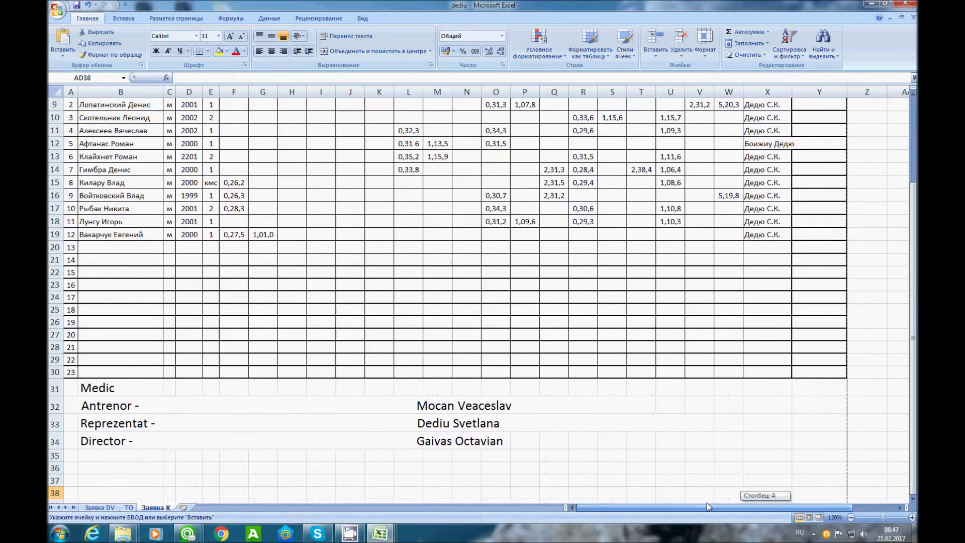
scroll(276, 274, up, 3)
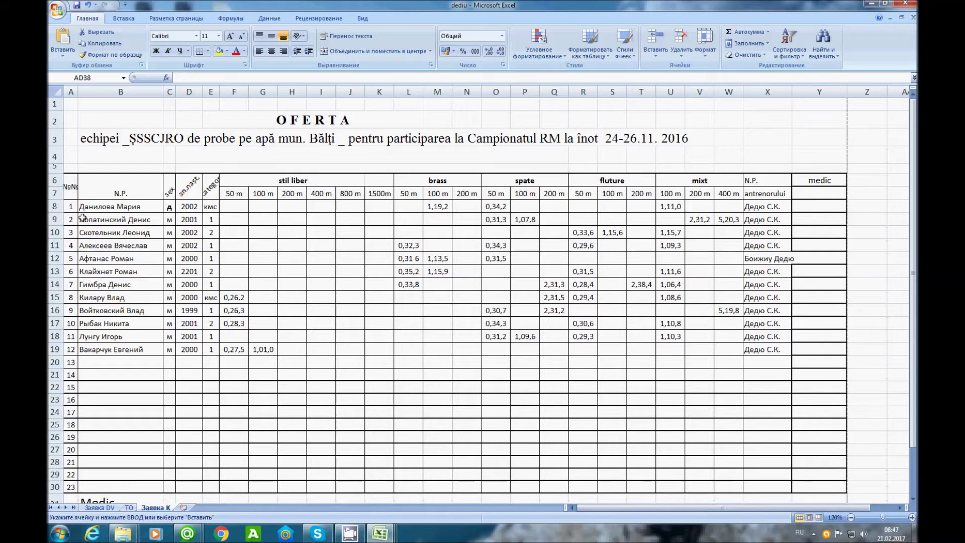
Sort the participant rows B8:X20 by the values in column C (sex), in order От А до Я
drag(83, 207, 770, 363)
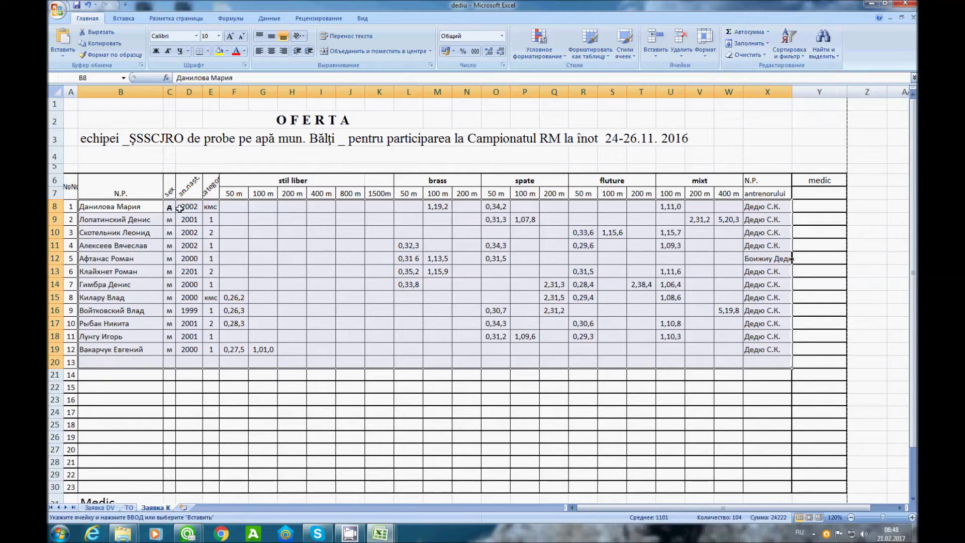
click(789, 44)
click(806, 91)
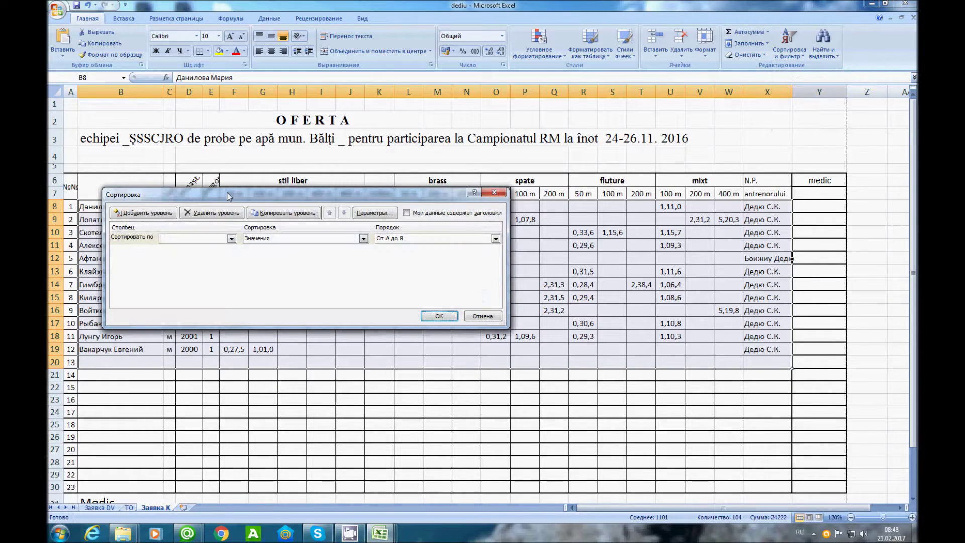
click(231, 238)
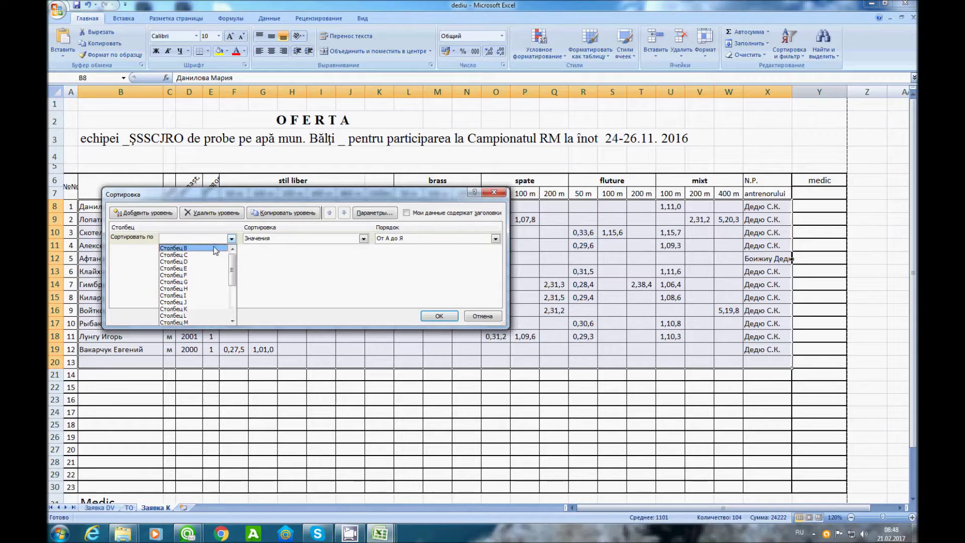
click(193, 255)
click(428, 313)
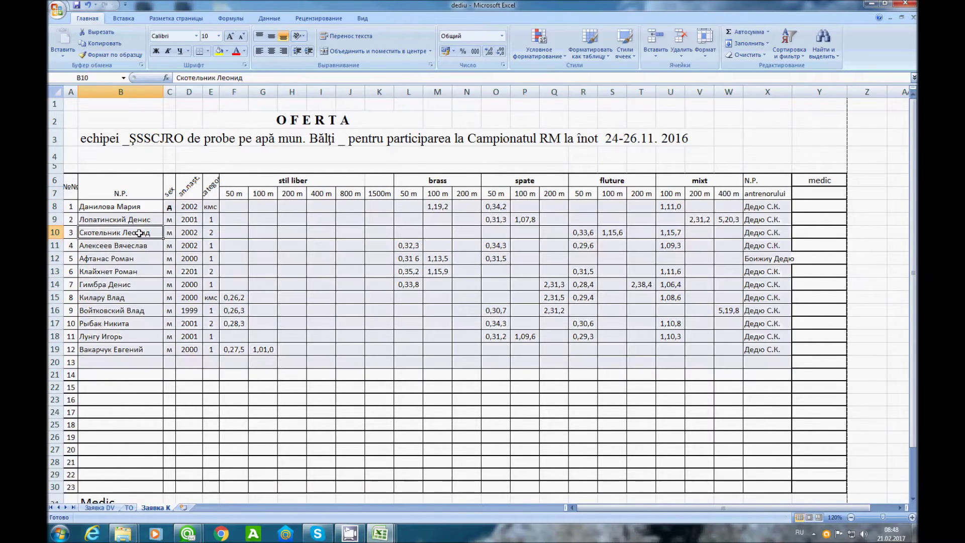
Copy the girl's name from B8 into cell B14 on sheet "д" of the "Техническая заявка февраль 2017" workbook
click(143, 235)
click(89, 208)
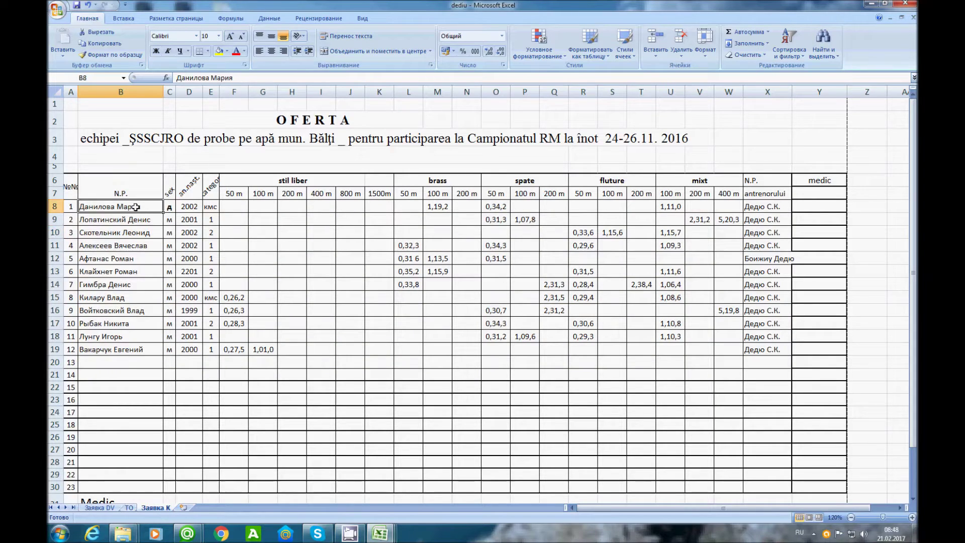
key(ctrl+c)
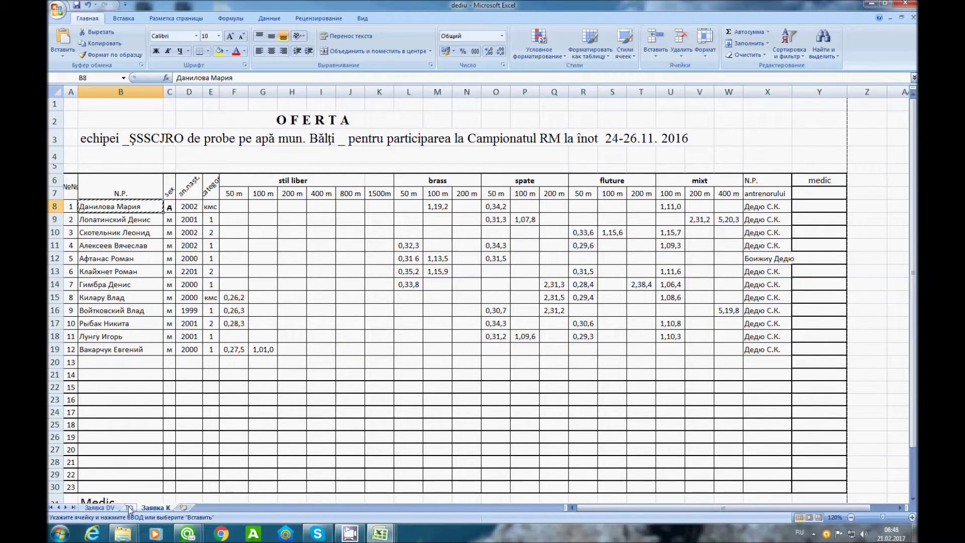
click(370, 536)
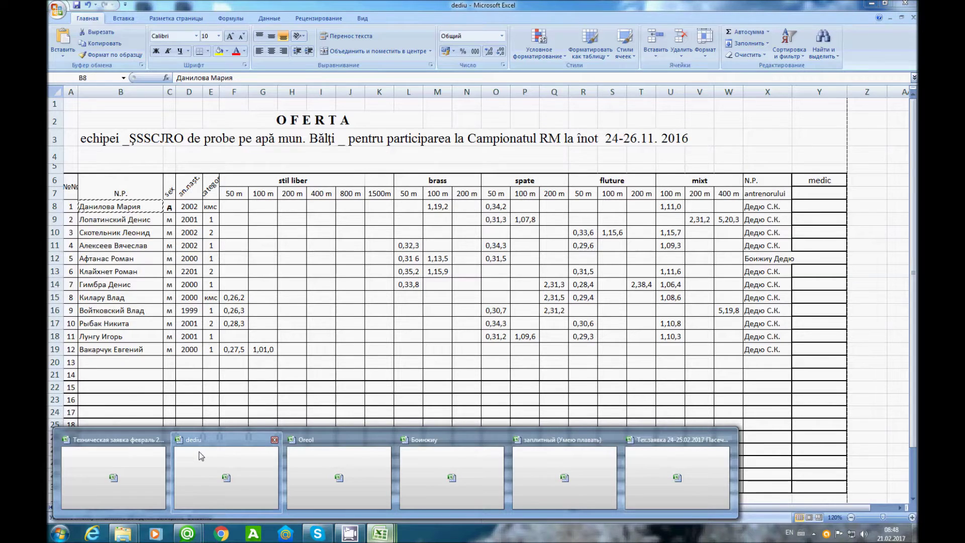
click(139, 463)
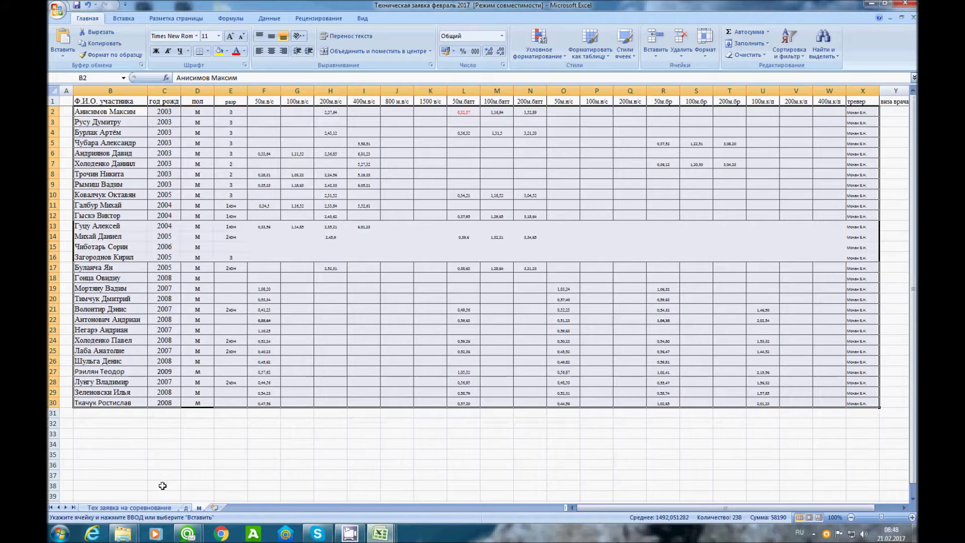
click(185, 508)
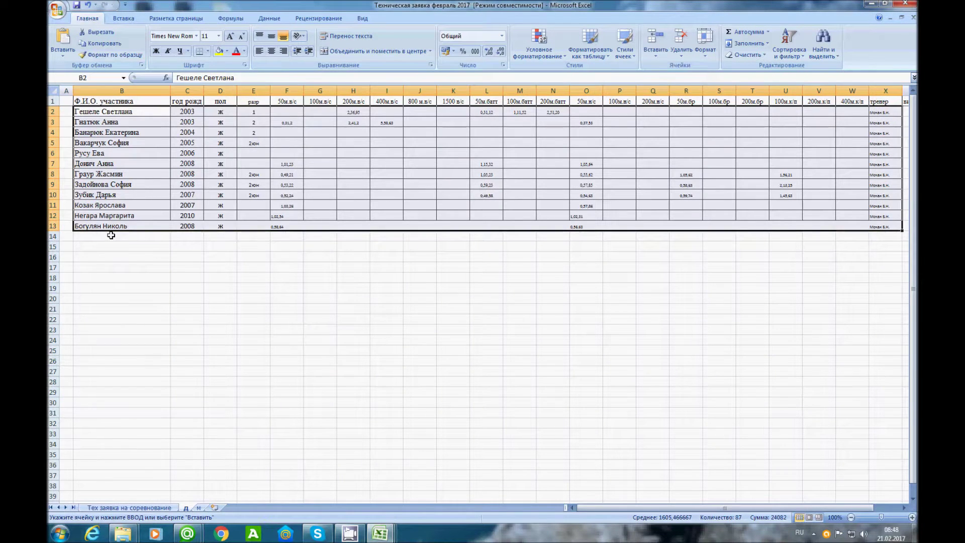
click(111, 236)
key(ctrl+v)
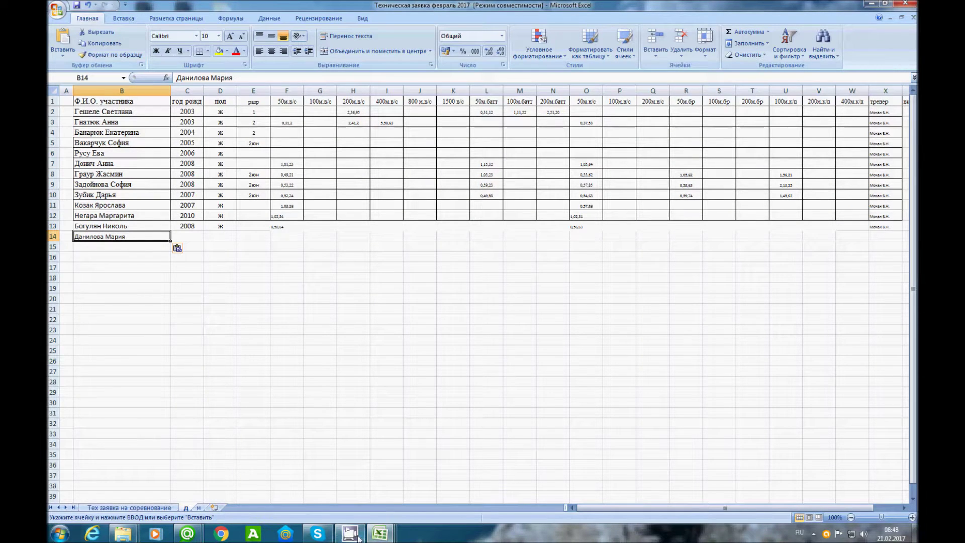
Copy the girl's sex, birth year and category cells C8:E8 from the dediu workbook into C14:E14 on sheet "д"
click(379, 533)
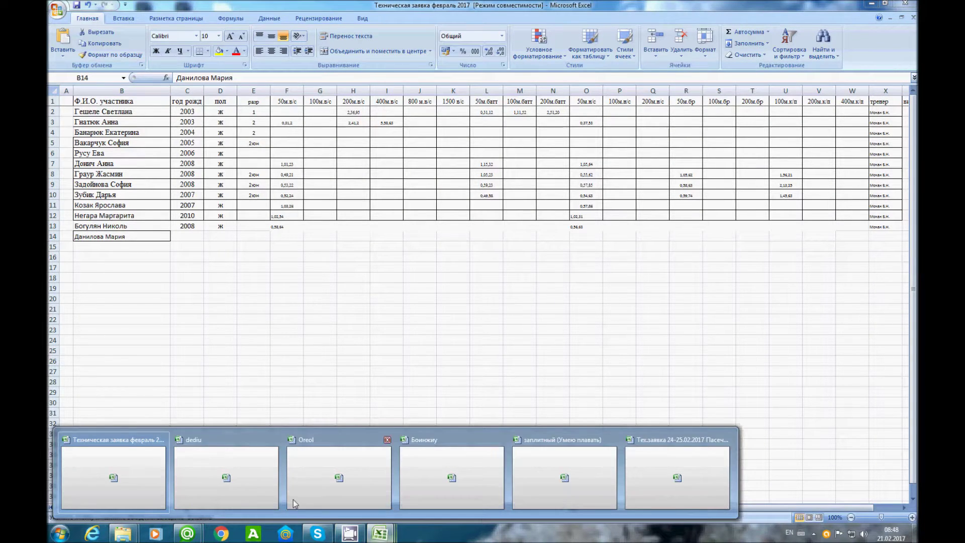
click(248, 474)
drag(179, 207, 207, 206)
key(ctrl+c)
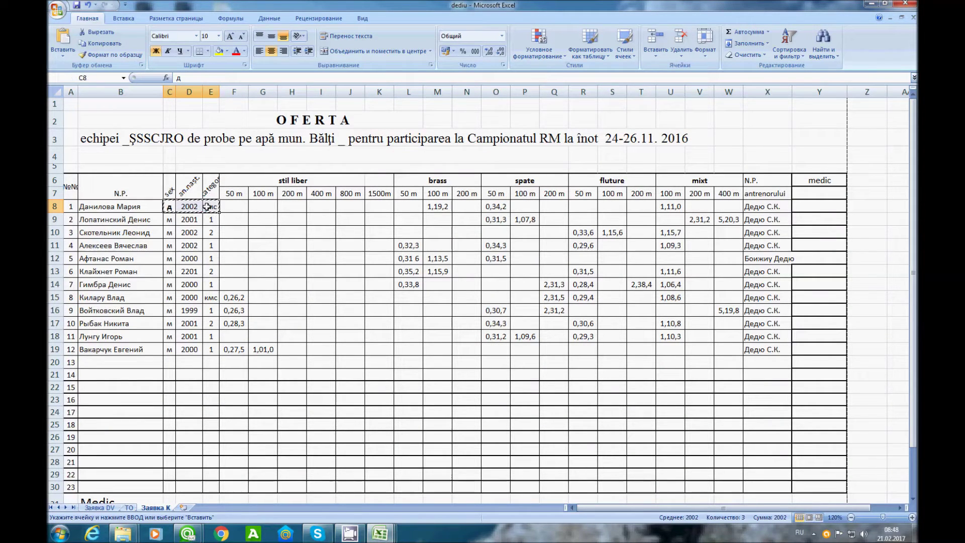
mouse_move(380, 528)
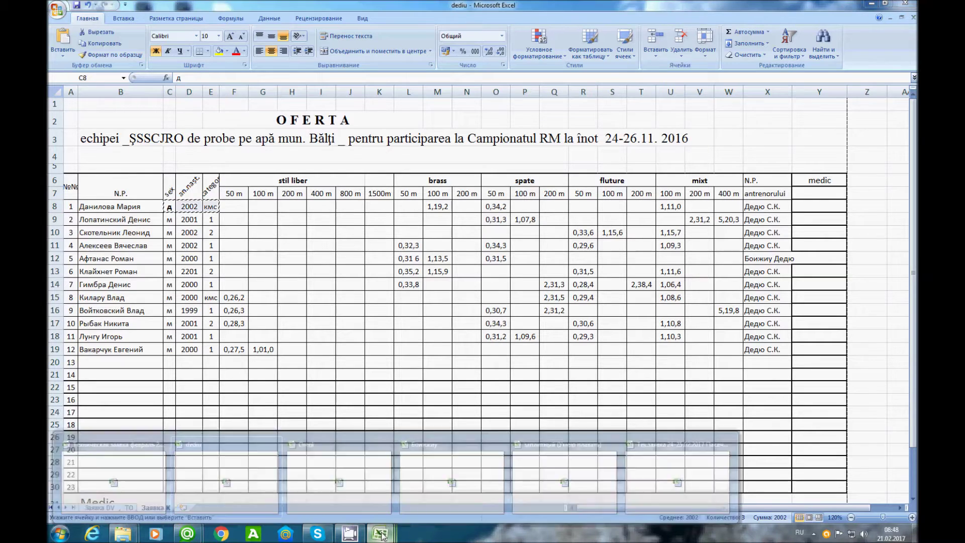
click(140, 465)
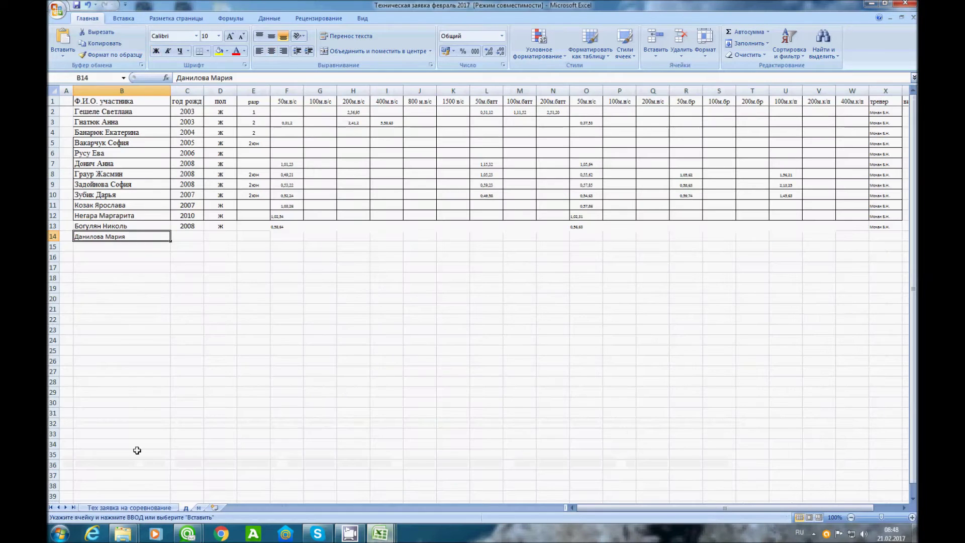
click(187, 236)
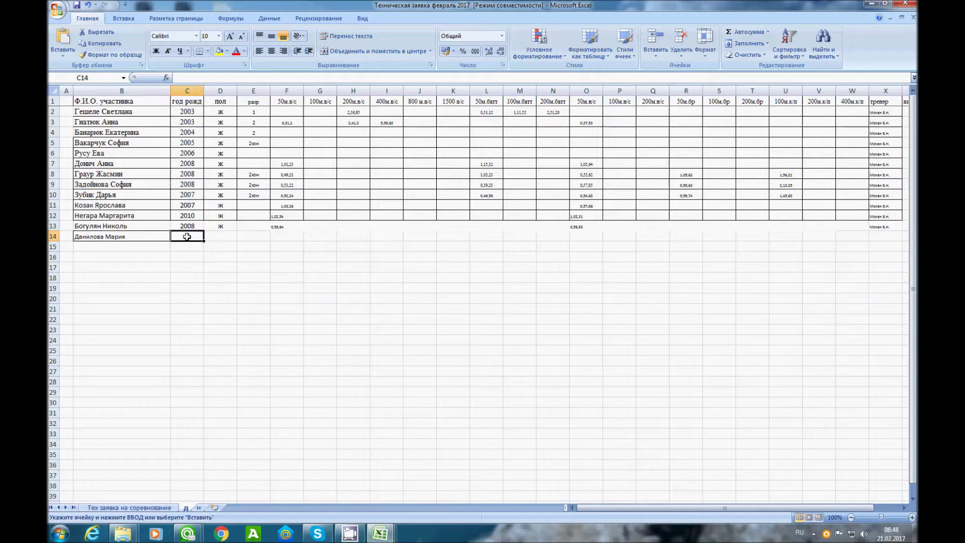
key(ctrl+v)
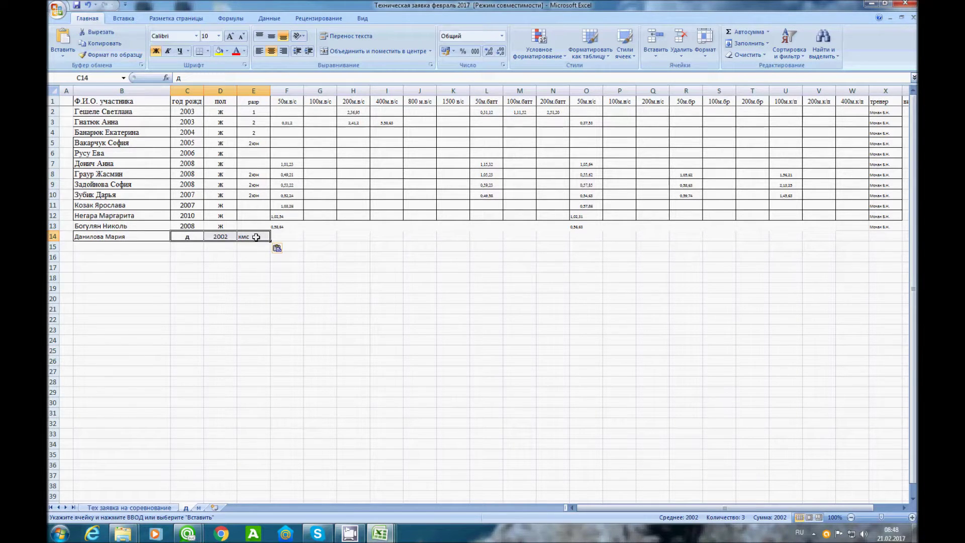
Rearrange the pasted cells in row 14 so 2002 is in C14, "д" in D14 and "кмс" in E14
drag(201, 241, 215, 247)
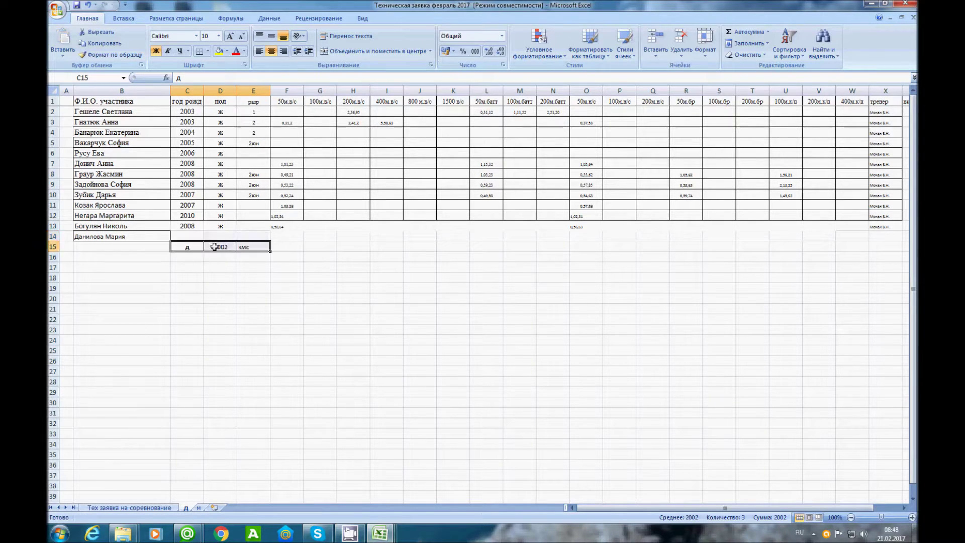
click(247, 248)
click(223, 247)
drag(220, 242, 255, 246)
click(189, 246)
click(254, 243)
click(249, 250)
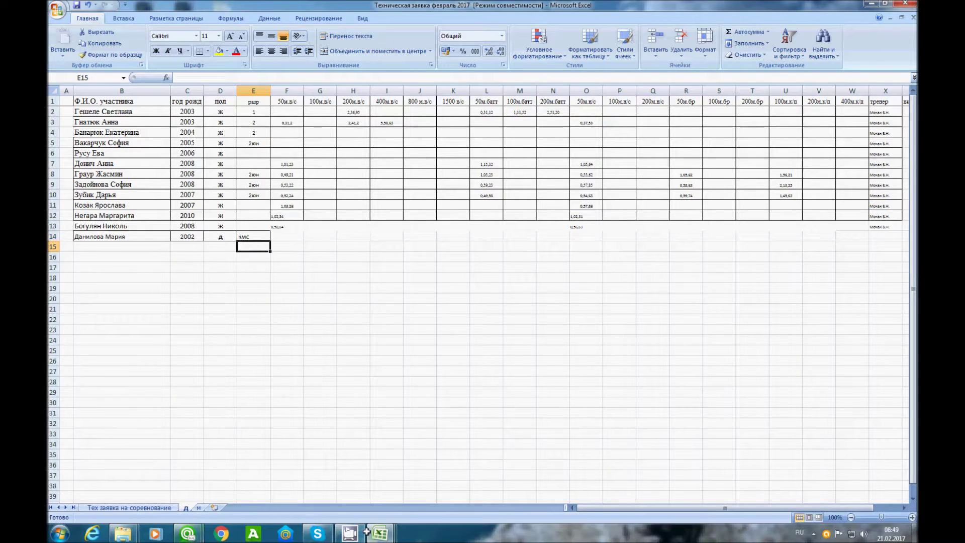
Copy the girl's 100 m brass time 1,19,2 from M8 in dediu into S14 (100м.бр) on sheet "д"
key(alt+shift)
click(381, 533)
click(231, 487)
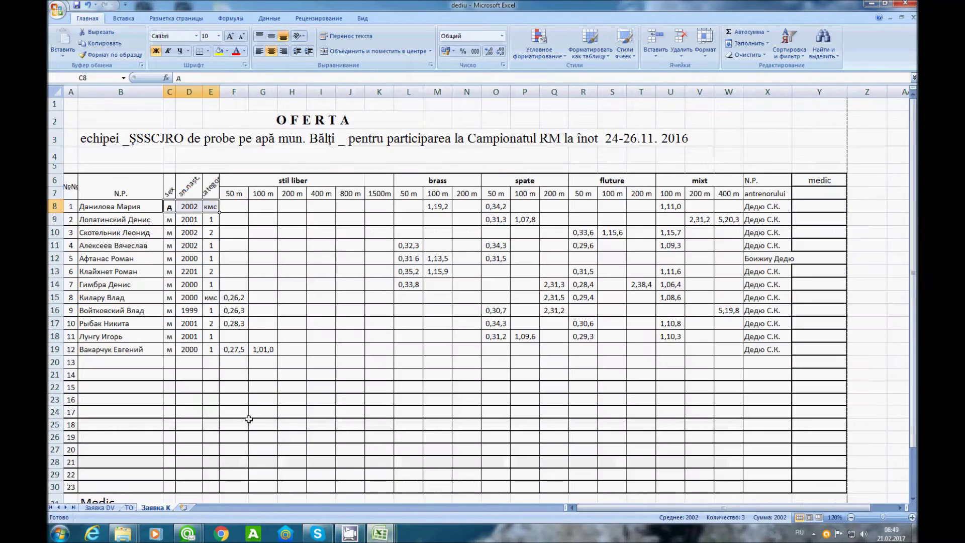
click(436, 206)
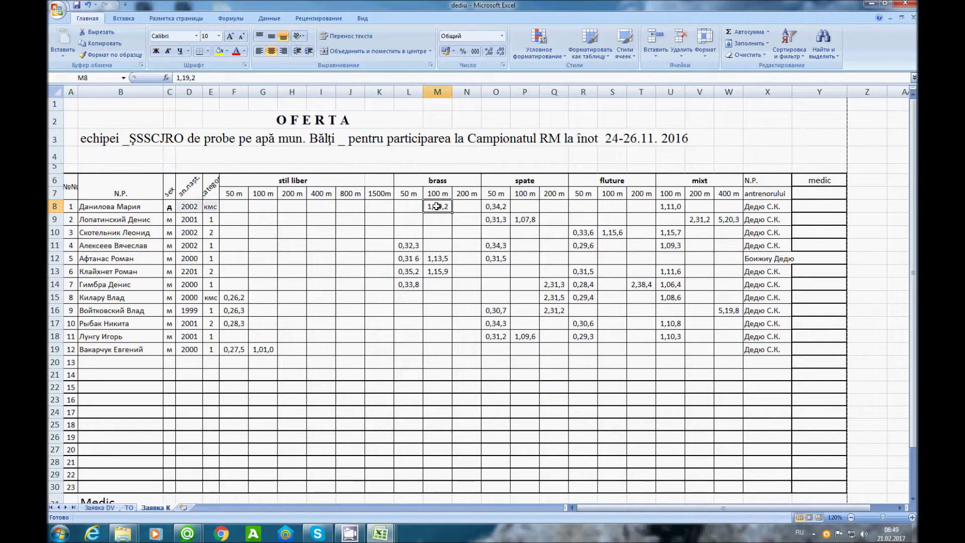
key(ctrl+c)
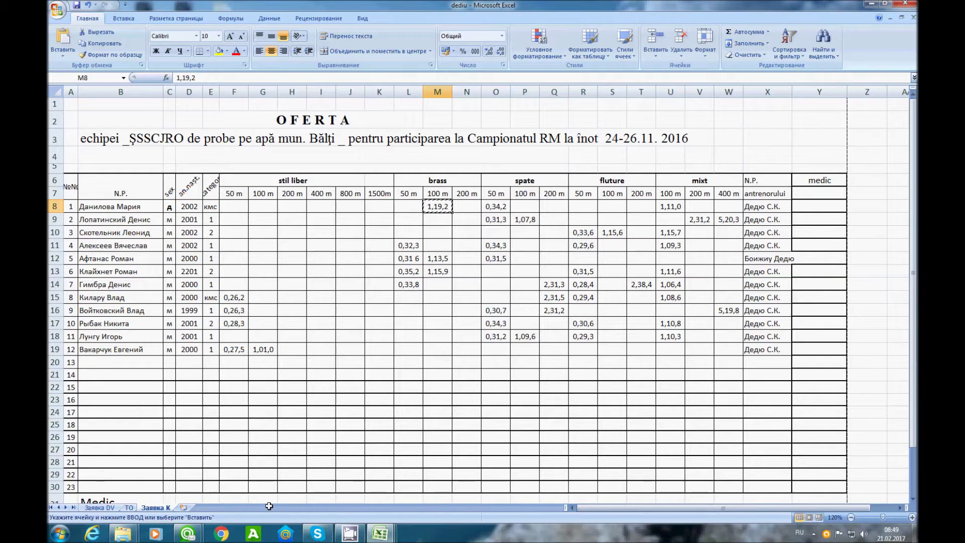
mouse_move(380, 533)
click(131, 477)
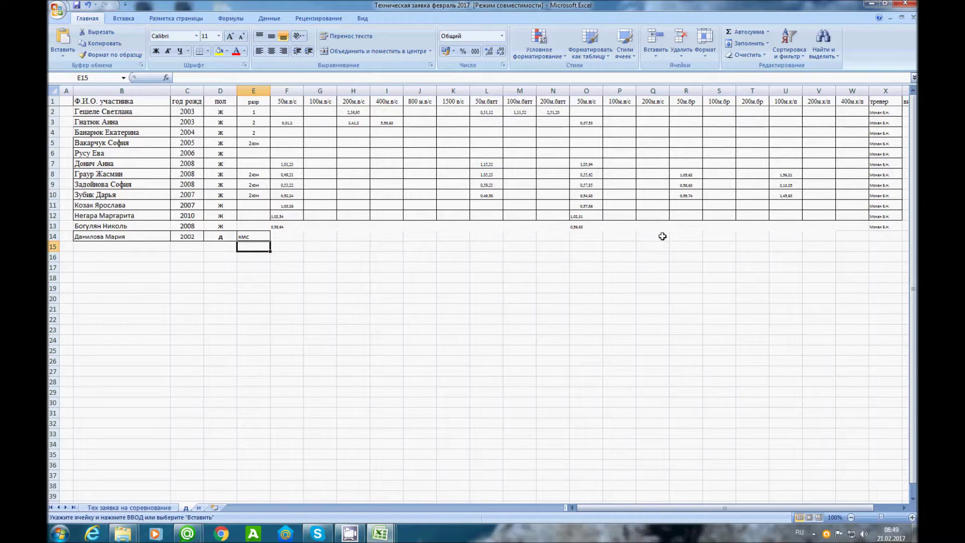
click(712, 235)
key(ctrl+v)
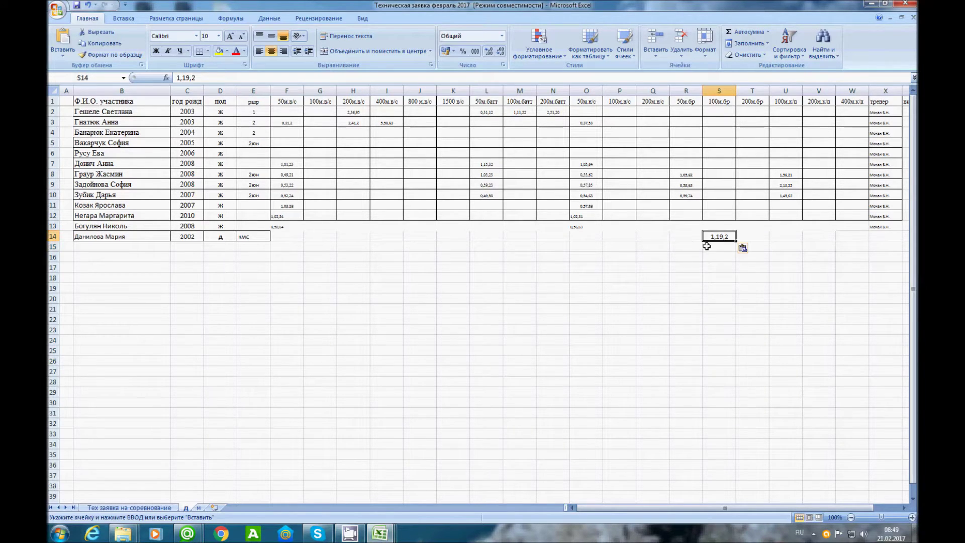
Copy the girl's 50 m spate time 0,34,2 from O8 in dediu into O14 on sheet "д"
click(379, 533)
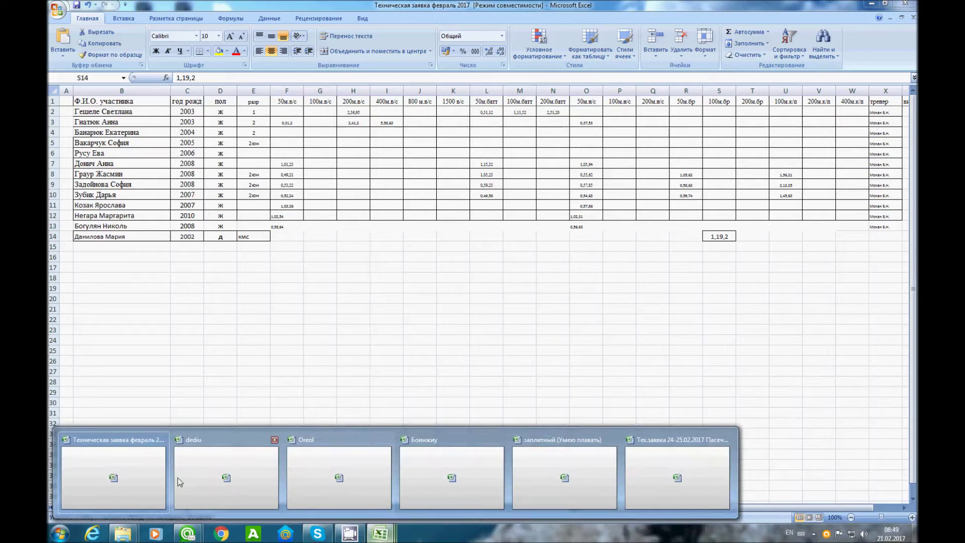
click(191, 475)
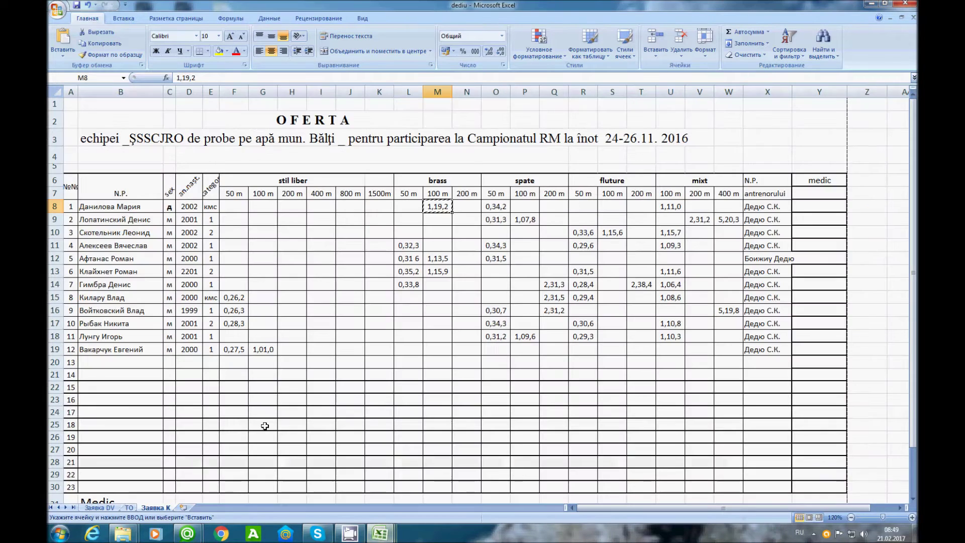
click(495, 207)
key(ctrl+c)
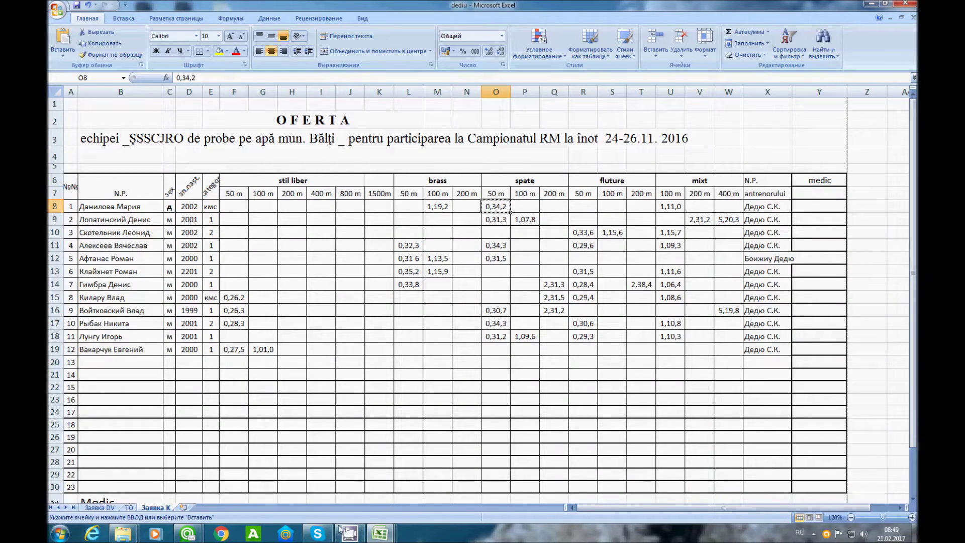
click(380, 532)
click(140, 472)
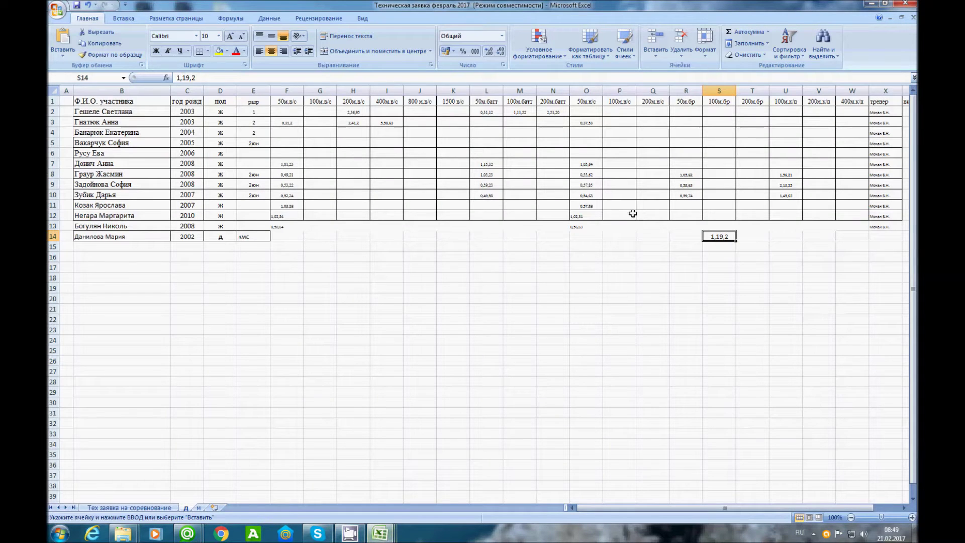
click(582, 237)
key(ctrl+v)
Copy the girl's 100 m mixt time 1,11,0 from U8 in dediu into U14 (100м.к/п) on sheet "д"
mouse_move(380, 533)
click(201, 481)
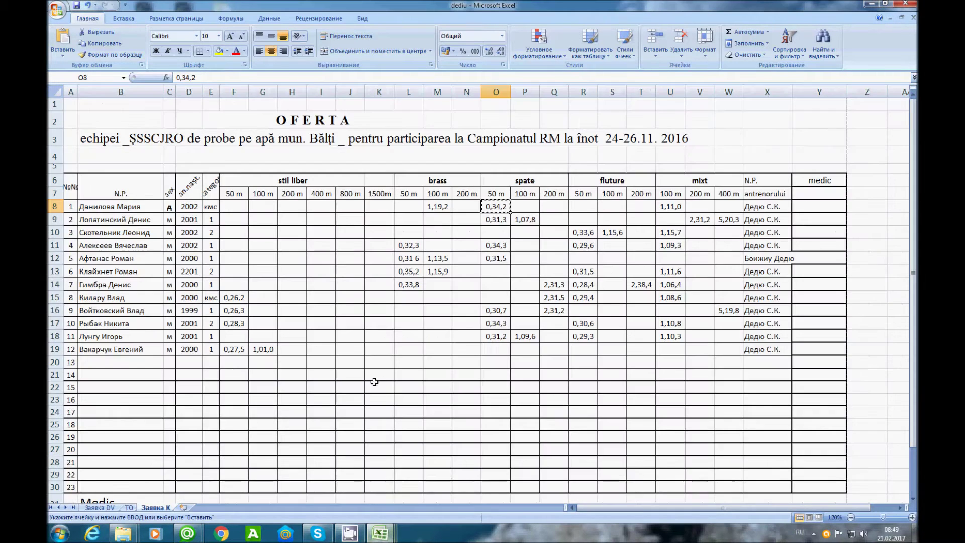
click(666, 209)
key(ctrl+c)
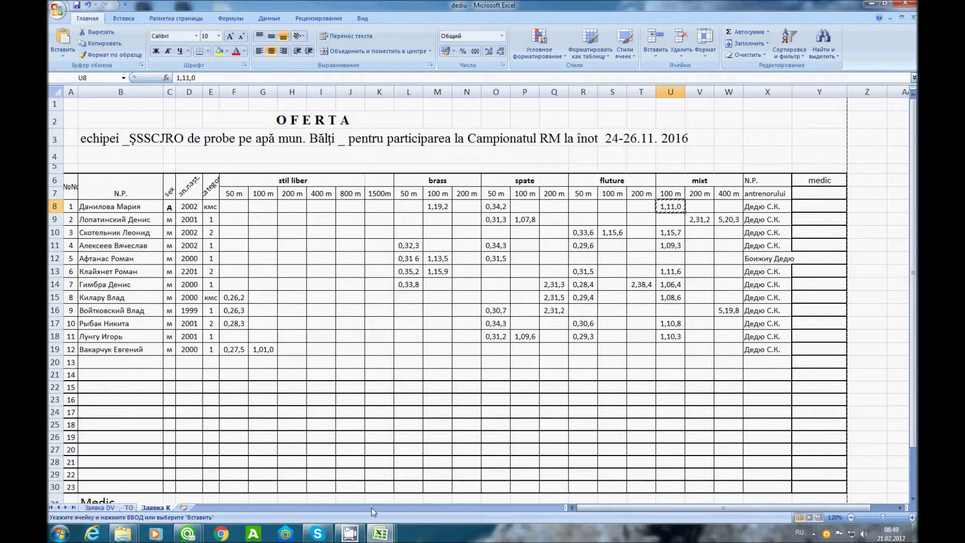
mouse_move(380, 533)
click(134, 477)
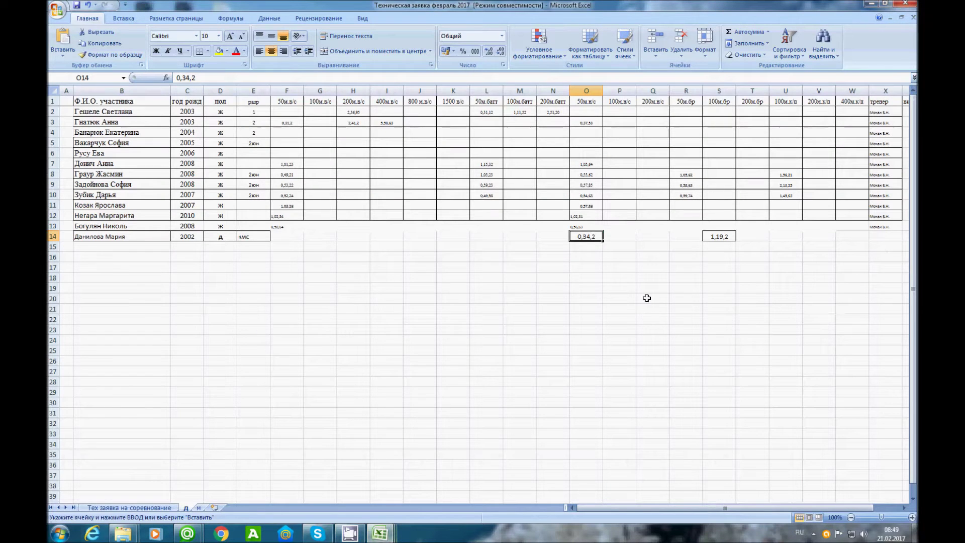
click(781, 235)
key(ctrl+v)
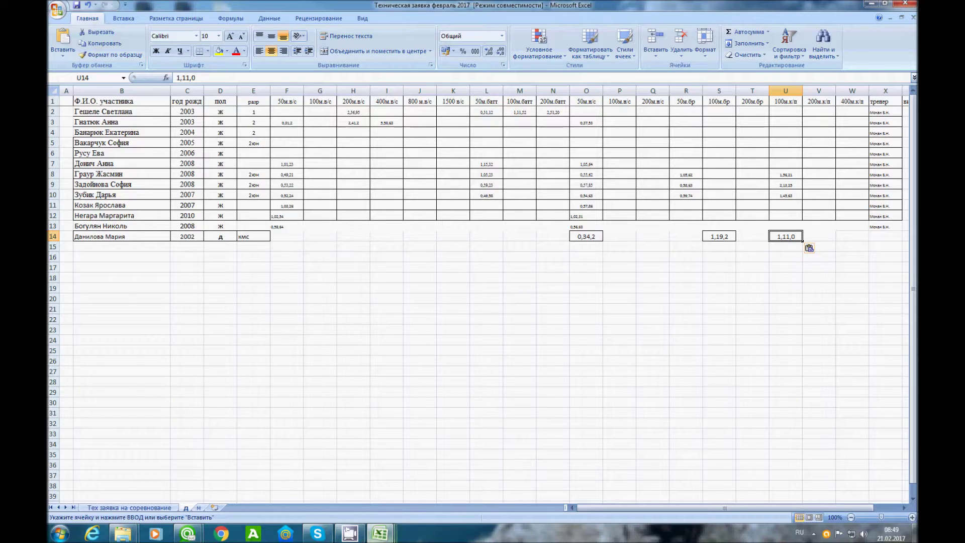
Copy the coach's name from X8 in dediu into X14 (тренер) on sheet "д"
mouse_move(379, 533)
click(226, 477)
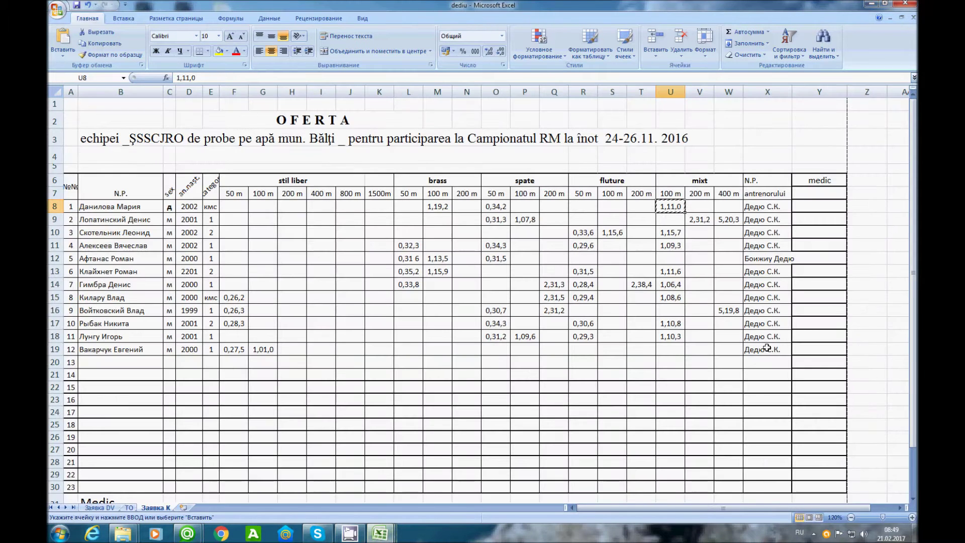
click(752, 210)
key(ctrl+c)
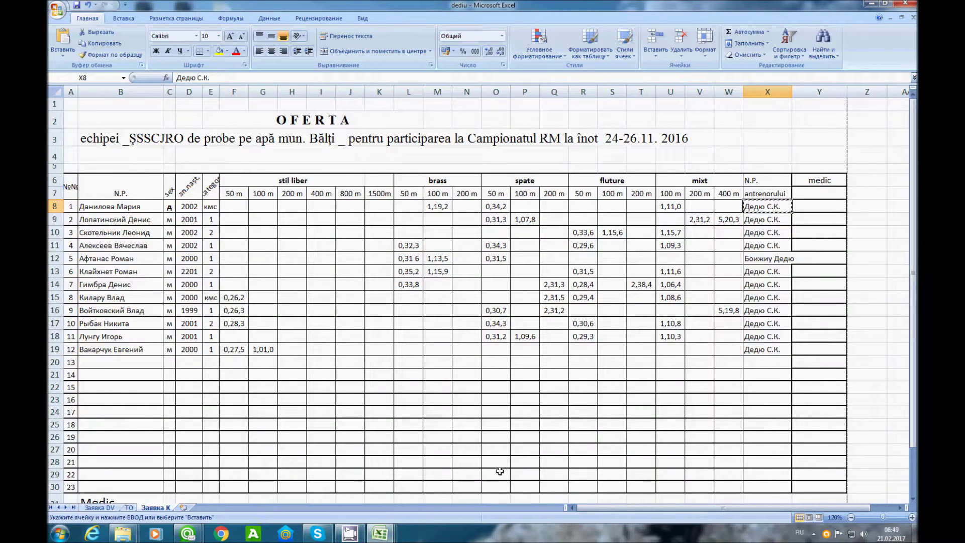
mouse_move(380, 532)
click(293, 460)
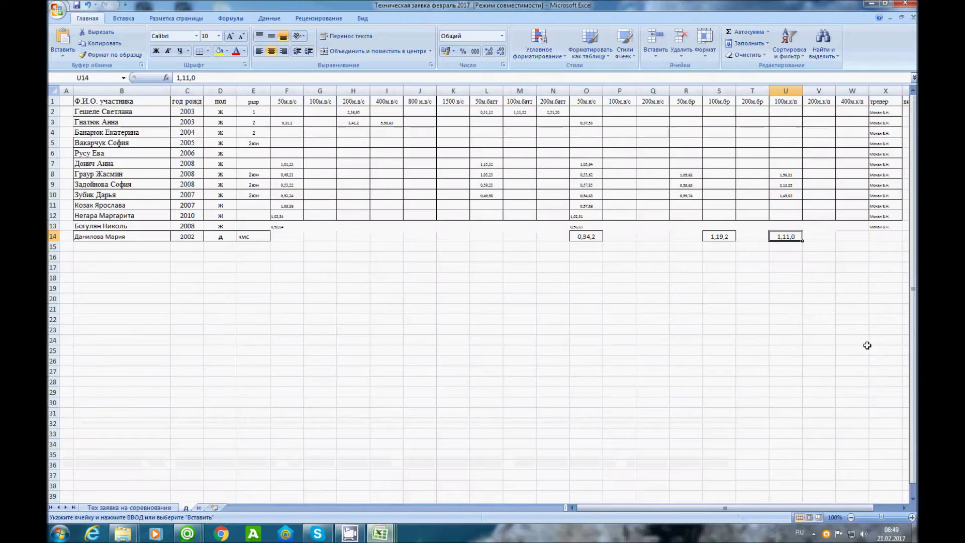
click(882, 236)
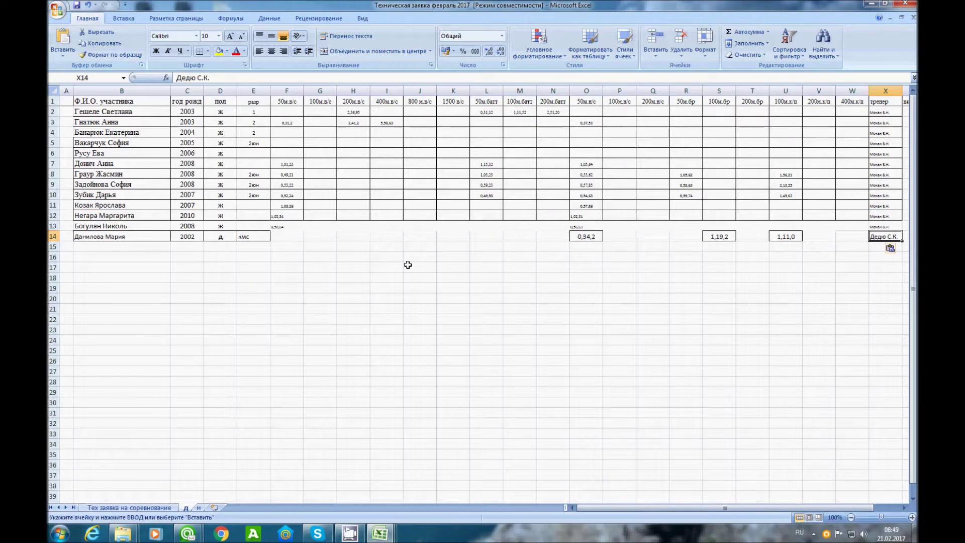
Copy the boys' names B9:B19 from dediu to sheet "м" of the combined workbook, starting at cell B31
click(379, 534)
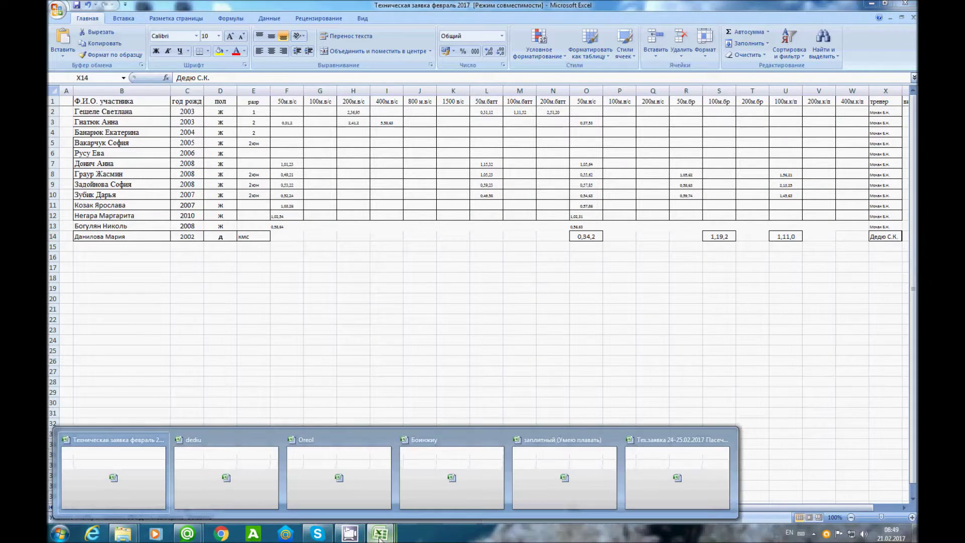
click(267, 502)
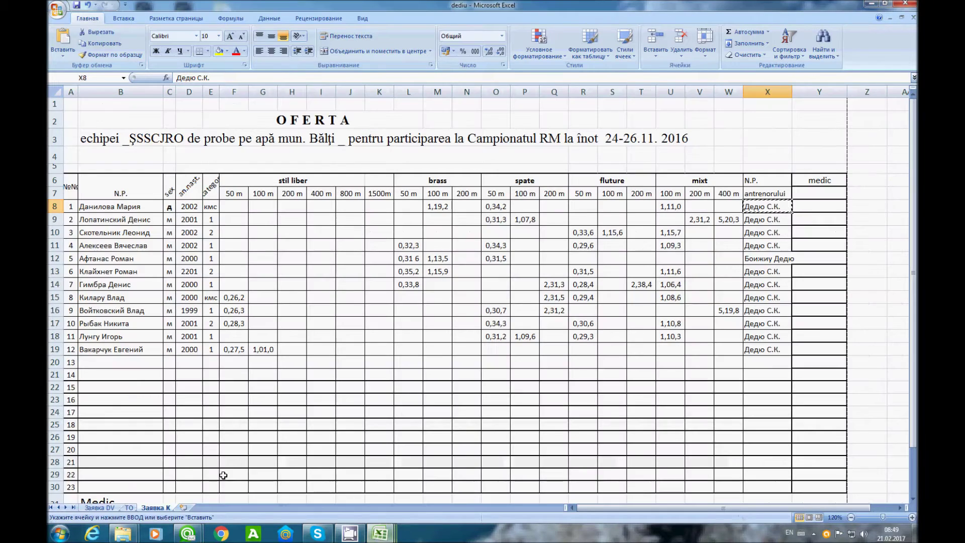
click(99, 220)
drag(99, 220, 104, 349)
key(ctrl+c)
click(380, 533)
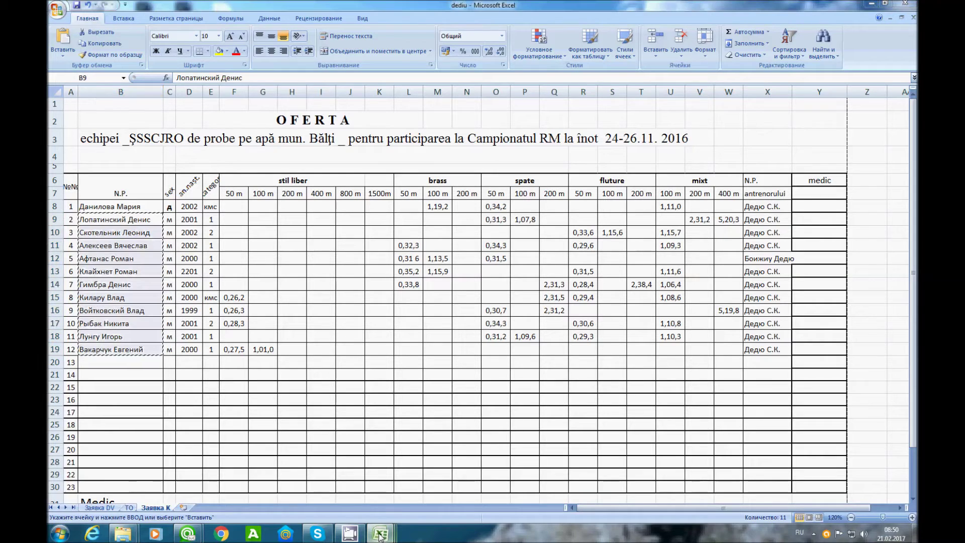
click(114, 477)
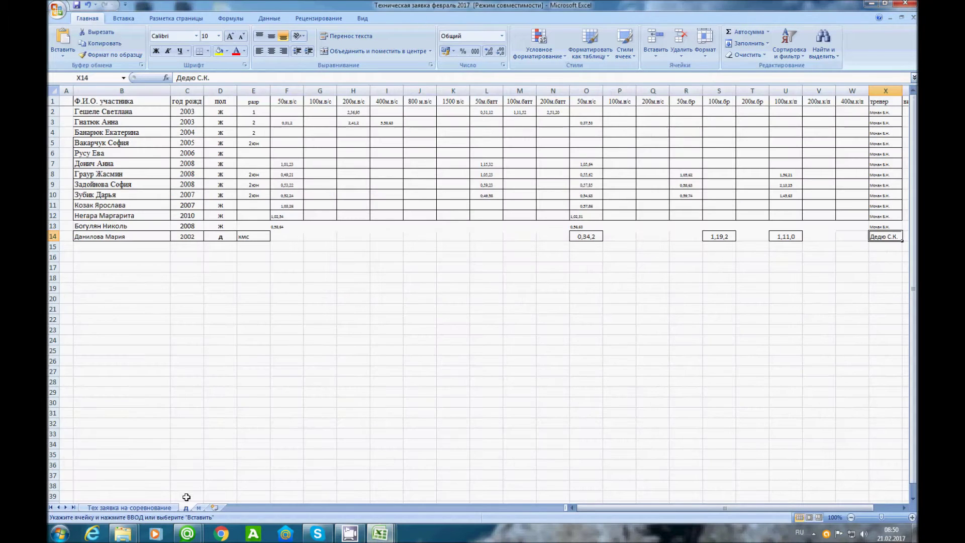
click(199, 508)
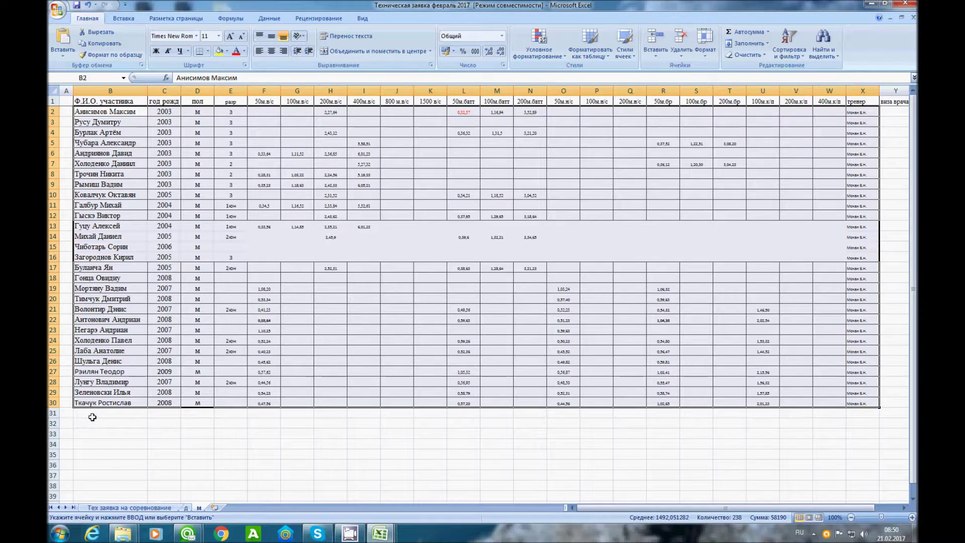
click(94, 415)
key(ctrl+v)
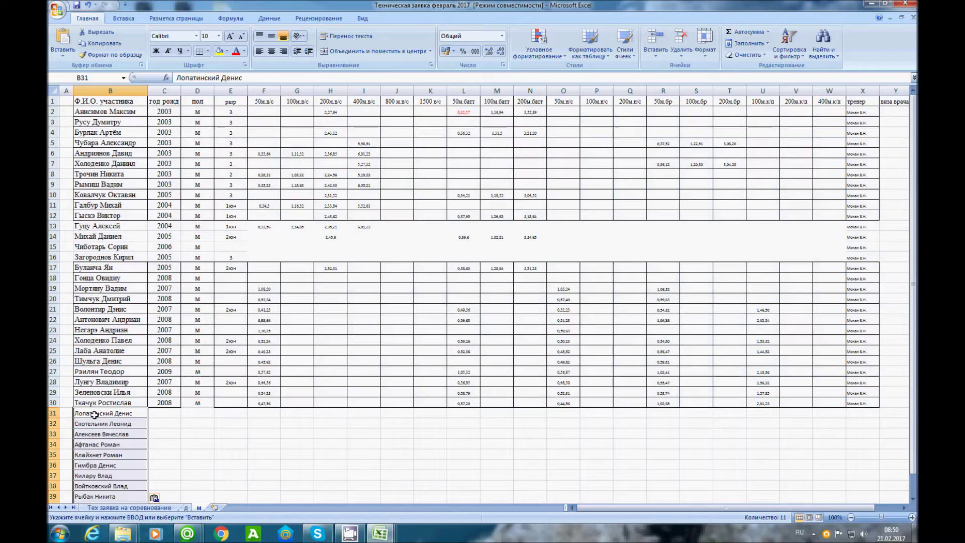
mouse_move(380, 533)
click(226, 467)
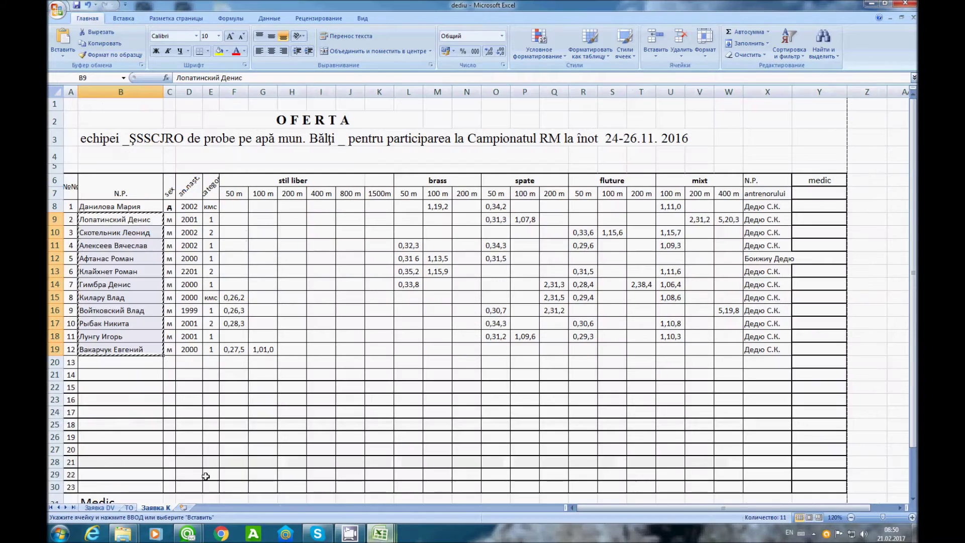
click(170, 220)
drag(170, 219, 169, 349)
key(ctrl+c)
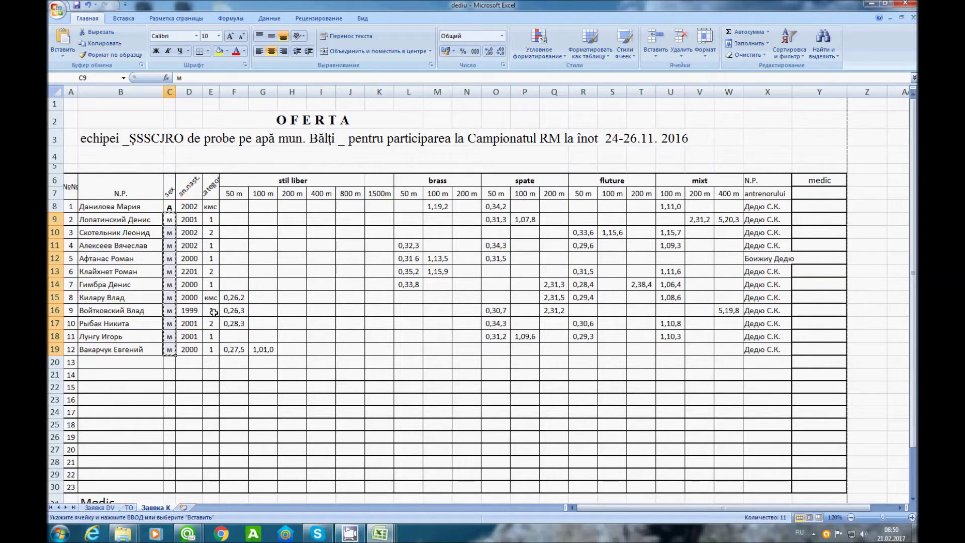
Copy the boys' birth years D9:D19 from dediu to the год рожд column of sheet "м", starting at cell C31
click(187, 219)
drag(187, 220, 184, 349)
key(ctrl+c)
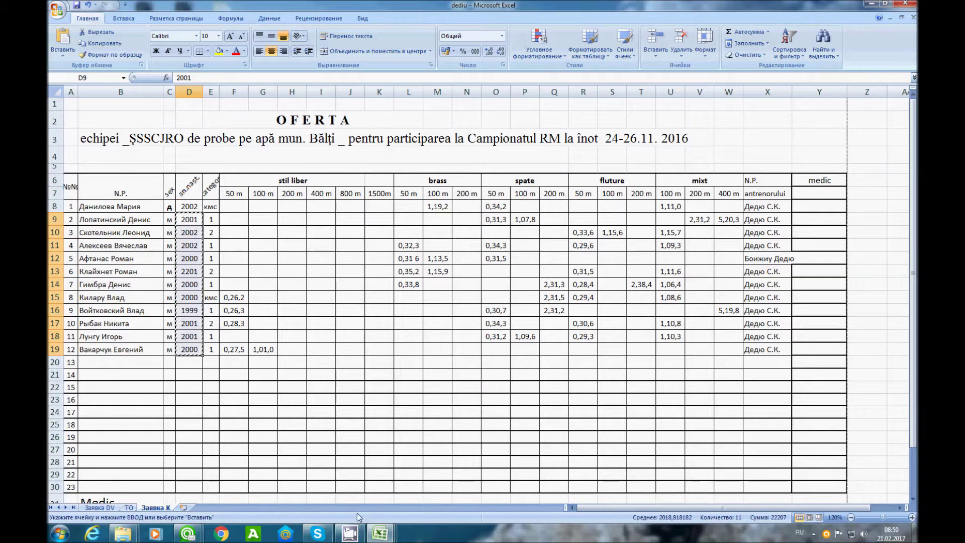
click(379, 532)
click(144, 467)
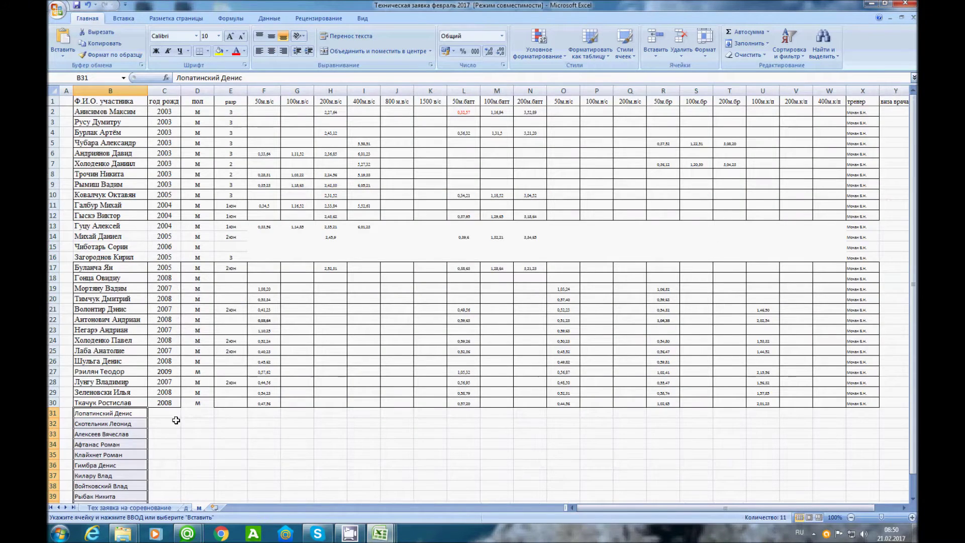
click(166, 414)
key(ctrl+v)
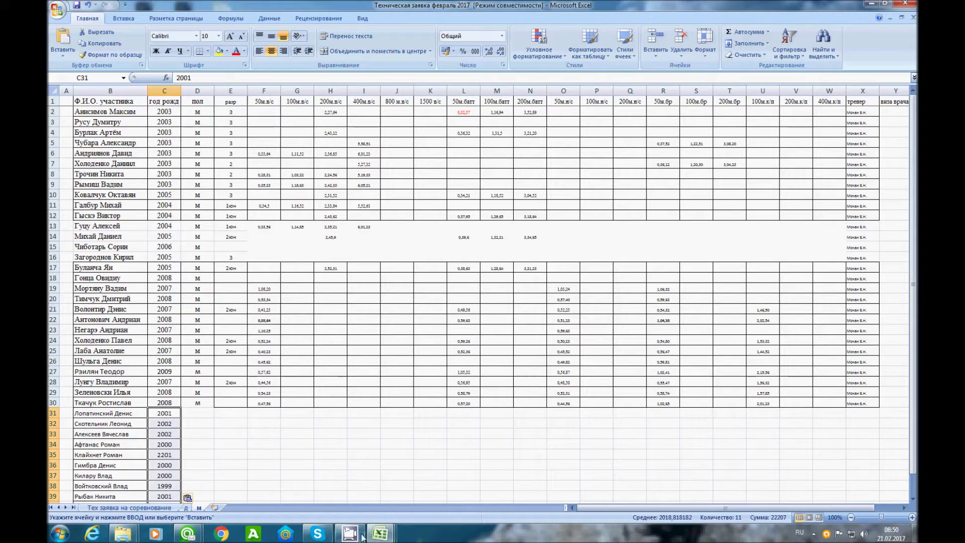
Copy the boys' categories E9:E19 from dediu to the разр column of sheet "м", starting at cell E31
click(379, 532)
click(221, 482)
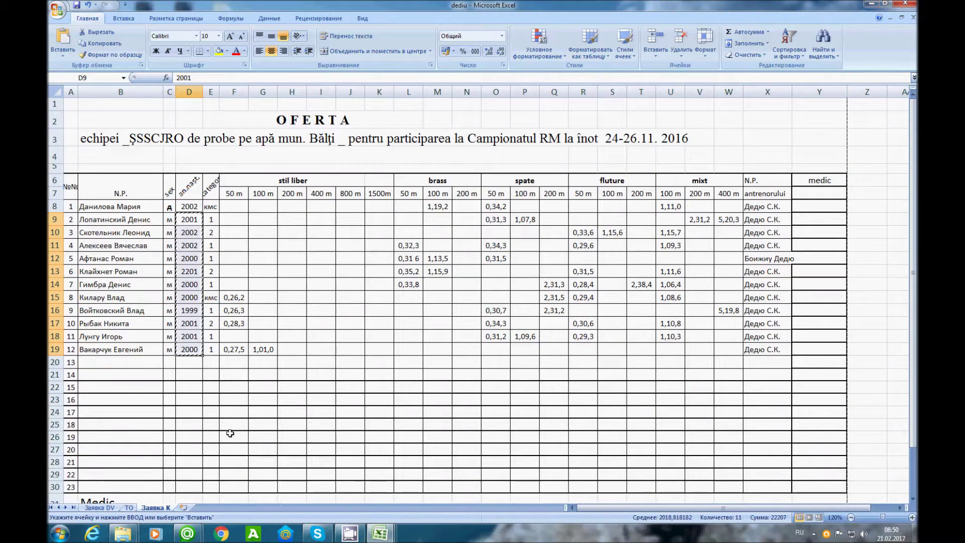
drag(211, 219, 205, 346)
key(ctrl+c)
click(379, 533)
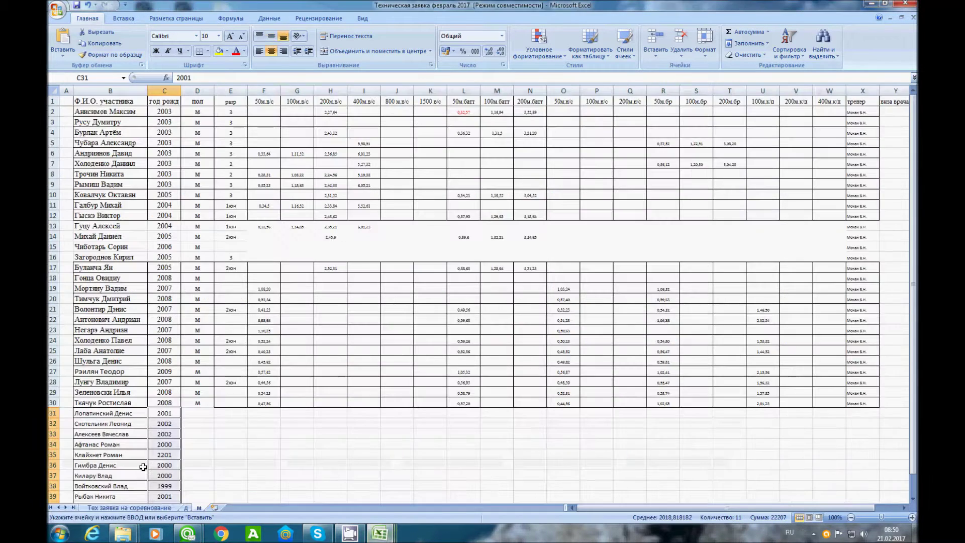
click(151, 462)
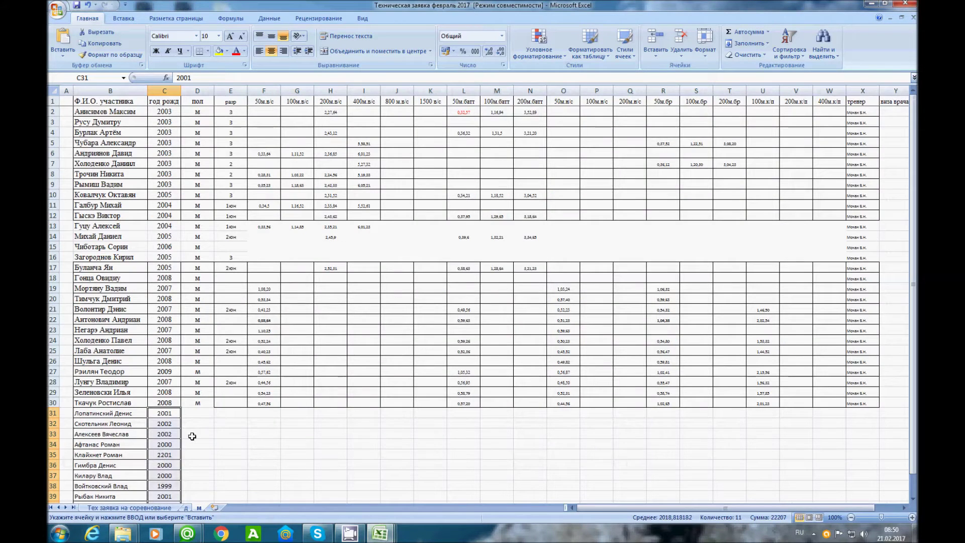
click(227, 413)
key(ctrl+v)
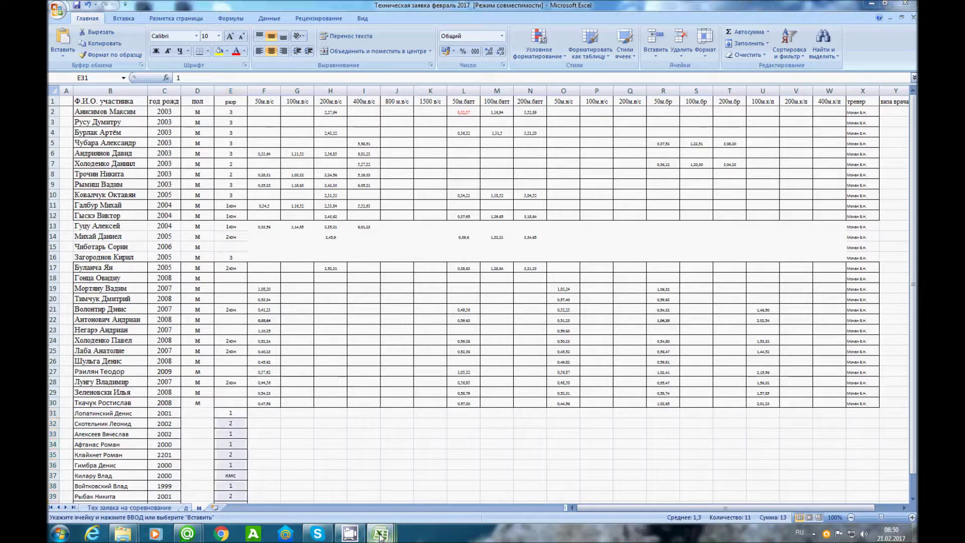
Copy the boys' 50 m stil liber times F9:F19 from dediu to the 50м.в/с column of sheet "м", starting at cell F31
click(379, 533)
click(213, 474)
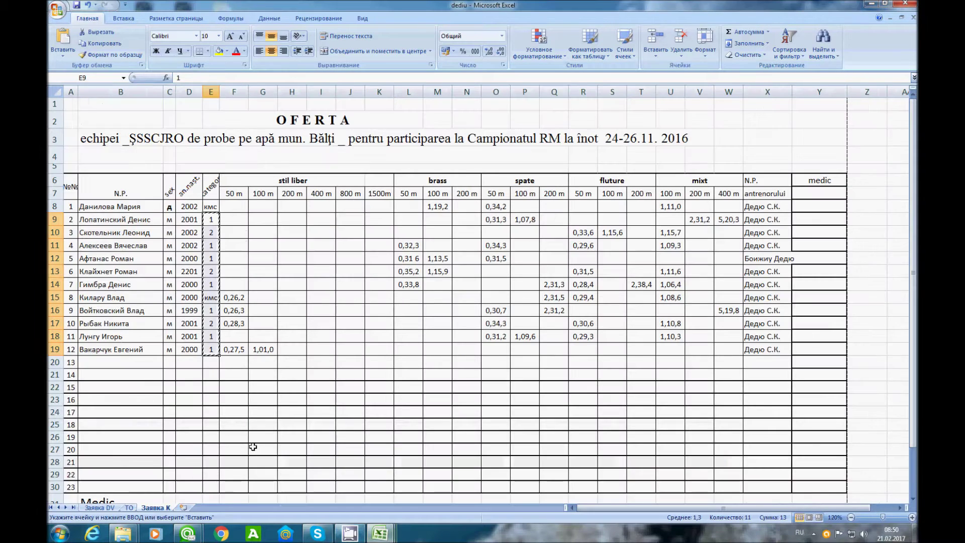
click(231, 218)
drag(232, 218, 231, 352)
key(ctrl+c)
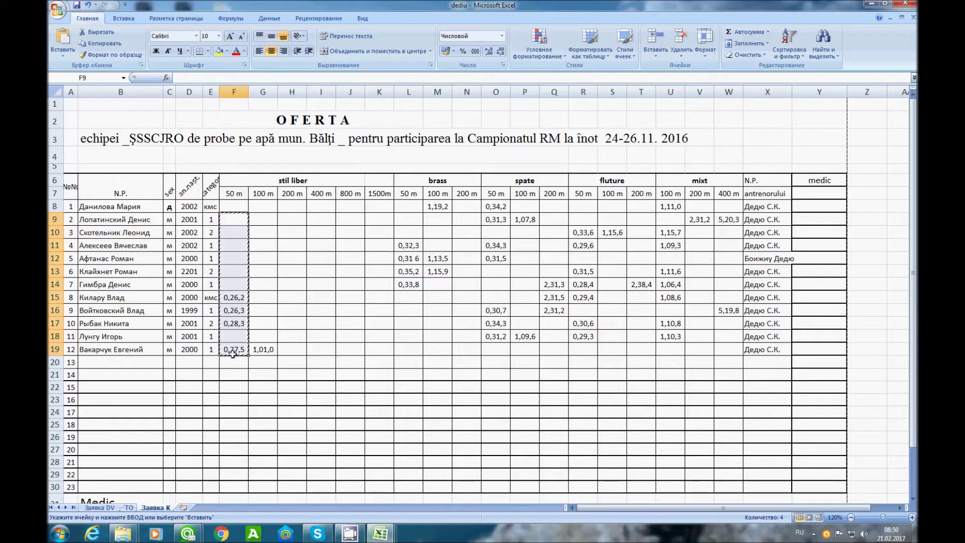
mouse_move(367, 535)
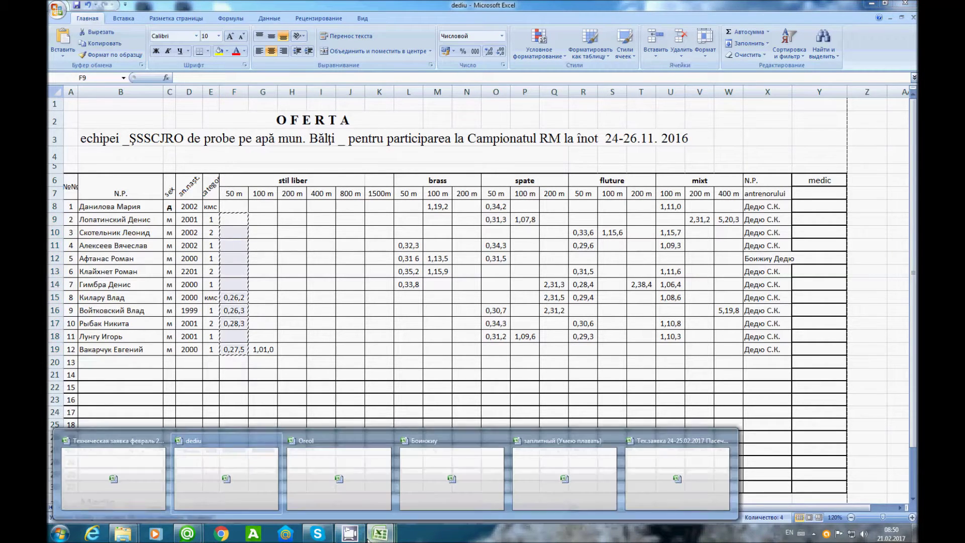
click(142, 475)
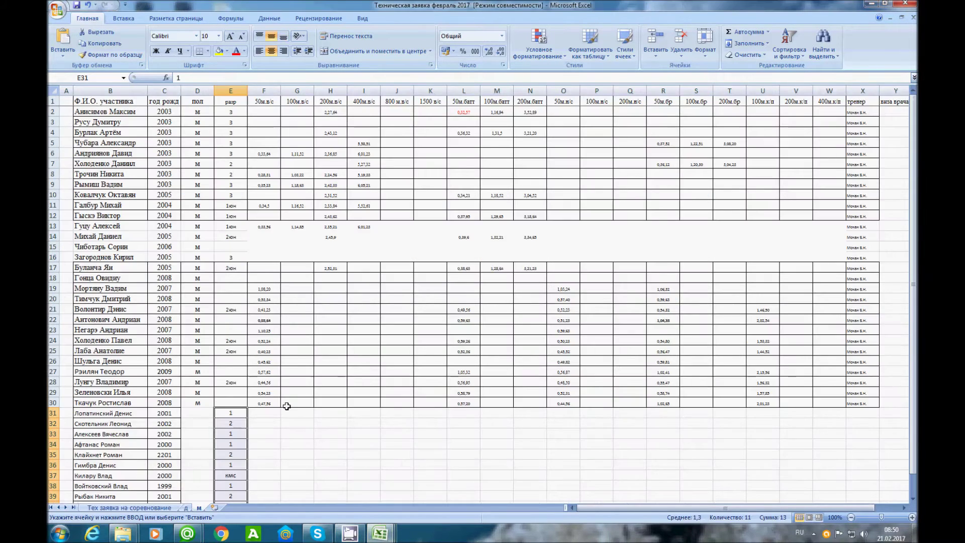
scroll(286, 405, down, 2)
click(259, 354)
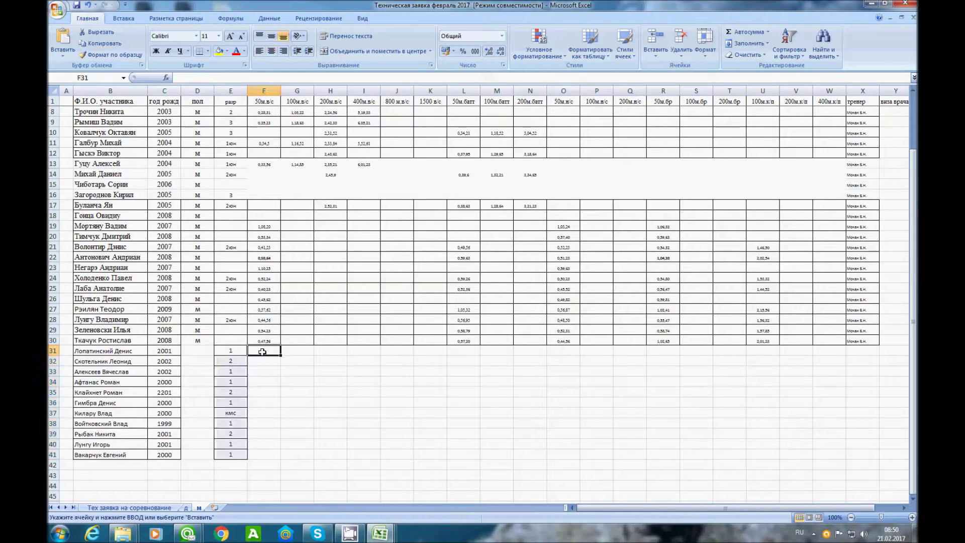
key(ctrl+v)
Copy the 100 m stil liber time 1,01,0 from G19 in dediu into G41 (100м.в/с) on sheet "м"
mouse_move(375, 536)
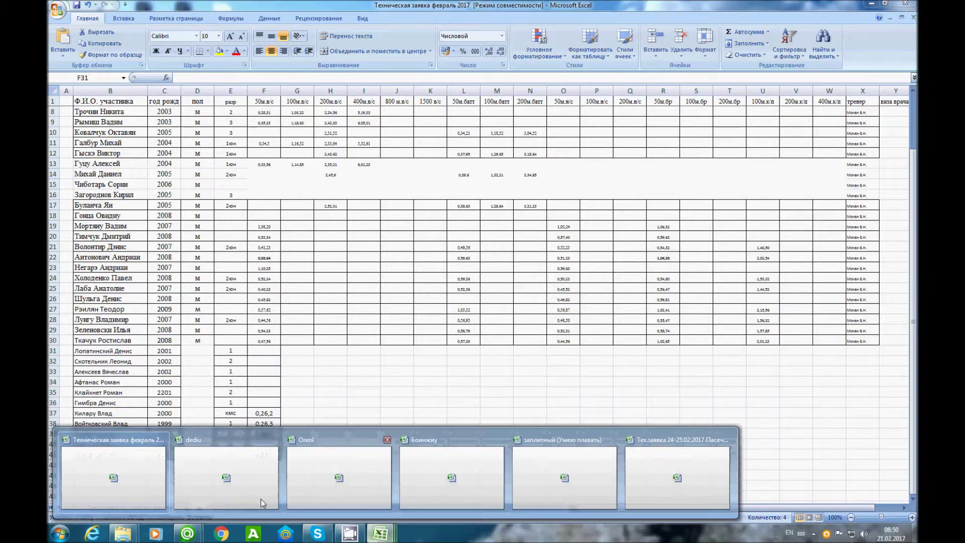
click(206, 487)
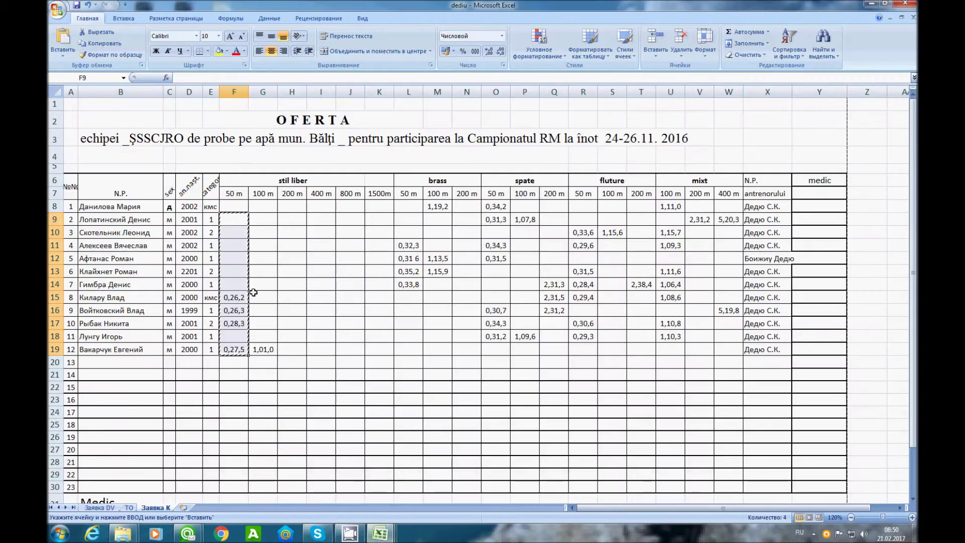
click(262, 350)
key(ctrl+c)
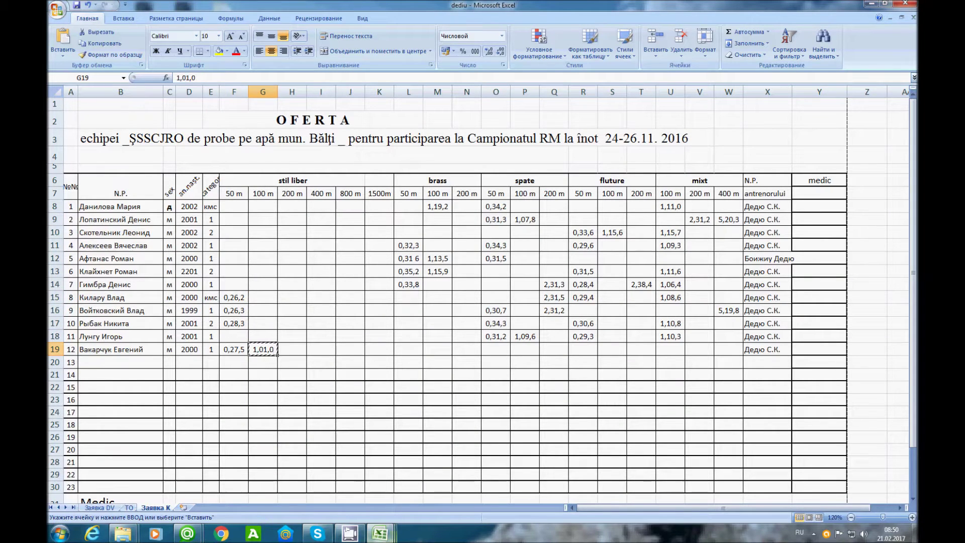
mouse_move(380, 534)
click(140, 478)
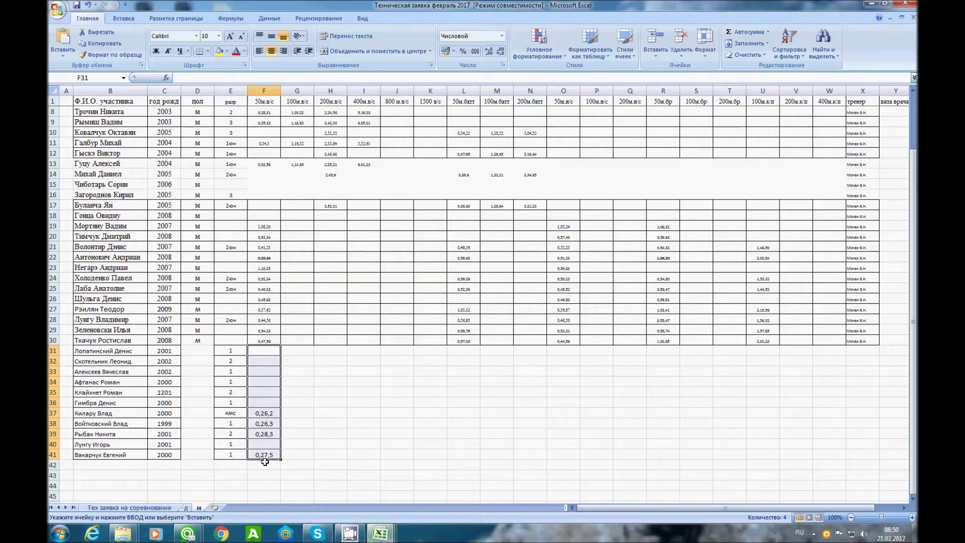
click(294, 455)
key(ctrl+v)
Copy the boys' brass times L9:N19 from dediu to the 50, 100 and 200м.бр columns of sheet "м", starting at cell R31
mouse_move(380, 534)
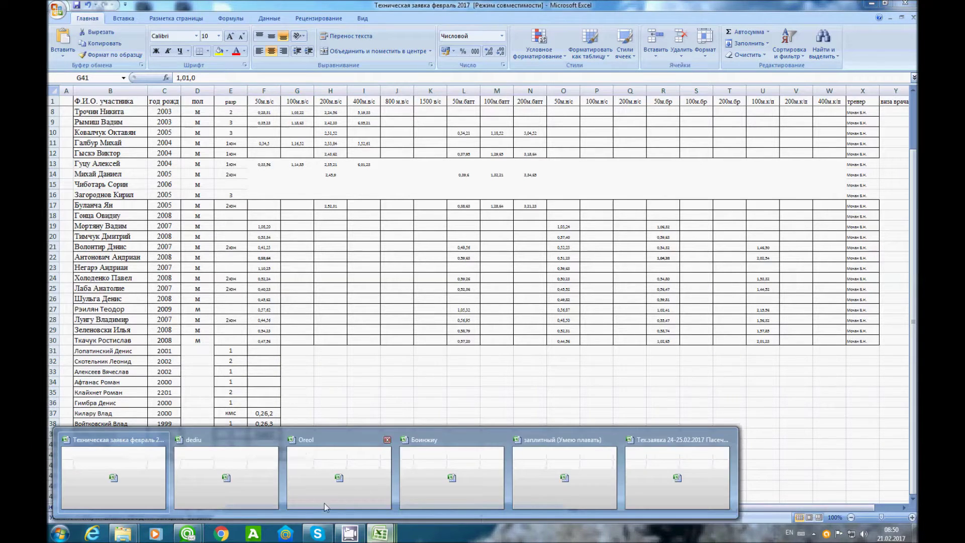
click(218, 476)
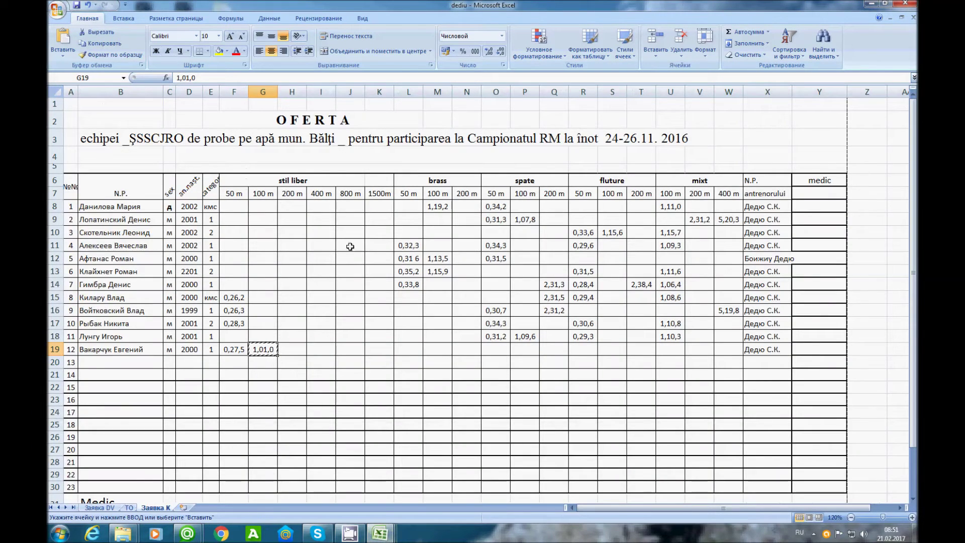
drag(410, 208, 463, 351)
key(ctrl+c)
mouse_move(375, 536)
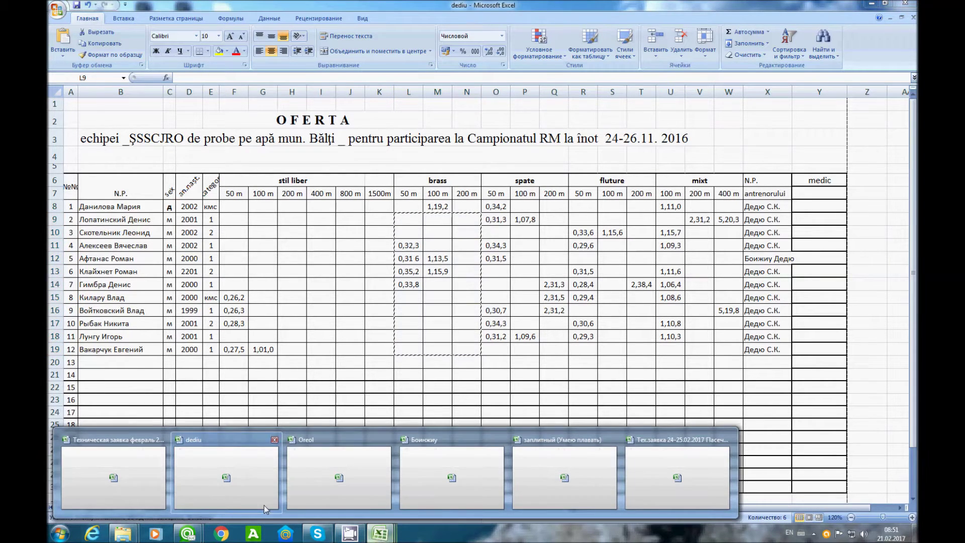
click(192, 484)
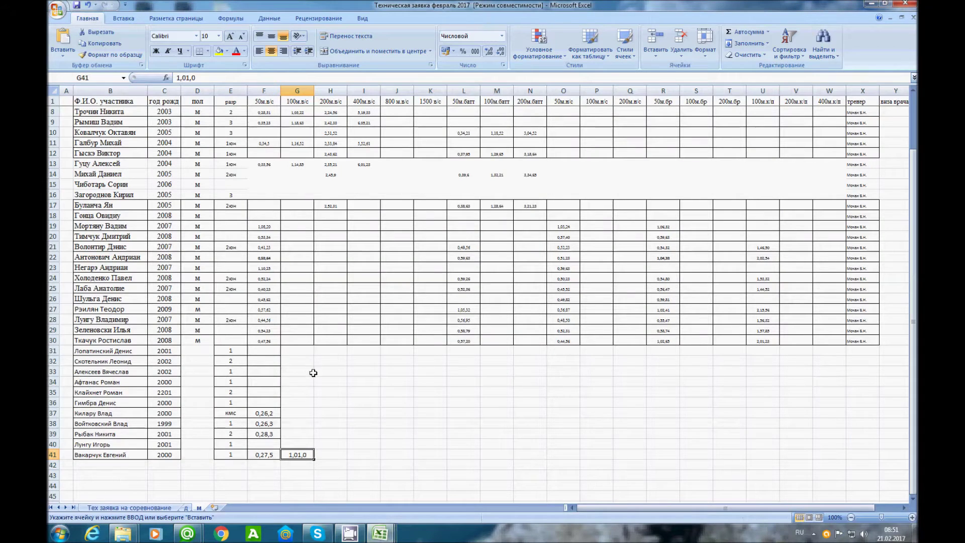
mouse_move(382, 536)
click(206, 485)
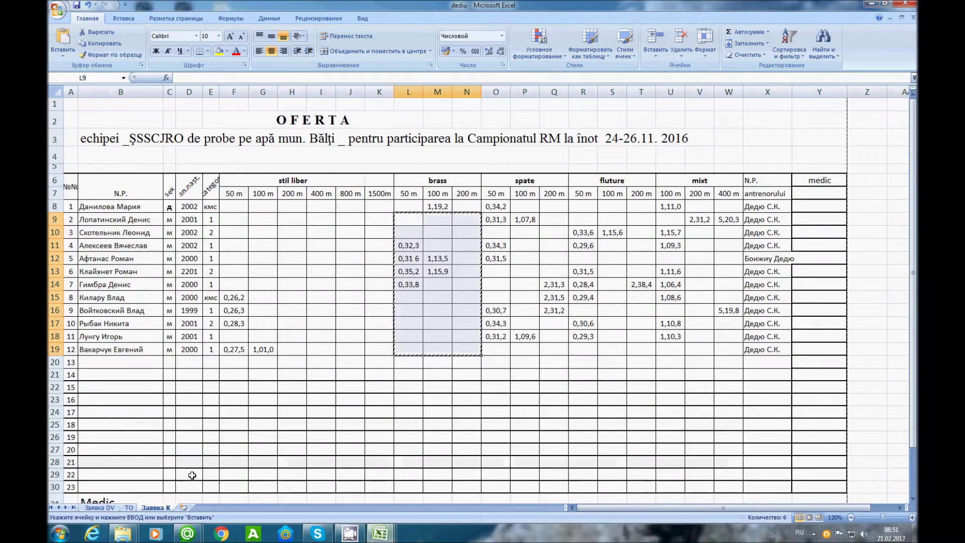
mouse_move(380, 534)
click(114, 453)
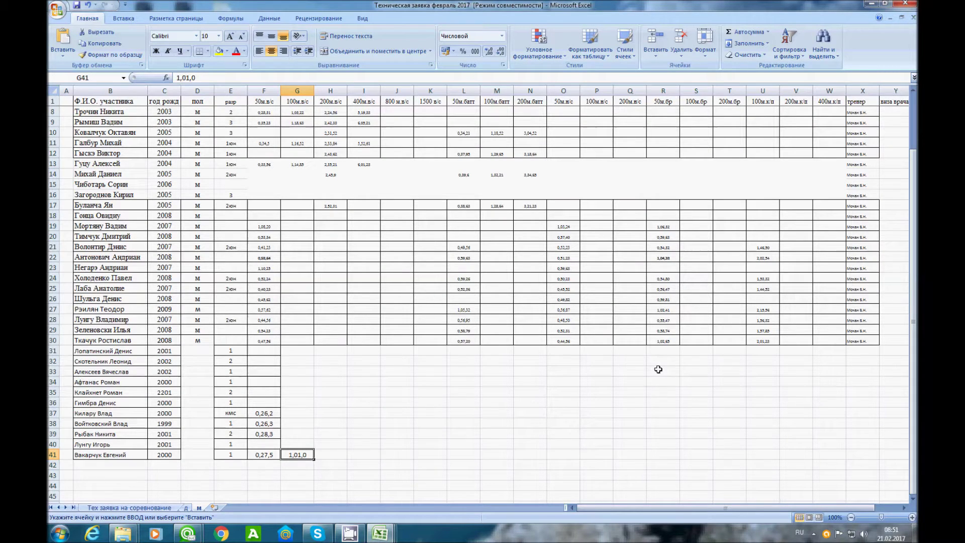
click(665, 351)
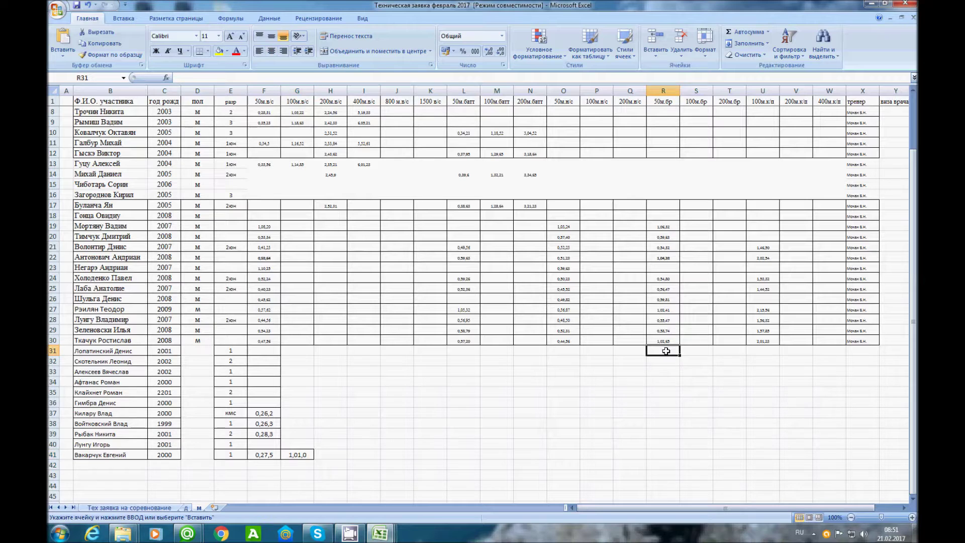
key(ctrl+v)
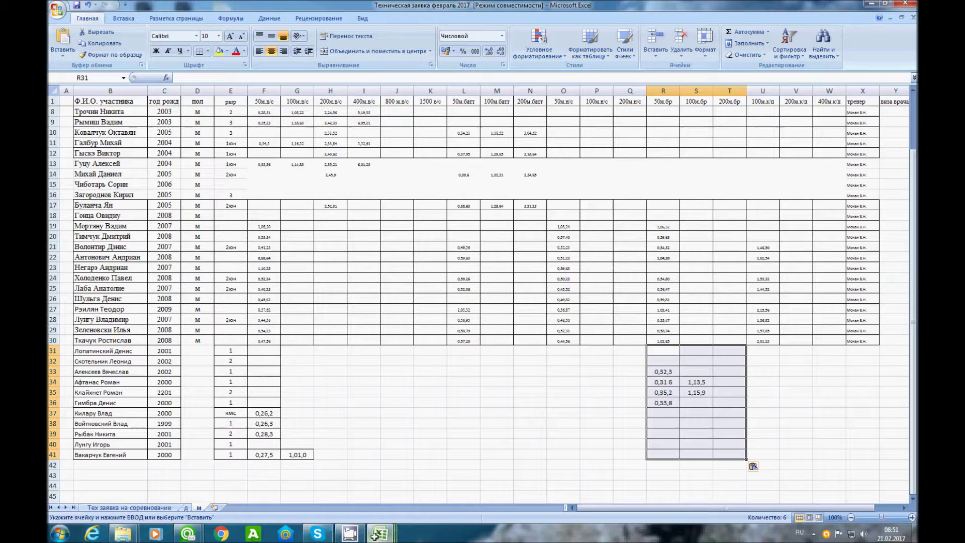
Copy the boys' spate times O9:Q19 from dediu to the same columns of sheet "м", starting at cell O31
key(alt+shift)
mouse_move(380, 534)
click(216, 508)
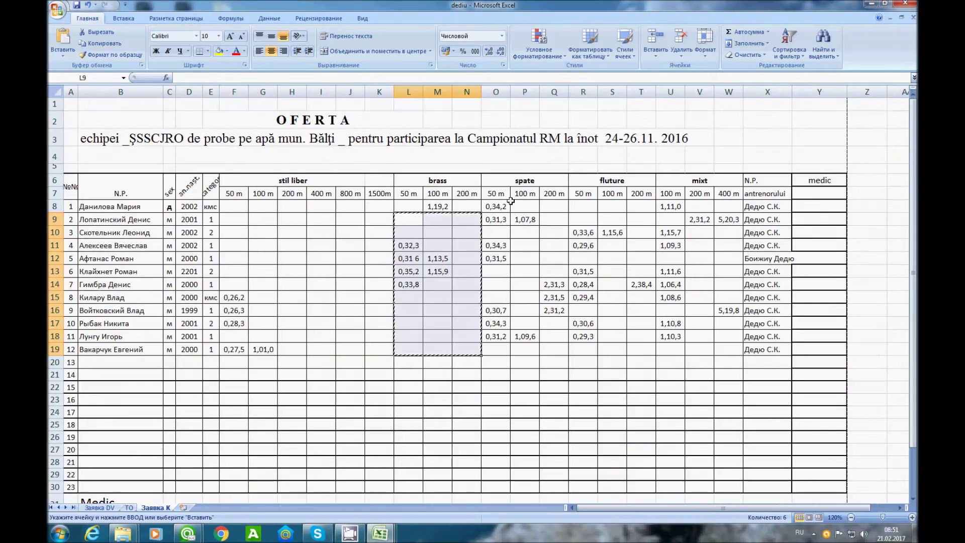
drag(495, 218, 550, 346)
key(ctrl+c)
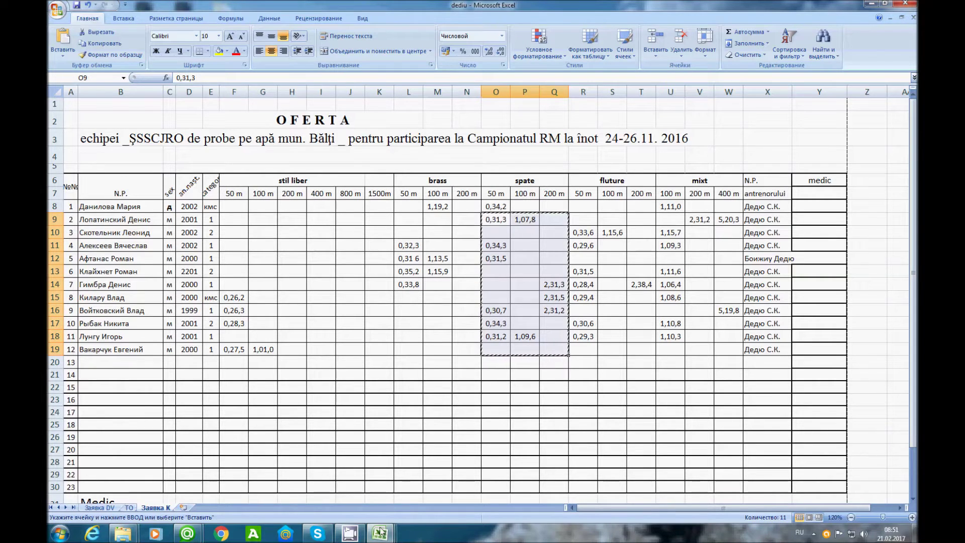
mouse_move(380, 533)
click(117, 472)
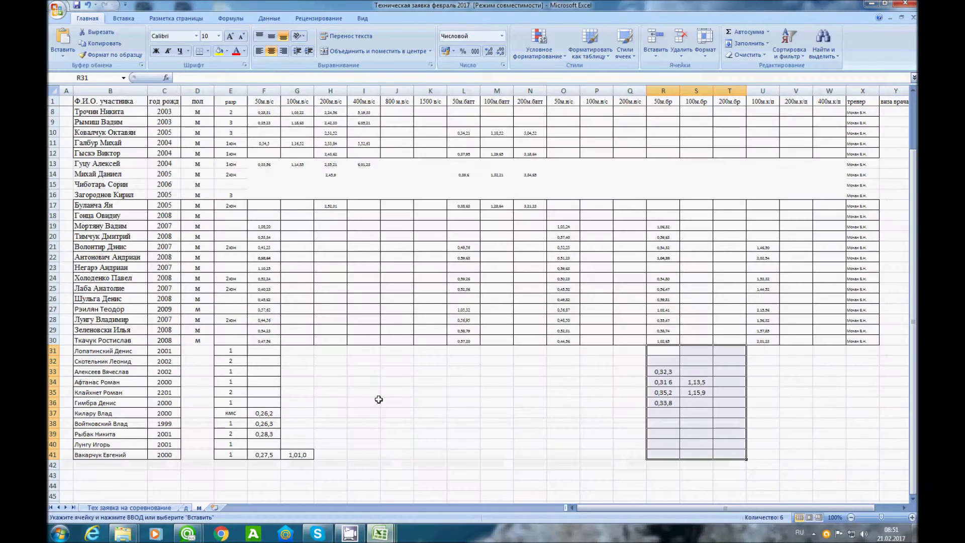
click(558, 350)
key(ctrl+v)
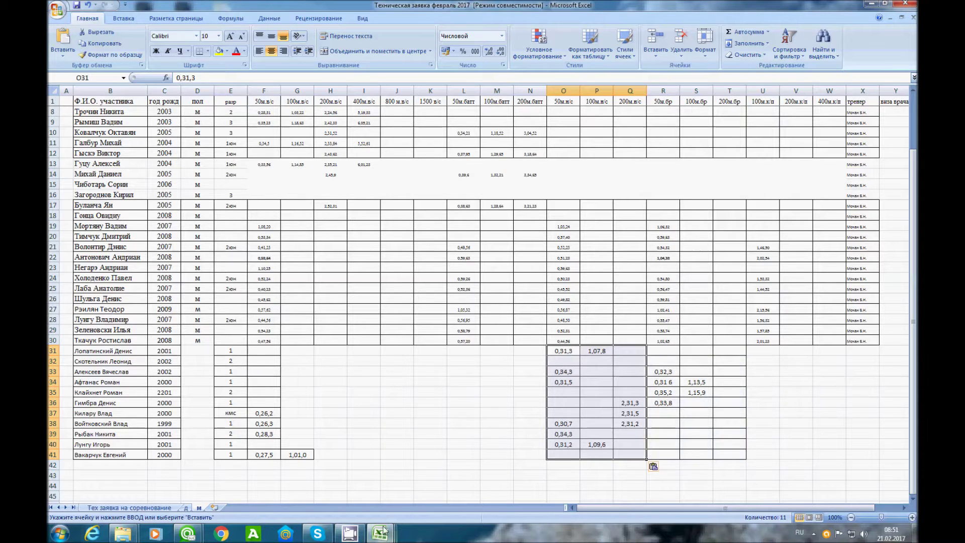
Copy the boys' fluture times R9:T19 from dediu to the 50, 100 and 200м.батт columns of sheet "м", starting at cell L31
mouse_move(391, 530)
click(170, 472)
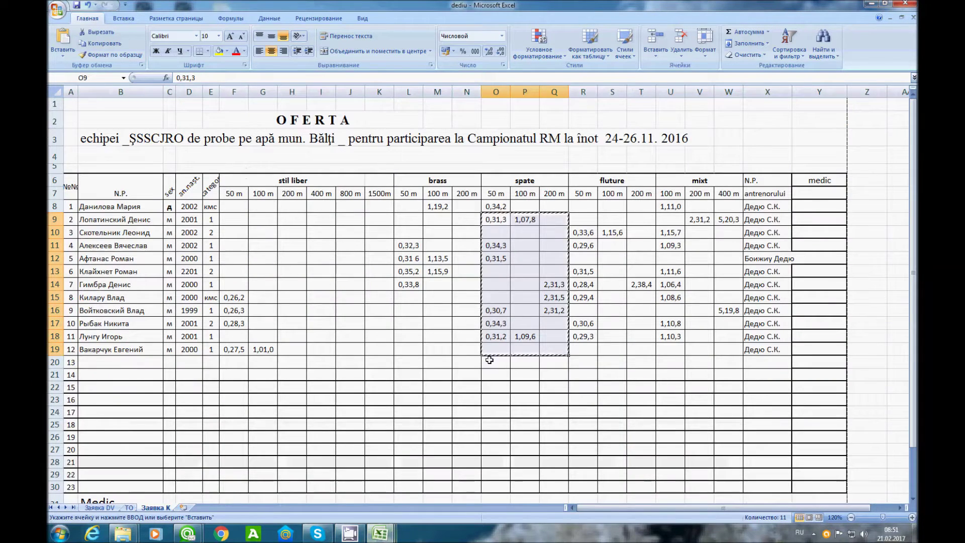
drag(578, 217, 635, 350)
key(ctrl+c)
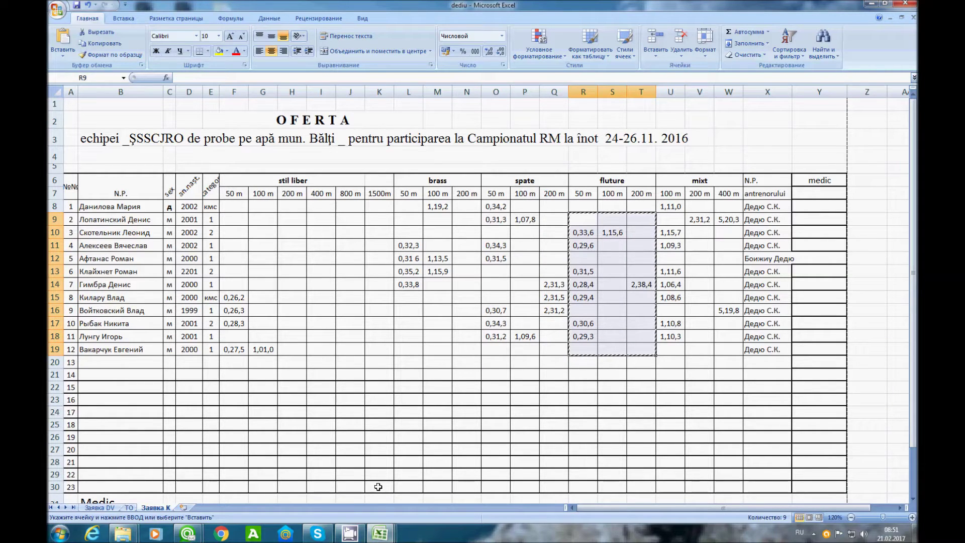
mouse_move(375, 530)
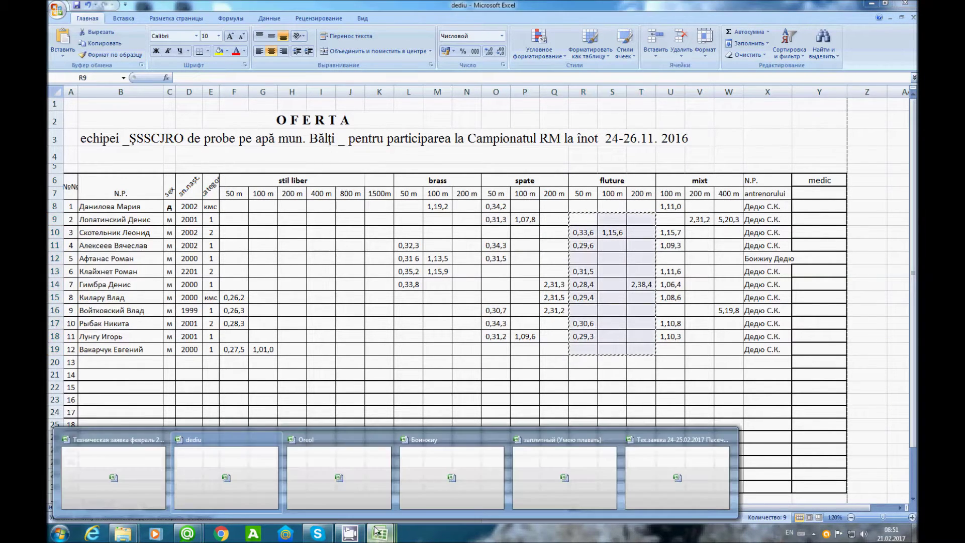
click(128, 470)
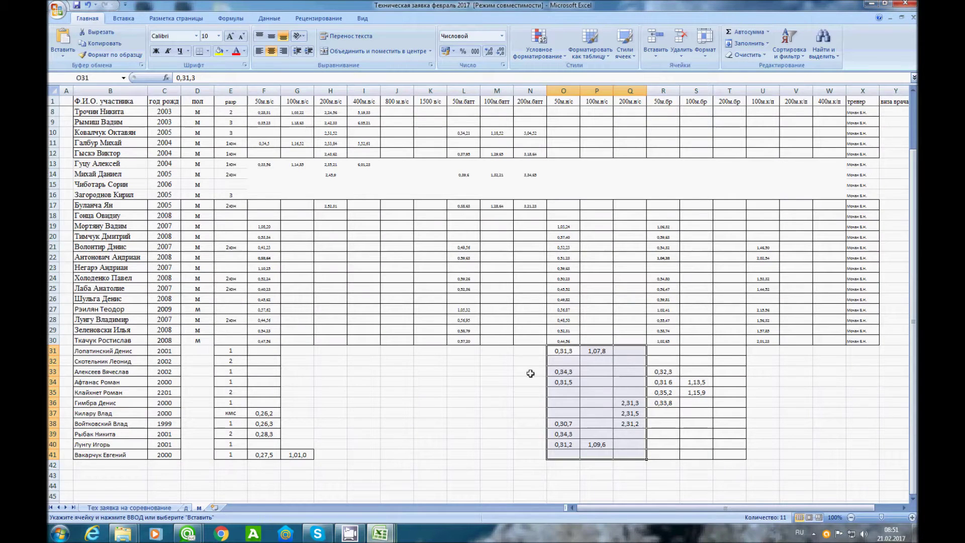
click(461, 352)
key(ctrl+v)
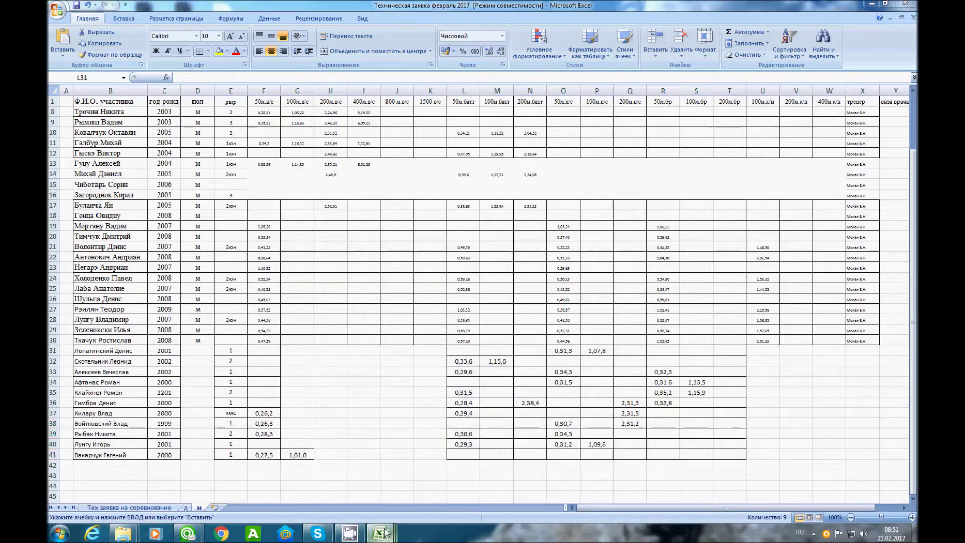
Copy the boys' mixt times U9:W19 from dediu to the 100, 200 and 400м.к/п columns of sheet "м", starting at cell U31
mouse_move(381, 534)
click(186, 465)
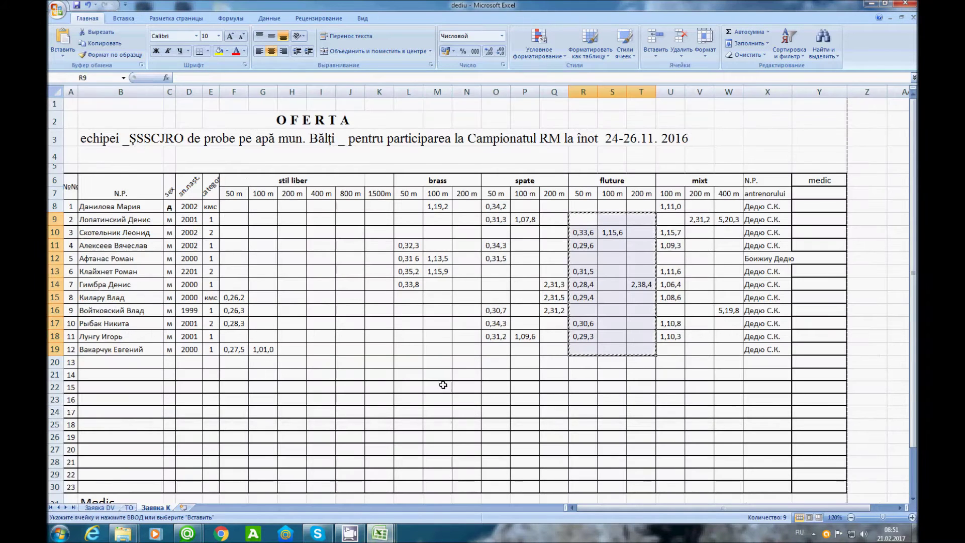
drag(673, 221, 725, 346)
key(ctrl+c)
click(381, 533)
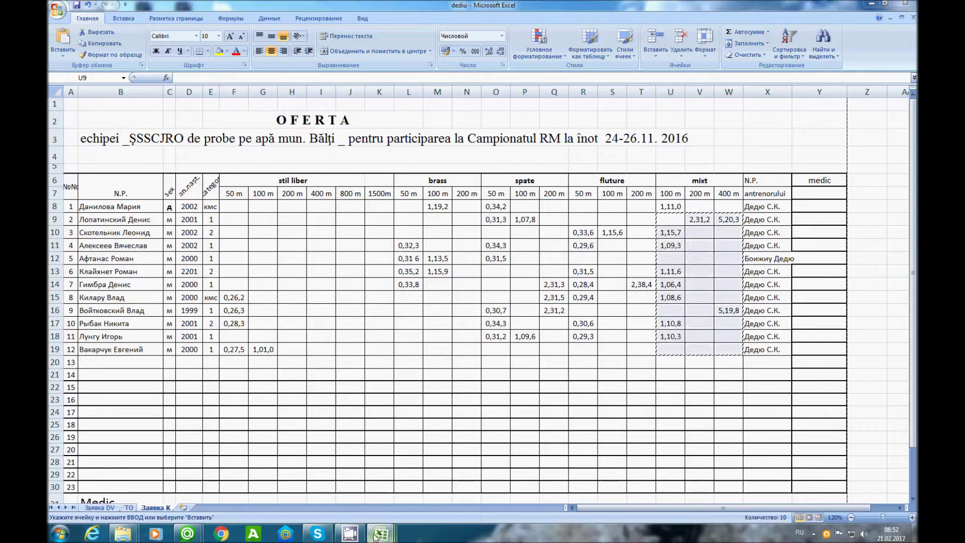
click(153, 477)
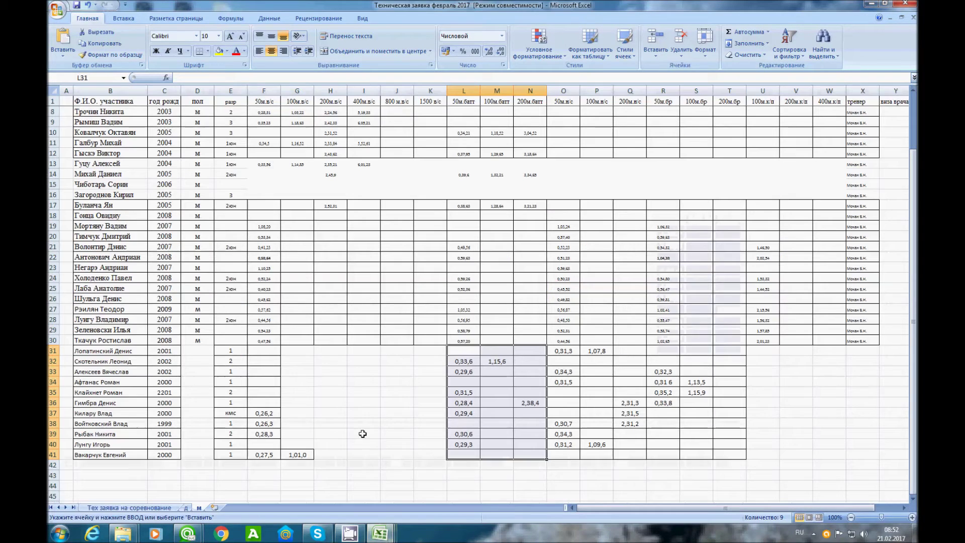
click(761, 352)
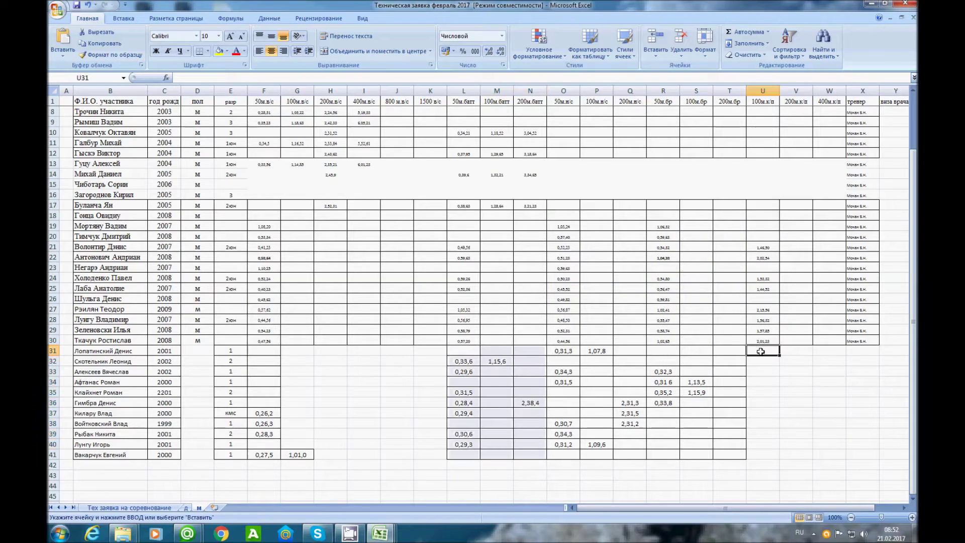
key(ctrl+v)
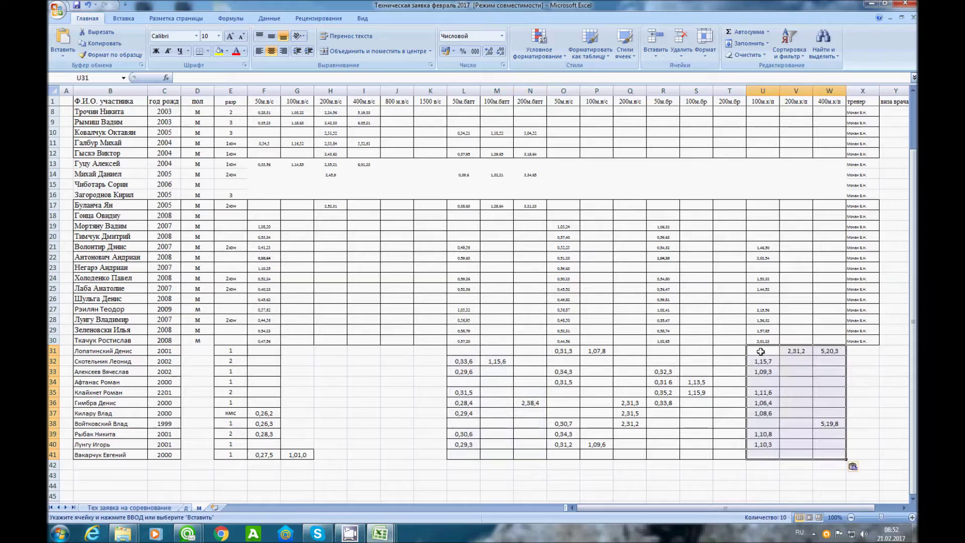
Copy the coach's name from X19 in dediu into X31 (тренер) on sheet "м" and fill it down to X41
click(378, 533)
click(387, 440)
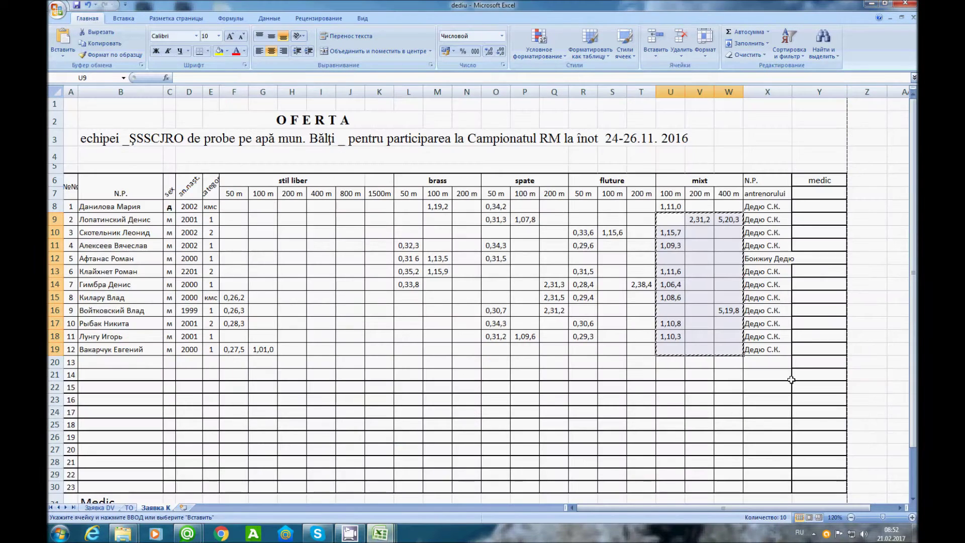
click(767, 349)
key(ctrl+c)
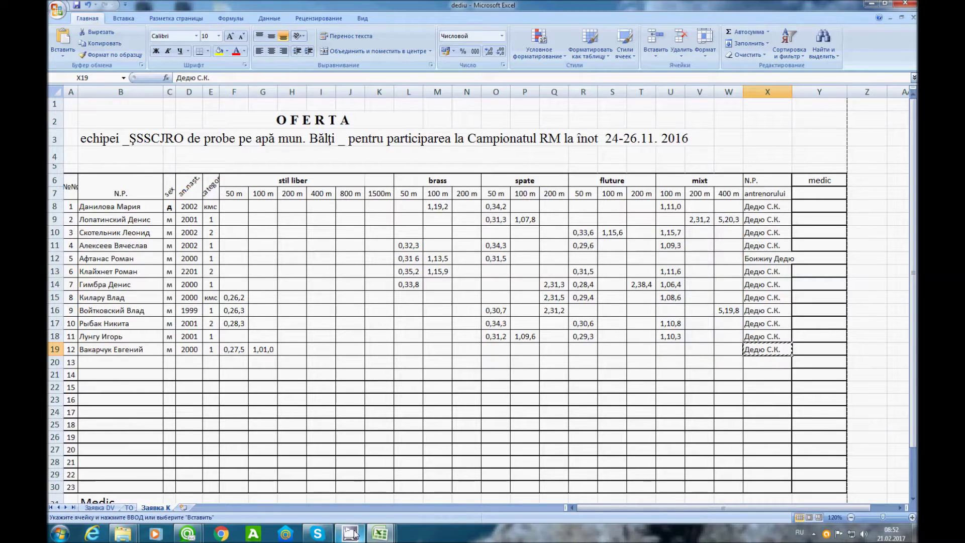
click(380, 534)
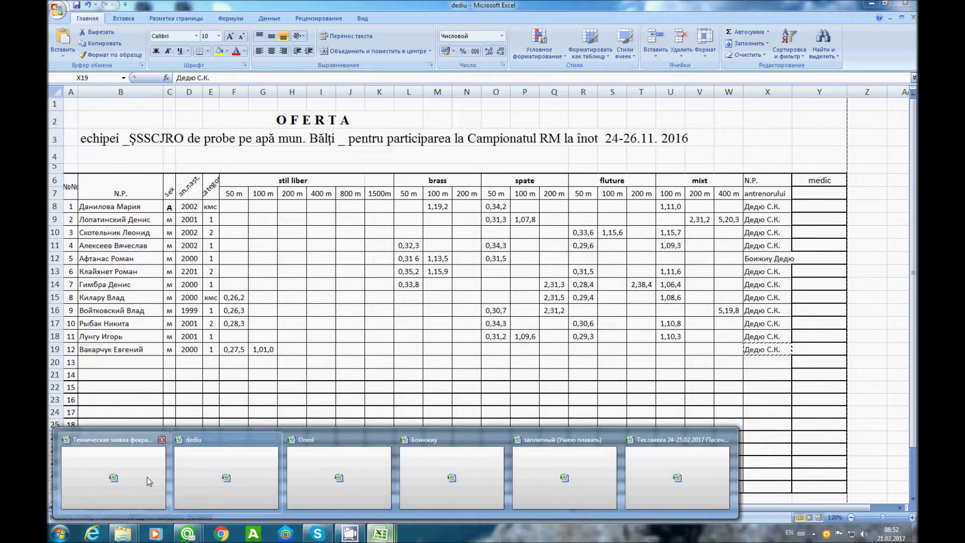
click(150, 481)
click(868, 351)
key(ctrl+v)
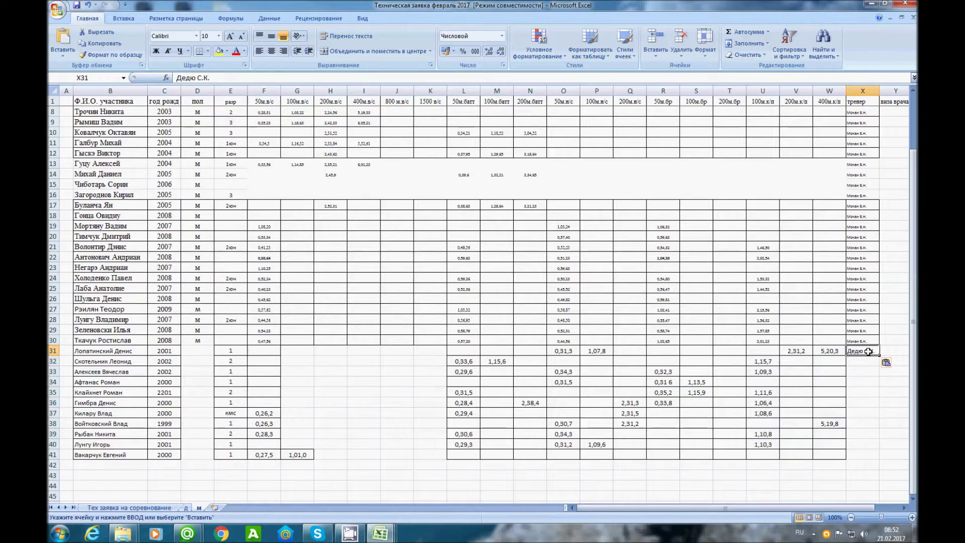
drag(879, 354, 857, 460)
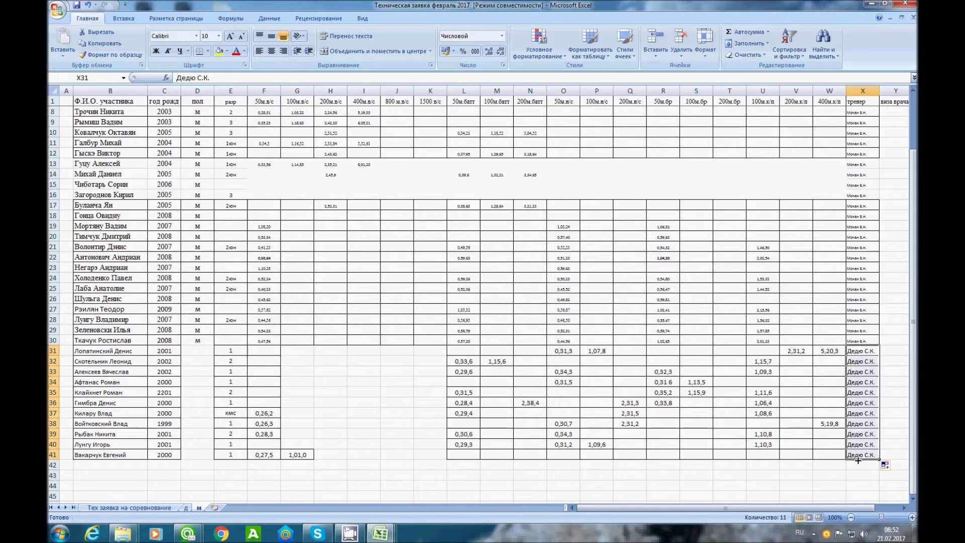
click(842, 466)
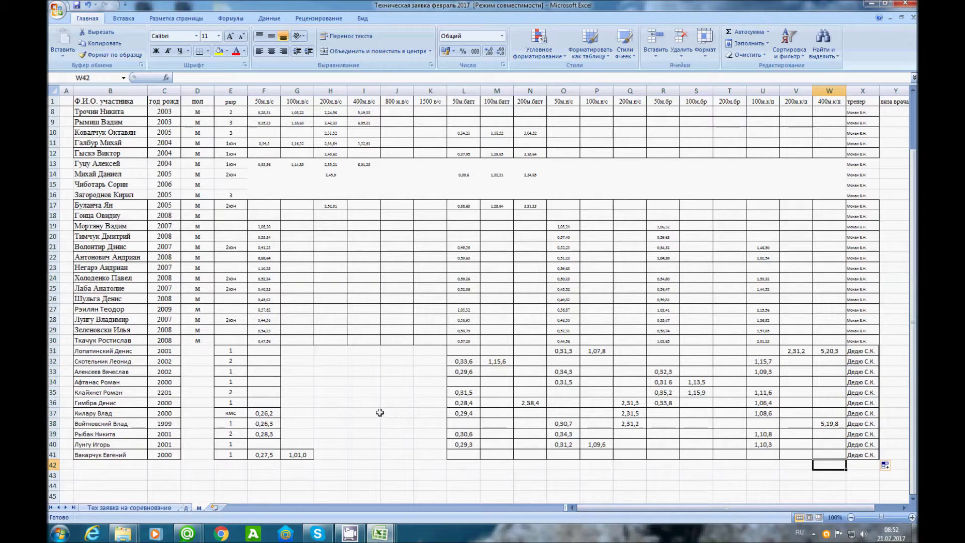
click(348, 536)
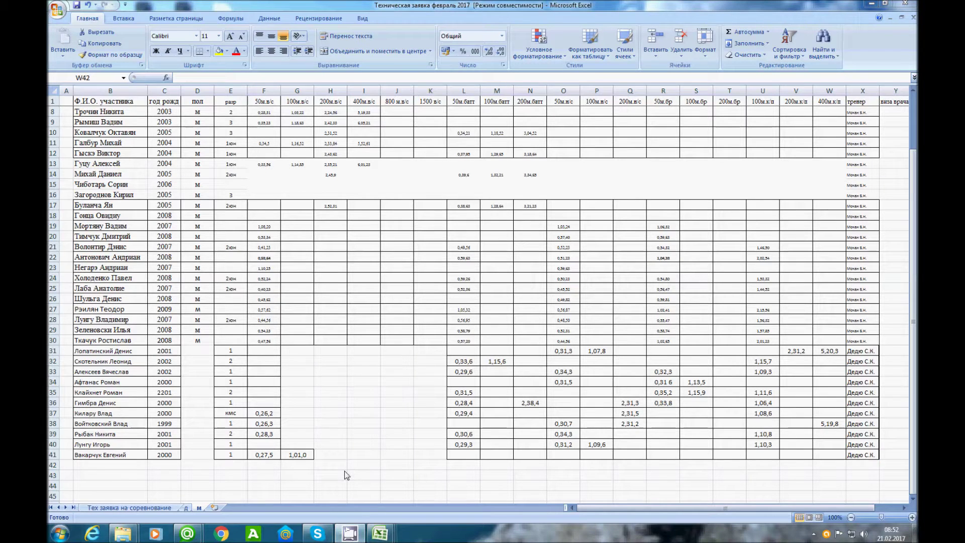
click(870, 4)
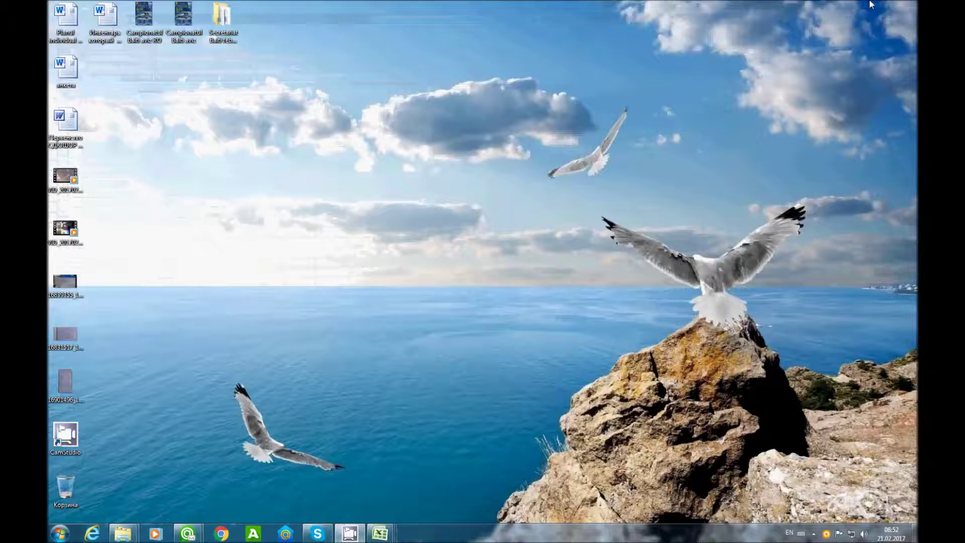
right_click(348, 530)
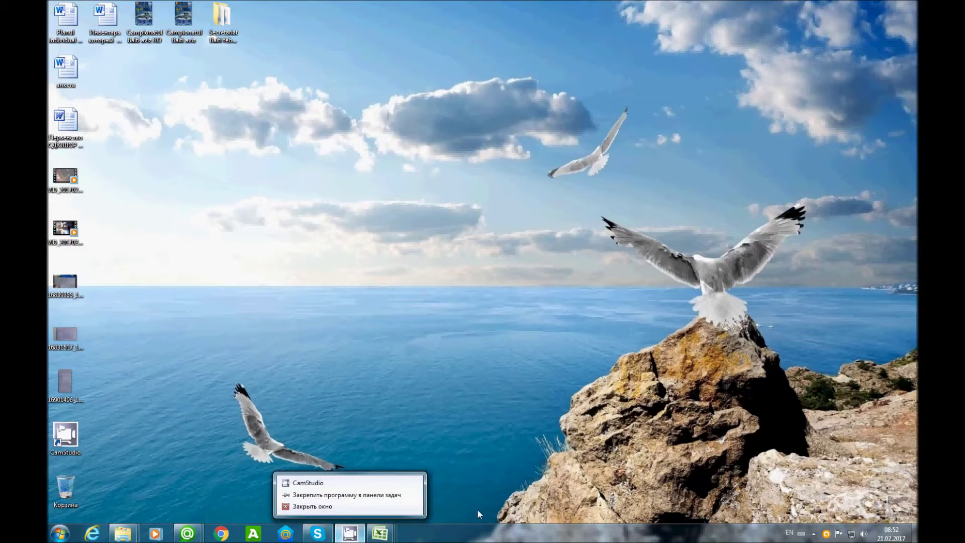
click(497, 506)
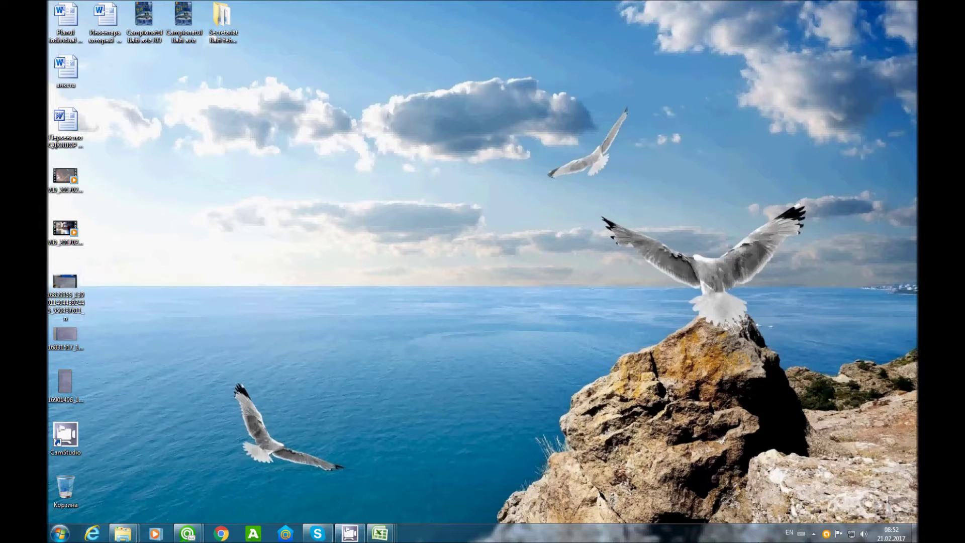
click(815, 534)
mouse_move(834, 466)
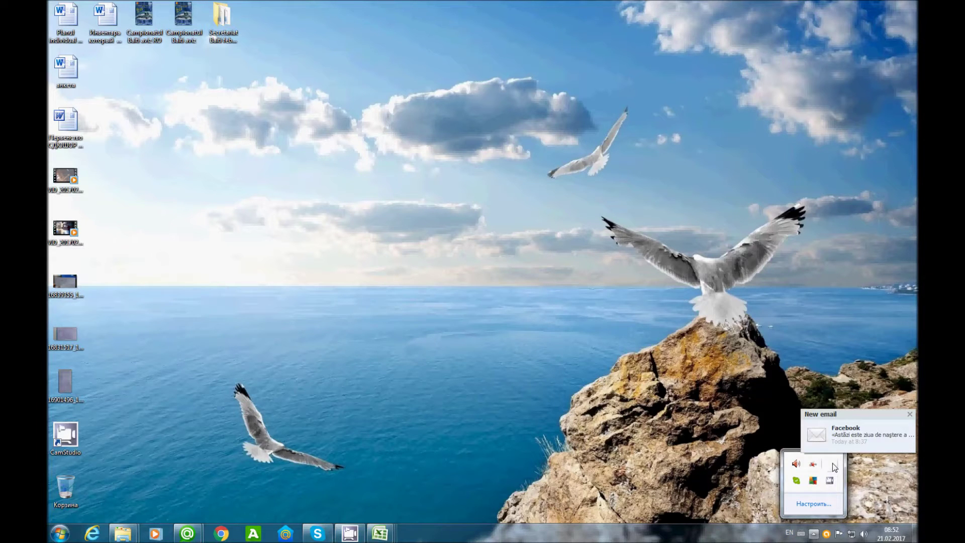
right_click(831, 483)
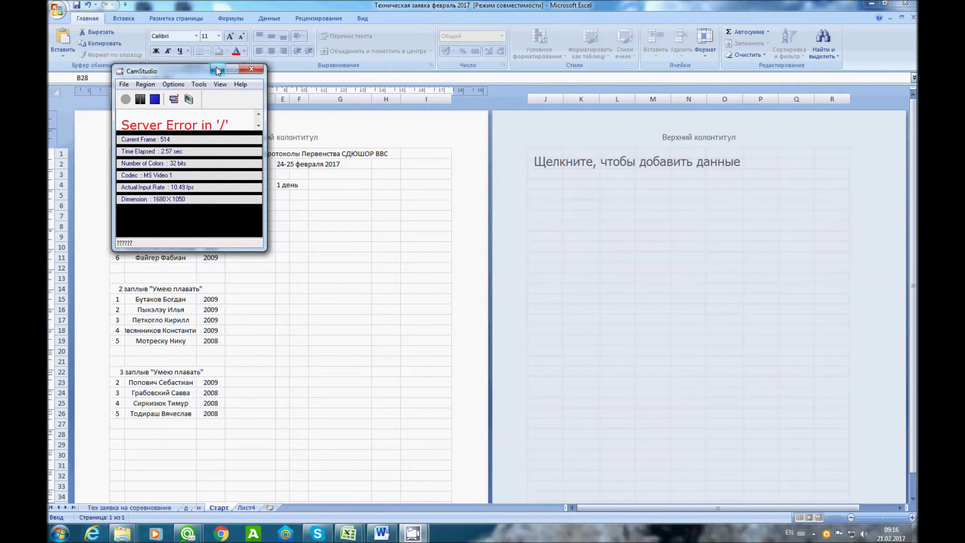
click(217, 71)
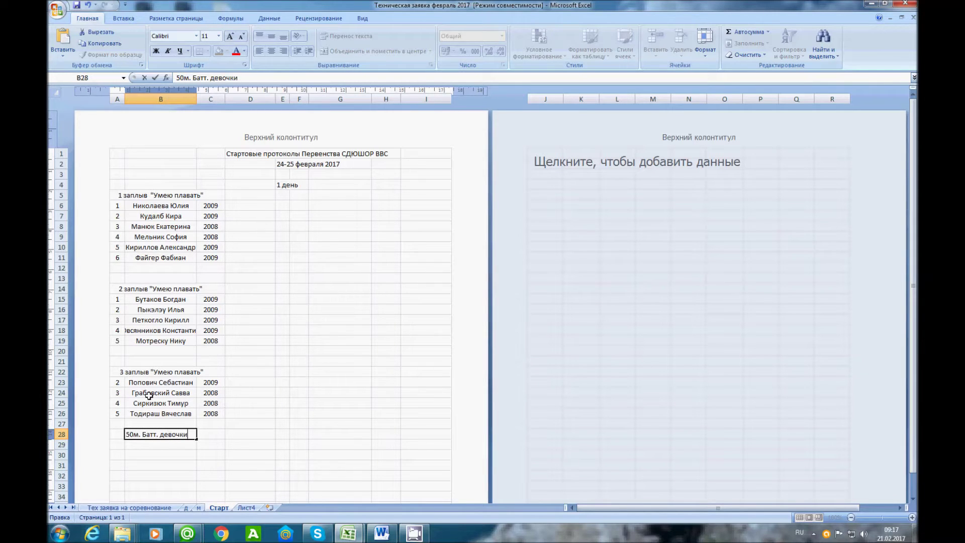
Finish the heading "50м. Батт. Девочки" in B28 of sheet "Старт" and enter the heat label "4 заплыв" in B30
click(153, 454)
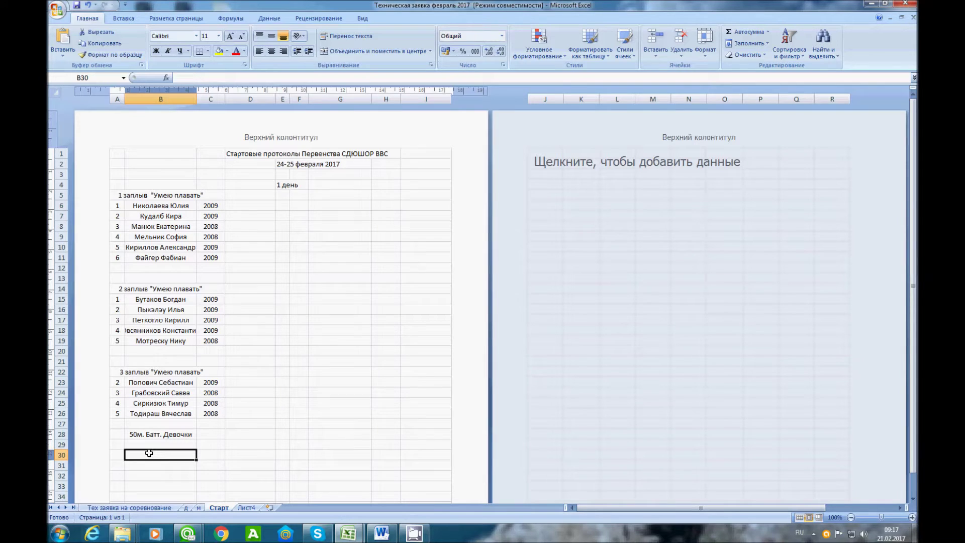
text(4)
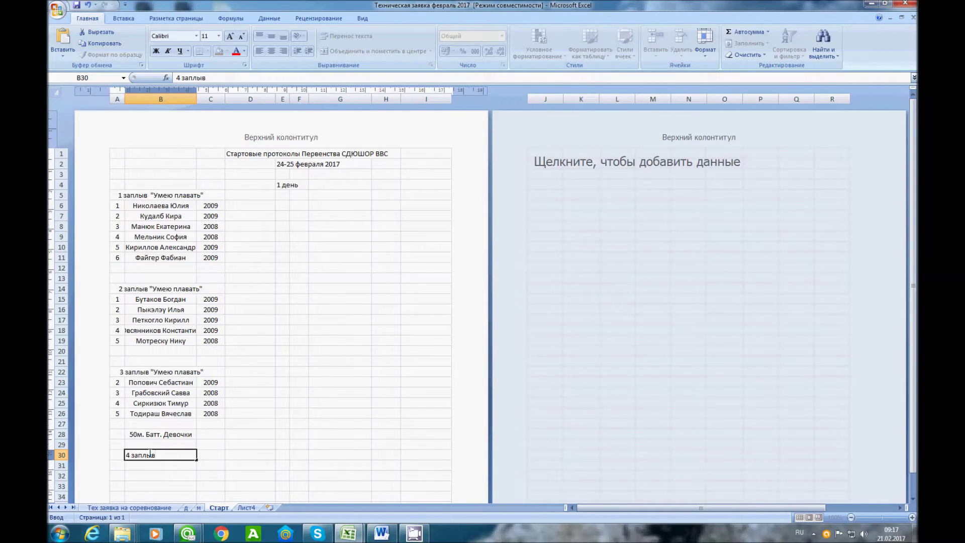
text( заплыв)
key(Return)
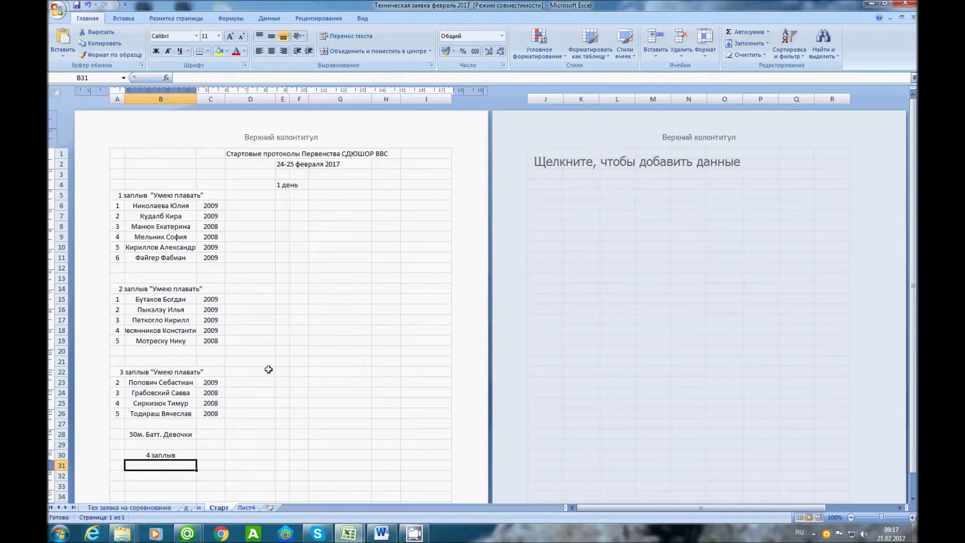
Sort the girls' rows 2 to 40 on sheet "д" by the 50м.батт values in "От А до Я" order
scroll(267, 366, down, 4)
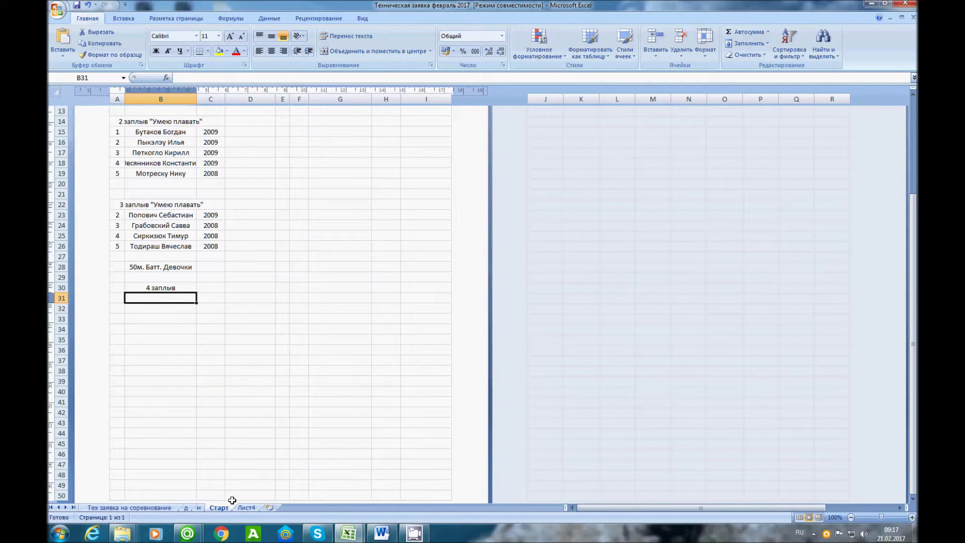
click(187, 507)
scroll(189, 210, up, 7)
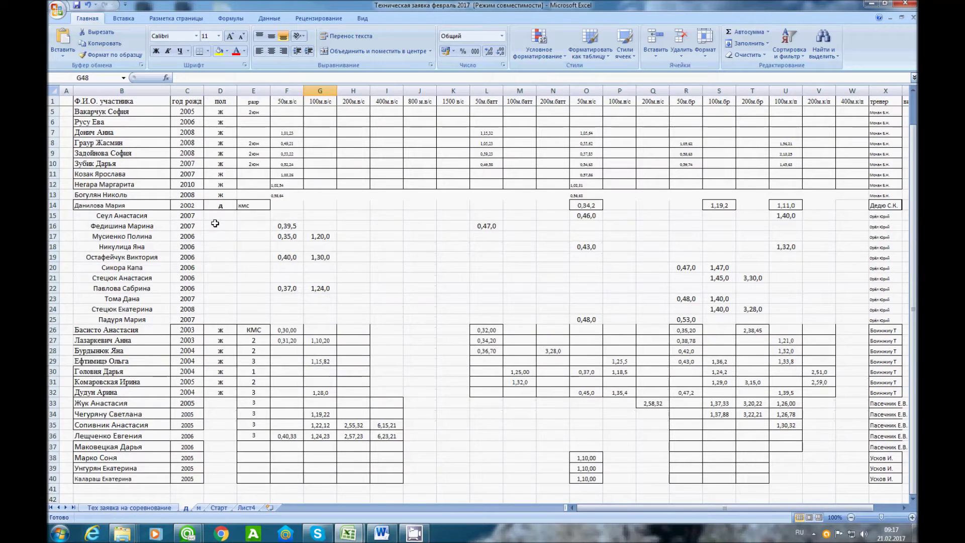
drag(83, 111, 902, 432)
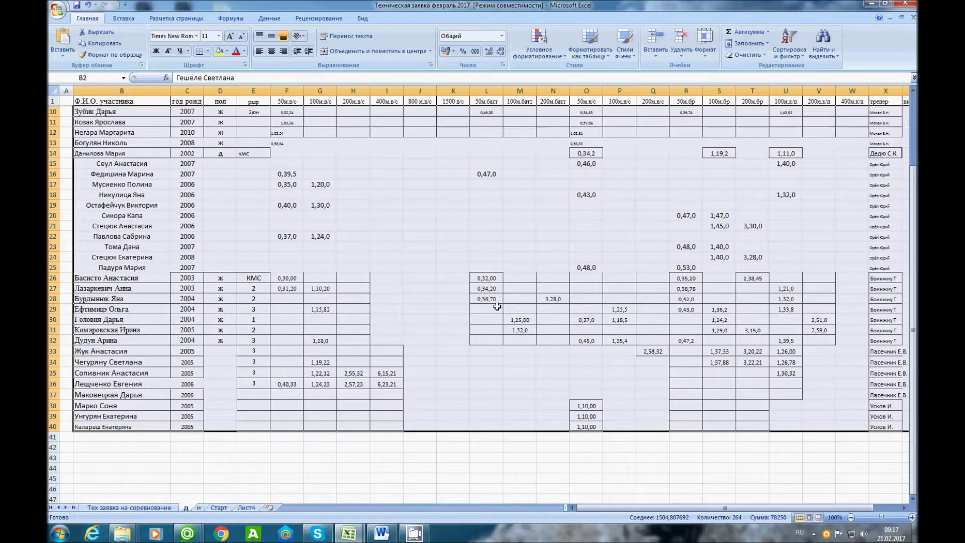
scroll(489, 308, up, 3)
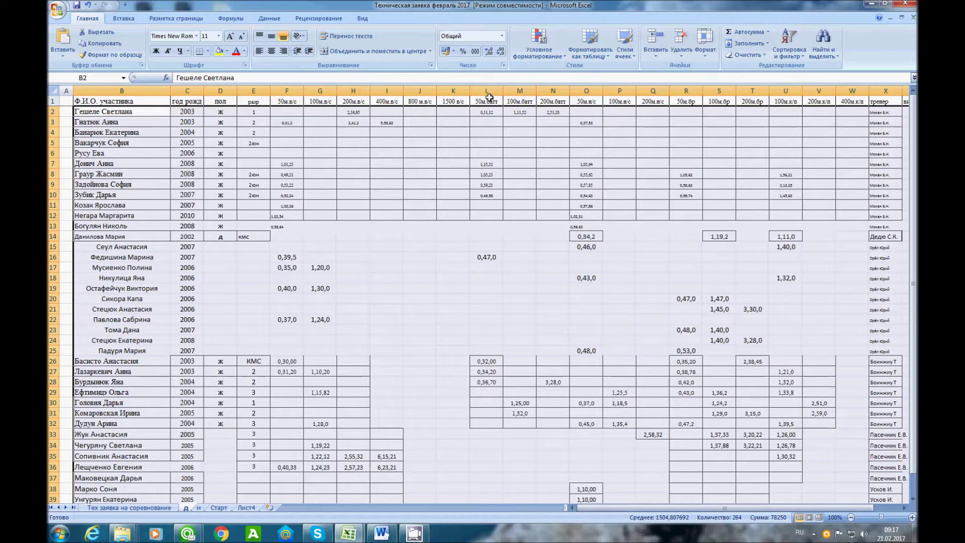
click(792, 49)
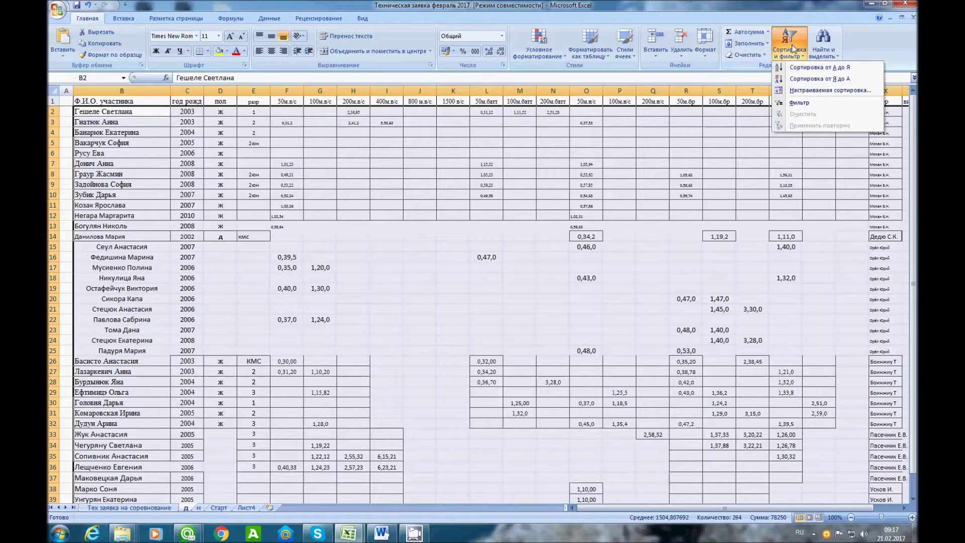
click(815, 92)
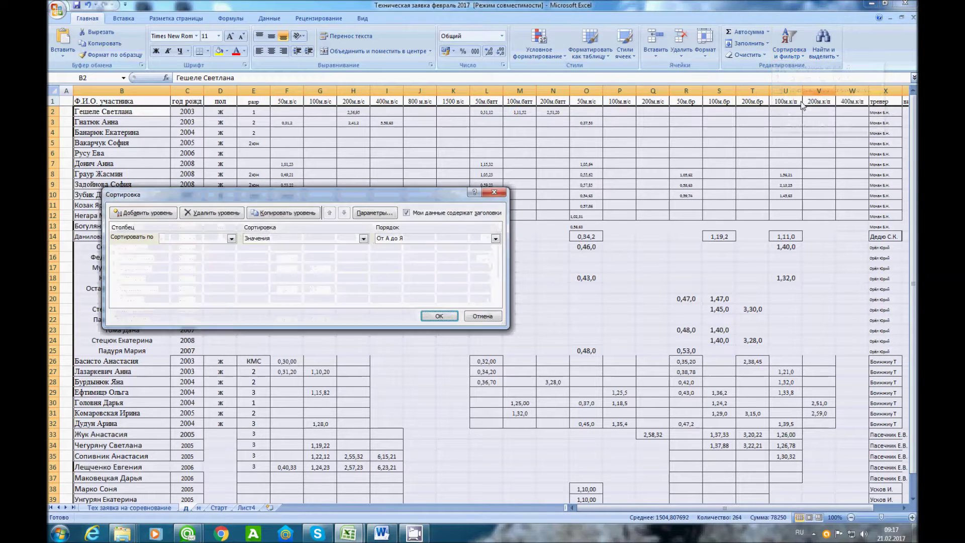
click(231, 238)
scroll(204, 262, down, 3)
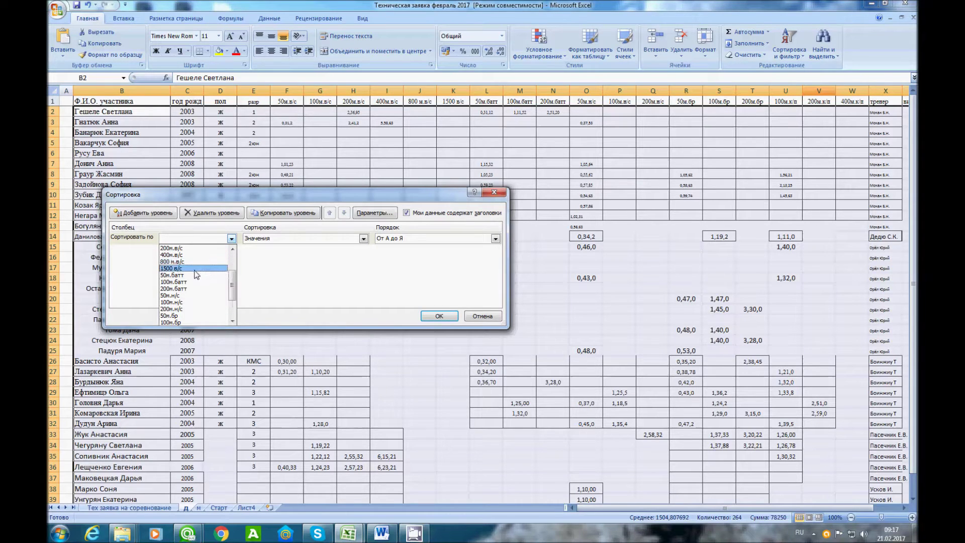
click(187, 275)
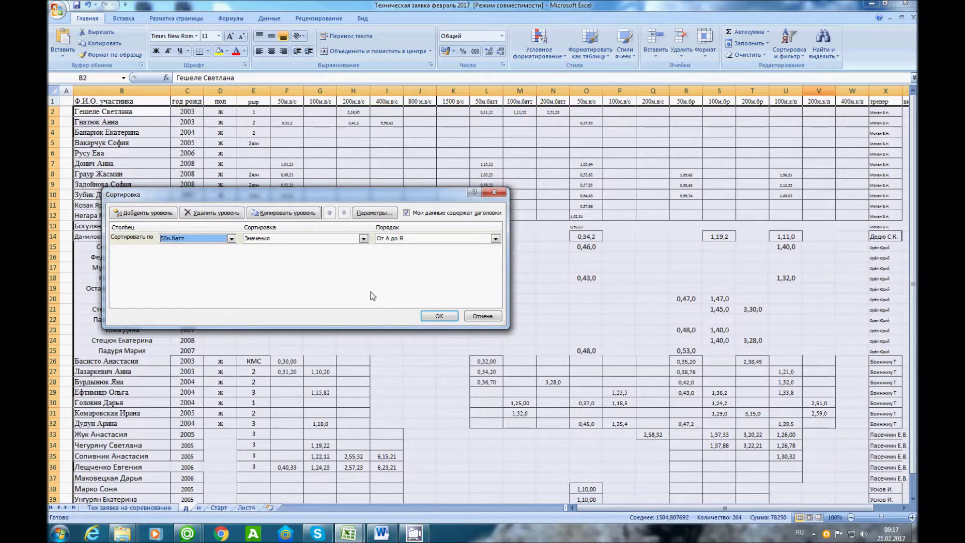
click(437, 315)
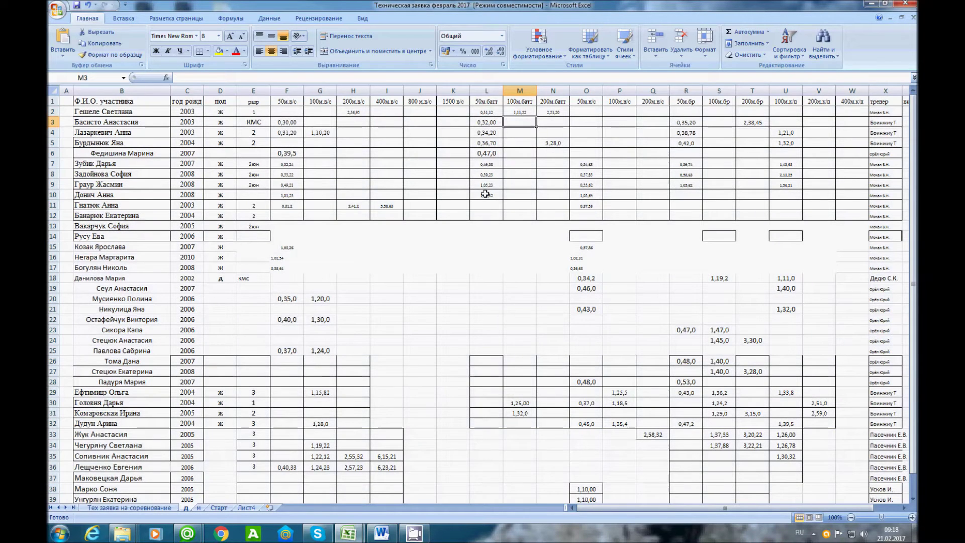
Copy the names and birth years of the three slowest 50м.батт girls, B8:C10 on sheet "д", to B31 on sheet "Старт"
click(481, 194)
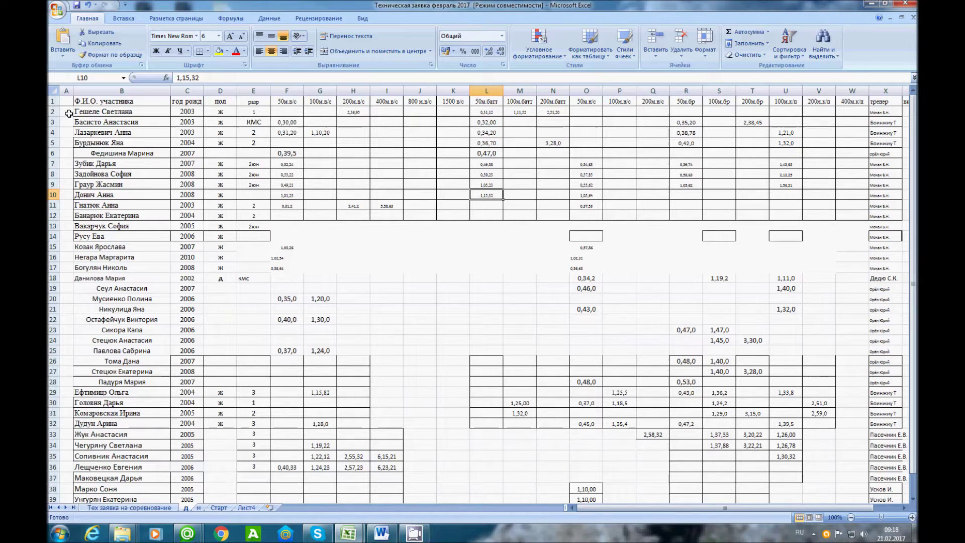
click(90, 175)
drag(89, 175, 179, 194)
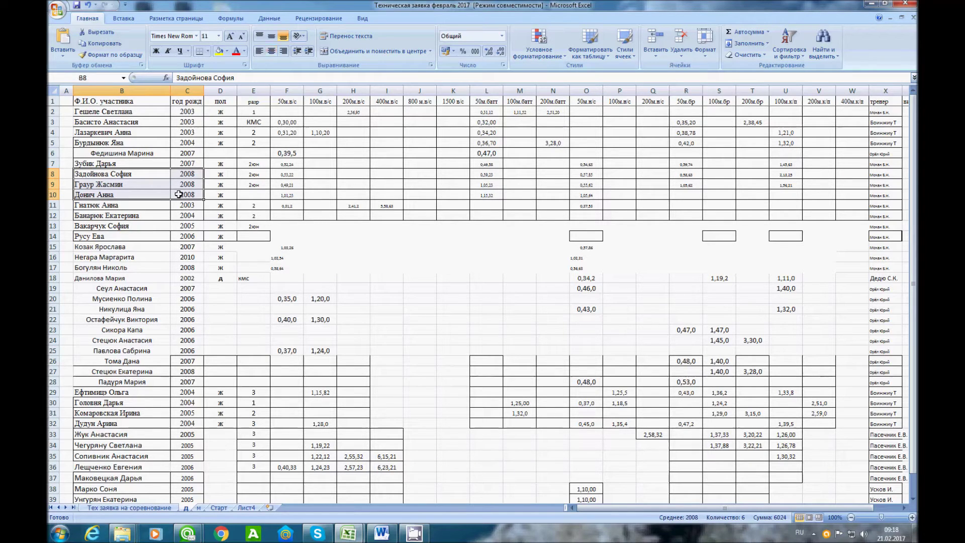
key(ctrl+c)
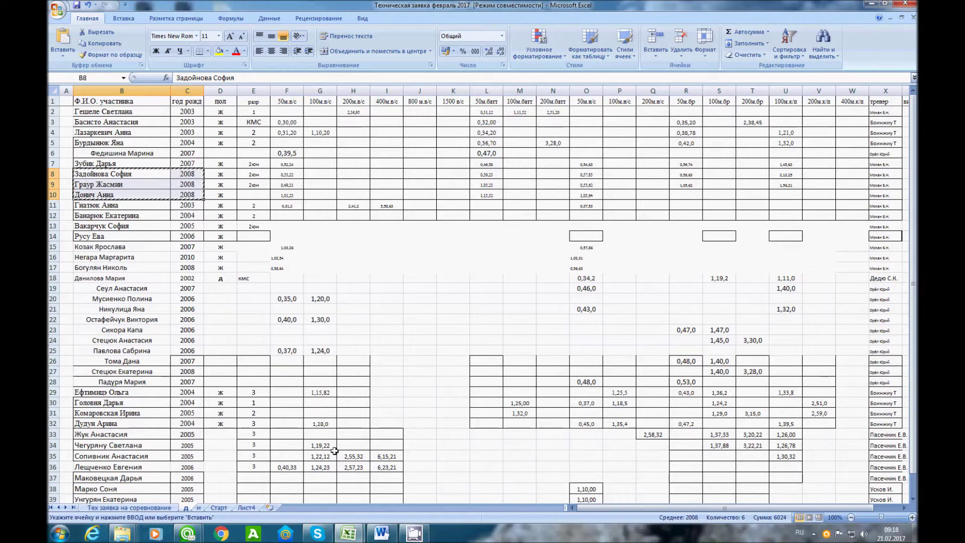
click(219, 508)
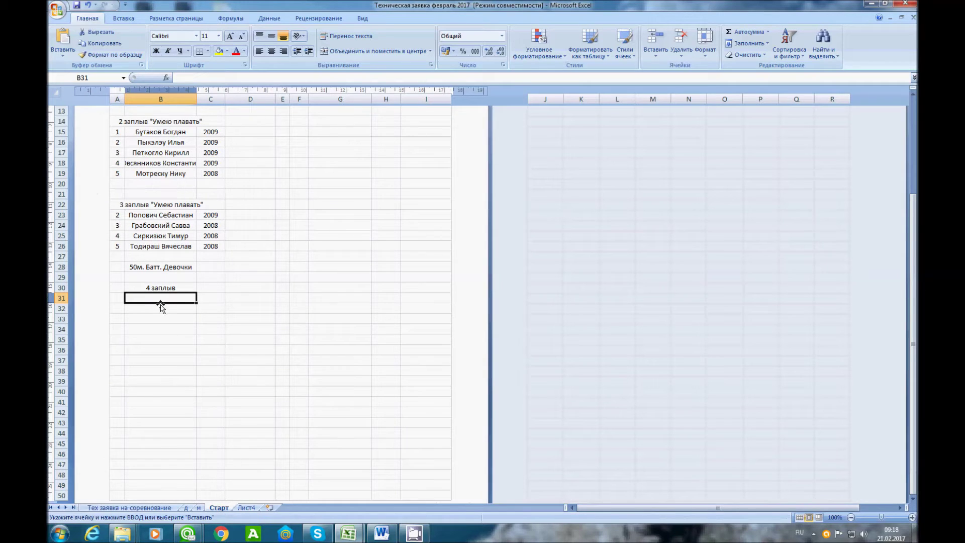
key(ctrl+v)
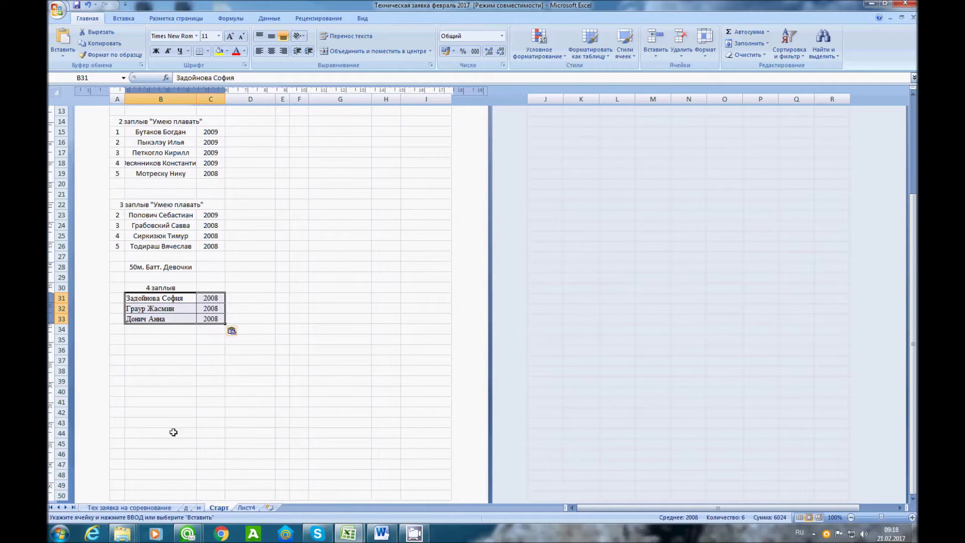
Copy the coach names in X8:X10 on sheet "д" to D31 on sheet "Старт", beside the heat 4 swimmers
click(186, 508)
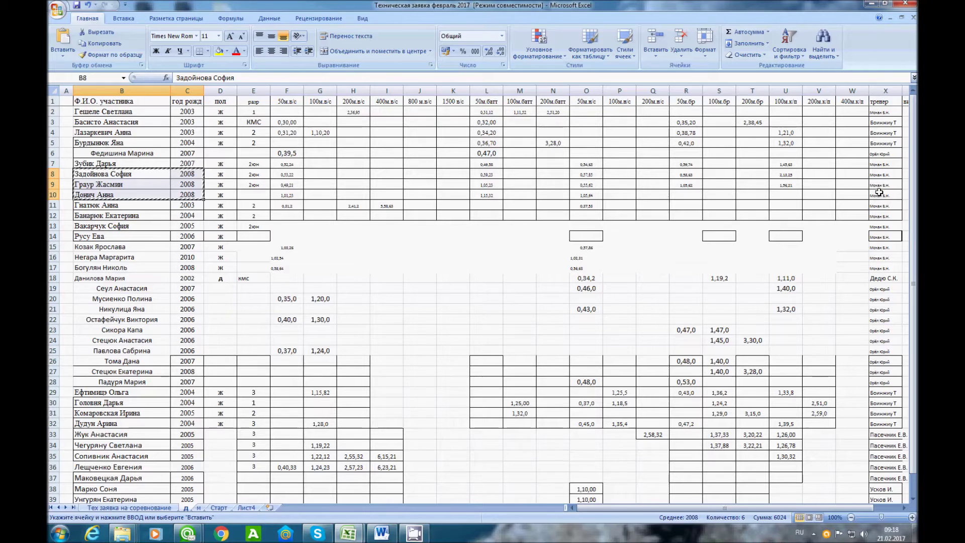
drag(879, 165, 886, 184)
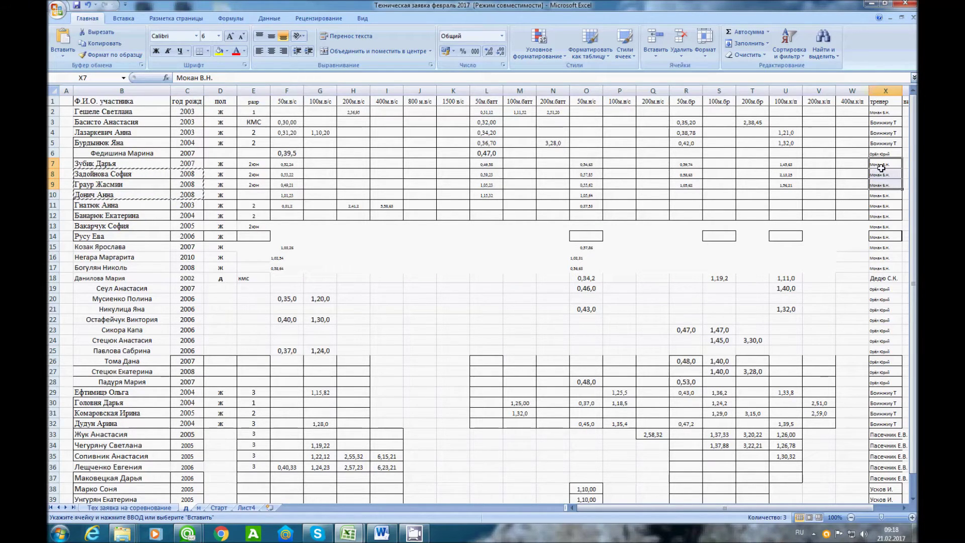
drag(880, 173, 882, 192)
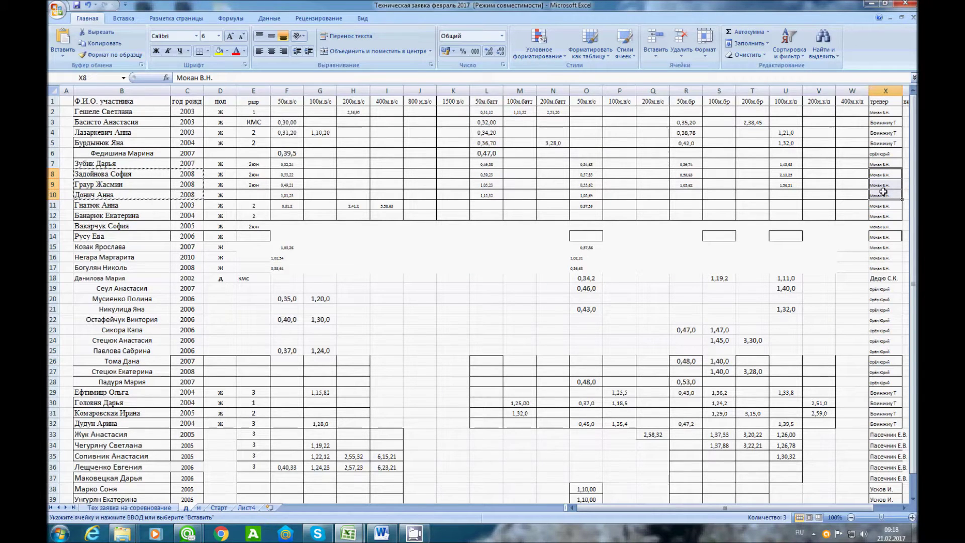
key(ctrl+c)
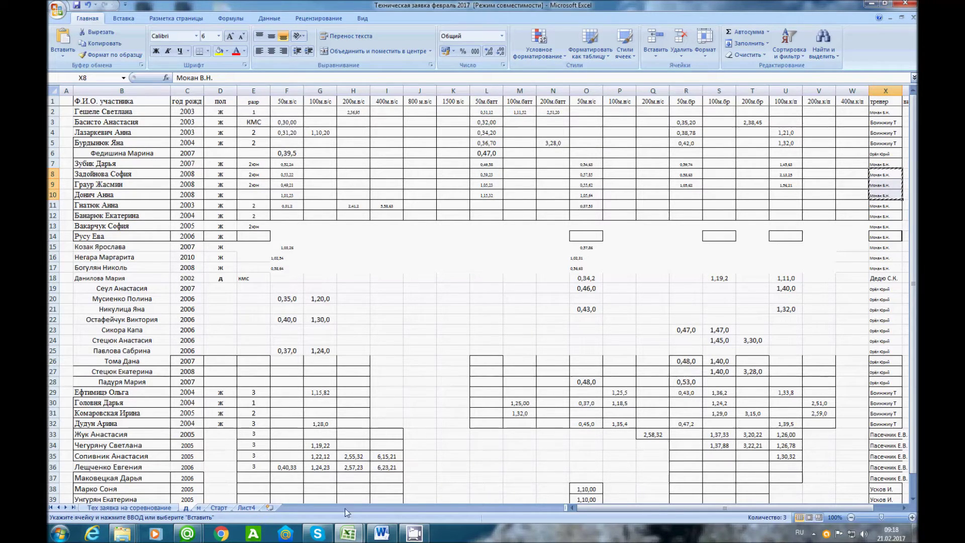
click(219, 507)
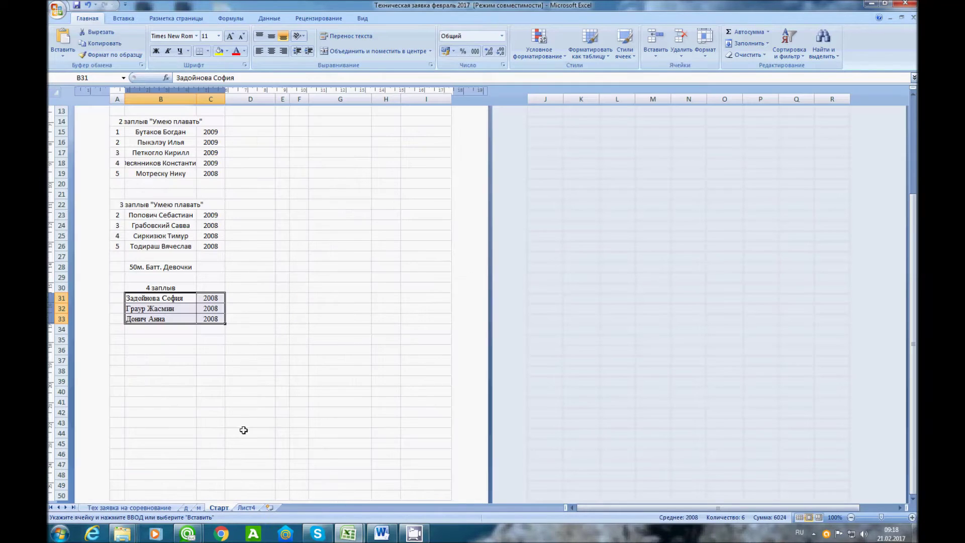
click(242, 297)
key(ctrl+v)
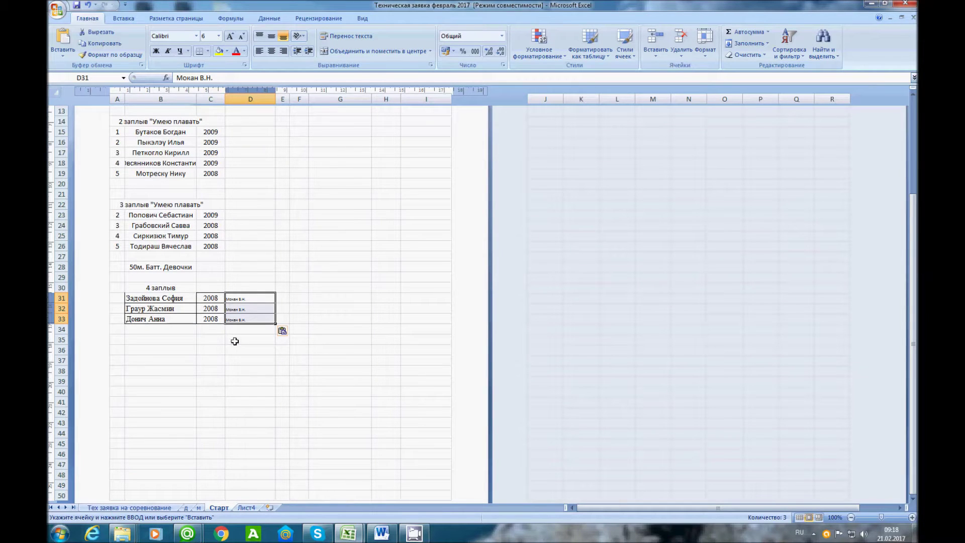
Copy the lane order 3, 4, 2, 5, 1, 6 from D7:D12 on "Лист4" to A31 on sheet "Старт"
click(246, 508)
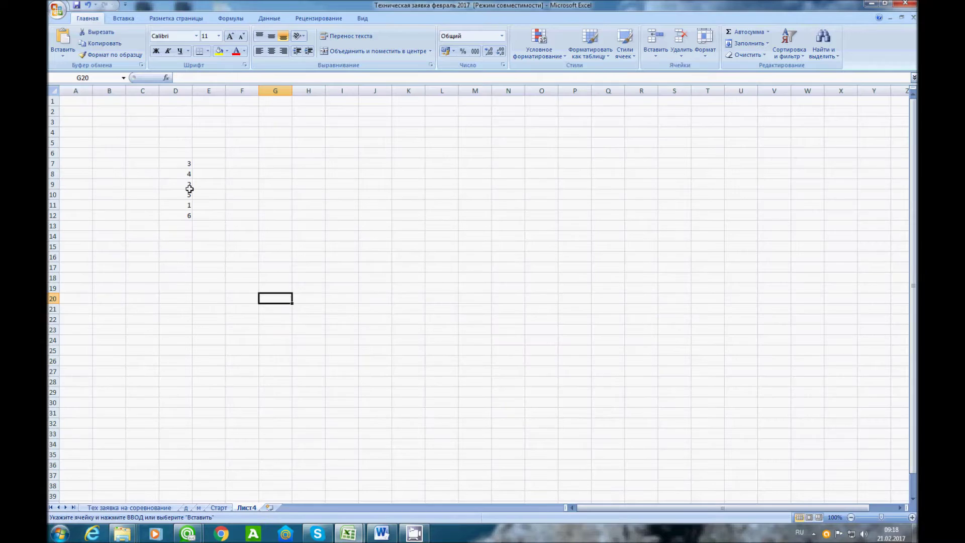
drag(186, 164, 187, 216)
key(ctrl+c)
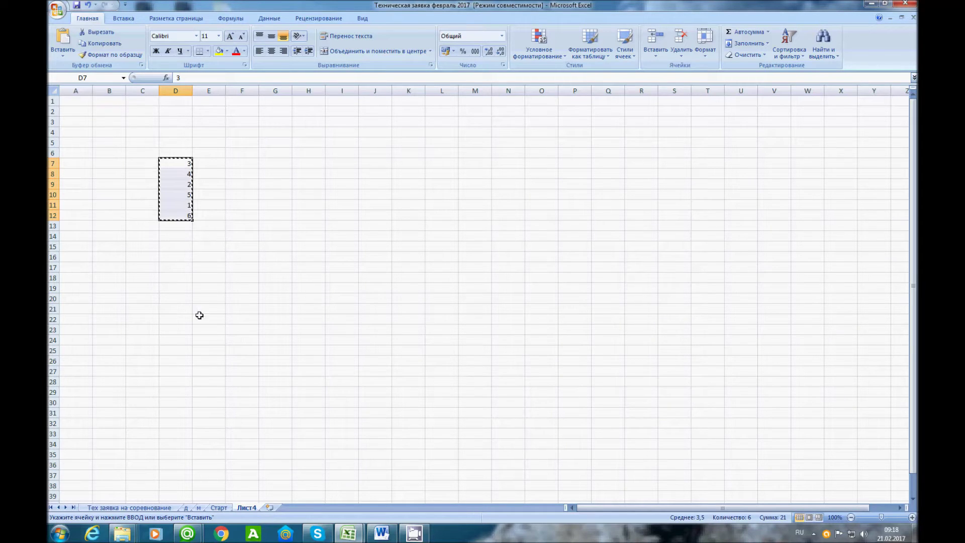
click(216, 508)
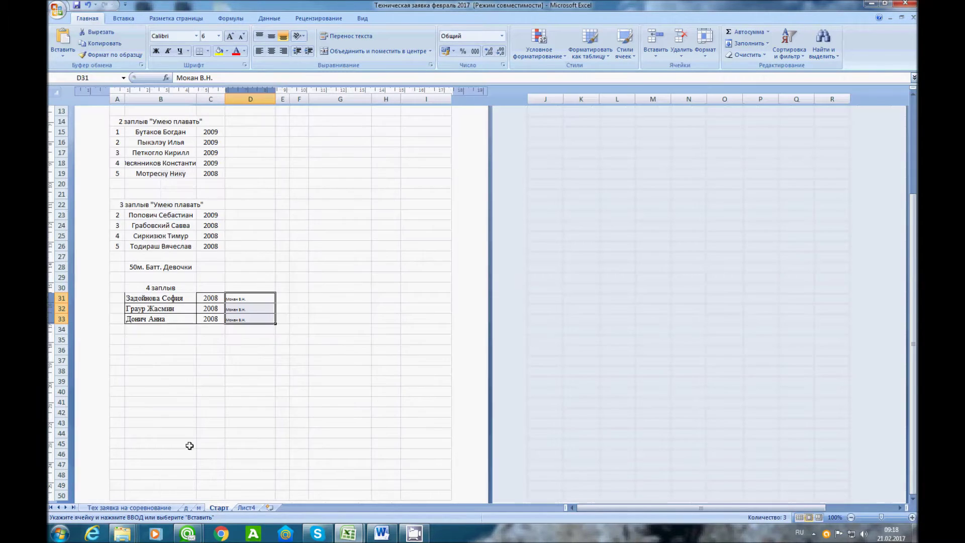
click(122, 298)
key(ctrl+v)
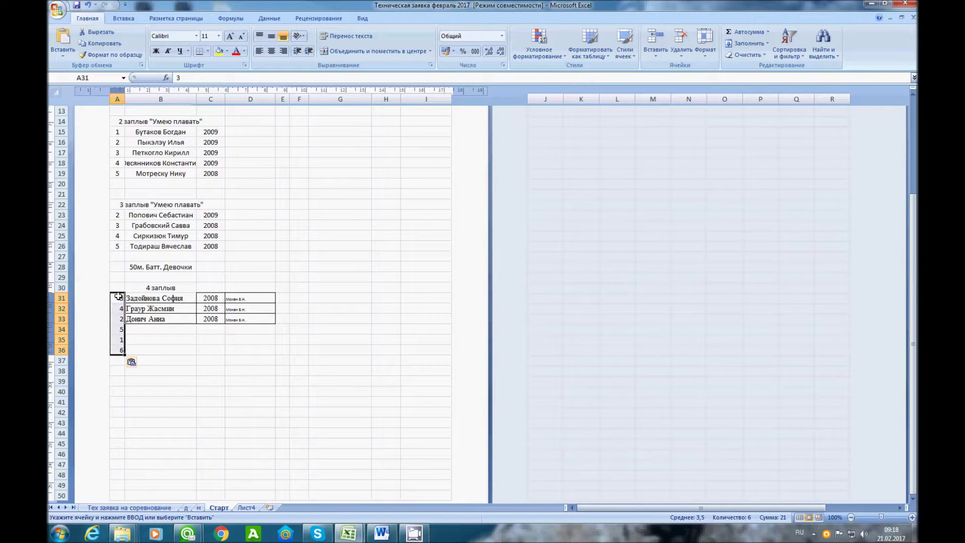
Sort the heat 4 block A31:D36 by lane number from smallest to largest
drag(119, 297, 274, 350)
click(792, 56)
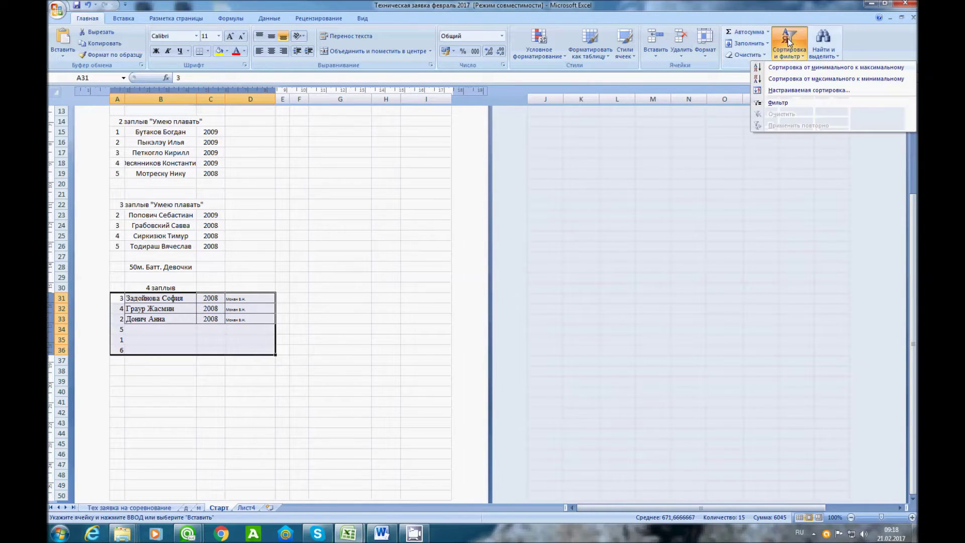
click(789, 67)
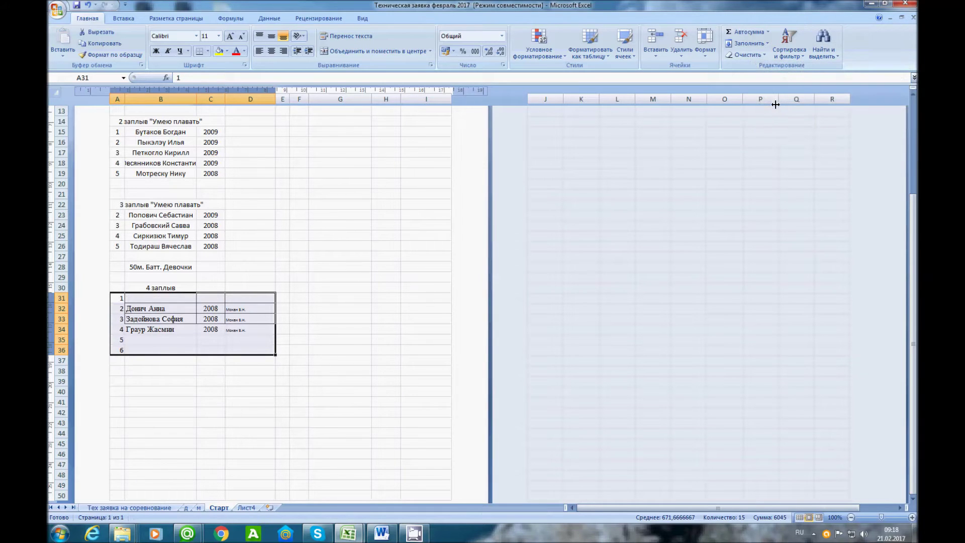
click(323, 331)
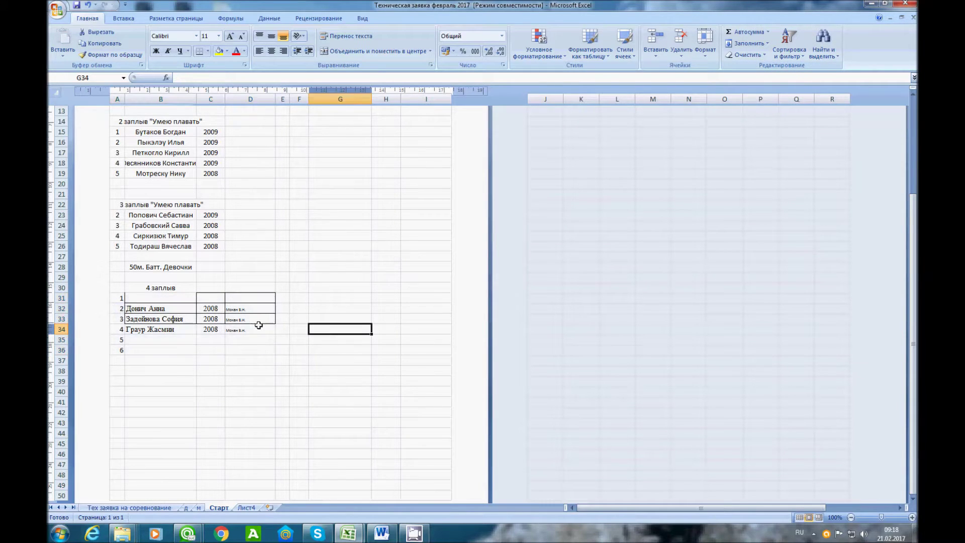
Copy the heat label from B30 to B37 and change it to "5 заплыв"
click(148, 290)
key(ctrl+c)
click(156, 361)
key(ctrl+v)
double_click(151, 360)
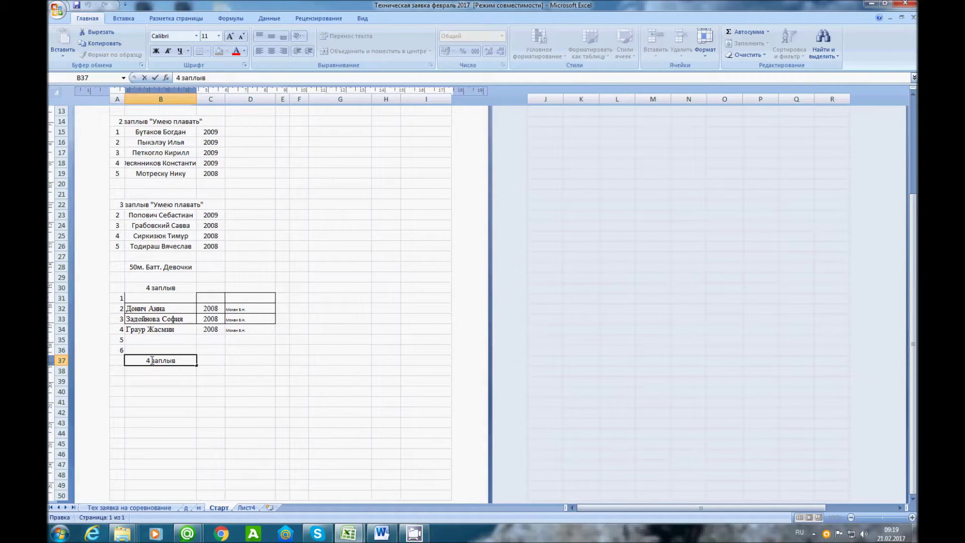
key(BackSpace)
text(5)
key(BackSpace)
key(BackSpace)
text(5)
click(267, 401)
Remove all cell borders from the heat 4 block A30:F36
drag(129, 287, 308, 350)
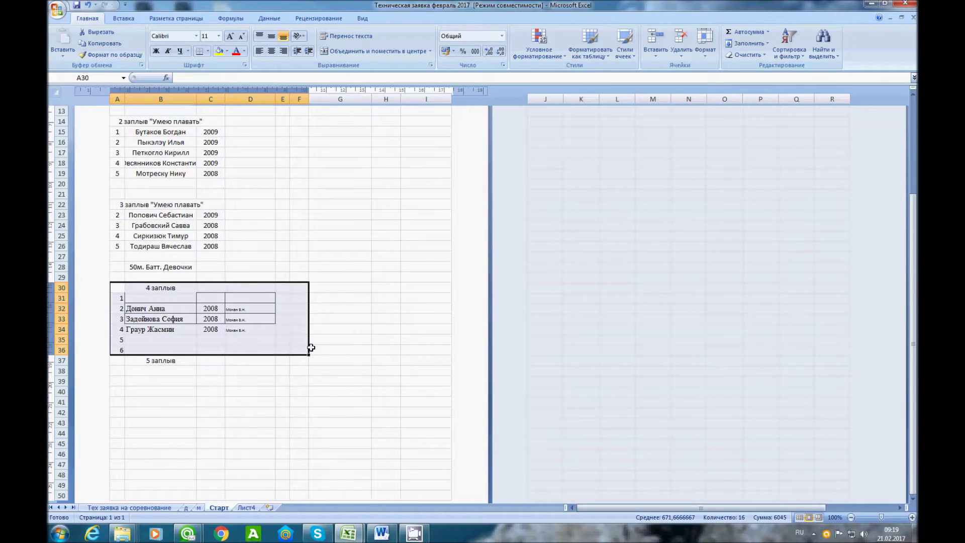
click(208, 51)
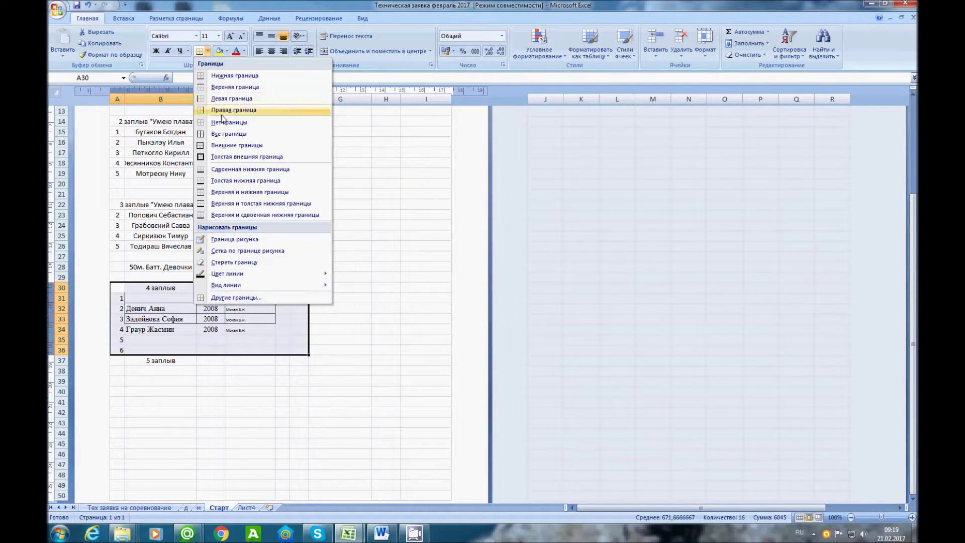
click(220, 123)
click(402, 330)
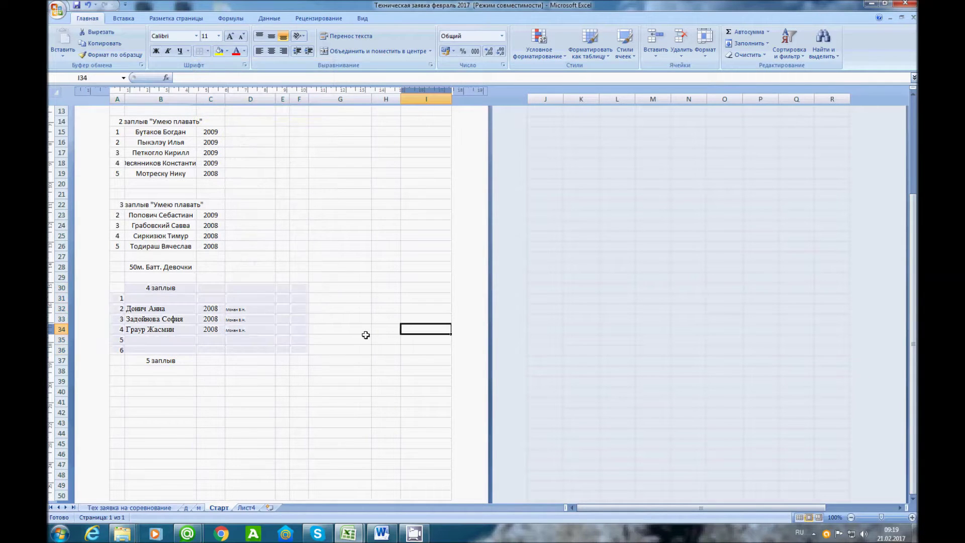
Copy the names of the six fastest 50м.батт girls, B2:B7 on sheet "д", to B39 on sheet "Старт"
scroll(233, 340, down, 1)
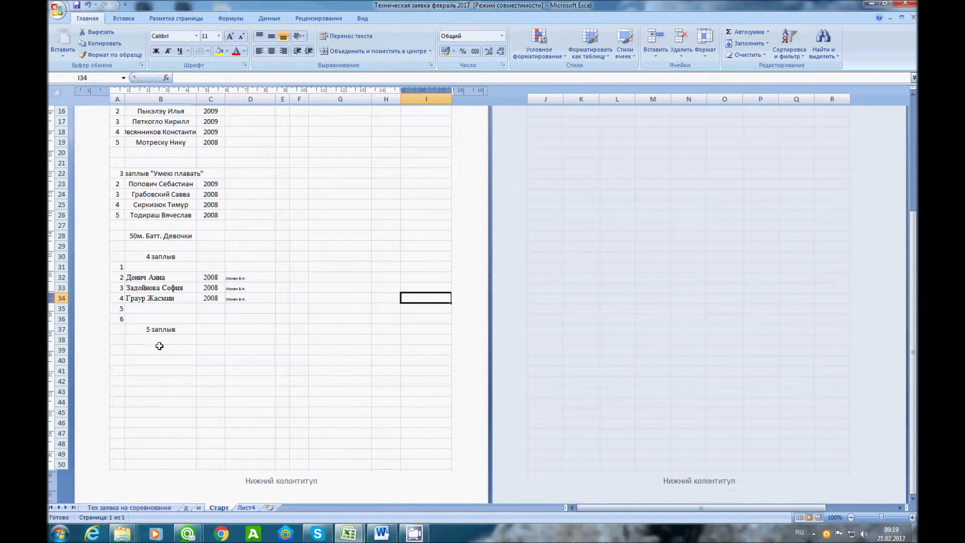
click(144, 342)
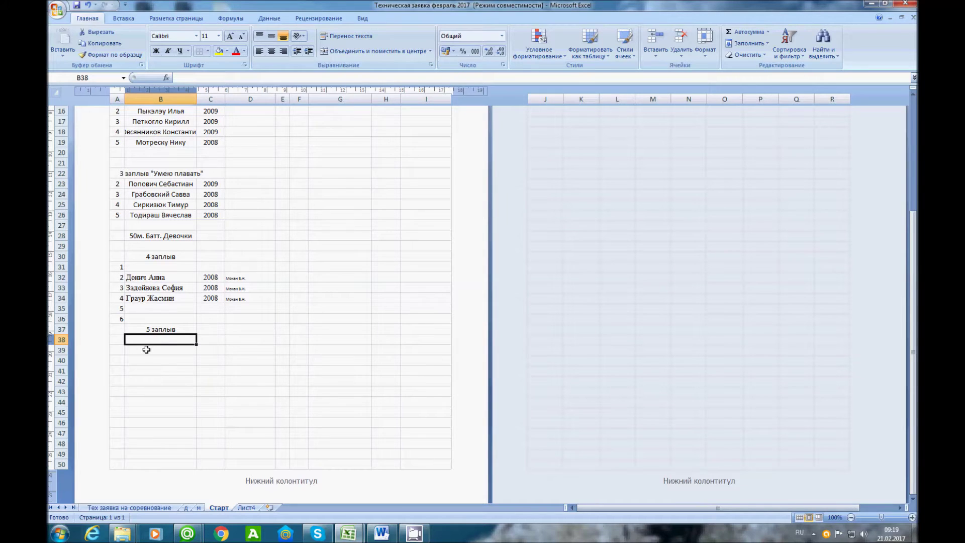
click(186, 508)
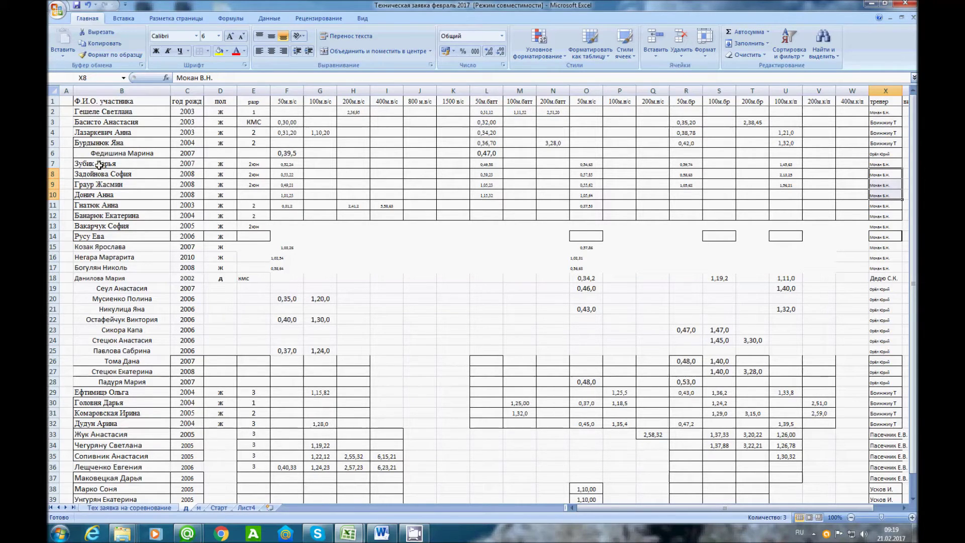
drag(84, 113, 121, 160)
key(ctrl+c)
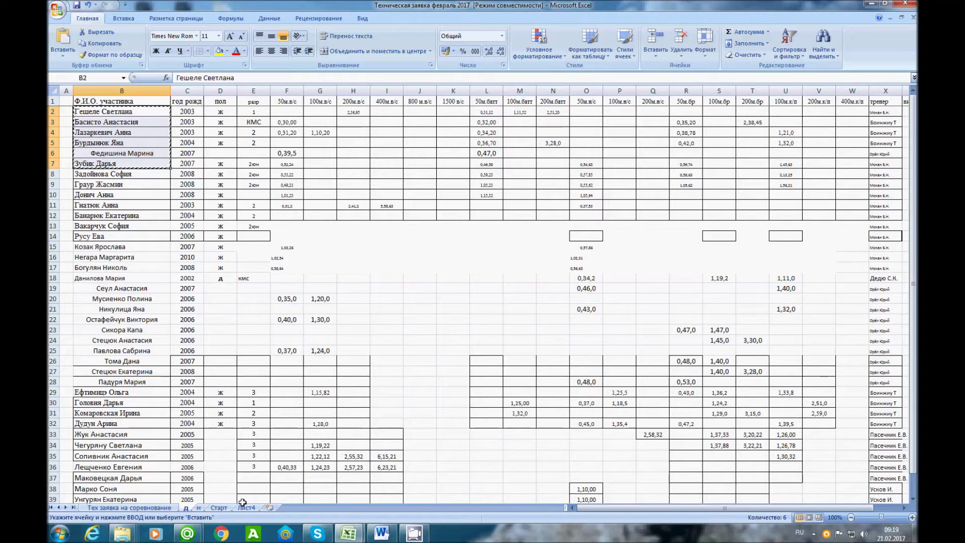
click(219, 507)
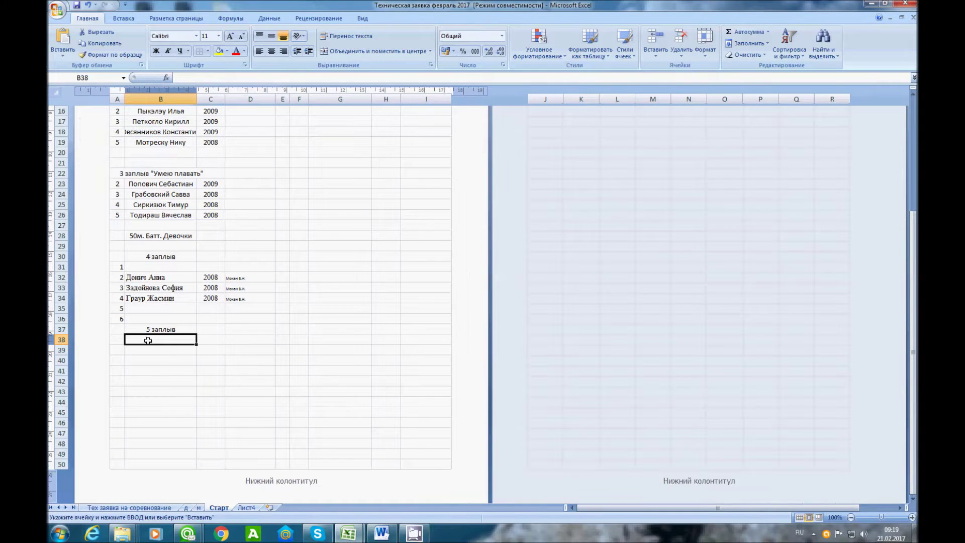
click(142, 347)
key(ctrl+v)
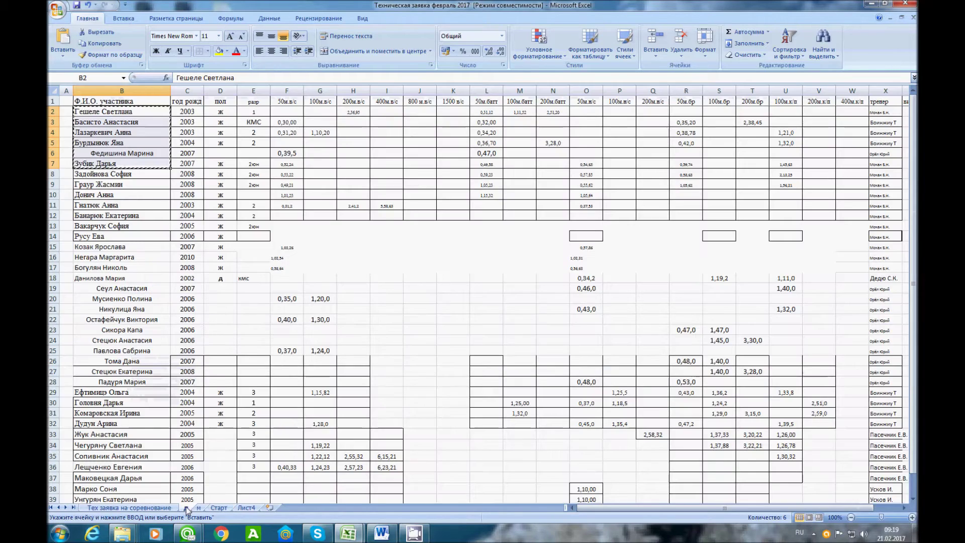
Copy the six girls' birth years, C2:C7 on sheet "д", to C39 on sheet "Старт"
click(186, 508)
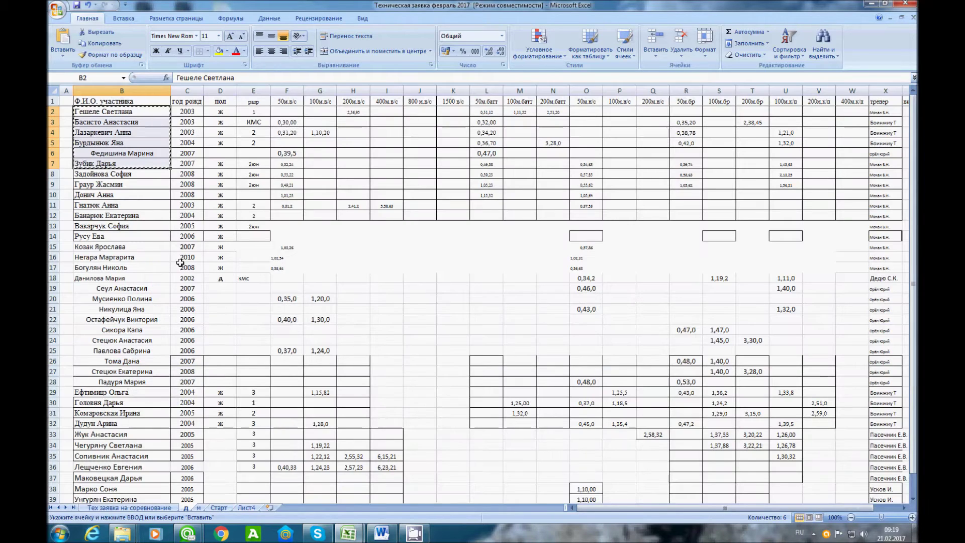
drag(184, 112, 187, 160)
key(ctrl+c)
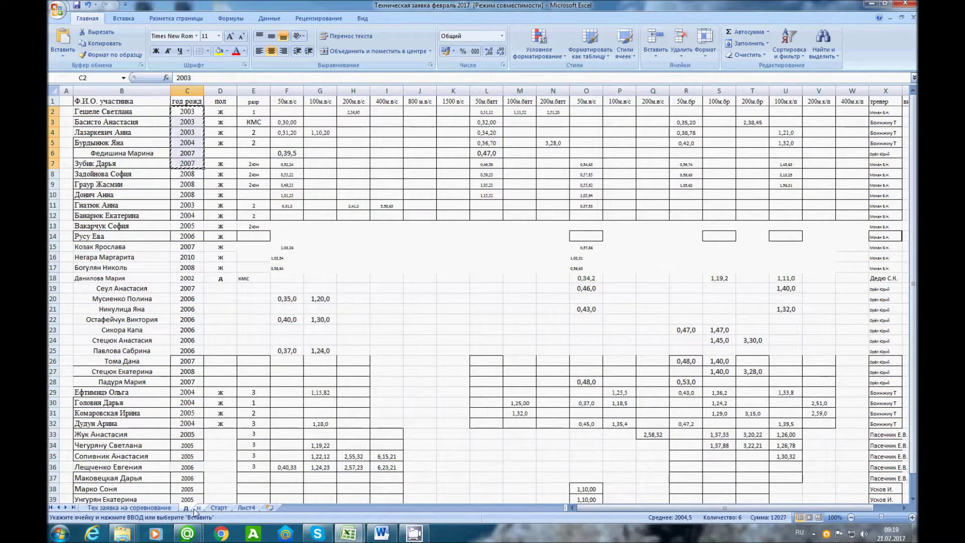
click(217, 507)
click(213, 350)
key(ctrl+v)
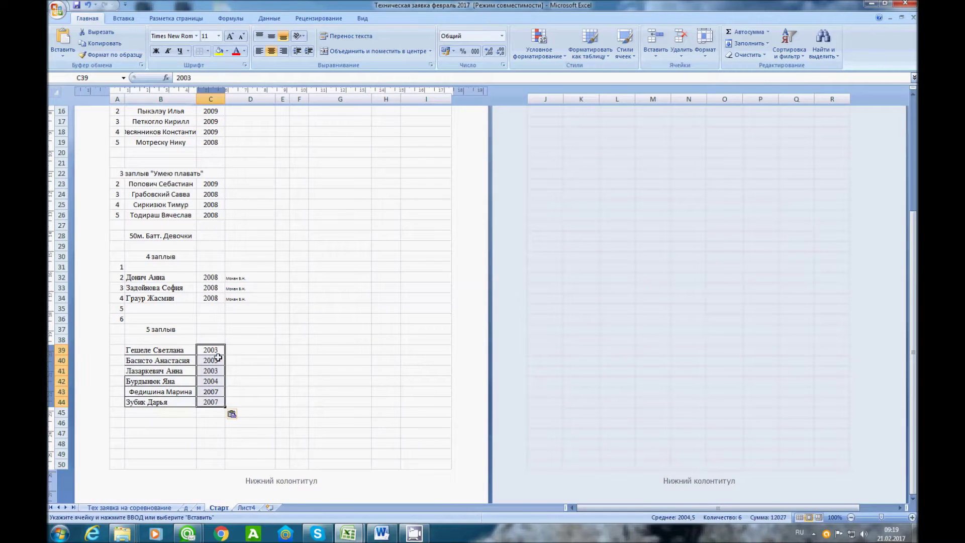
Copy the six girls' coach names, X2:X7 on sheet "д", to D39 on sheet "Старт"
click(185, 507)
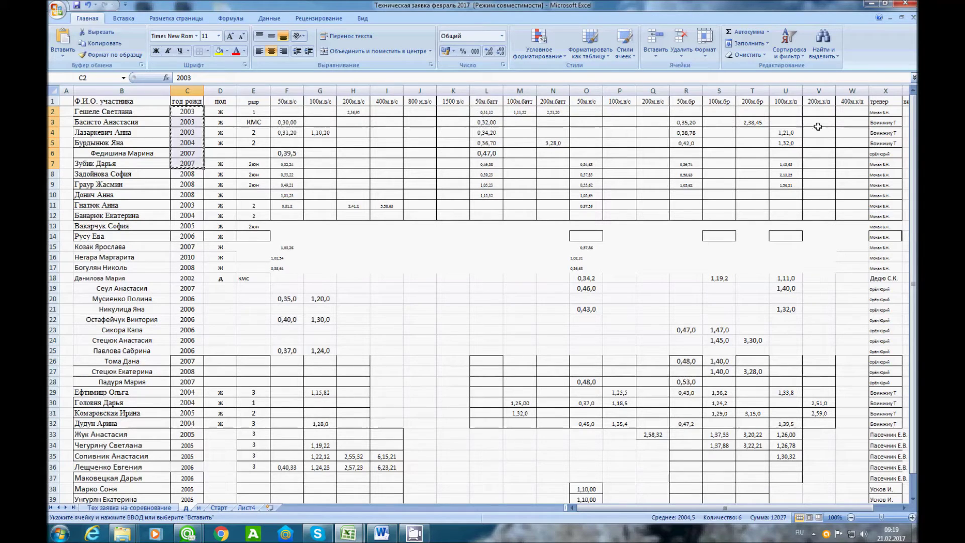
drag(870, 116, 886, 164)
key(ctrl+c)
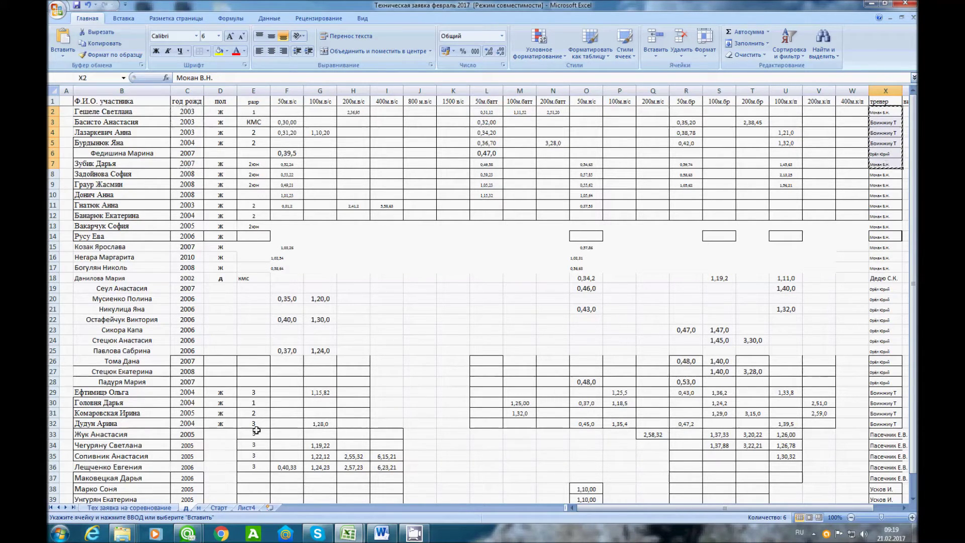
click(217, 507)
click(244, 352)
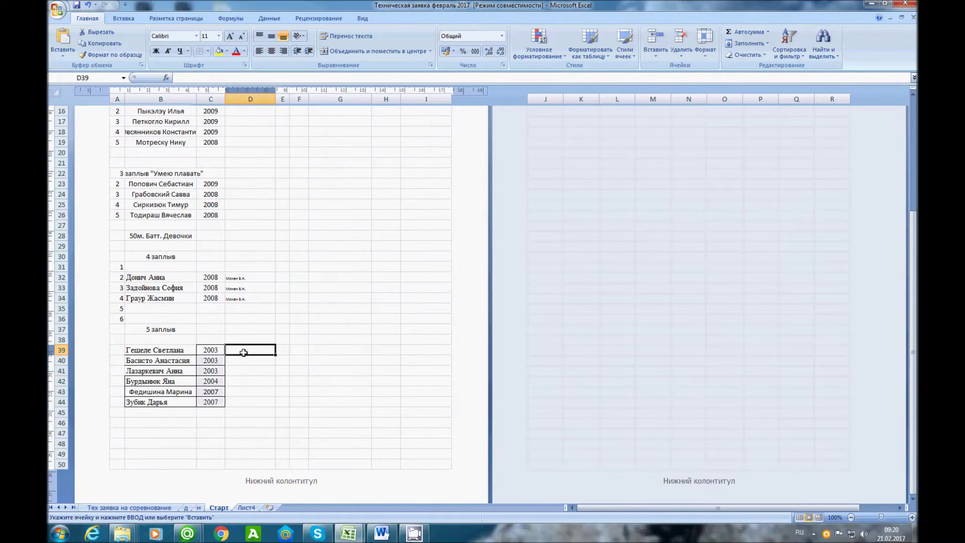
key(ctrl+v)
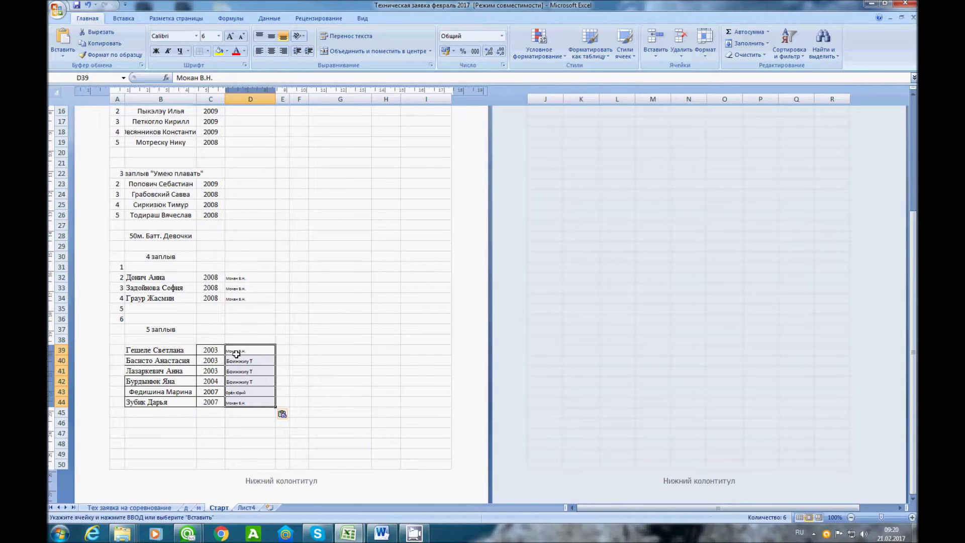
Copy the lane order in D7:D12 on "Лист4" to A39 on sheet "Старт", beside the heat 5 names
click(246, 508)
key(ctrl+c)
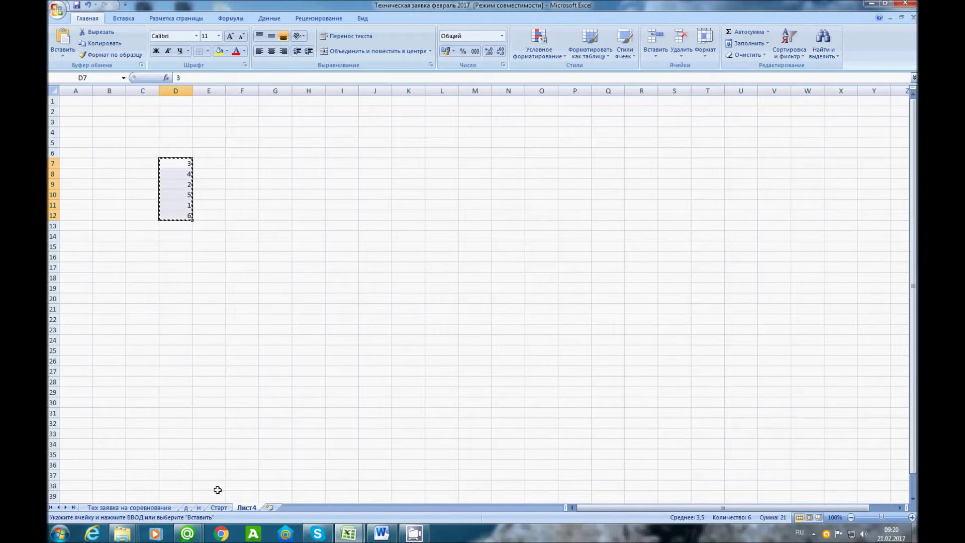
click(219, 507)
click(120, 351)
key(ctrl+v)
Remove the borders from the heat 5 block A38:E45 and sort it by lane number from smallest to largest
drag(116, 340, 277, 417)
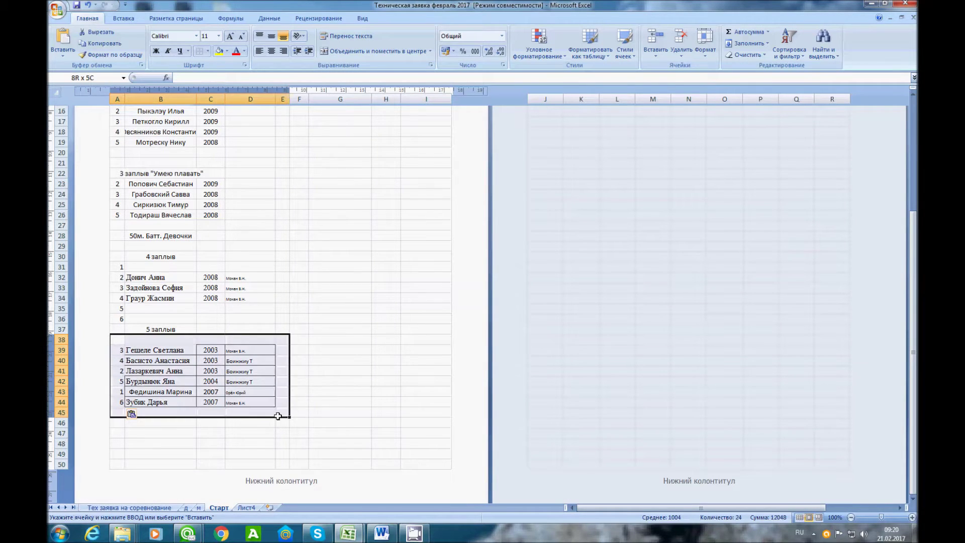
click(200, 52)
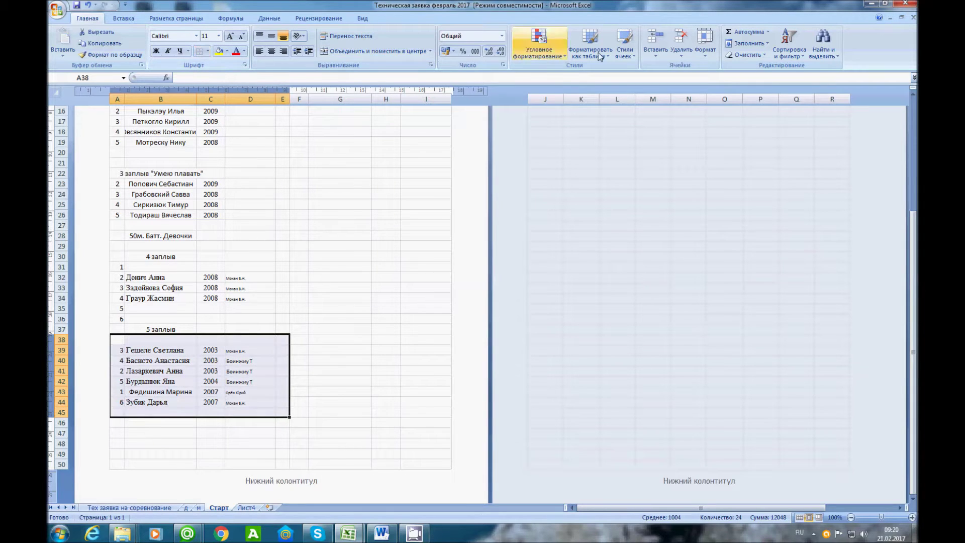
click(789, 51)
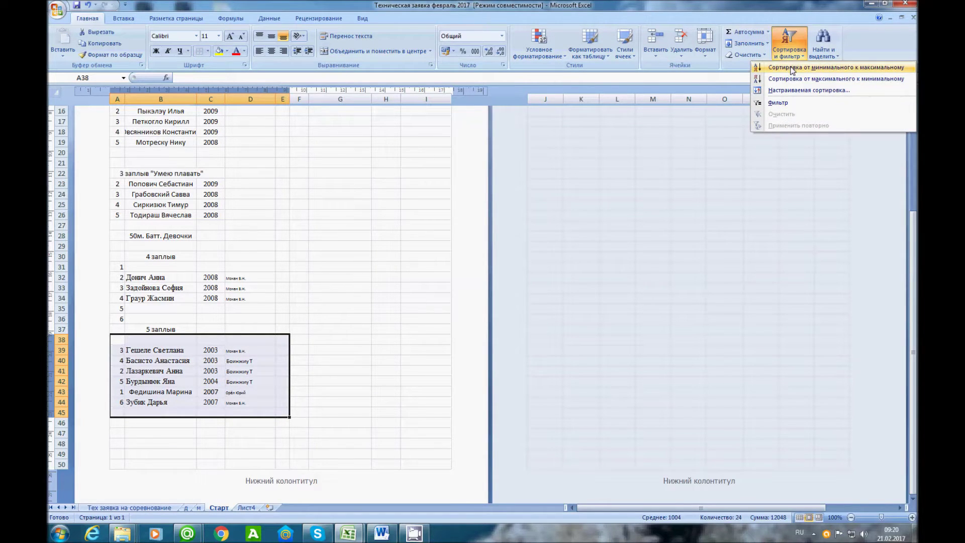
click(792, 67)
click(379, 384)
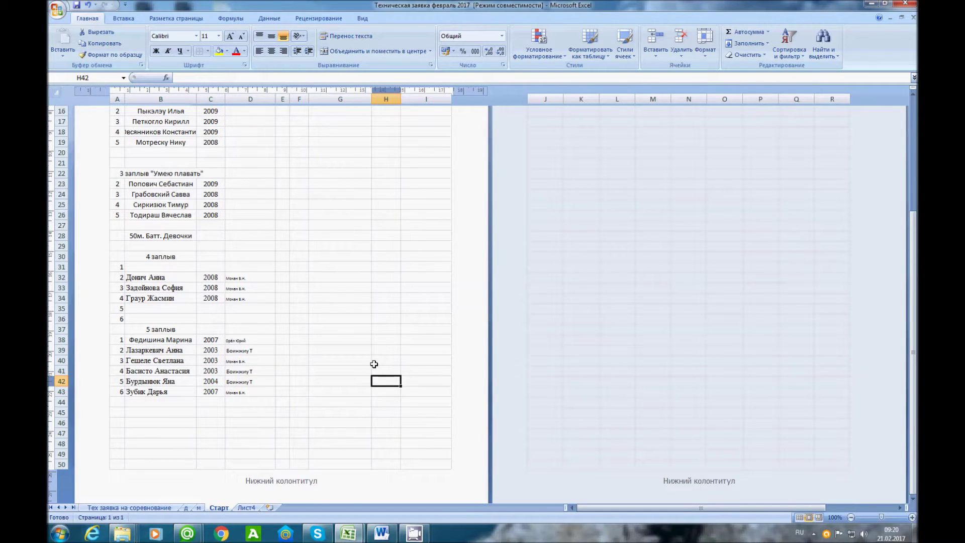
Make the heading "50м. Батт. Девочки" in B28 bold and underlined
click(159, 237)
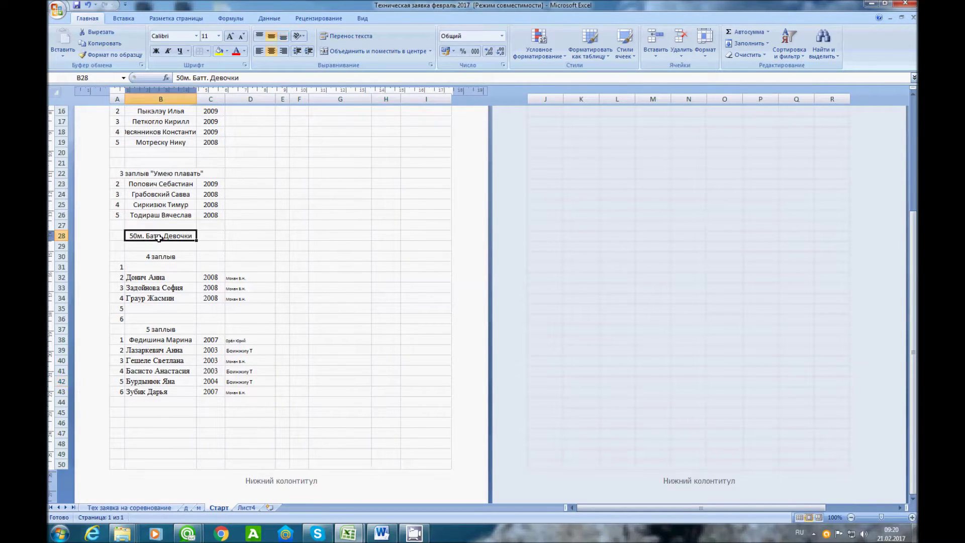
click(155, 51)
click(179, 51)
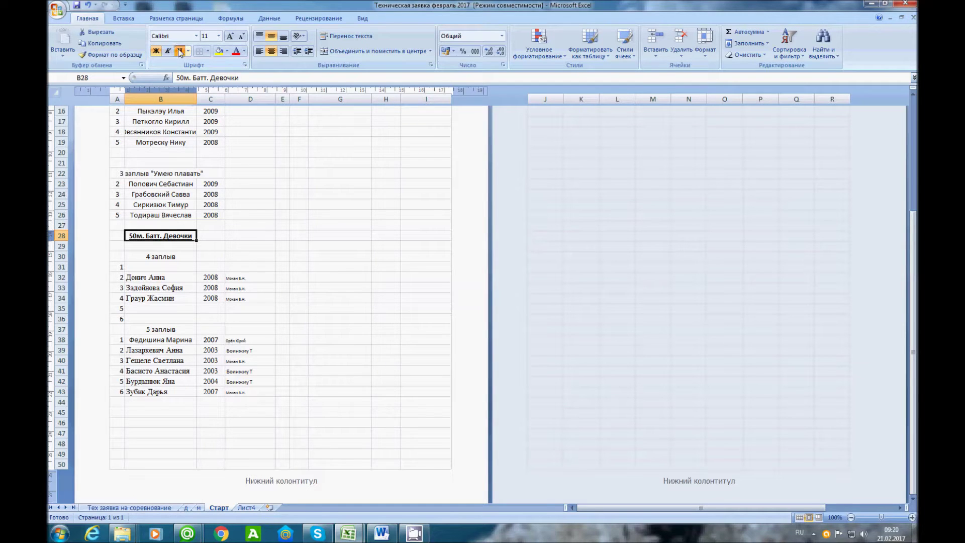
click(304, 311)
Copy the heading "50м. Батт. Девочки" from B28 to B45, below the heat 5 block
scroll(304, 311, down, 2)
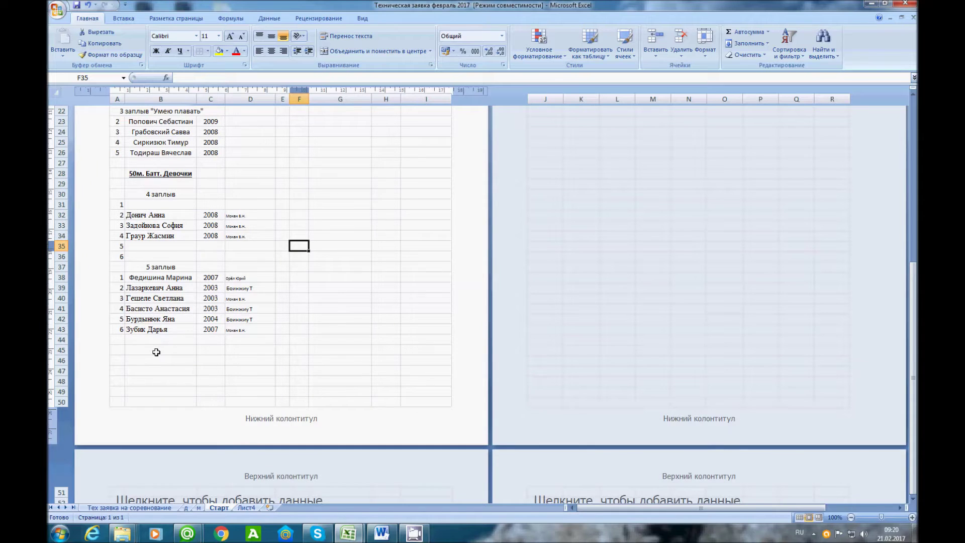
scroll(157, 353, up, 2)
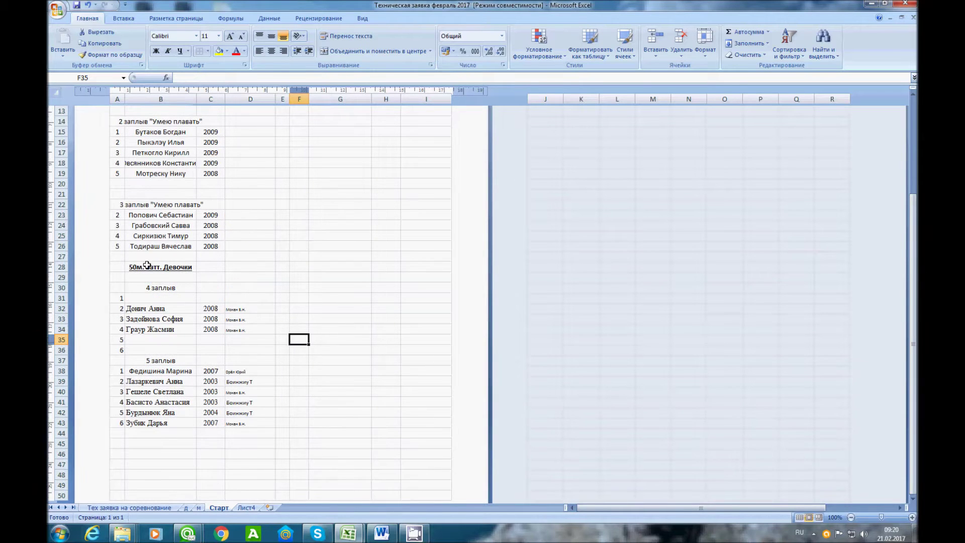
click(147, 265)
key(ctrl+c)
scroll(145, 266, down, 2)
scroll(271, 390, up, 1)
scroll(271, 391, down, 1)
mouse_move(163, 384)
mouse_down()
mouse_move(160, 401)
mouse_move(155, 389)
mouse_up()
scroll(156, 380, down, 2)
click(161, 319)
key(ctrl+v)
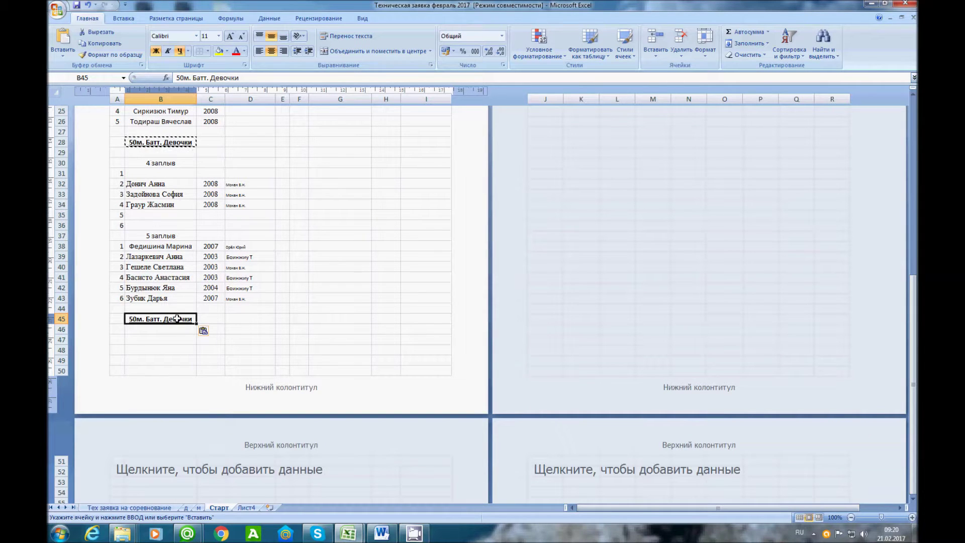
Change the copied heading in B45 to "50м. Батт. Мальчики"
double_click(176, 318)
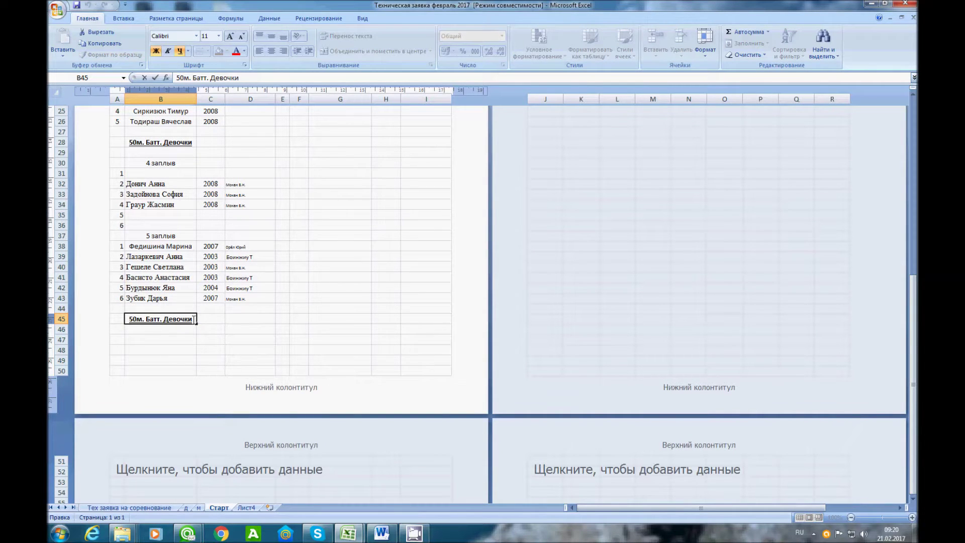
key(BackSpace)
key(BackSpace)
key(BackSpace)
key(BackSpace)
key(BackSpace)
key(BackSpace)
key(BackSpace)
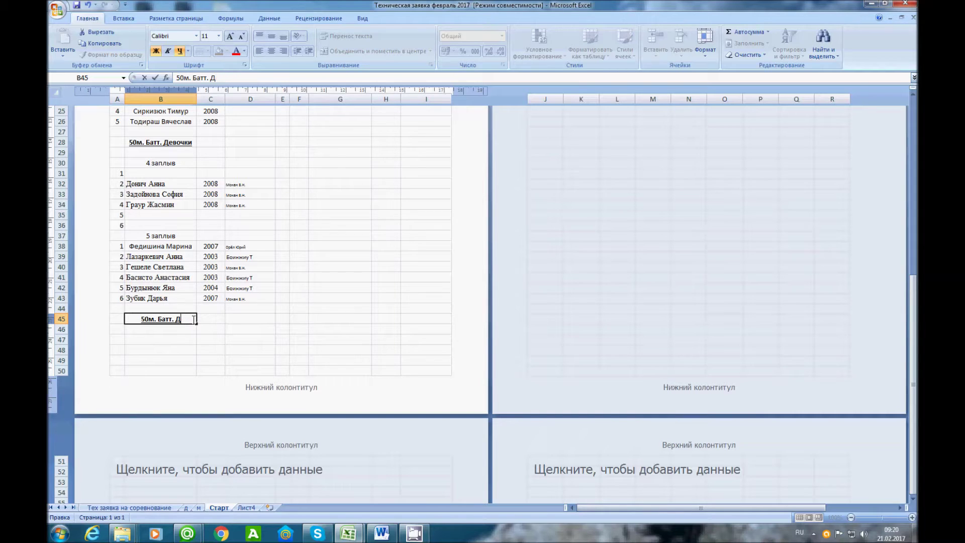
text(Мальчики)
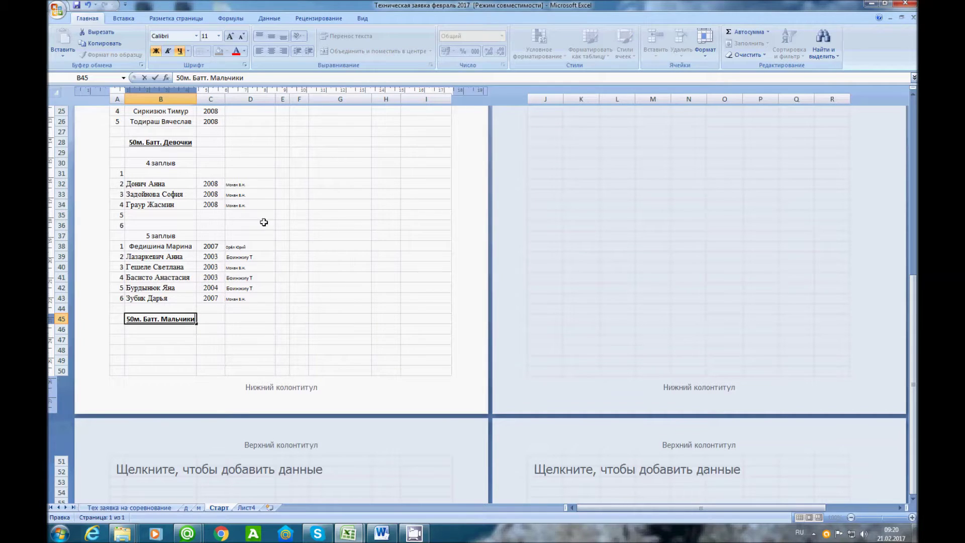
click(323, 316)
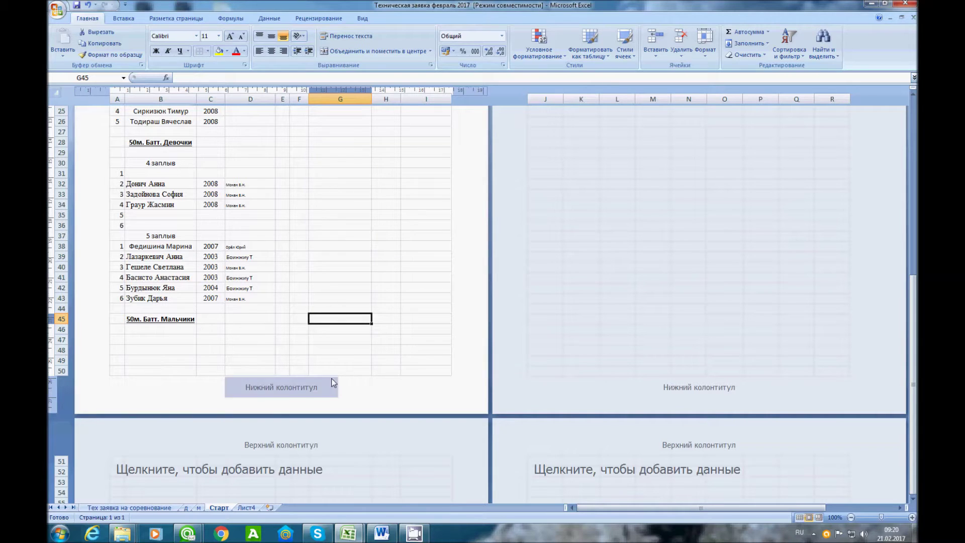
Check the event programme in the Word document, and sort the boys' entries B2:Y77 on sheet "м" by "50м.батт" from А to Я
click(385, 535)
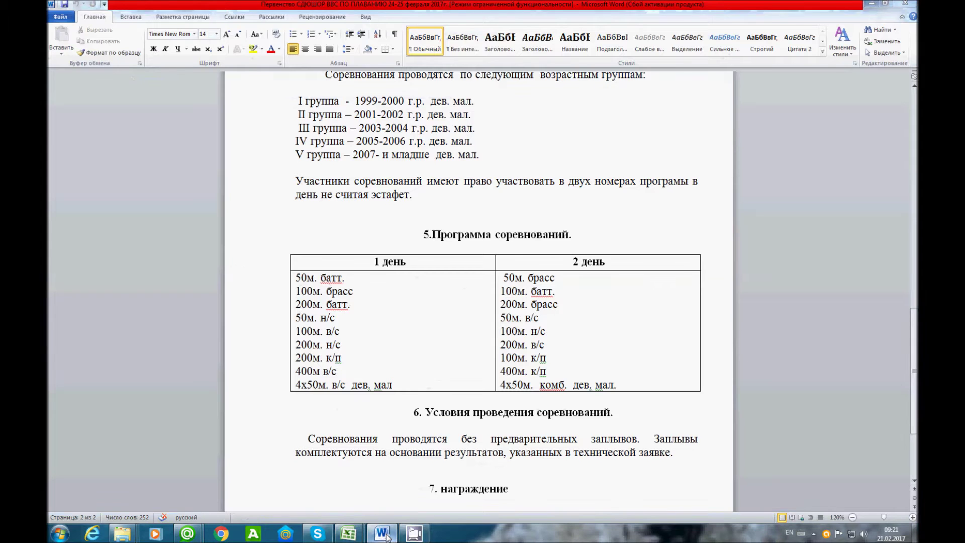
click(346, 533)
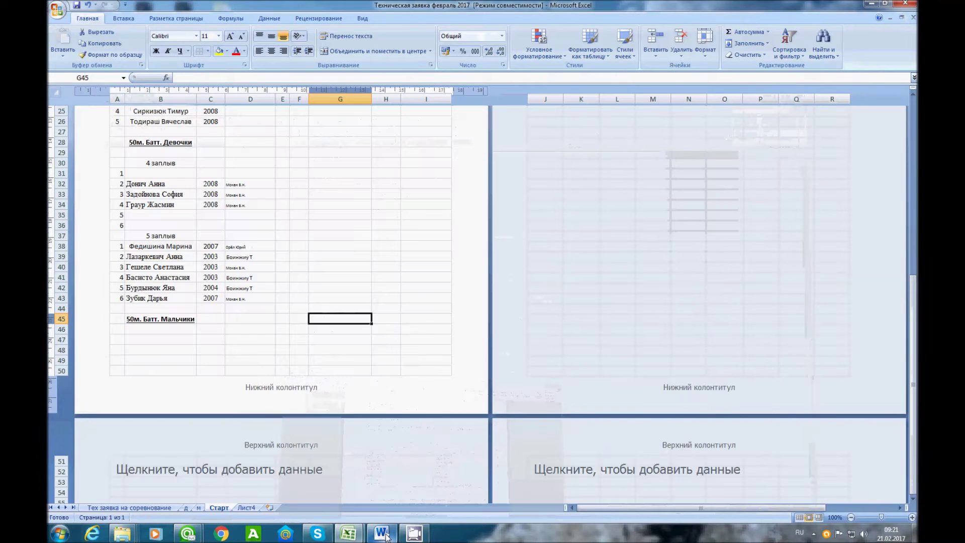
click(200, 508)
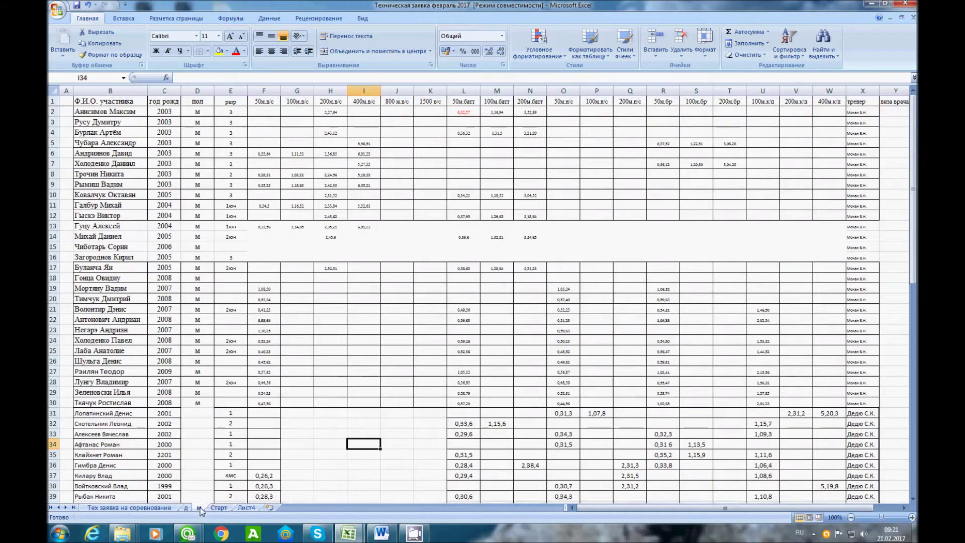
click(97, 112)
drag(98, 112, 892, 490)
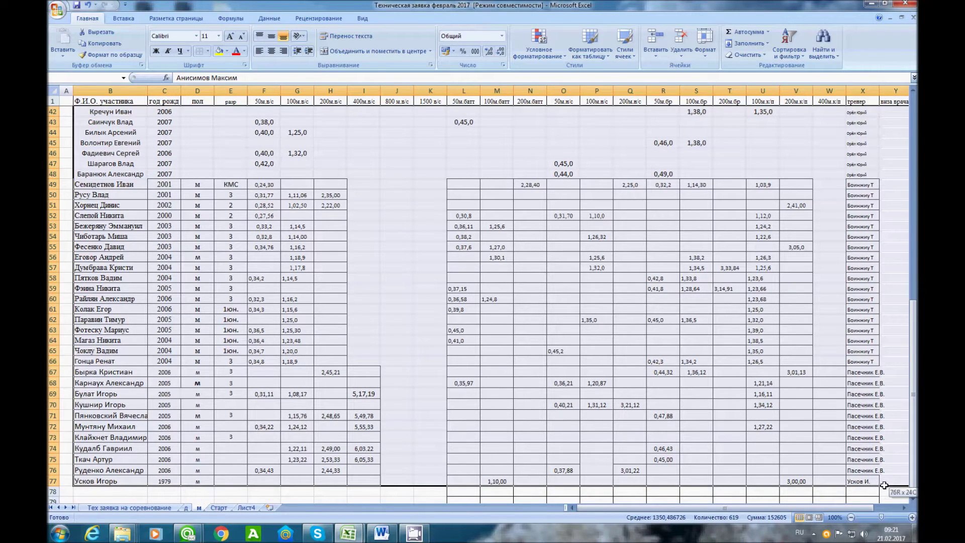
scroll(501, 302, up, 5)
scroll(502, 302, up, 8)
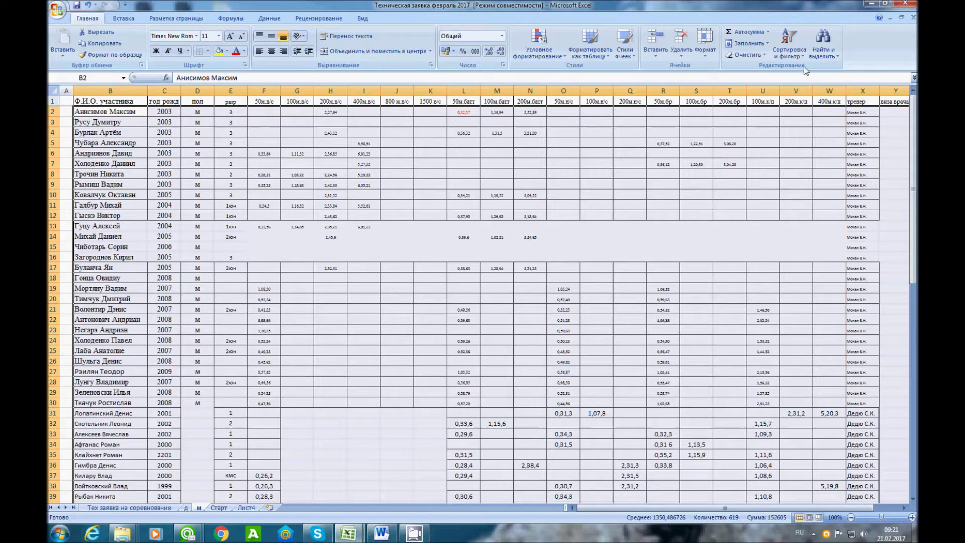
click(792, 48)
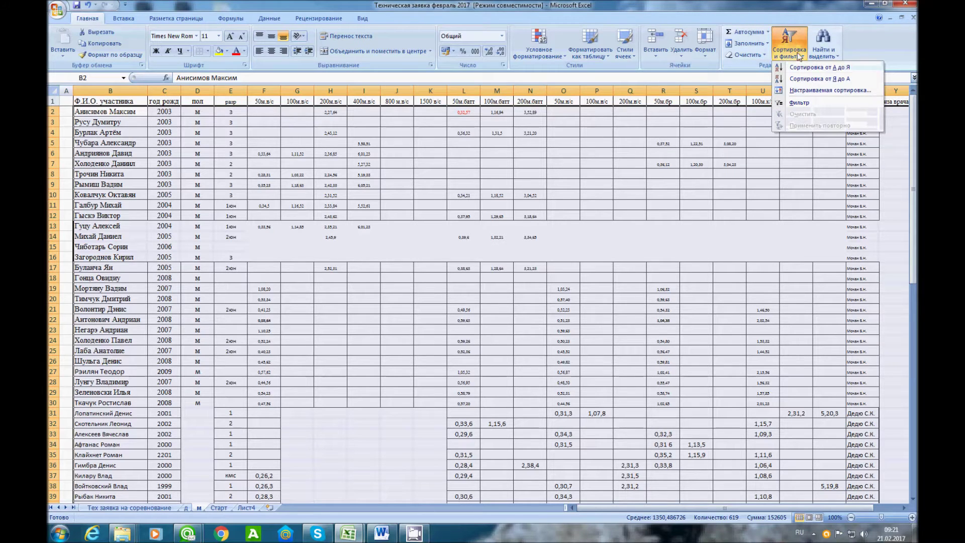
click(804, 91)
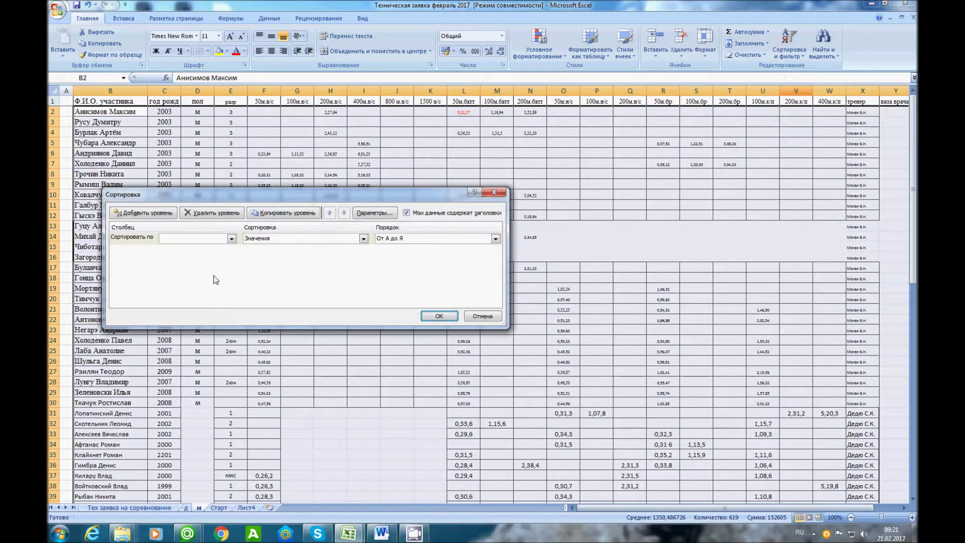
click(232, 238)
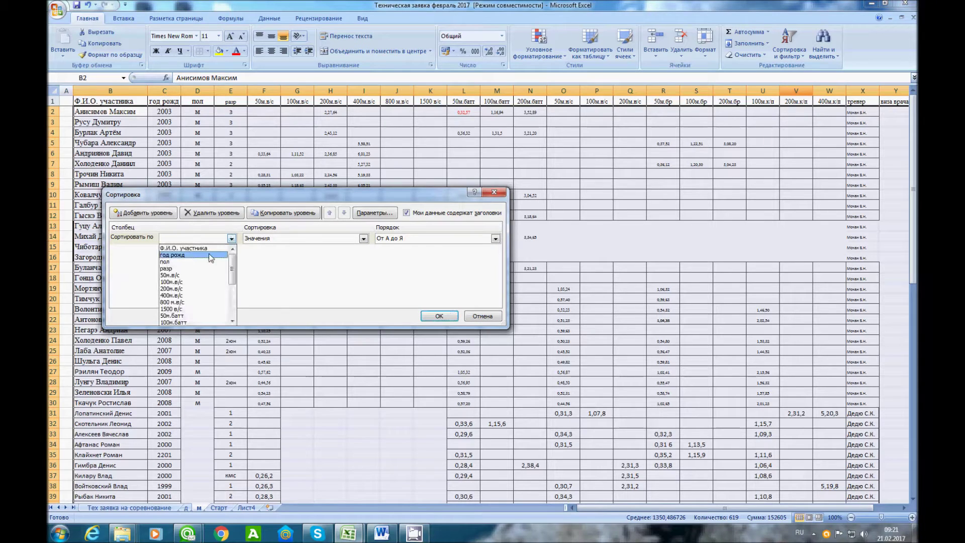
click(187, 316)
click(429, 316)
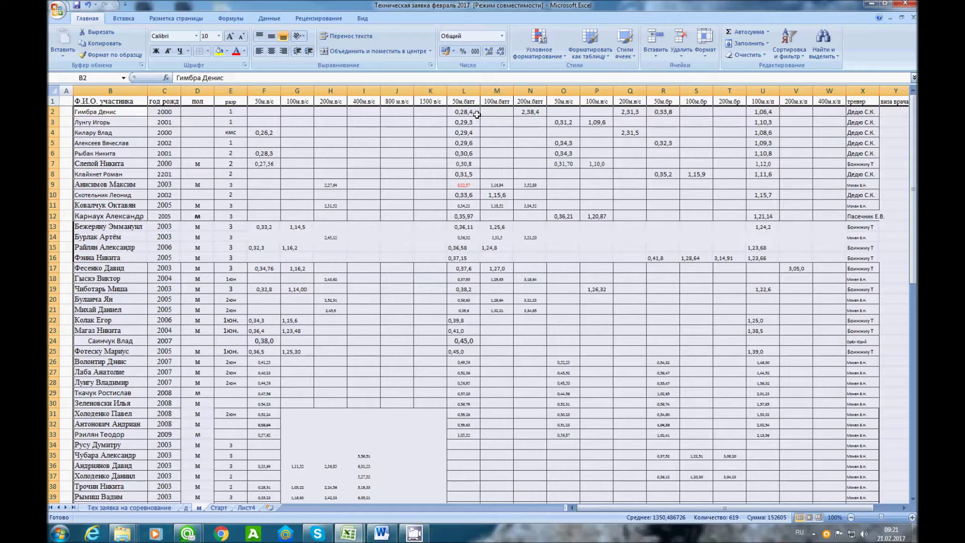
click(487, 129)
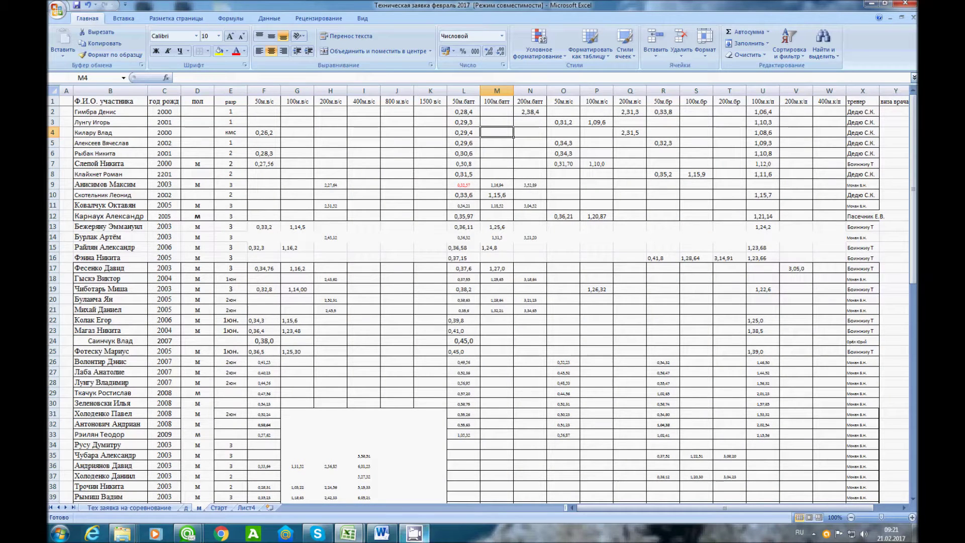
click(414, 534)
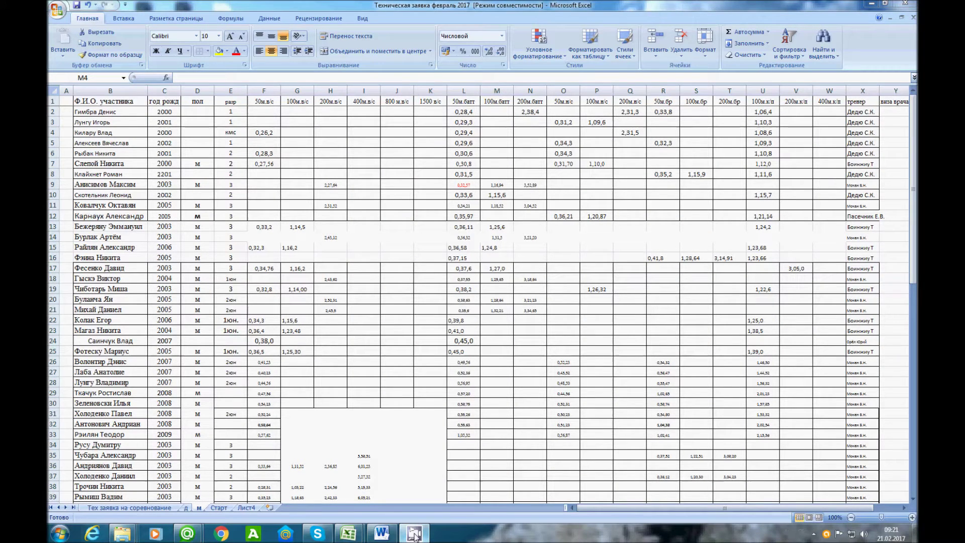
right_click(414, 534)
click(467, 533)
right_click(414, 534)
click(382, 483)
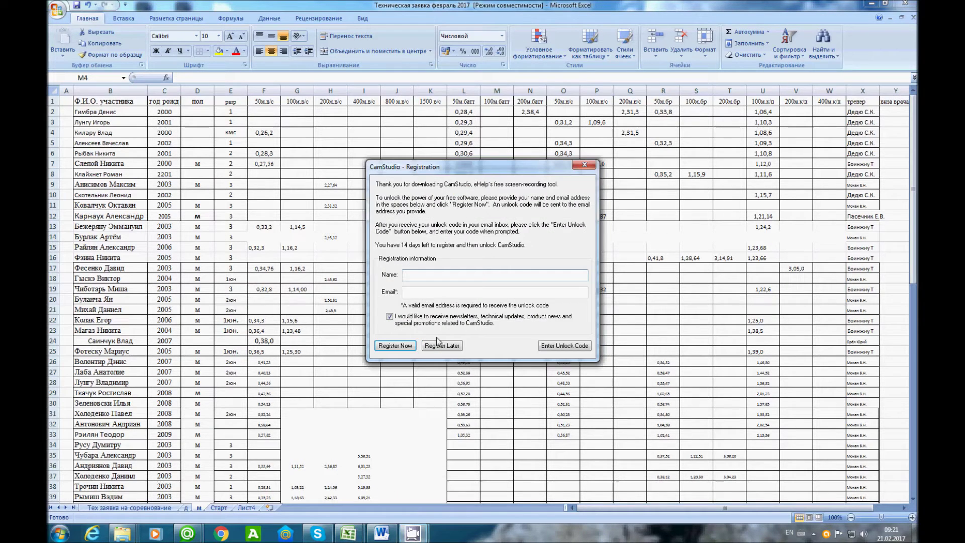
click(584, 165)
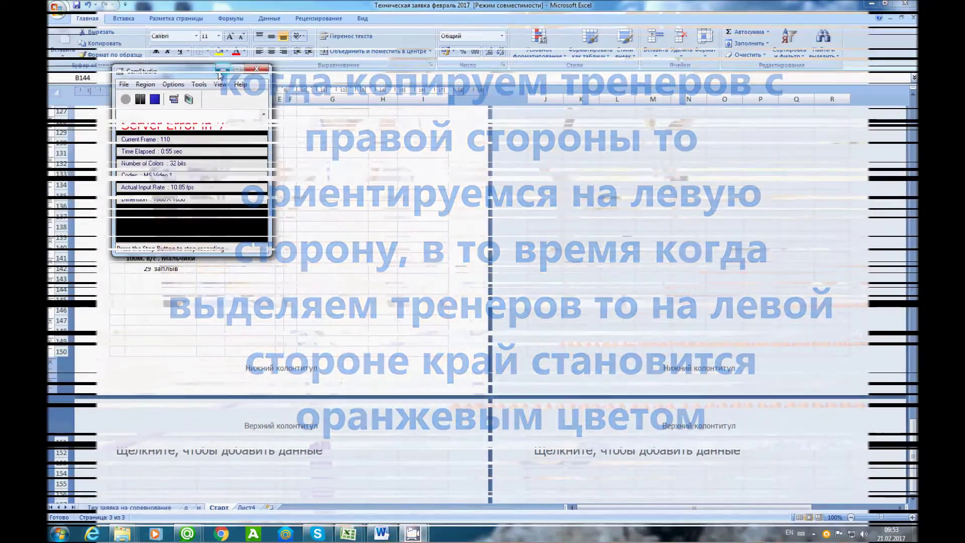
key(alt+shift)
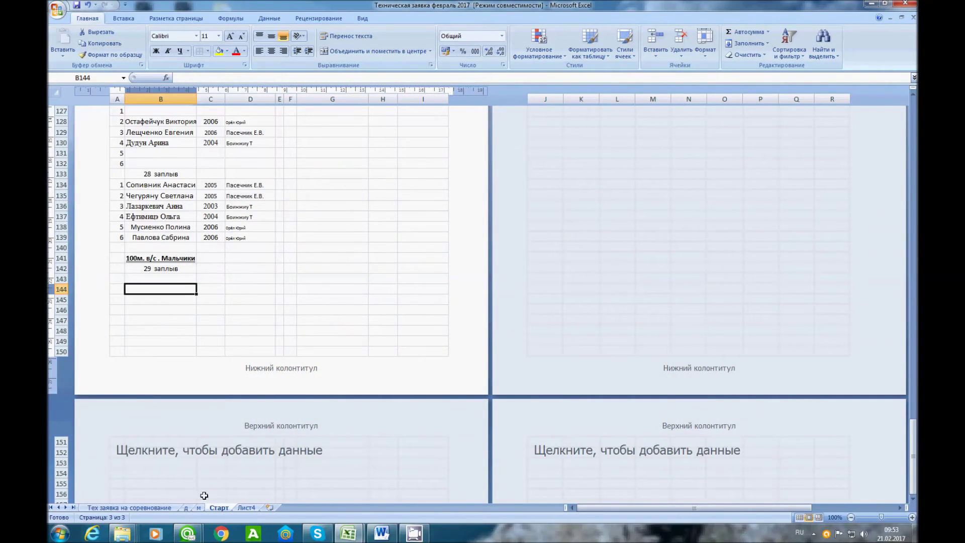
Sort the boys' entries on sheet "м", with row 1 as headers, by "100м.в/с" from А to Я
click(199, 508)
drag(93, 102, 883, 461)
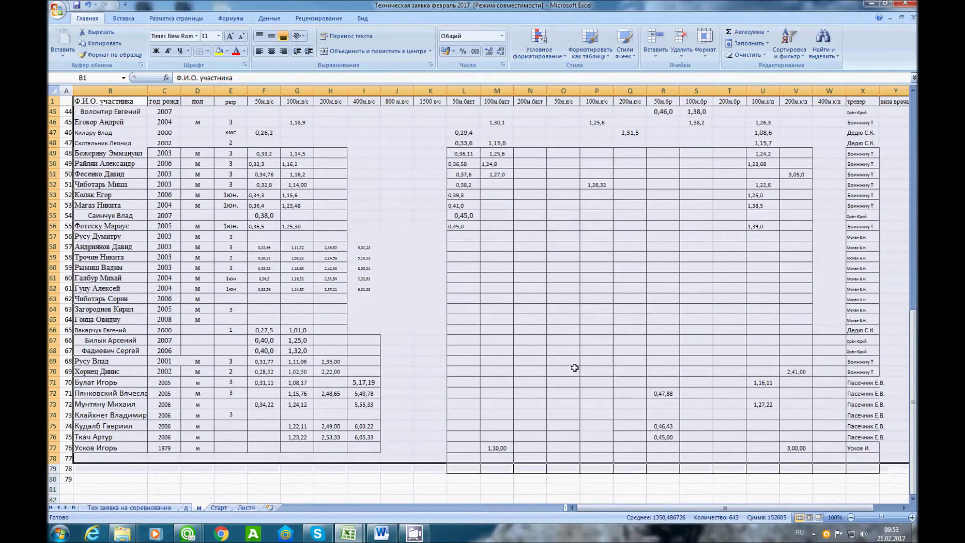
scroll(381, 263, up, 14)
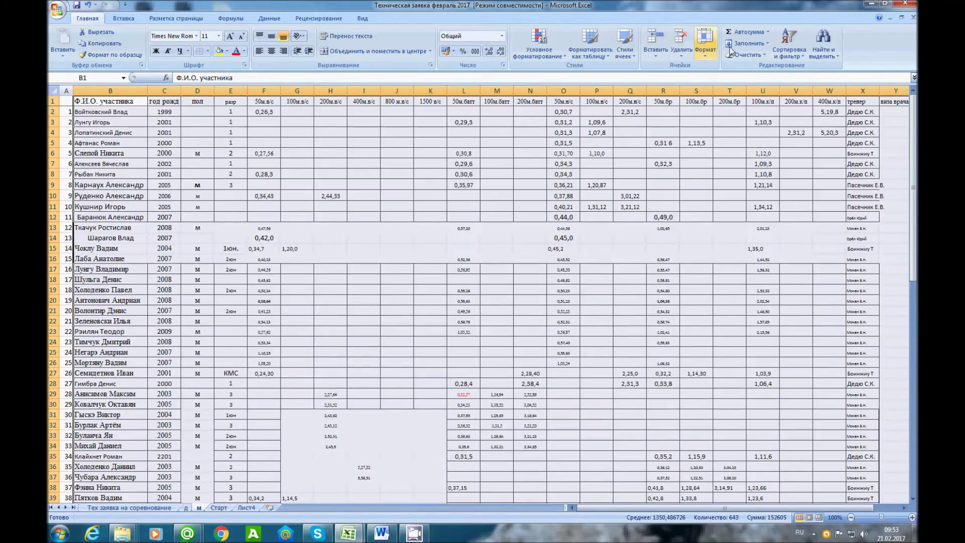
click(789, 44)
click(801, 91)
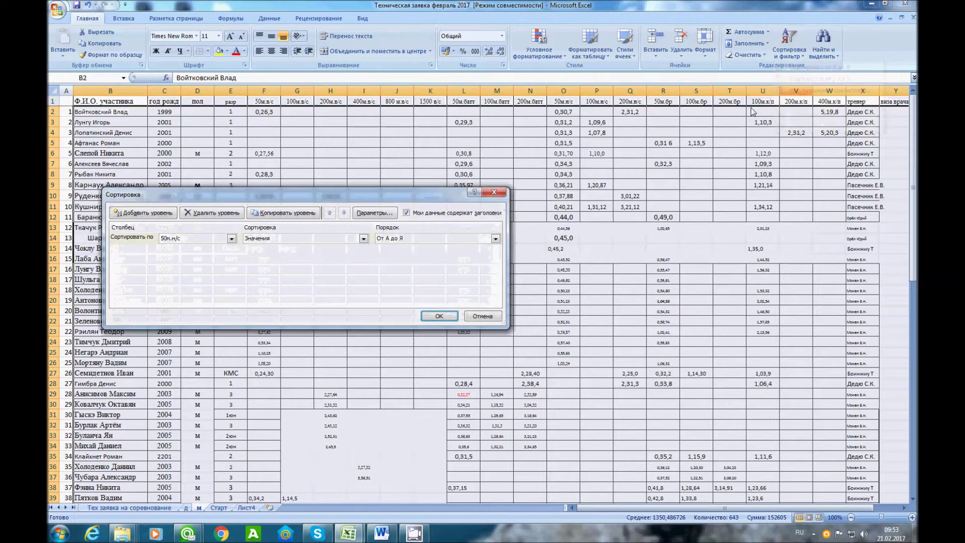
click(230, 238)
scroll(204, 262, up, 4)
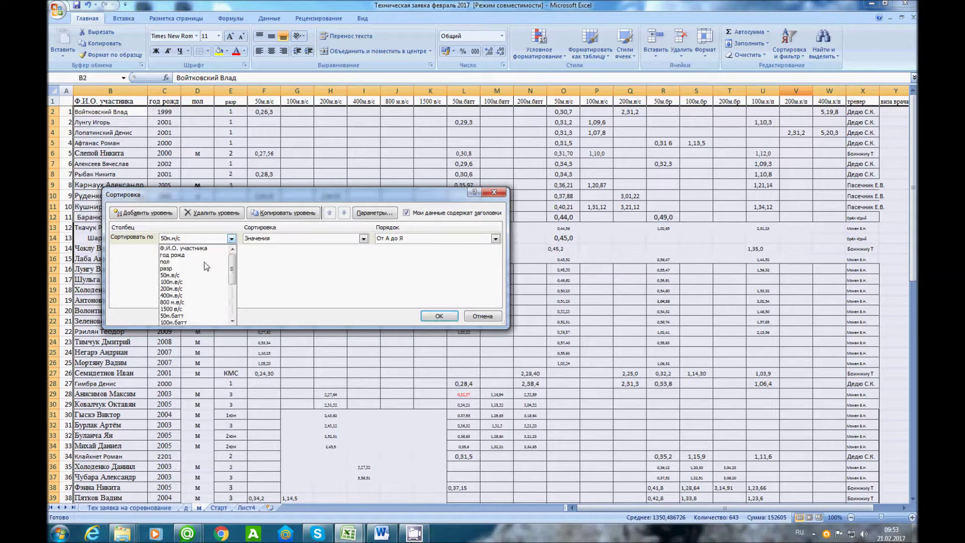
click(185, 282)
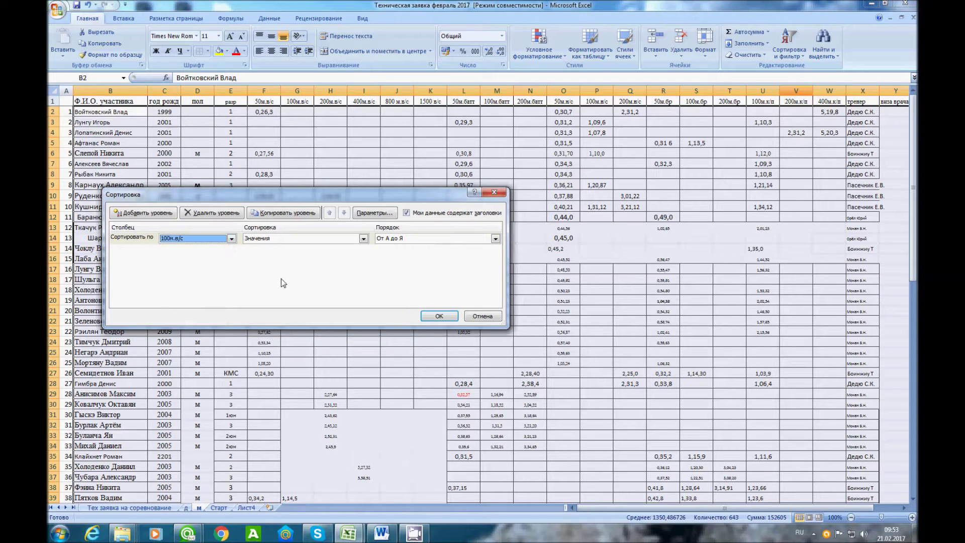
click(437, 315)
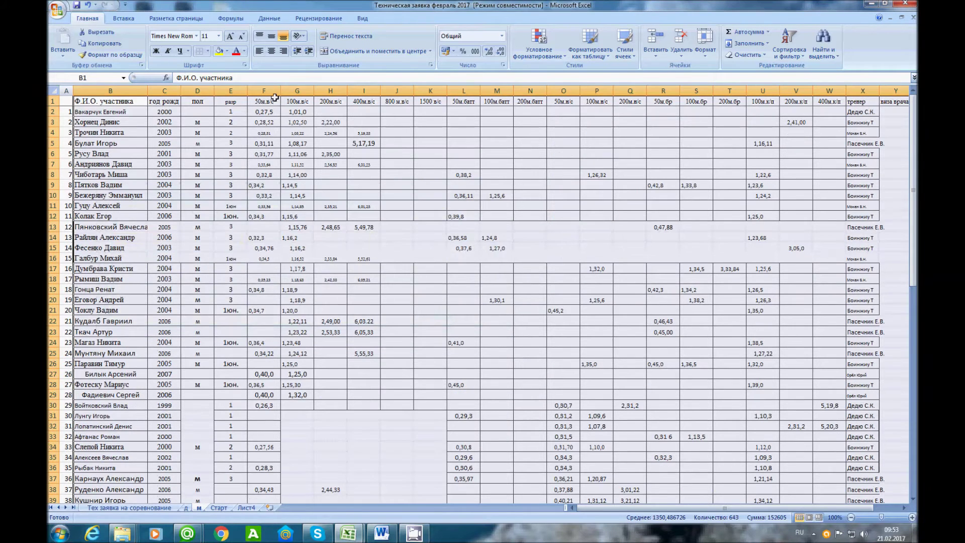
Copy the names and birth years of the four slowest 100м.в/с boys, B26:C29 on sheet "м", to B144 on sheet "Старт"
click(297, 394)
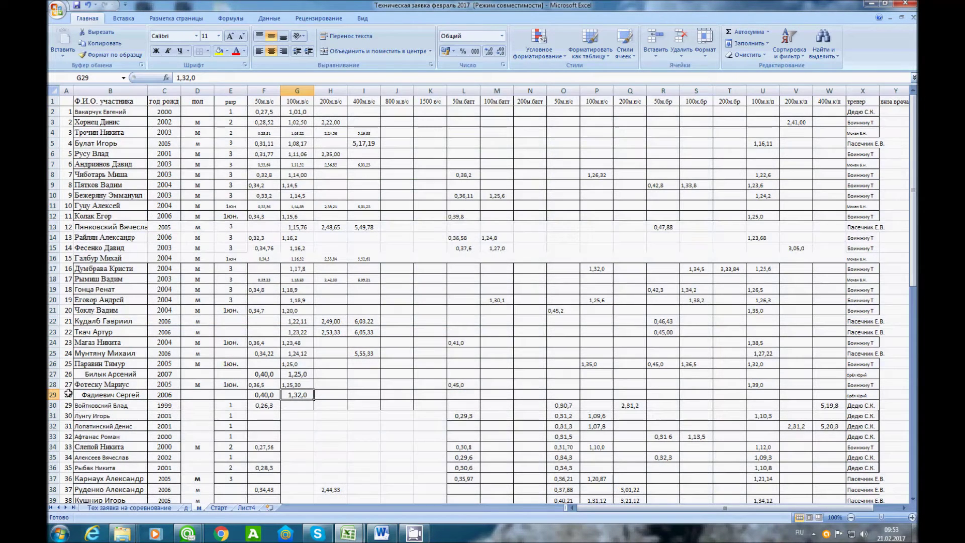
drag(153, 400, 93, 367)
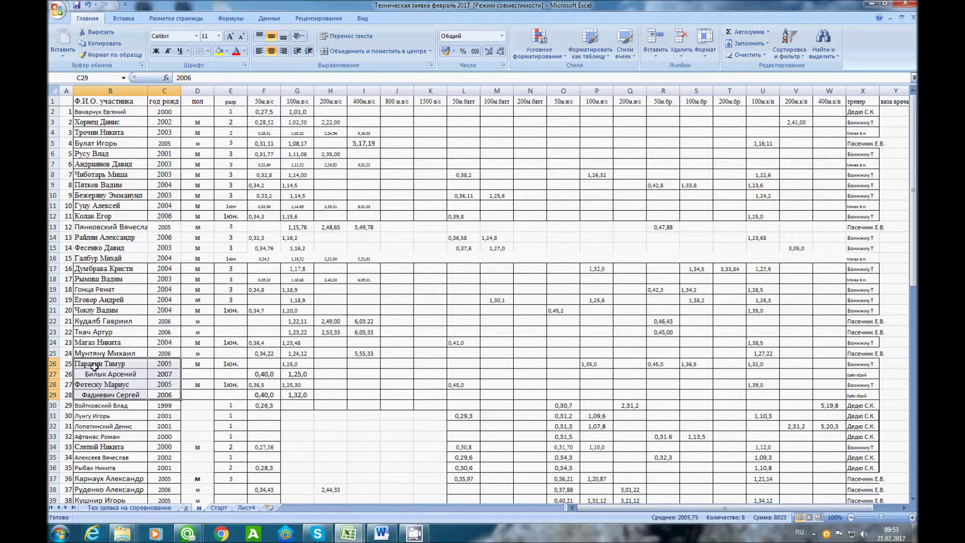
key(ctrl+c)
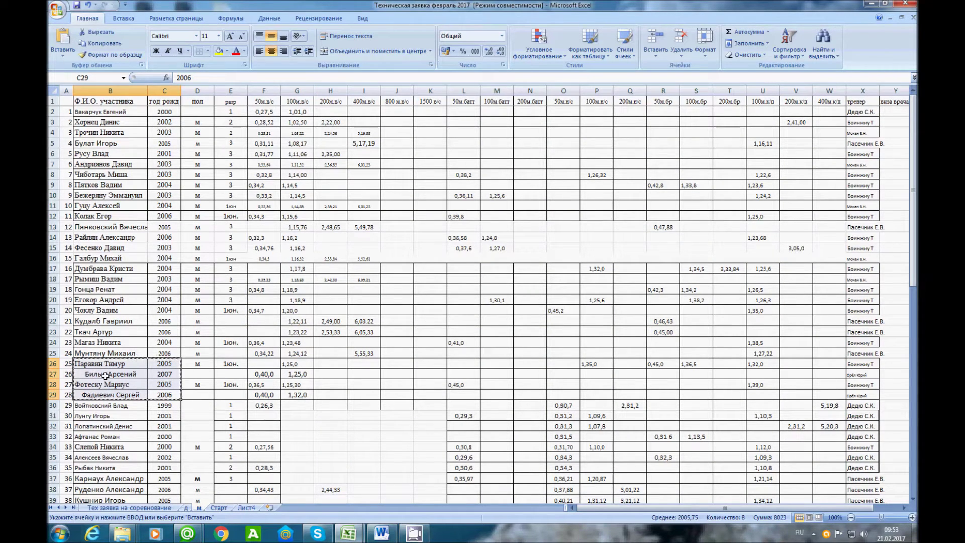
click(217, 508)
key(ctrl+v)
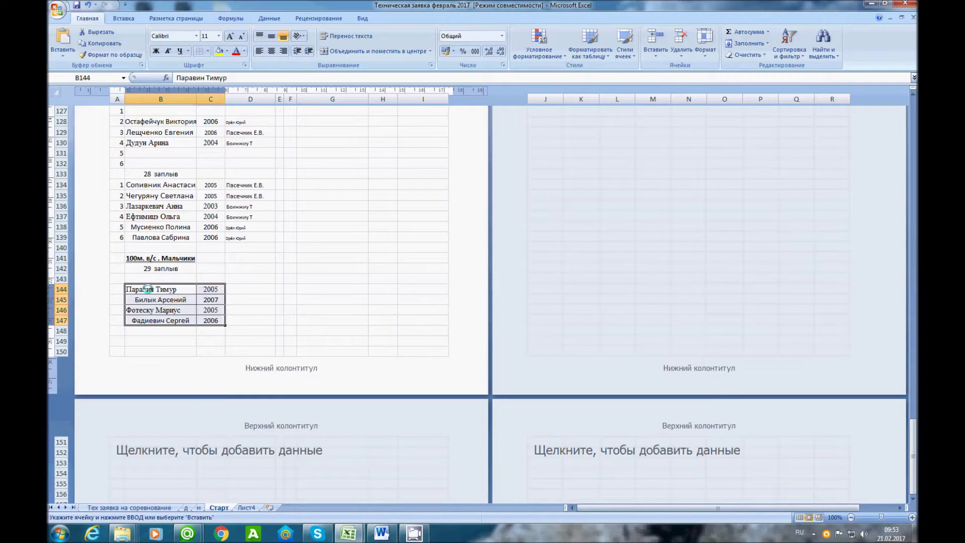
Copy the four boys' coach names, X26:X29 on sheet "м", to the heat 29 block on sheet "Старт"
click(199, 508)
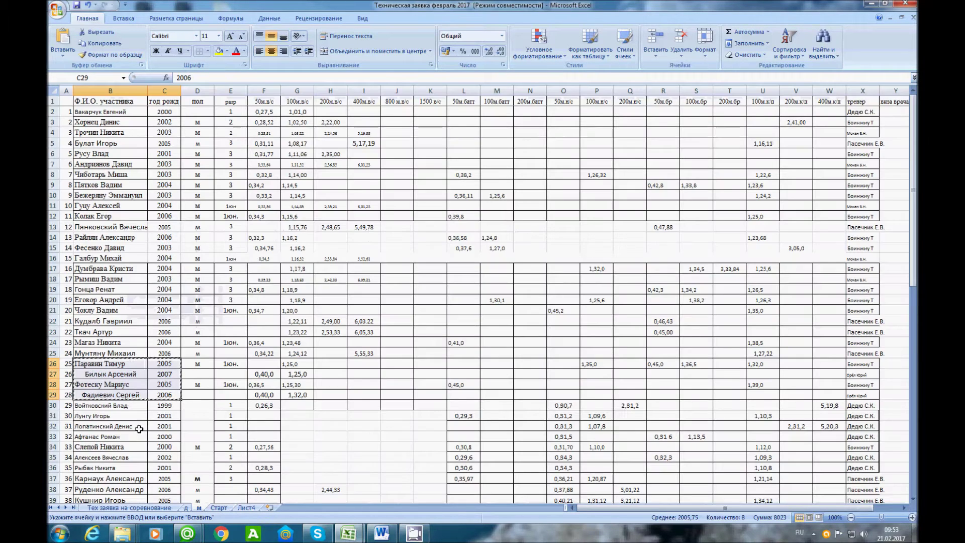
click(854, 354)
drag(855, 364, 860, 398)
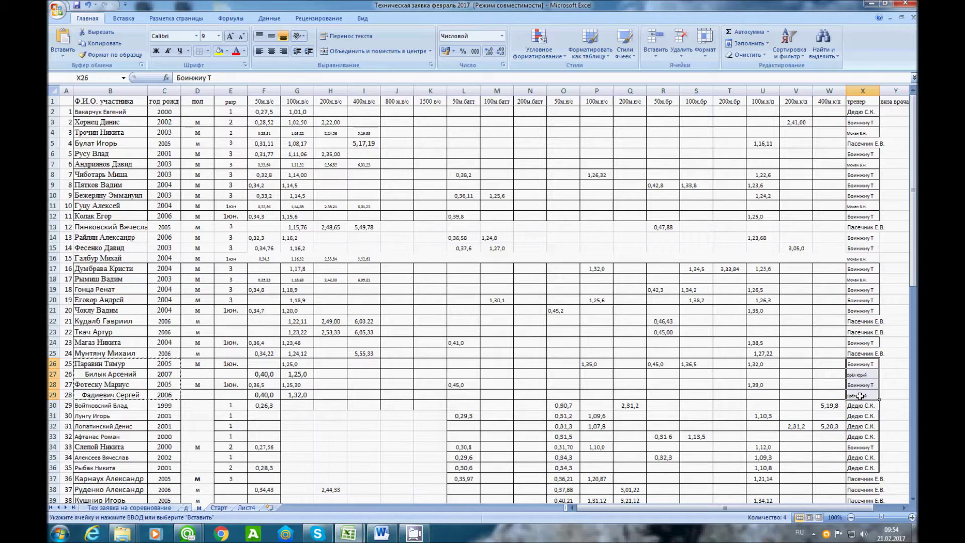
click(226, 507)
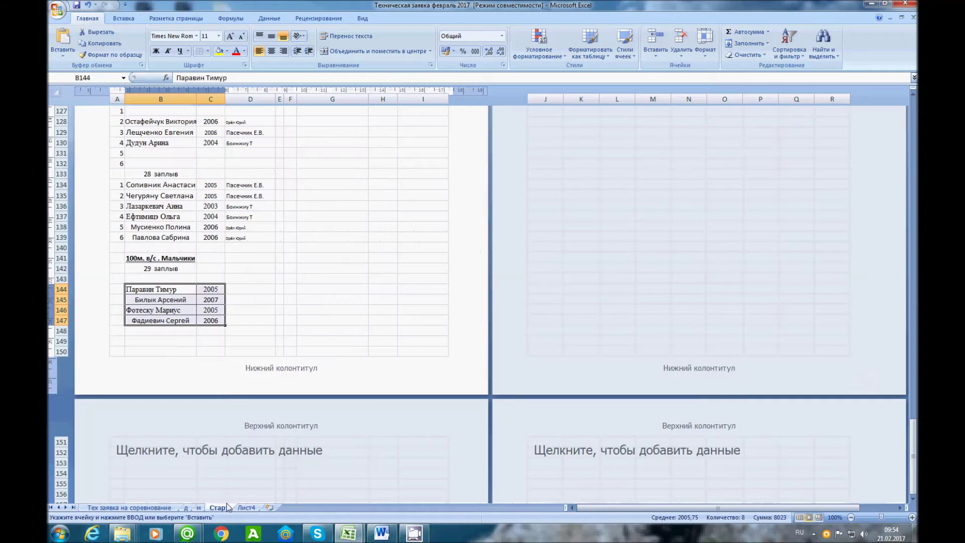
Paste the copied coaches at D144 on the Старт sheet and copy the lane numbers from Лист4 D7:D12 into A144
click(244, 290)
key(ctrl+v)
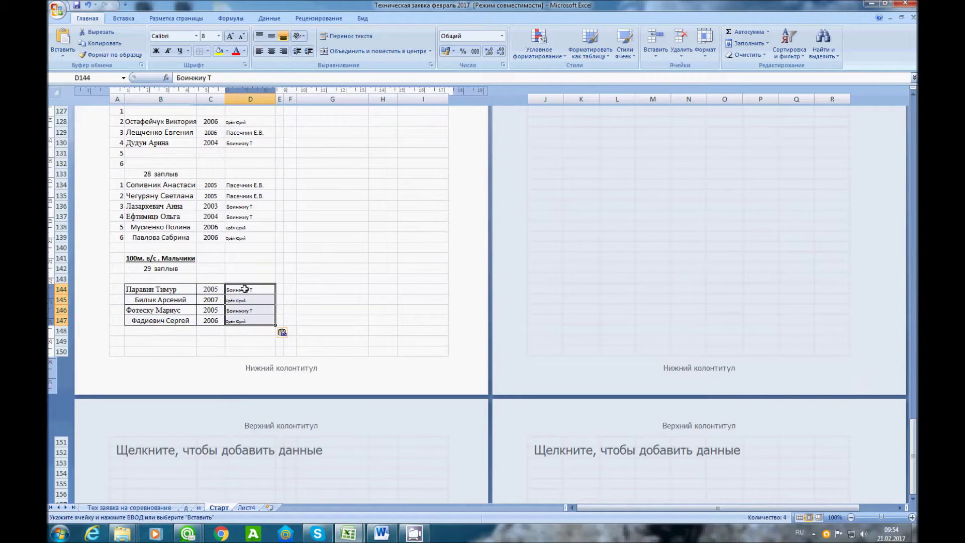
click(247, 509)
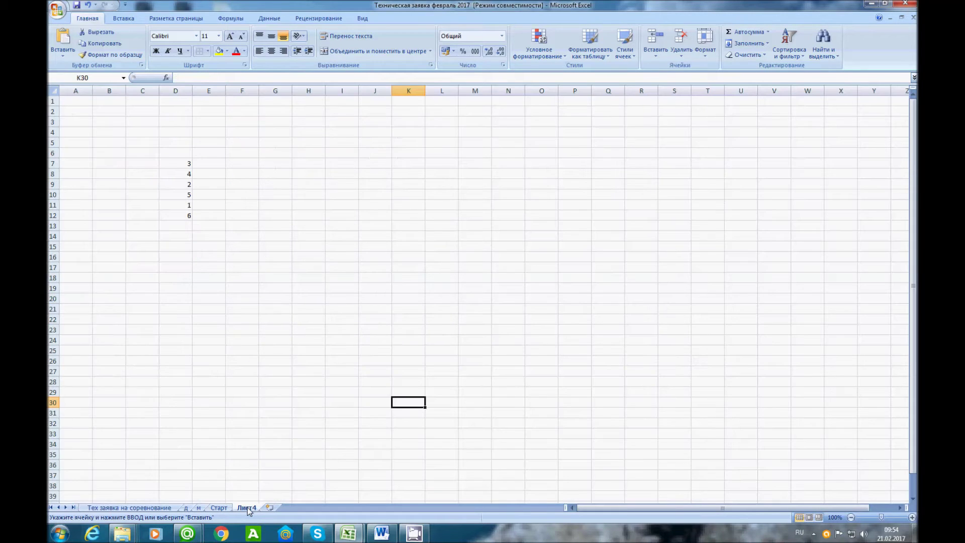
drag(187, 164, 187, 215)
key(ctrl+c)
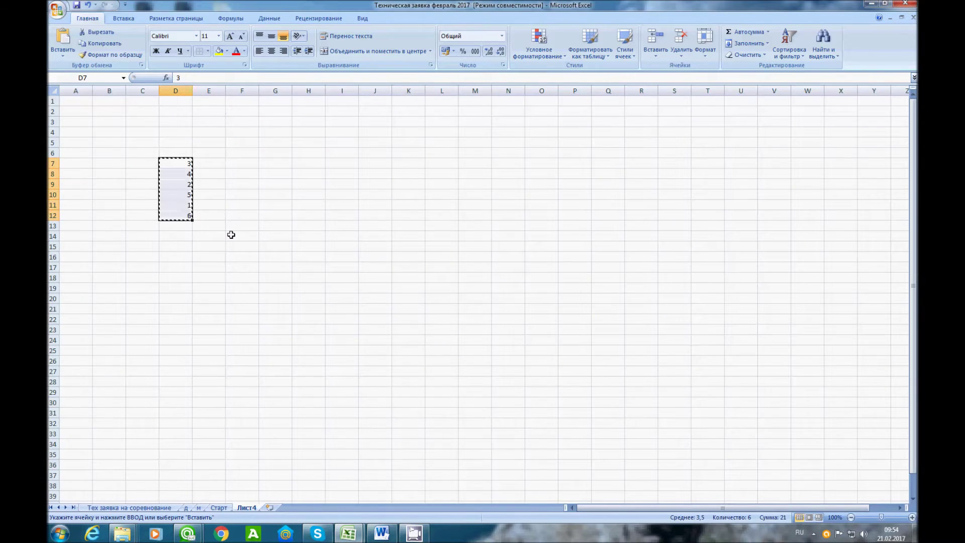
click(219, 507)
click(120, 290)
key(ctrl+v)
Sort the heat 29 block A143:D149 from smallest to largest lane number and remove its cell borders
drag(119, 279, 259, 342)
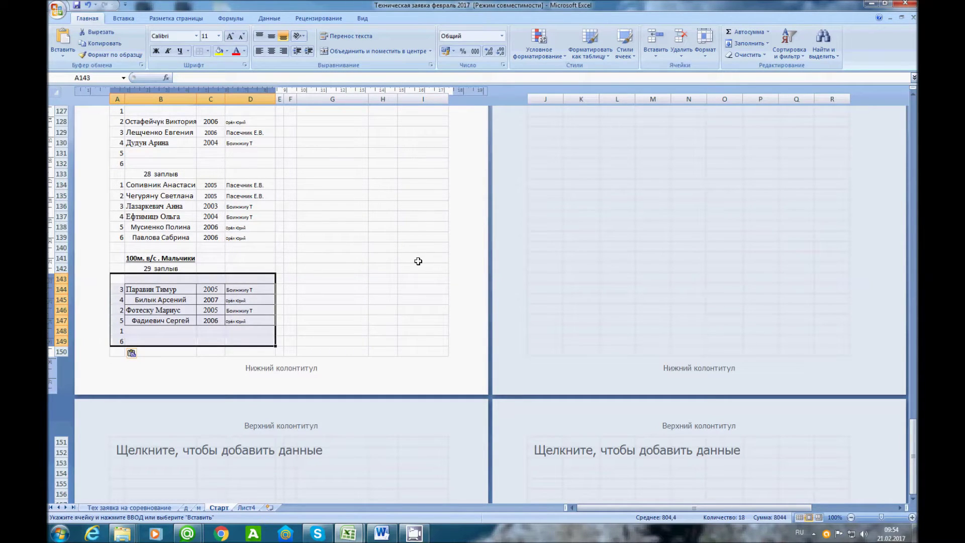
click(782, 42)
click(781, 68)
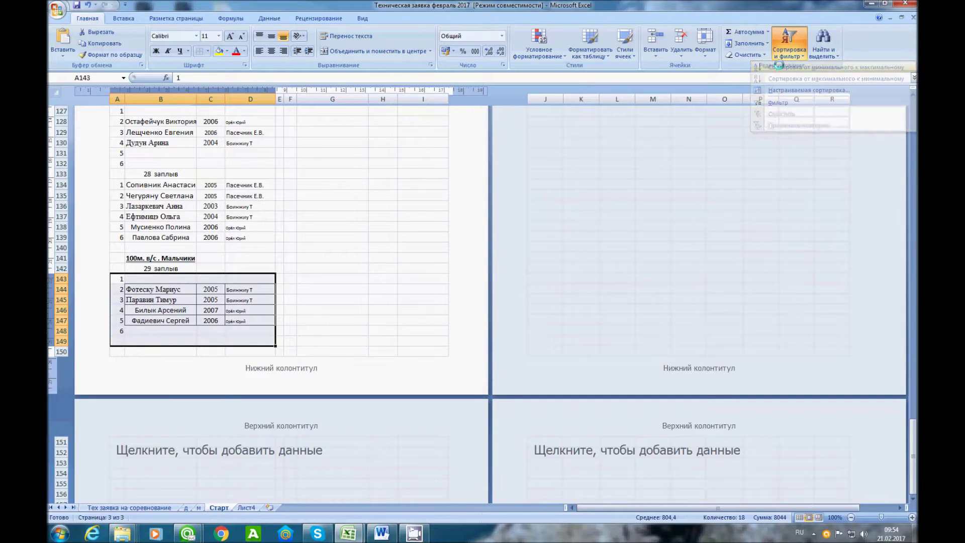
click(200, 51)
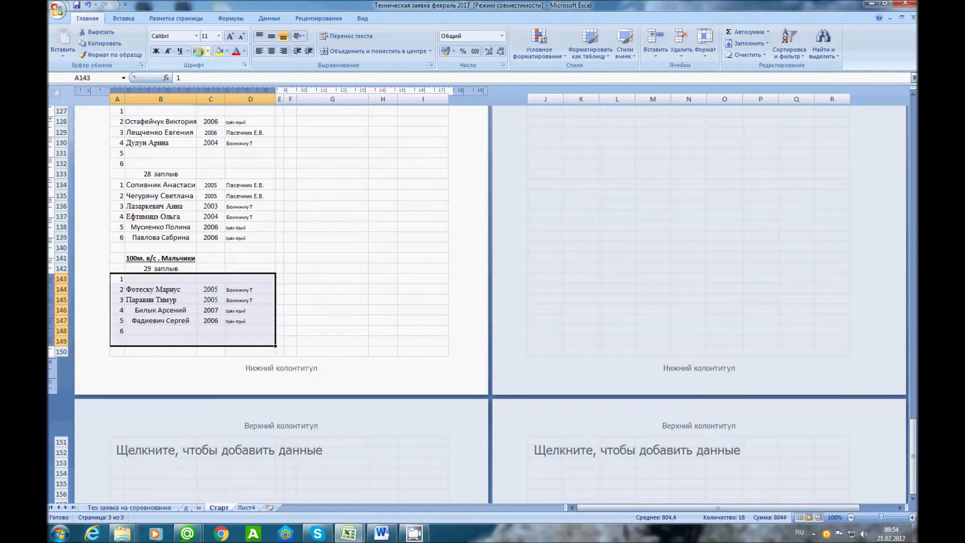
Copy the "29 заплыв" heading to G101 and change it to "30 заплыв"
click(159, 269)
key(ctrl+c)
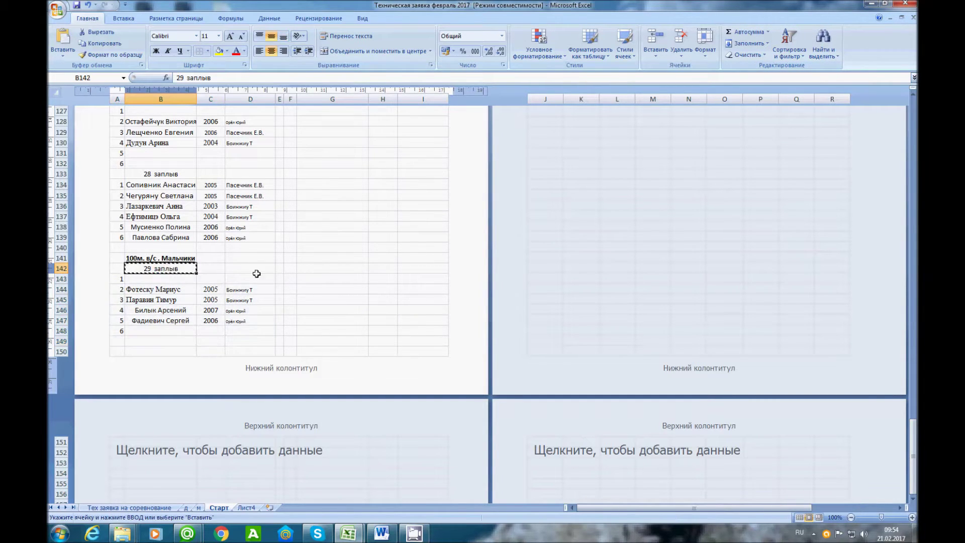
scroll(323, 269, up, 5)
scroll(364, 241, up, 5)
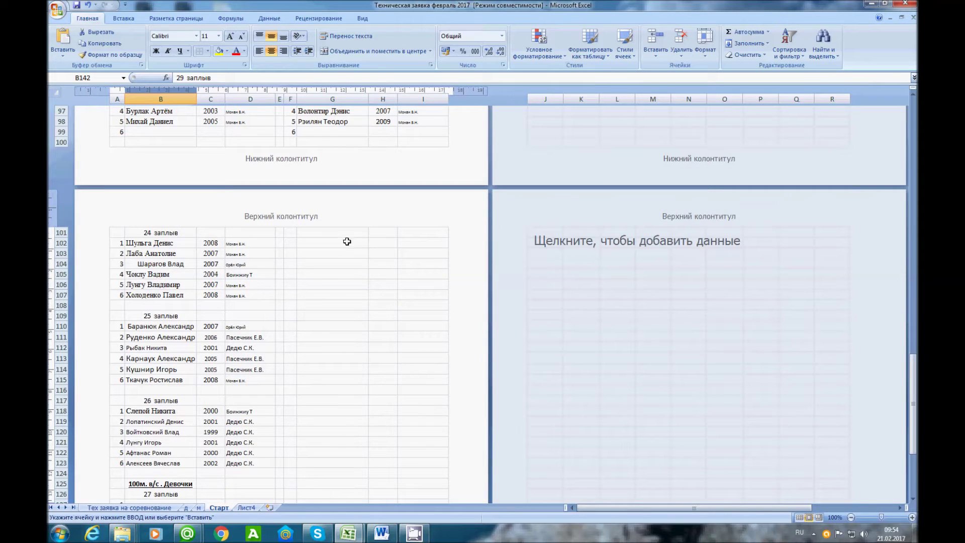
click(345, 233)
key(ctrl+v)
double_click(323, 232)
key(BackSpace)
key(BackSpace)
text(30)
click(322, 257)
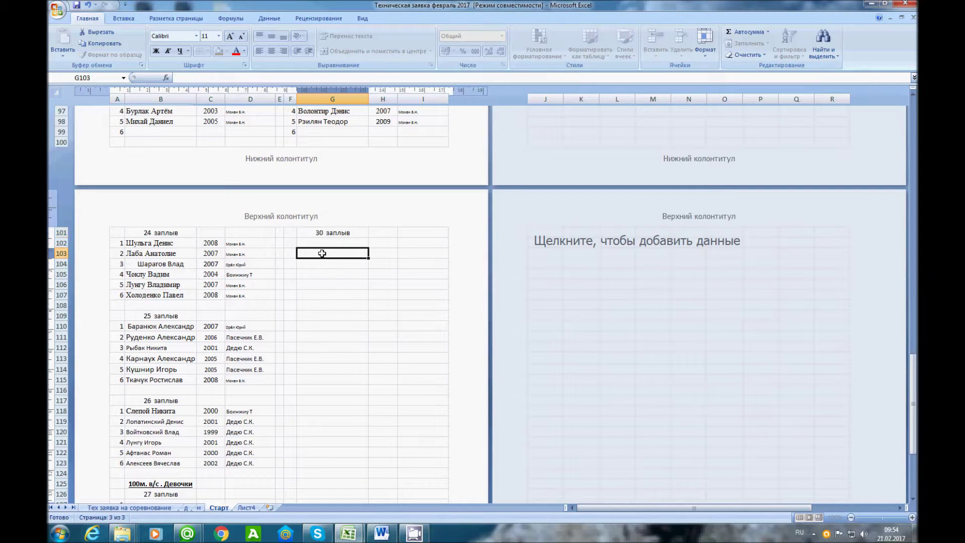
Copy the swimmers' names and birth years from B20:C25 on the м sheet to G103 on the Старт sheet
click(199, 507)
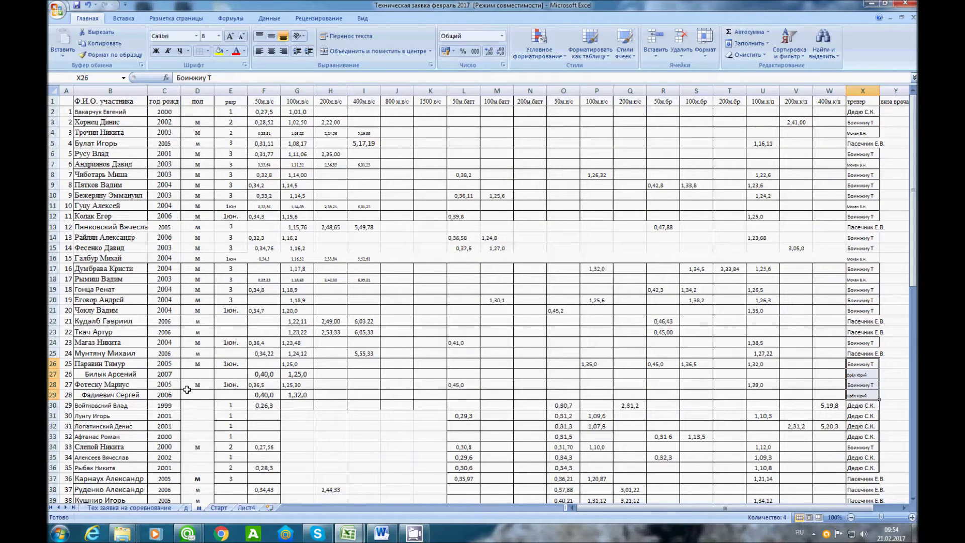
drag(150, 357, 111, 302)
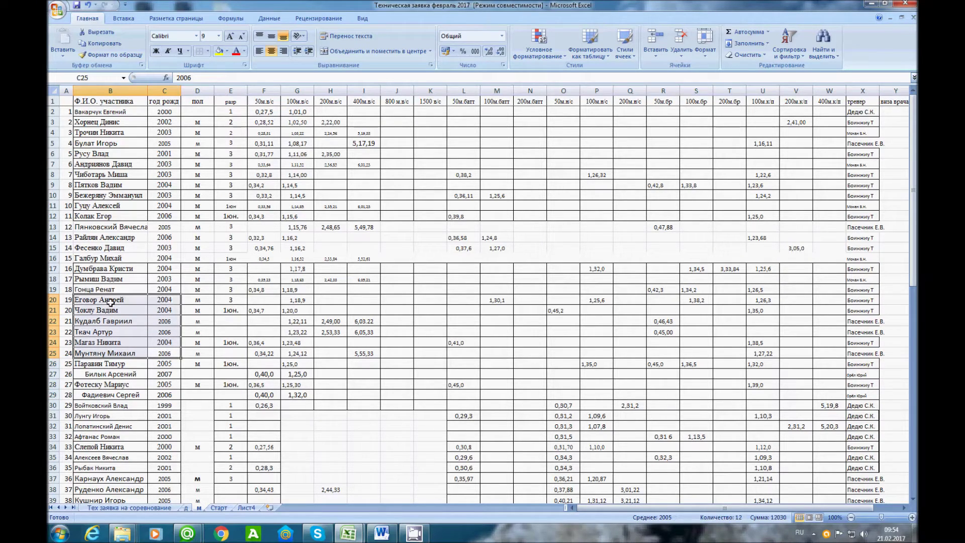
key(ctrl+c)
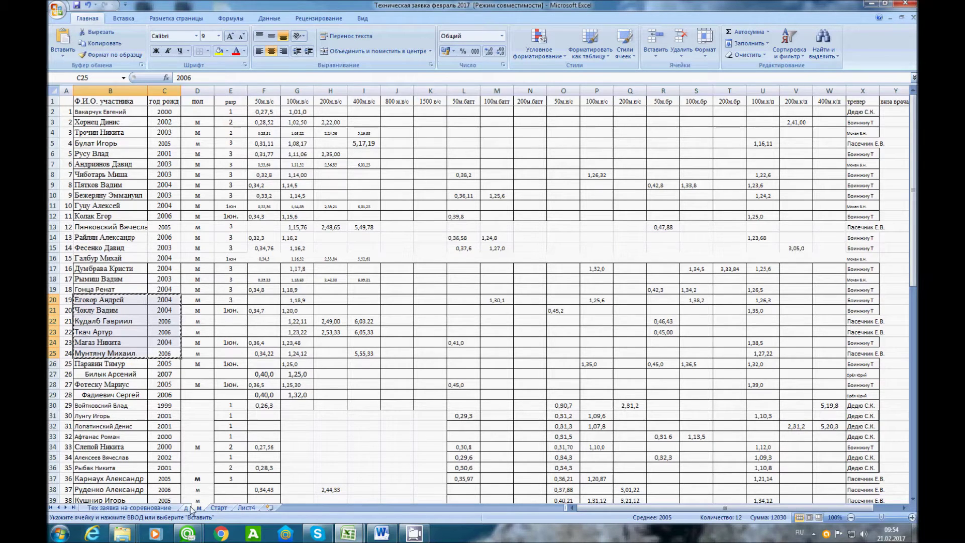
click(217, 508)
key(ctrl+v)
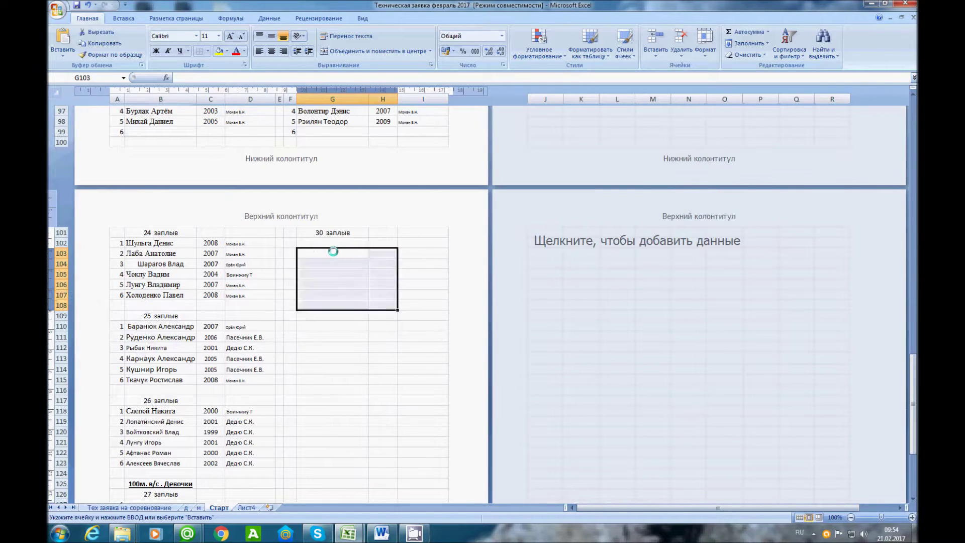
Copy the matching coaches from X20:X25 on the м sheet to I103 on the Старт sheet
click(200, 508)
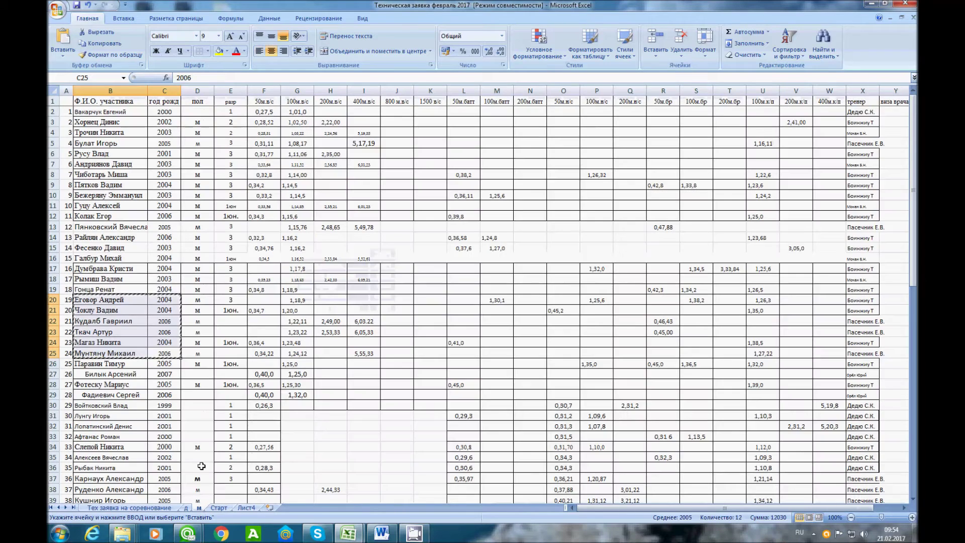
drag(856, 301, 867, 349)
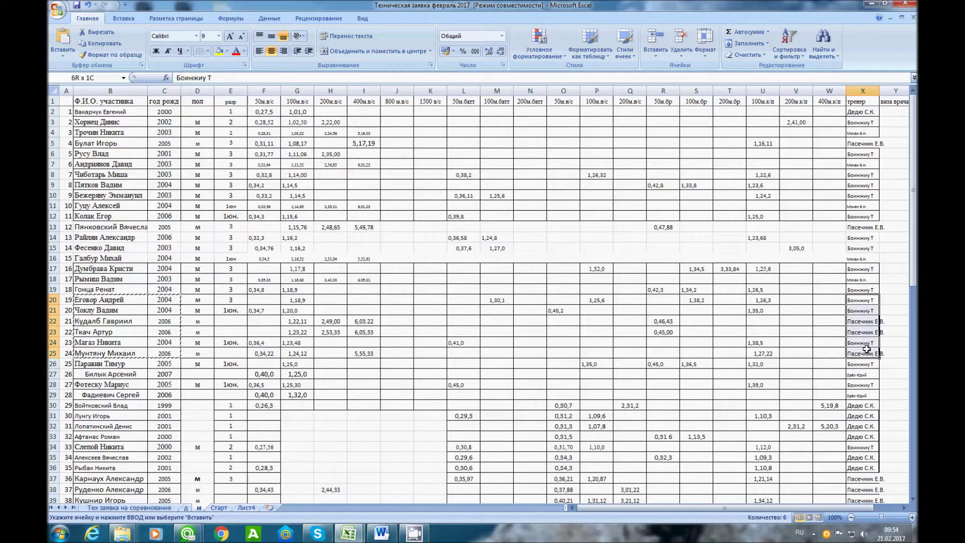
key(ctrl+c)
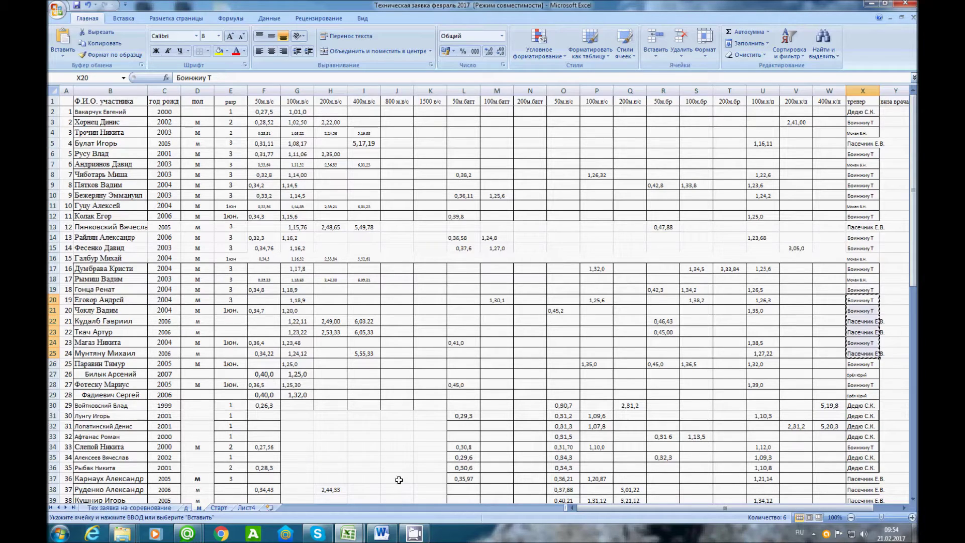
click(219, 508)
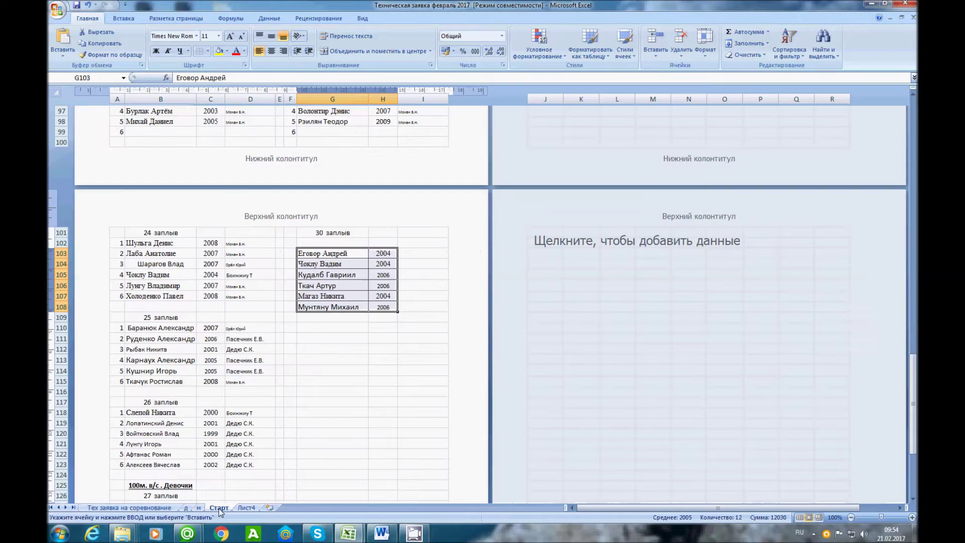
click(410, 256)
key(ctrl+v)
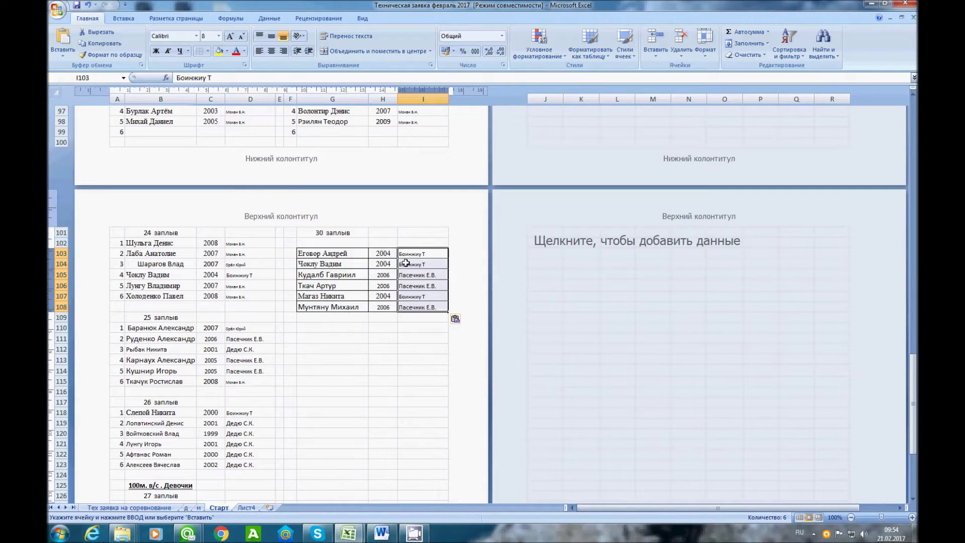
Copy the lane numbers from D7:D12 on Лист4 to F103 beside the heat 30 swimmers on the Старт sheet
click(246, 508)
key(ctrl+c)
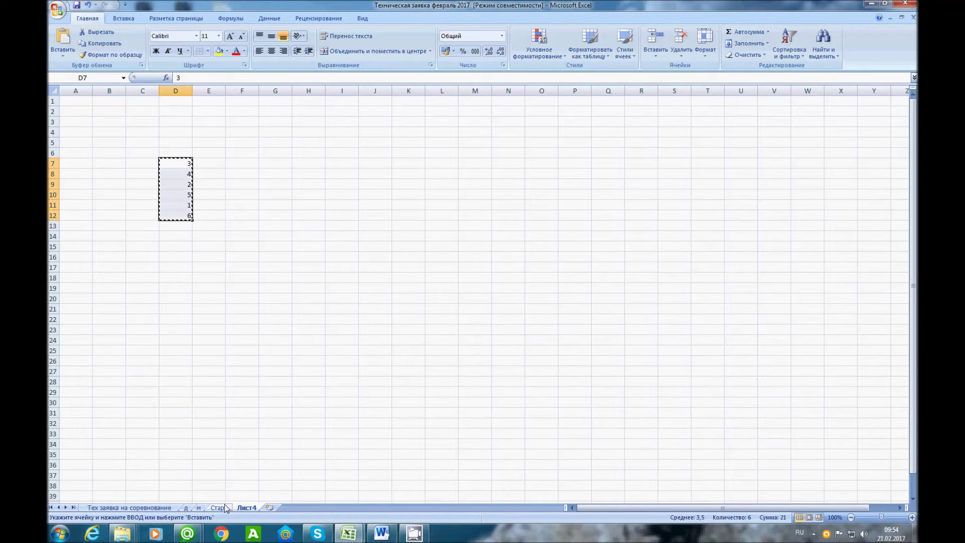
click(221, 507)
click(290, 253)
key(ctrl+v)
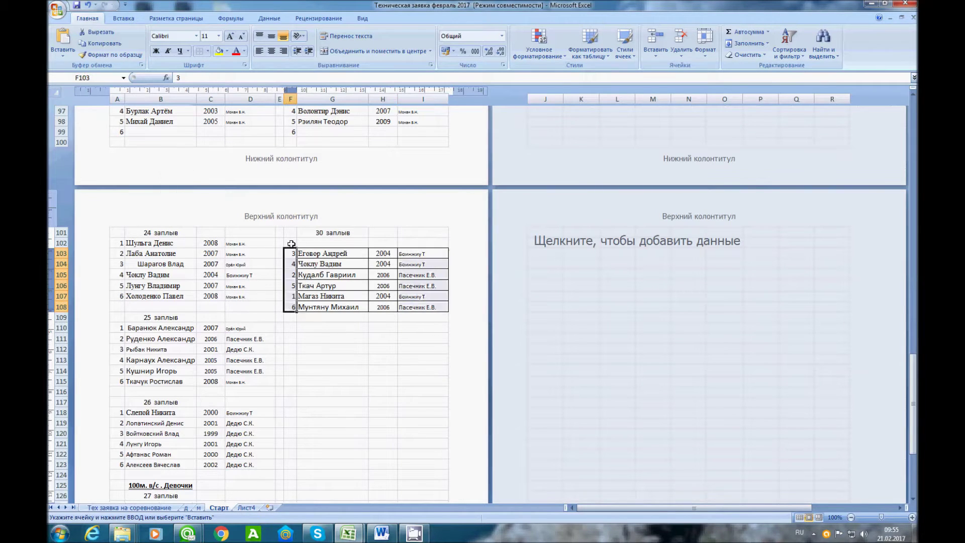
Remove the cell borders from the heat 30 block F102:I109 and sort it from smallest to largest lane number
drag(289, 242, 433, 318)
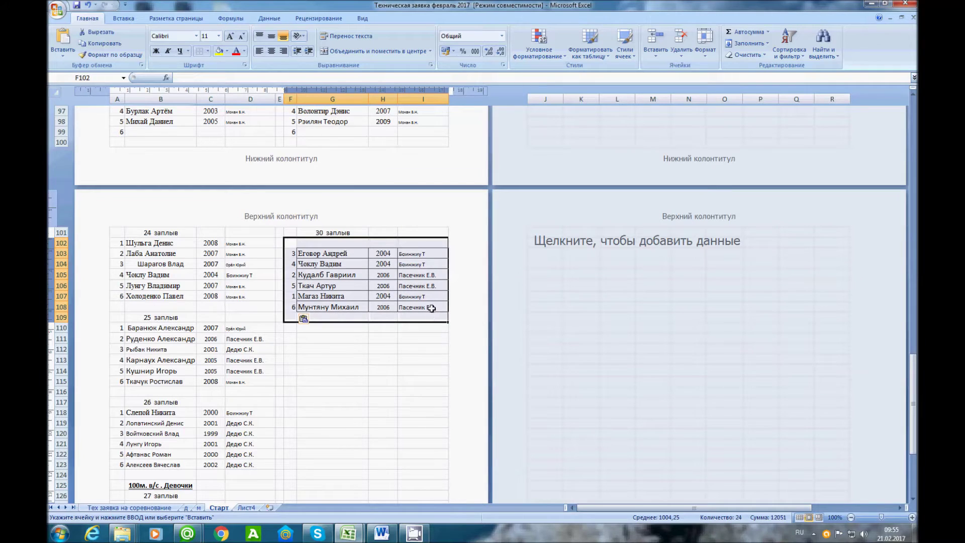
click(199, 51)
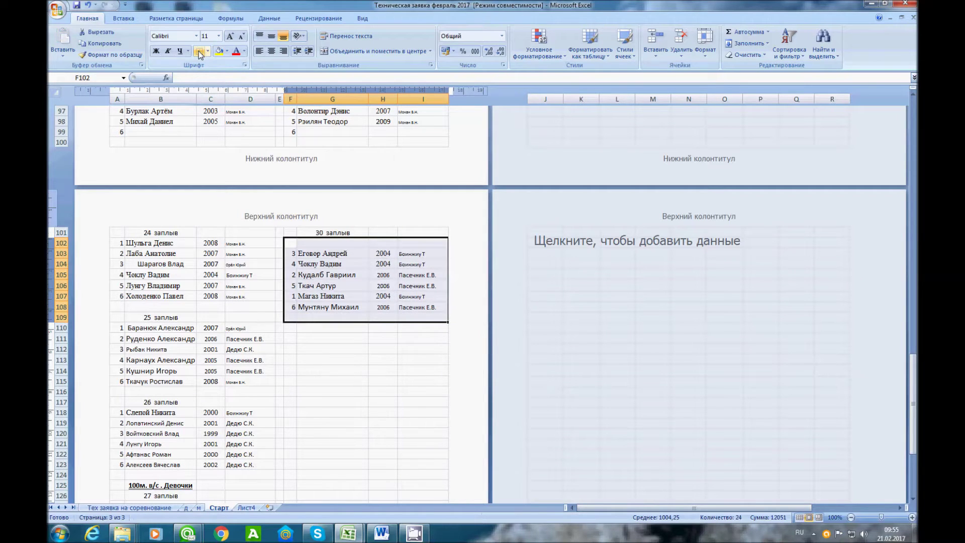
click(785, 51)
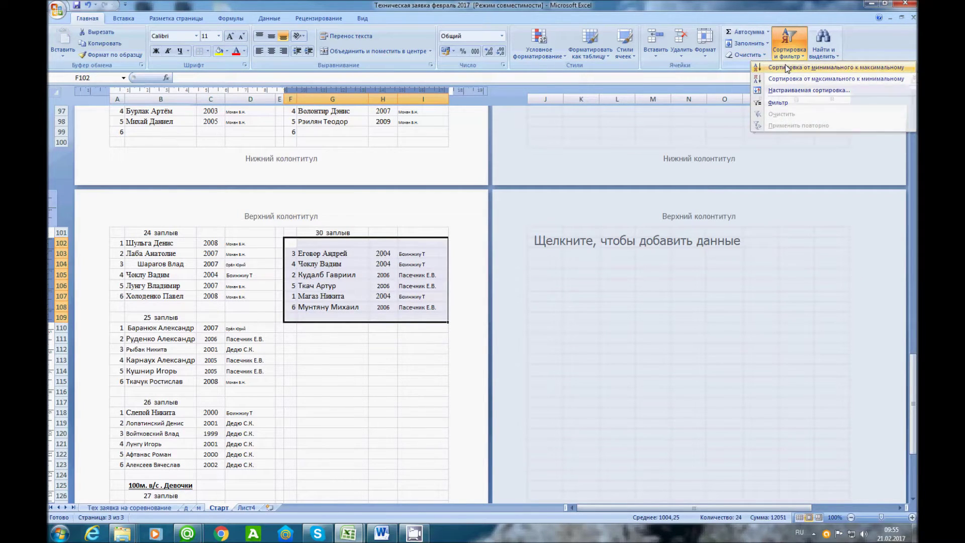
click(787, 67)
Copy the "30 заплыв" heading to G109 and change it to "31 заплыв"
click(324, 232)
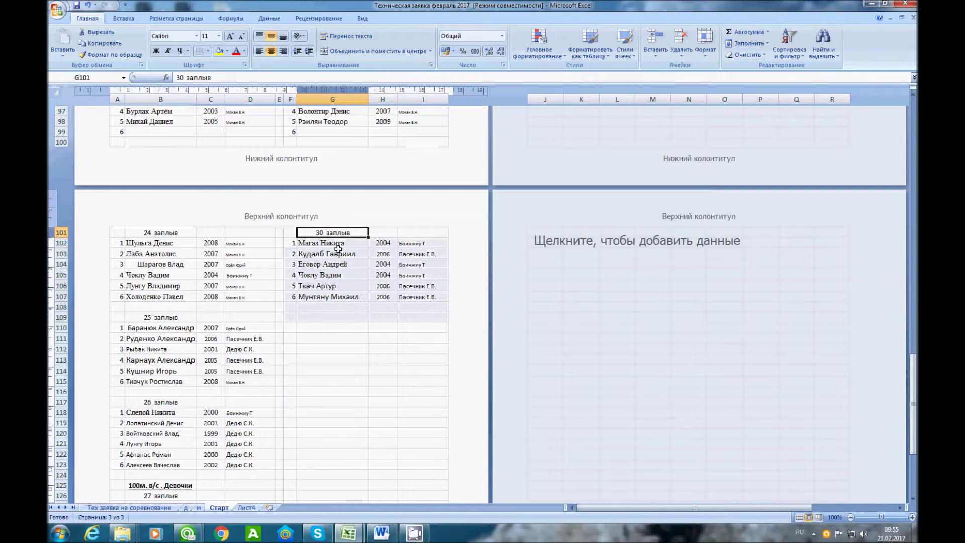
key(ctrl+c)
click(322, 316)
key(ctrl+v)
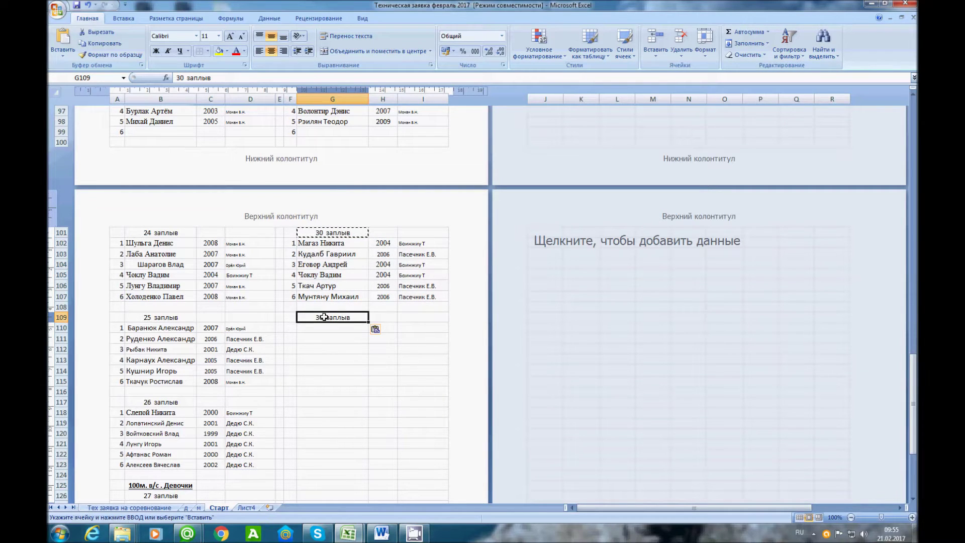
double_click(324, 317)
key(BackSpace)
text(1)
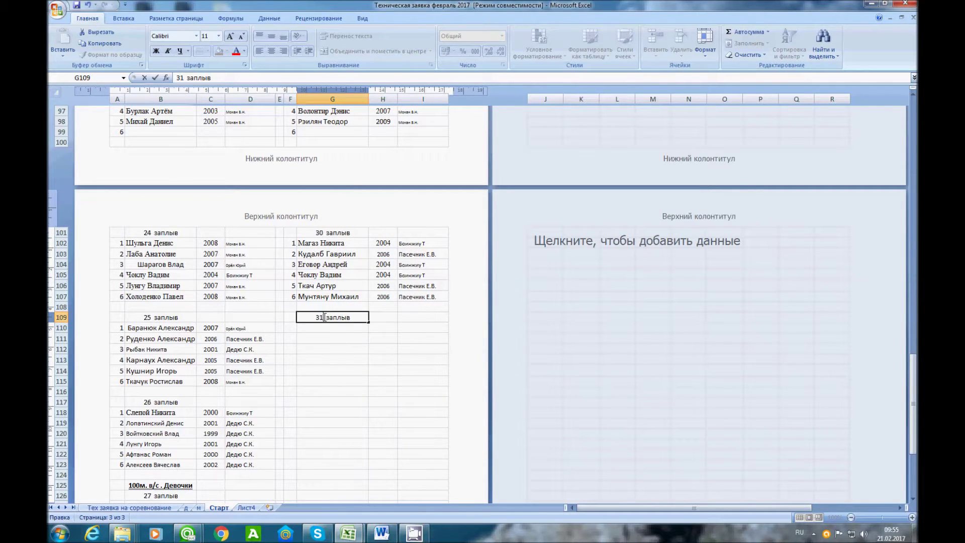
click(341, 355)
click(325, 339)
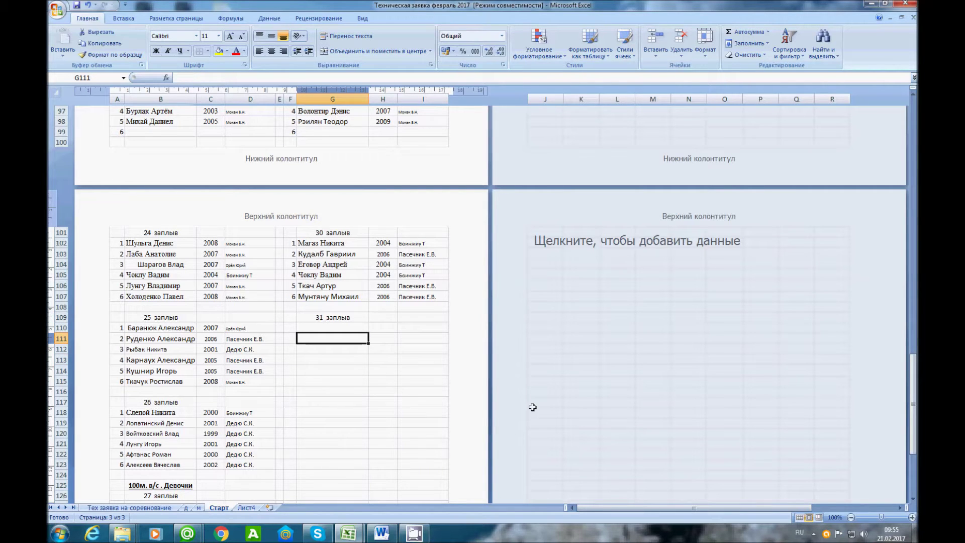
click(414, 535)
right_click(414, 535)
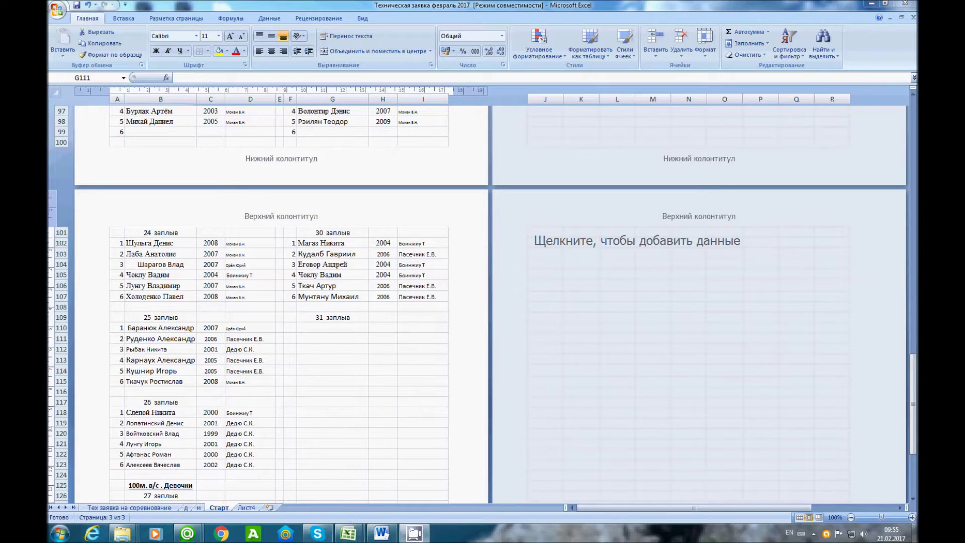
click(814, 535)
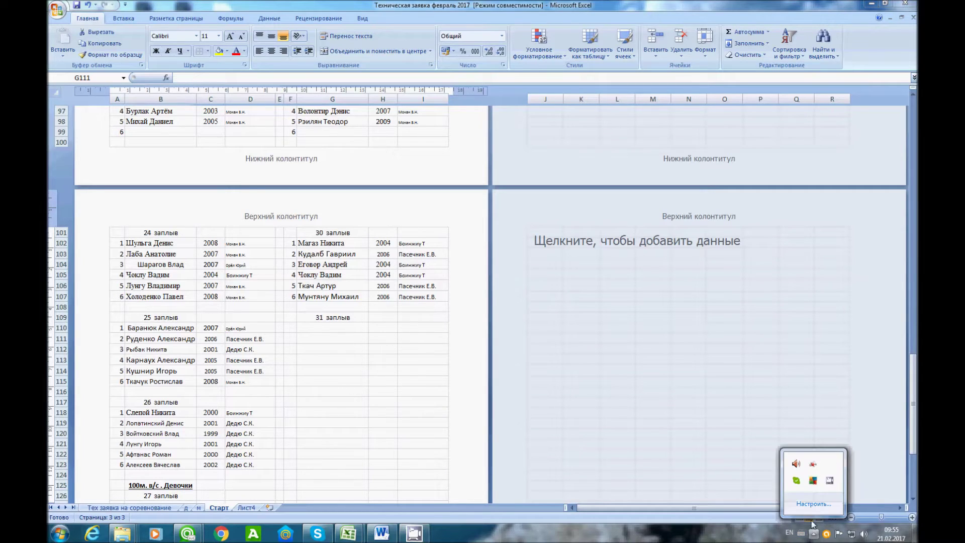
click(830, 481)
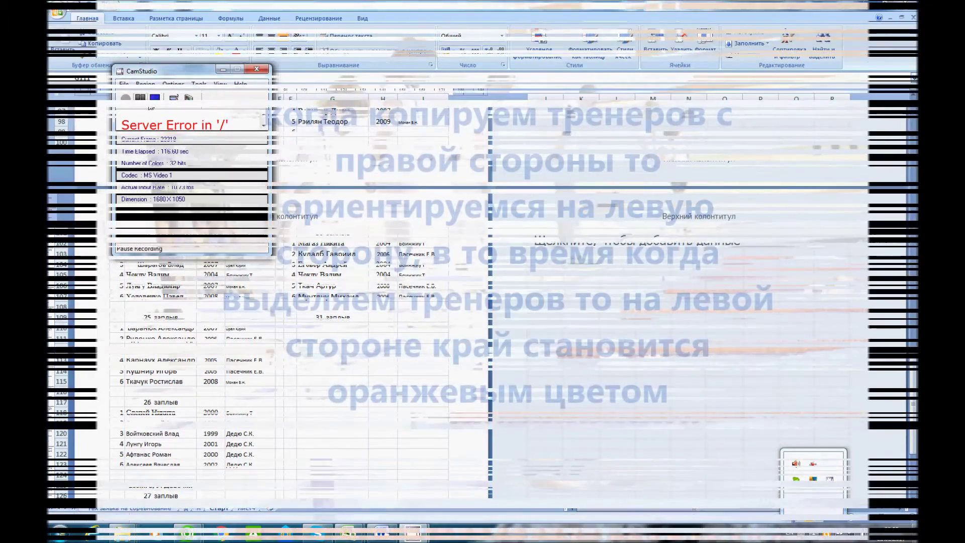
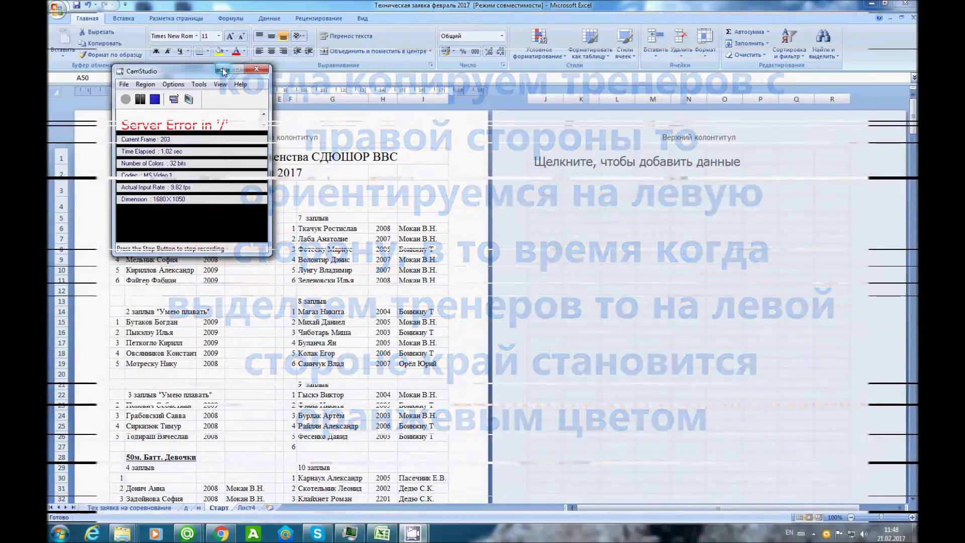
Rename the sheet Лист4 as "Итоговые результаты"
click(247, 508)
right_click(248, 509)
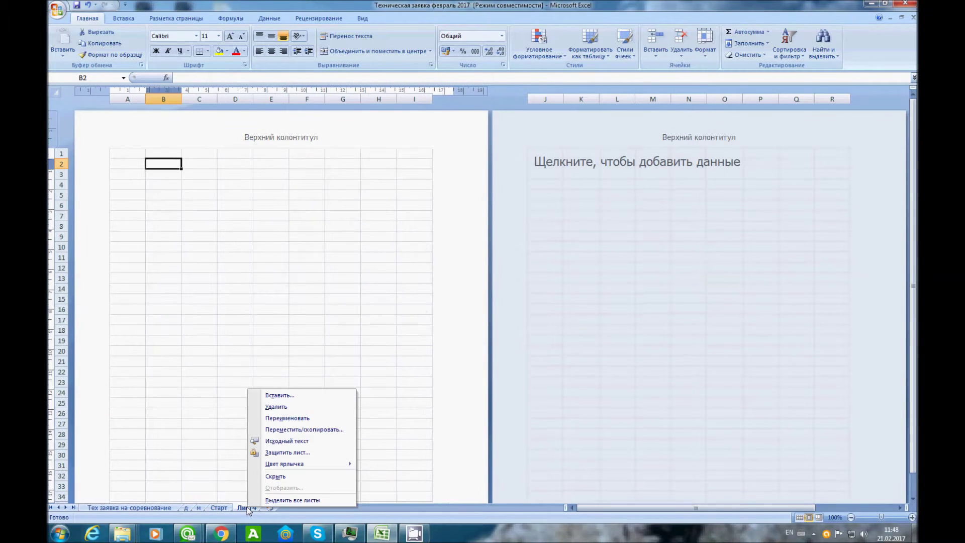
click(281, 418)
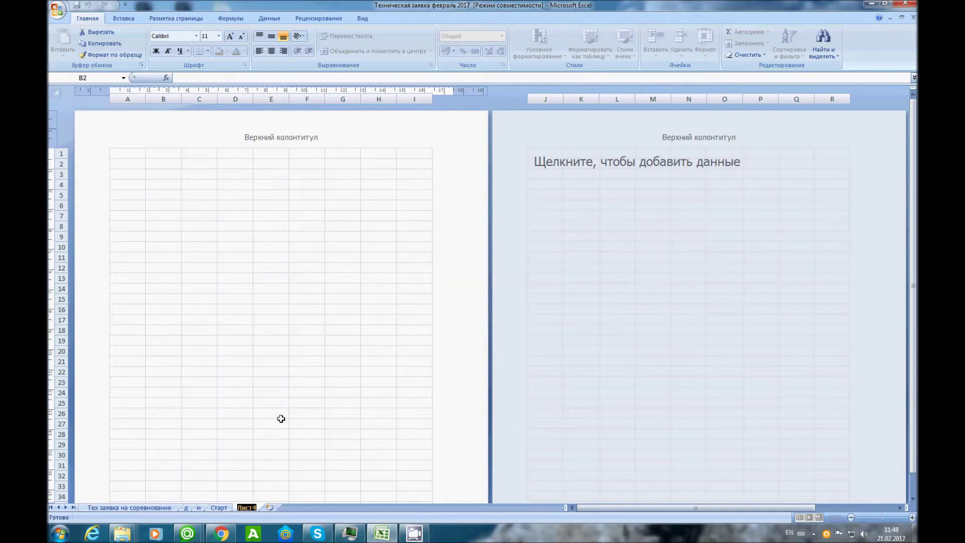
key(alt+shift)
text(И)
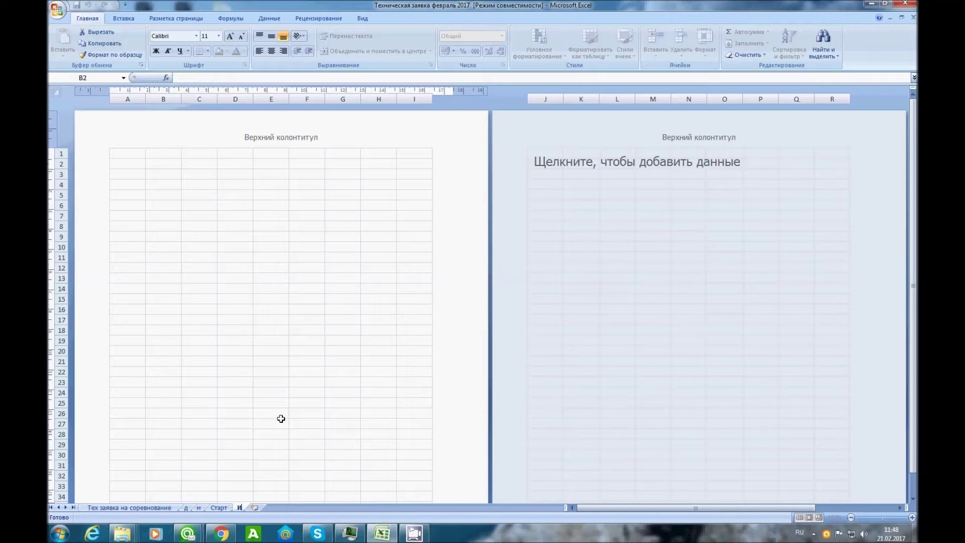
text(тоговы)
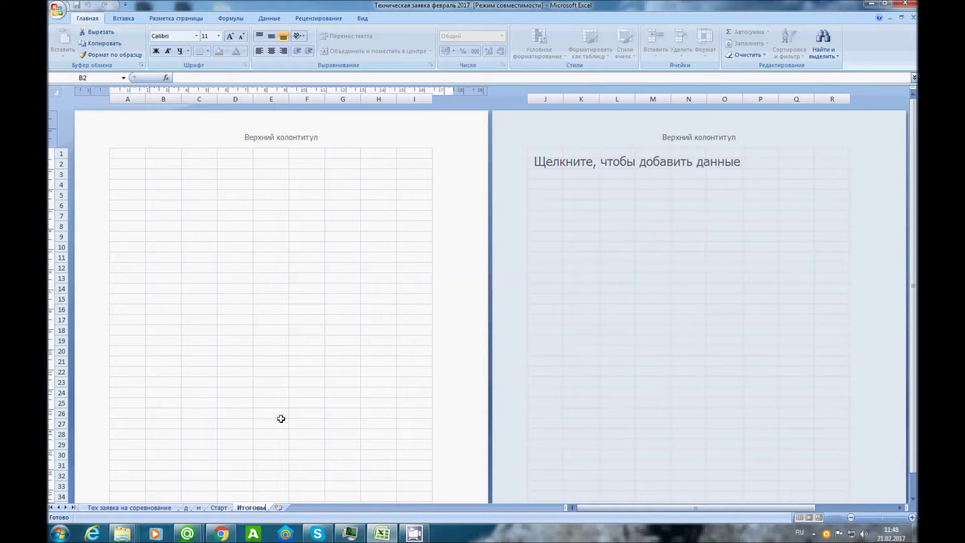
text(е результаты)
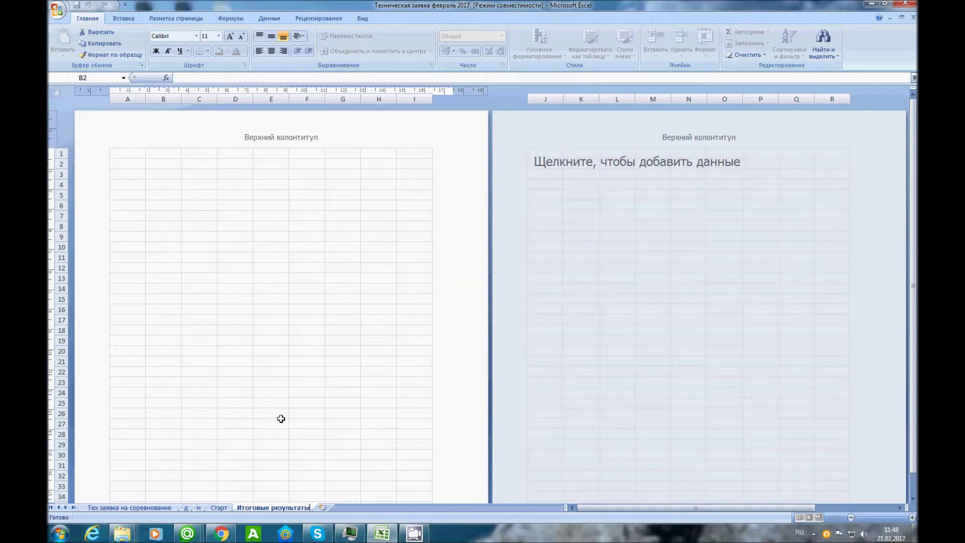
click(284, 412)
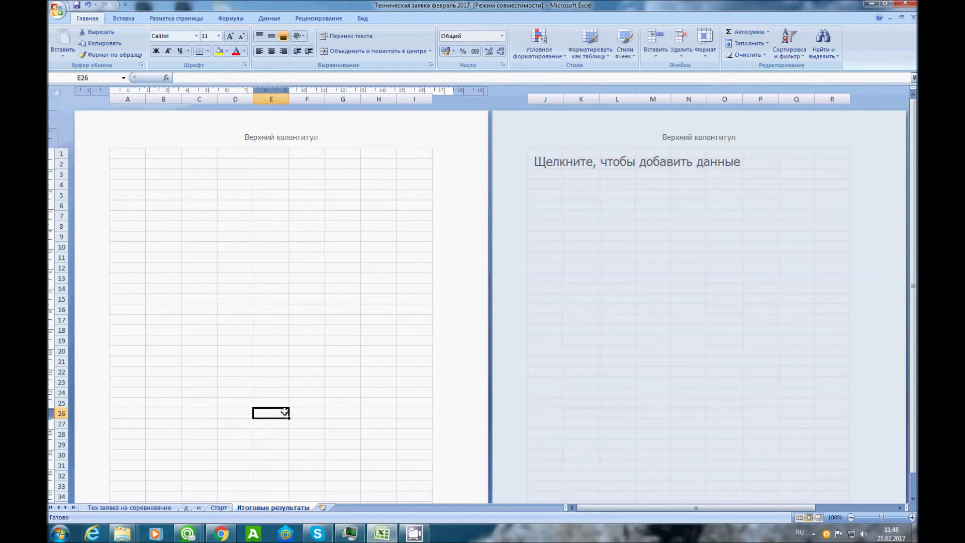
click(150, 186)
Copy the title block A1:I3 from the Старт sheet to A1 on the Итоговые результаты sheet
click(219, 507)
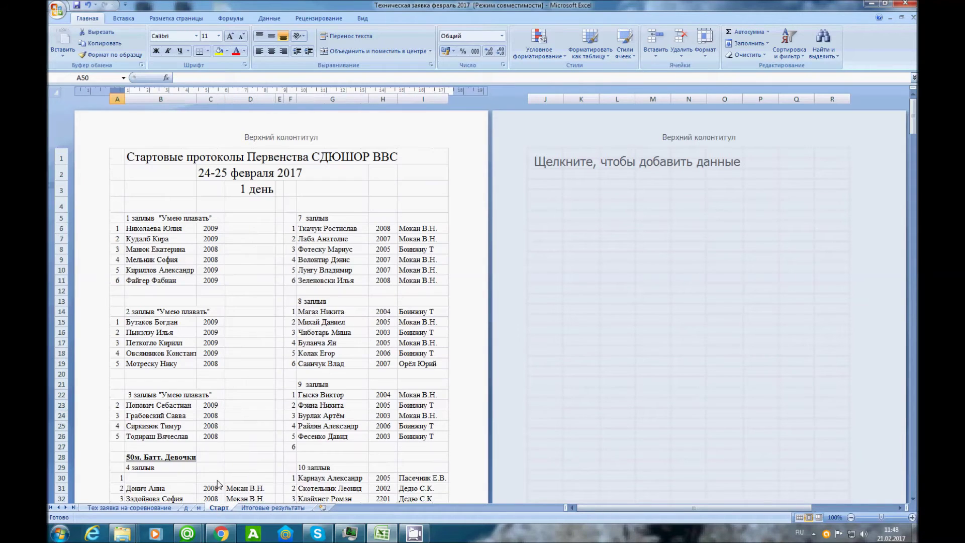
drag(117, 156, 408, 184)
key(ctrl+c)
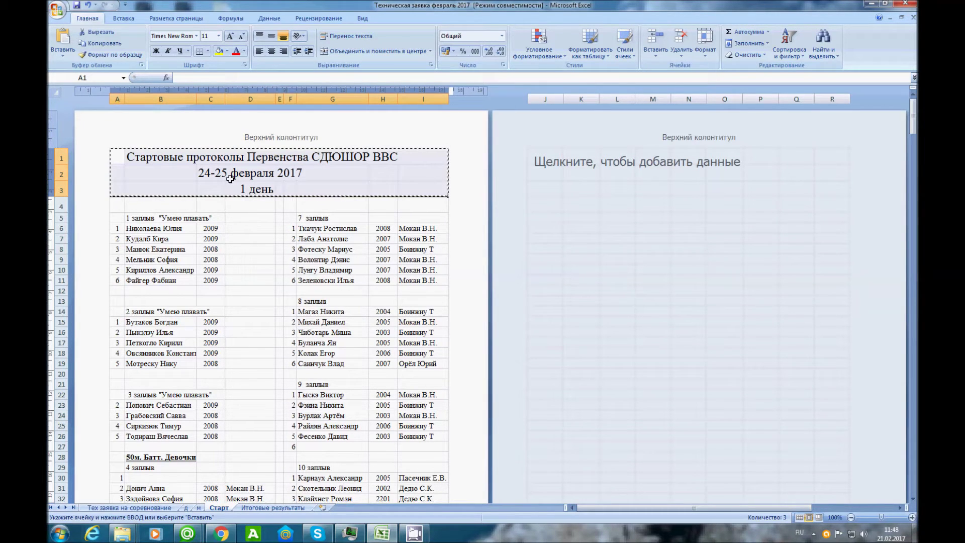
click(273, 508)
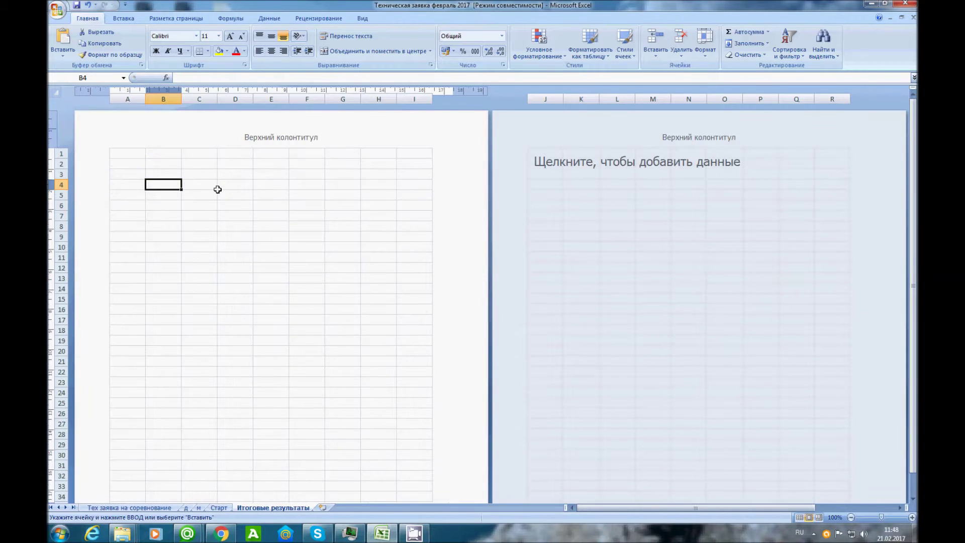
click(185, 155)
click(177, 153)
key(ctrl+v)
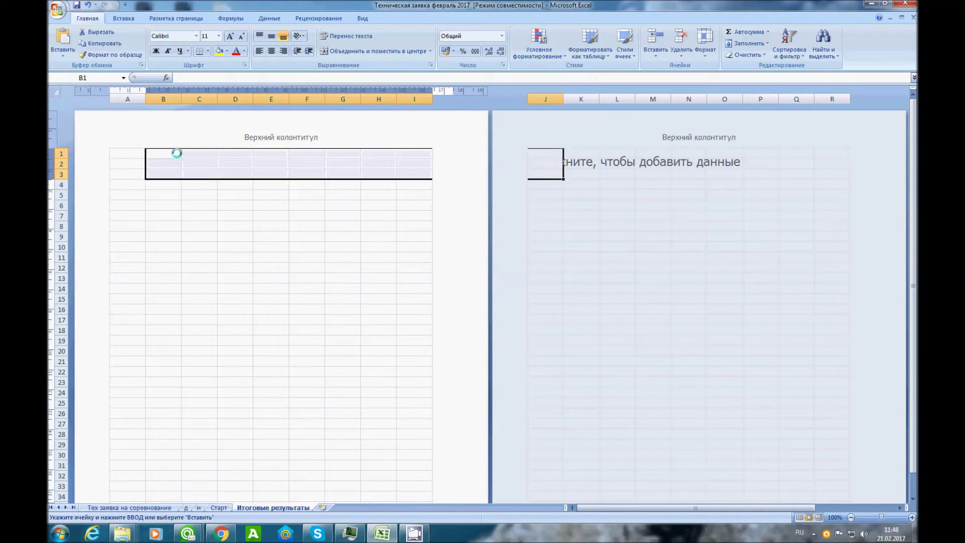
drag(146, 159, 122, 162)
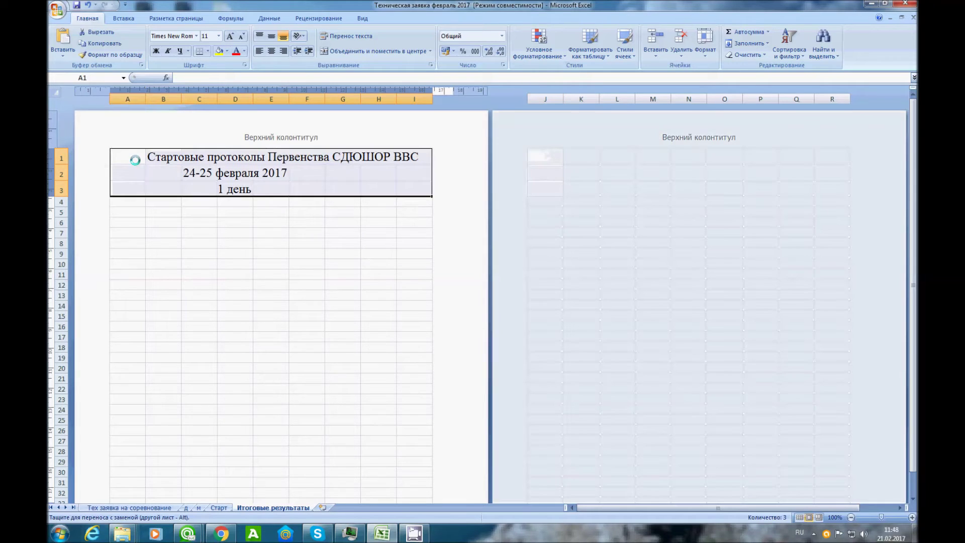
Replace the word "Стартовые" with "Итоговые" in the title in B1
double_click(166, 157)
drag(204, 158, 148, 158)
text(Итоговы)
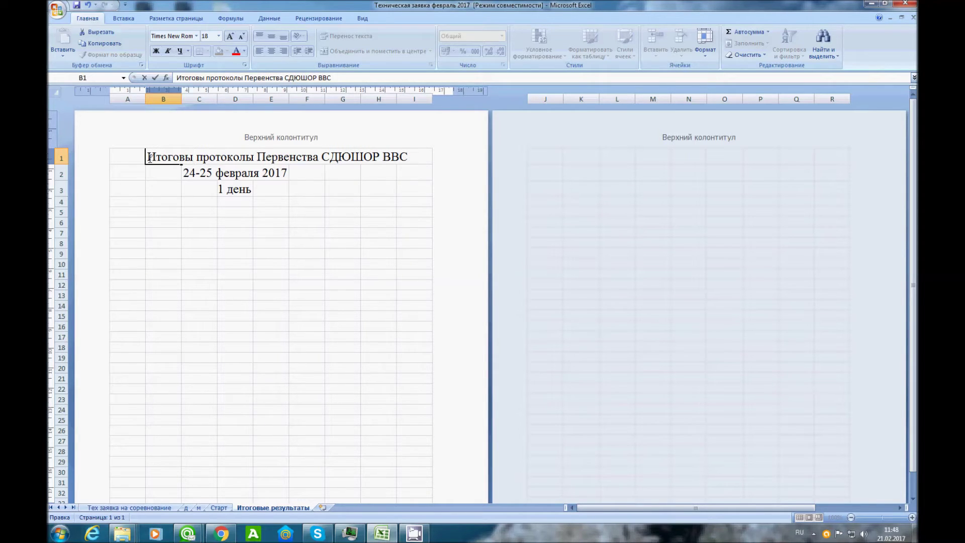
text(е)
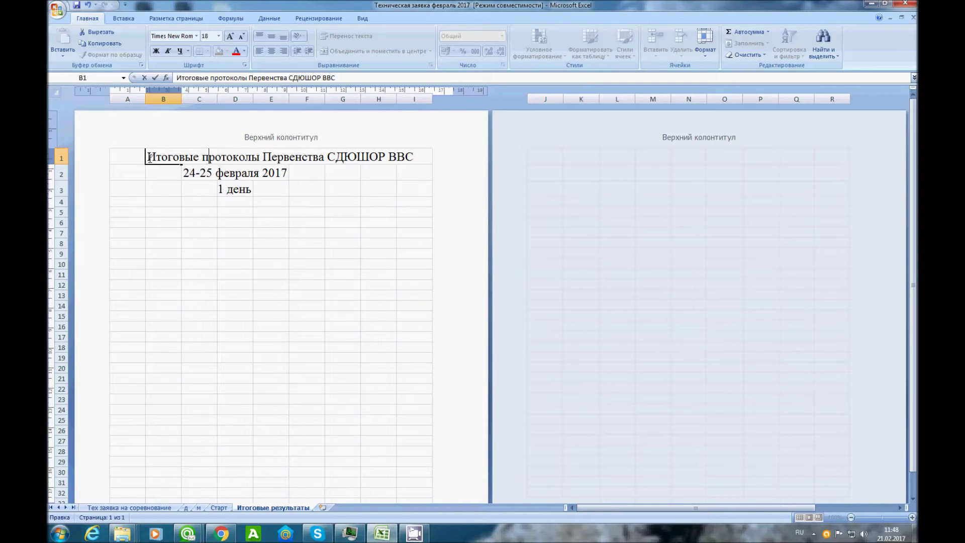
Move the "24-25 февраля 2017" and "1 день" lines one column to the right, to D2 and E3
drag(206, 173, 324, 178)
click(274, 202)
click(172, 210)
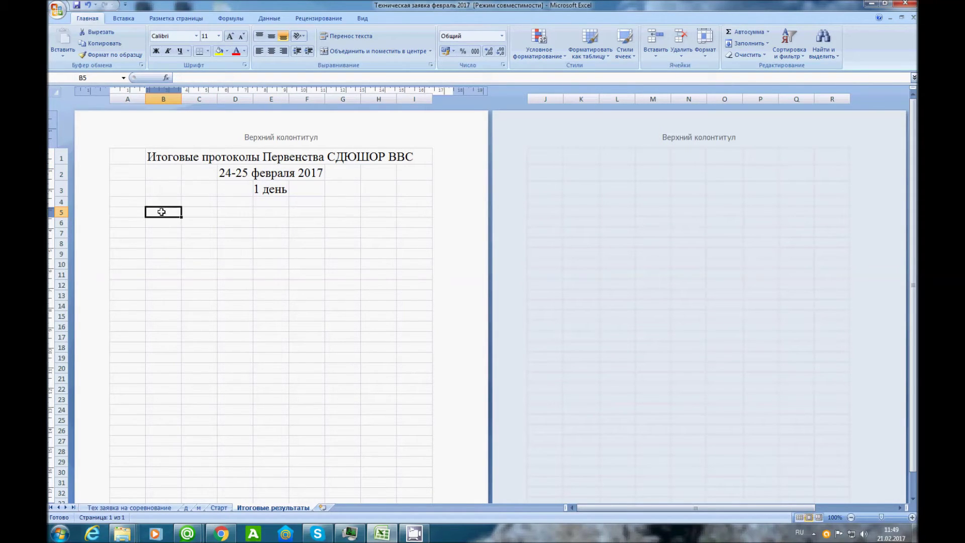
click(136, 211)
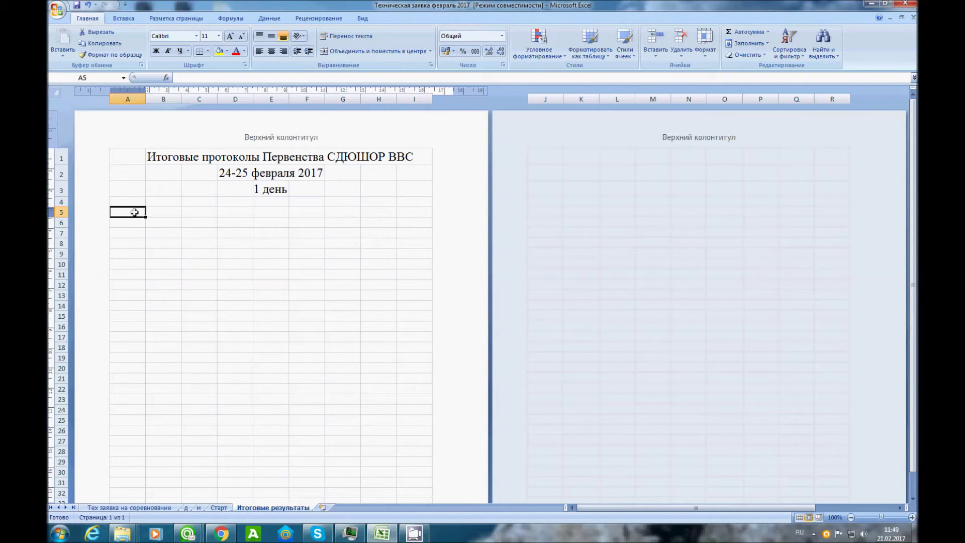
Copy the three "Умею плавать" heats A5:C26 from the Старт sheet to B5 on the Итоговые результаты sheet
click(219, 508)
click(143, 222)
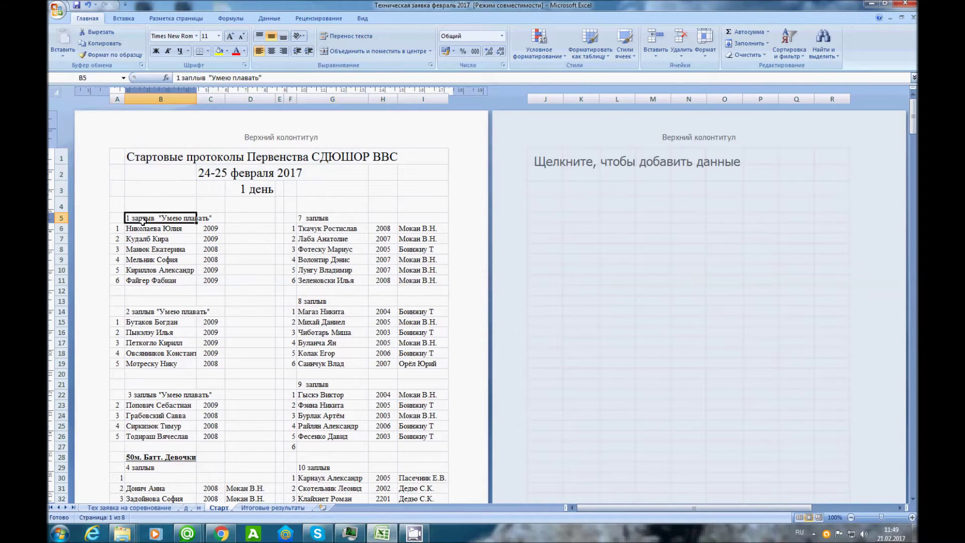
drag(117, 217, 214, 436)
key(ctrl+c)
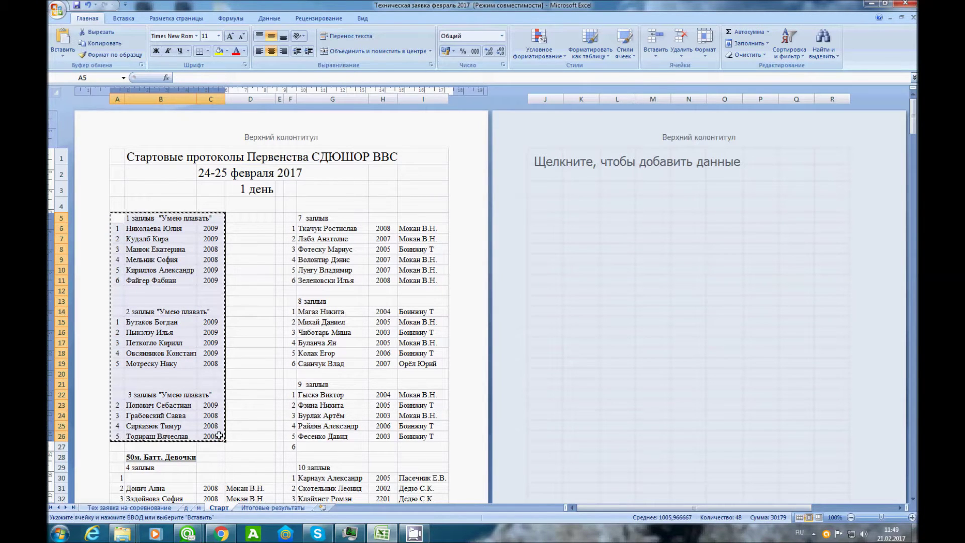
click(252, 508)
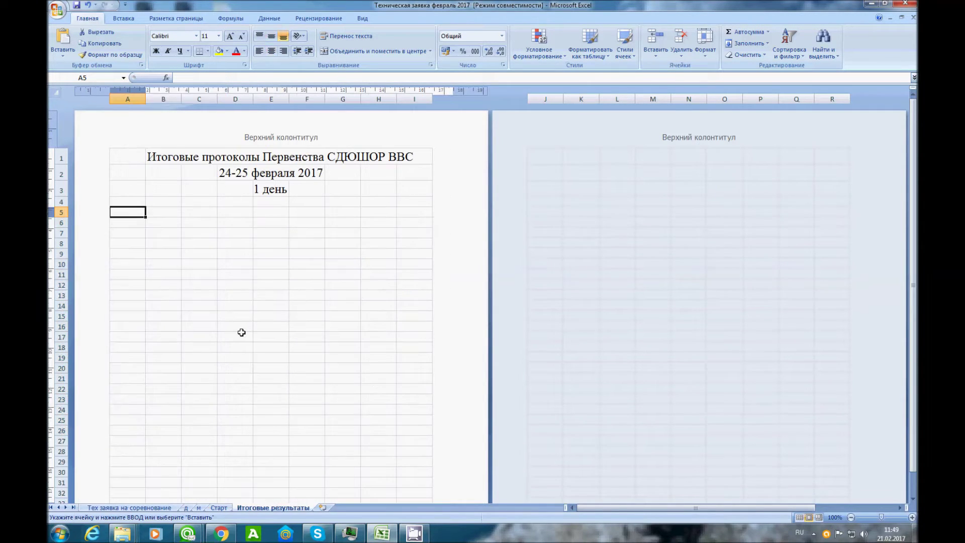
click(155, 213)
key(ctrl+v)
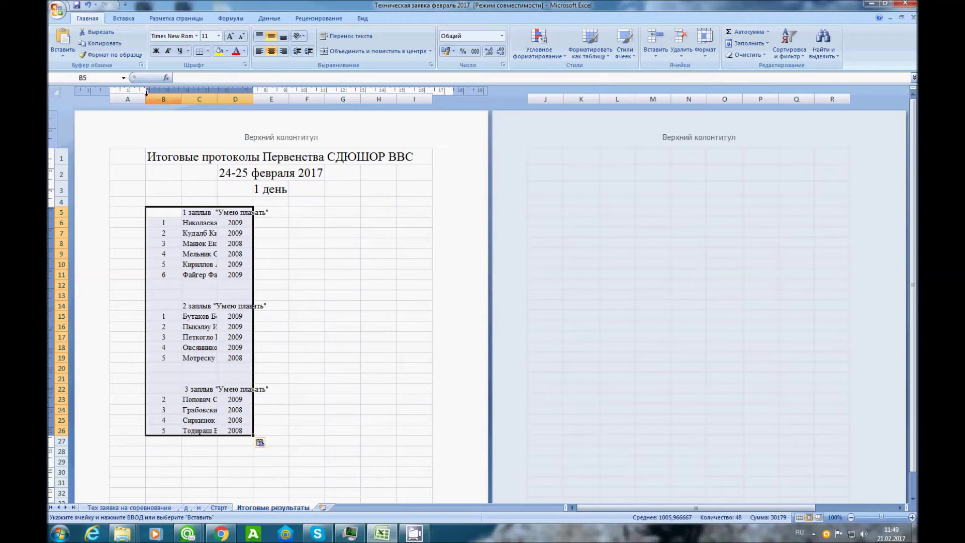
Move the pasted heats to A5 and adjust the widths of columns A to C to fit the numbers, names and birth years
drag(144, 102, 120, 100)
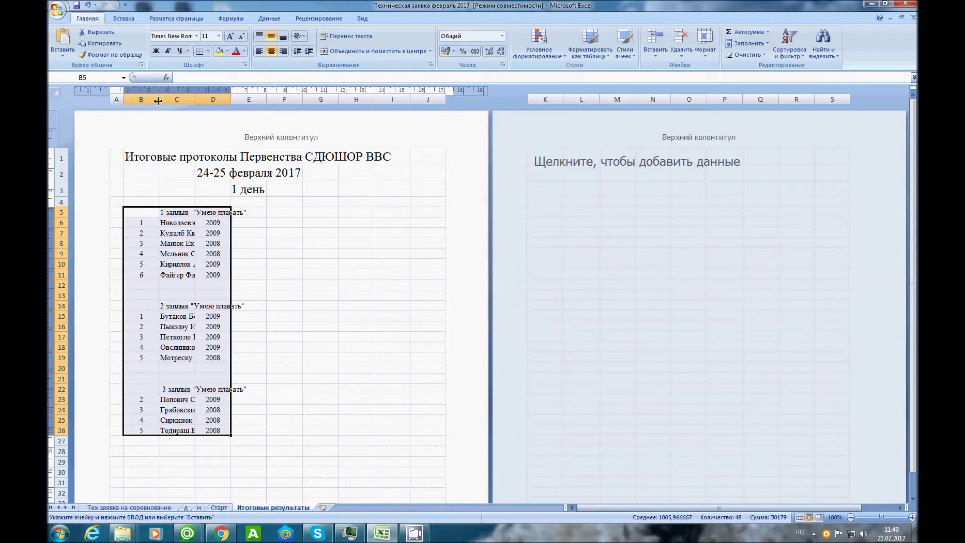
drag(124, 232, 119, 231)
drag(158, 99, 240, 101)
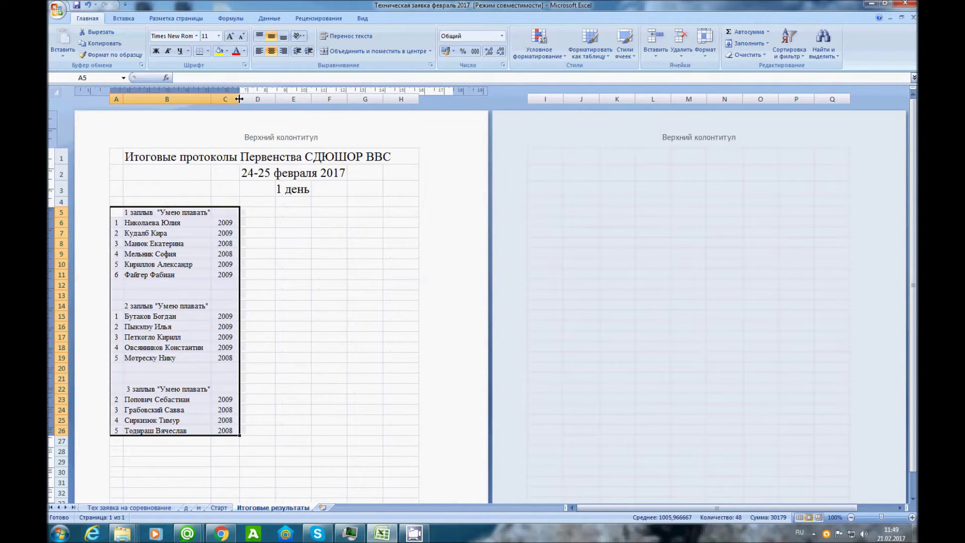
Shorten the first heat heading in B5 to "Умею плавать" and delete the second and third heat headings in B14 and B22
click(137, 215)
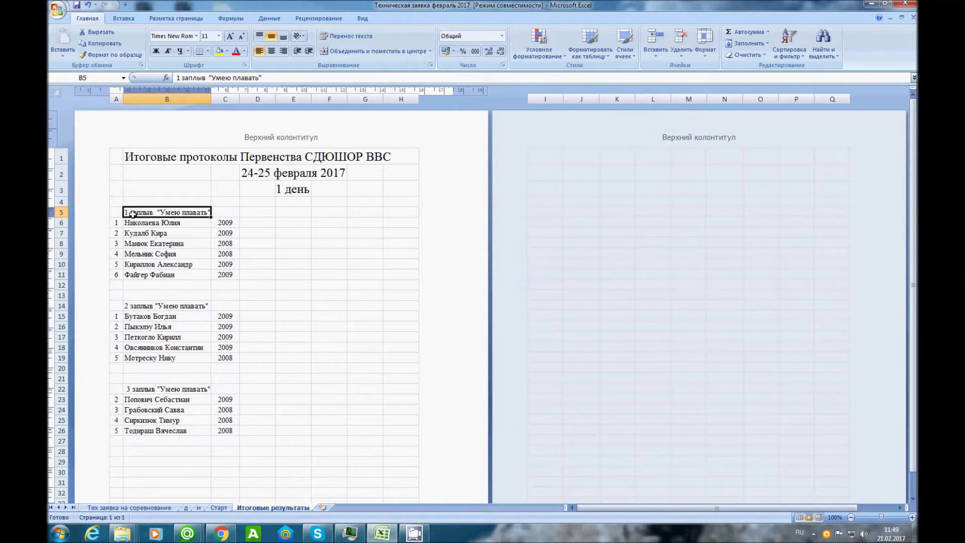
double_click(132, 213)
drag(152, 212, 125, 213)
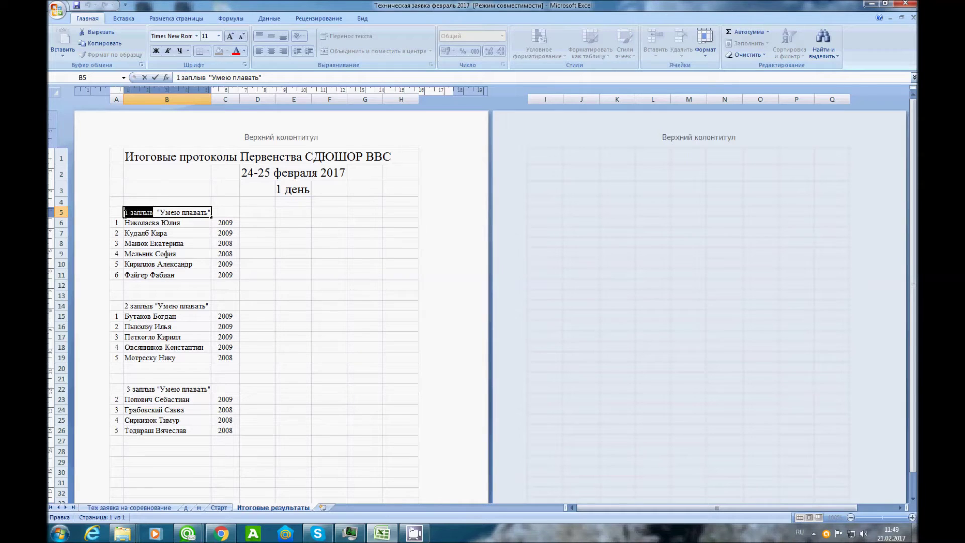
key(BackSpace)
click(259, 221)
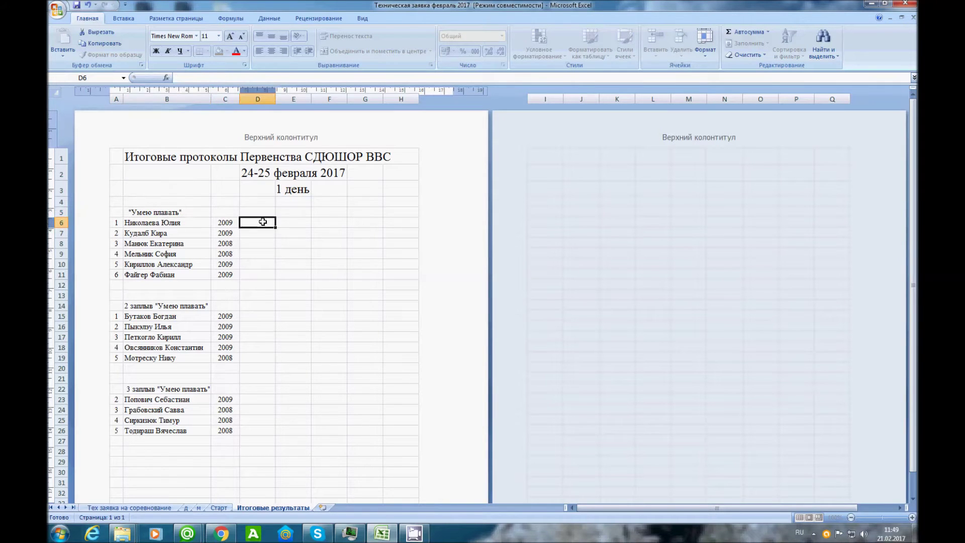
click(144, 306)
key(Delete)
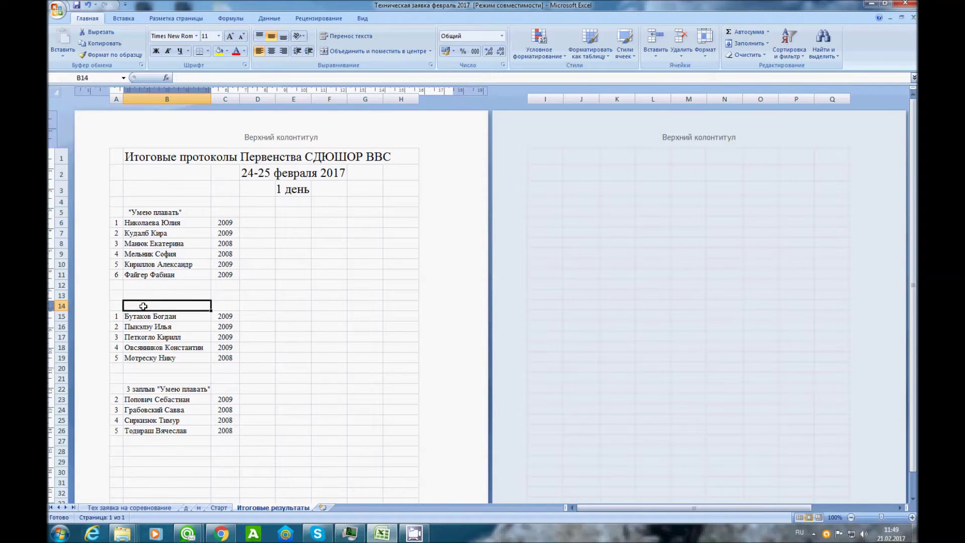
click(146, 388)
key(Delete)
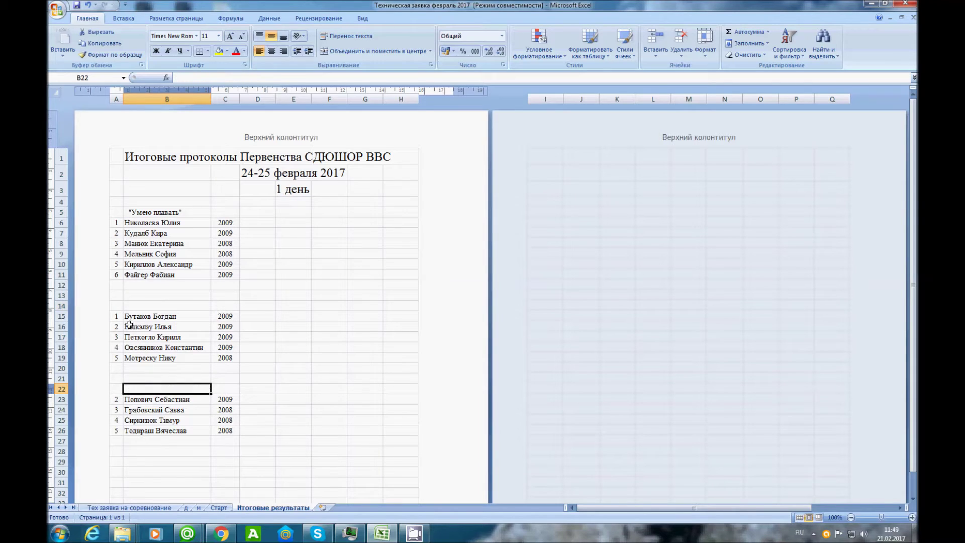
Move the second heat's swimmers to B12 and the third heat's to B17, forming one continuous list
drag(129, 316, 218, 355)
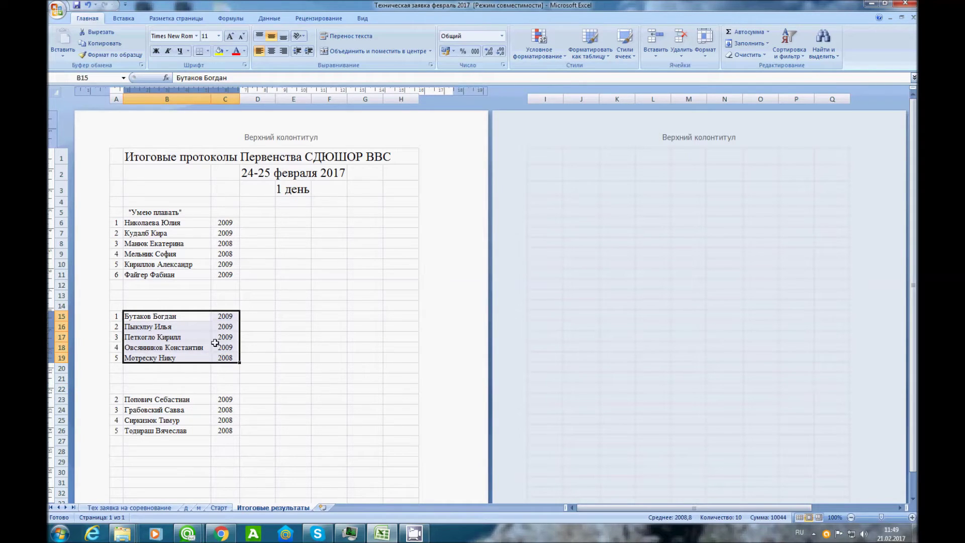
drag(190, 310, 191, 280)
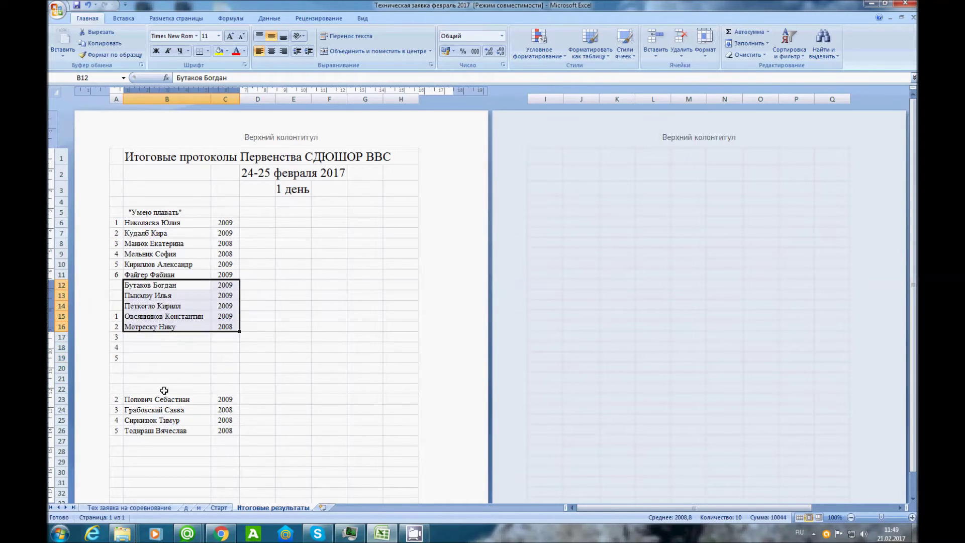
drag(139, 399, 221, 429)
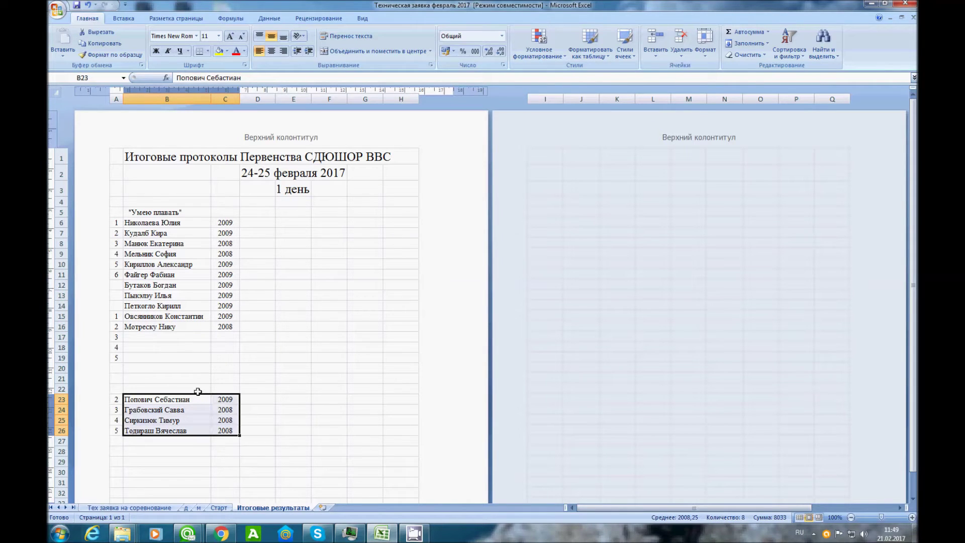
drag(198, 396, 205, 341)
click(280, 348)
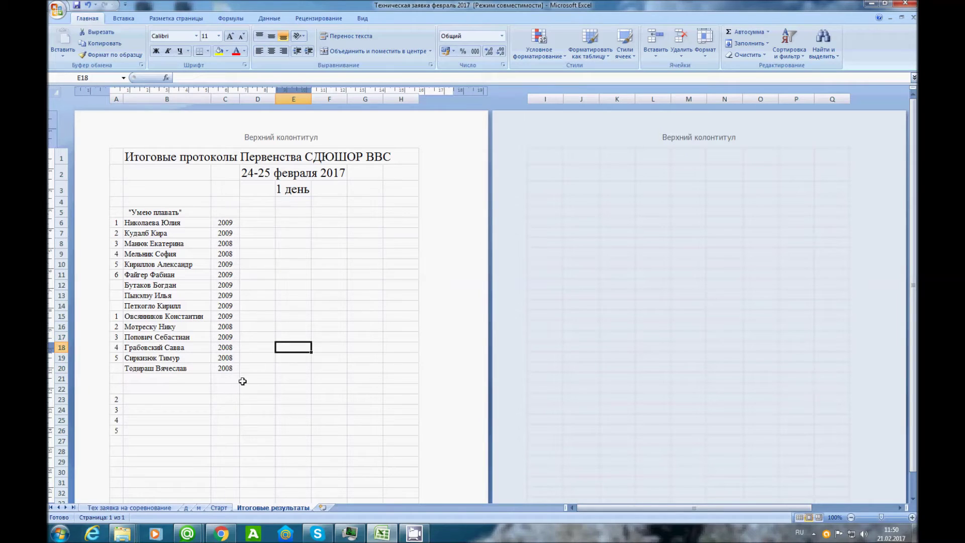
Delete the leftover lane numbers in A23:A26 and A15:A19
drag(119, 394, 116, 431)
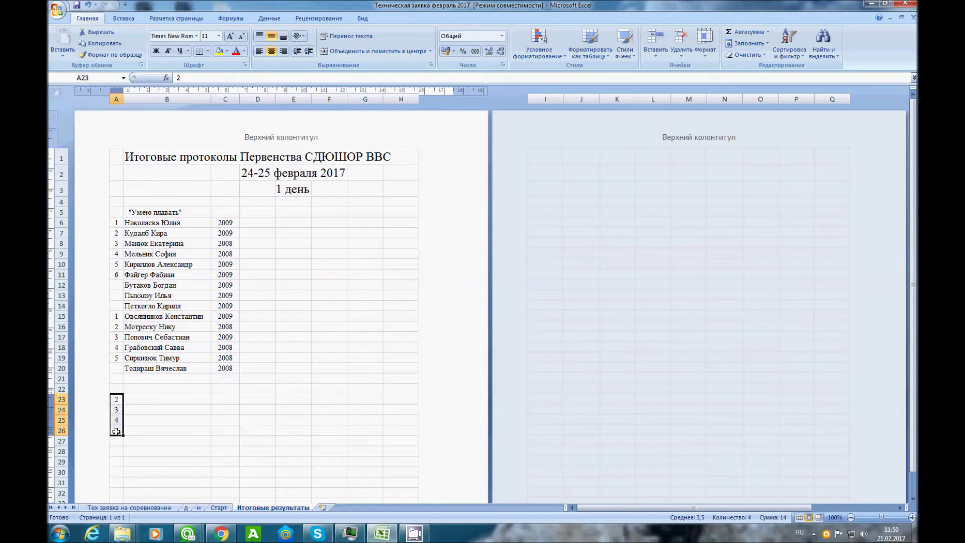
key(Delete)
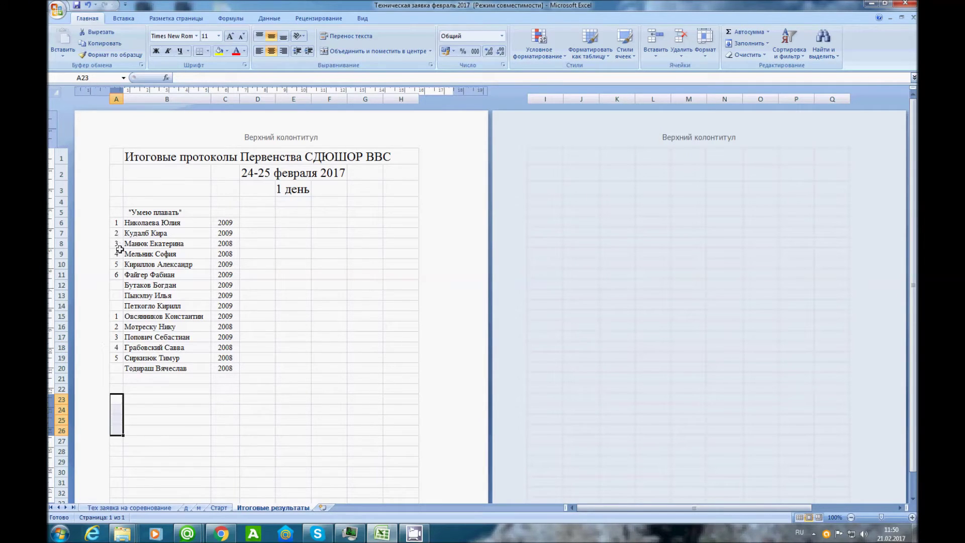
drag(116, 314, 116, 371)
key(Delete)
Number the remaining "Умею плавать" swimmers from 7 to 15 in A12:A20, continuing the list
click(116, 286)
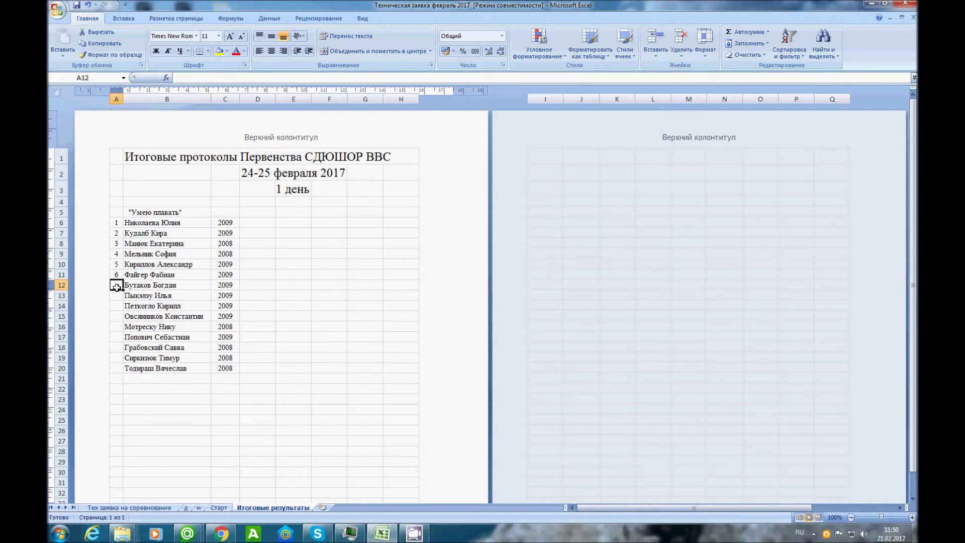
text(7)
key(Return)
text(8)
key(Return)
text(9)
key(Return)
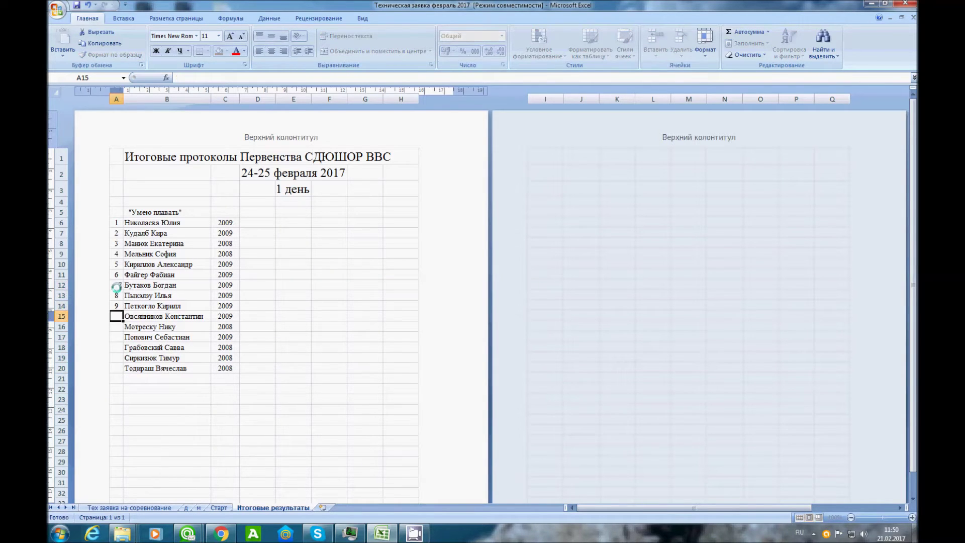
text(10)
key(Return)
text(11)
key(Return)
text(12)
key(Return)
text(13)
key(Return)
text(14)
key(Return)
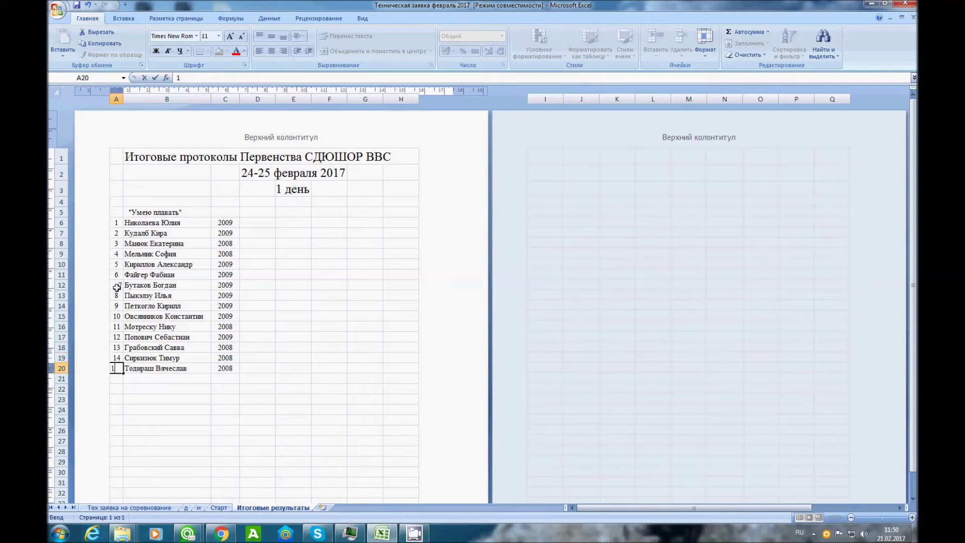
text(1)
key(Return)
key(Up)
text(15)
key(Return)
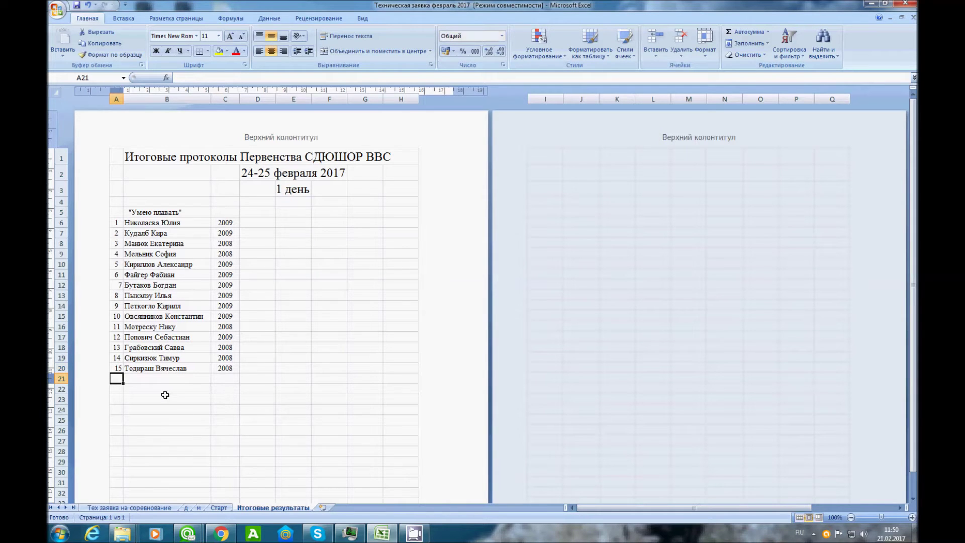
Copy the heading "50м. Батт. Девочки" from B28 of the Старт sheet to B23 of Итоговые результаты
click(165, 398)
scroll(167, 389, down, 3)
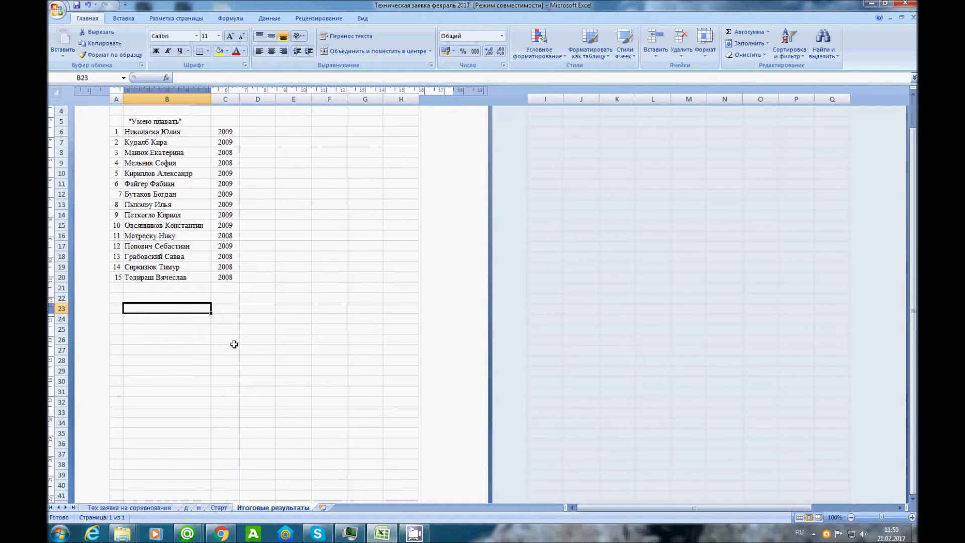
click(218, 507)
scroll(207, 306, down, 5)
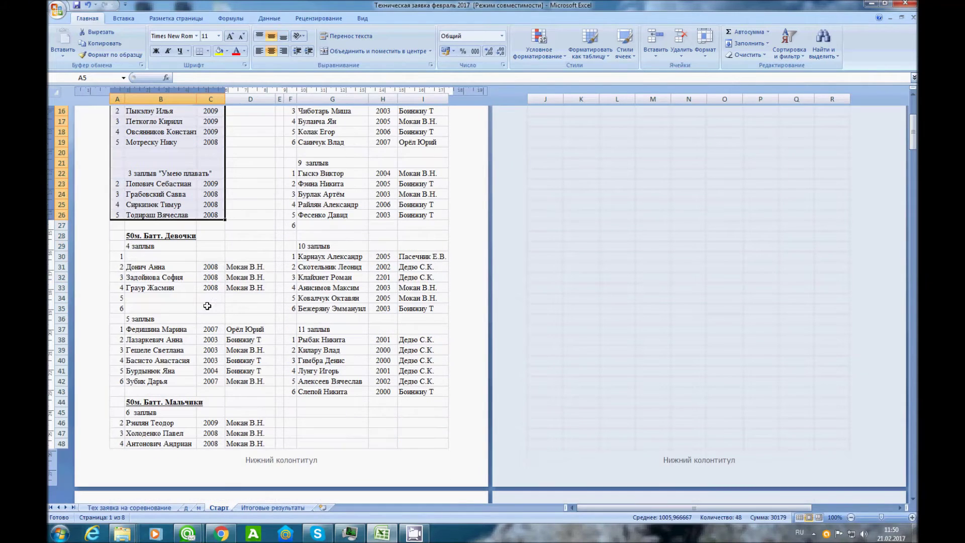
drag(137, 234, 138, 256)
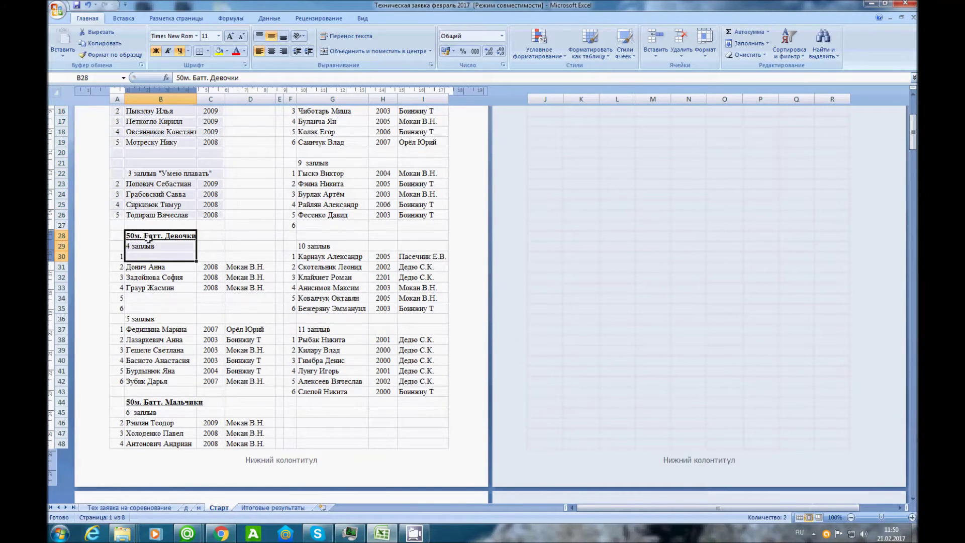
scroll(147, 239, down, 3)
click(174, 185)
click(156, 141)
key(ctrl+c)
click(273, 508)
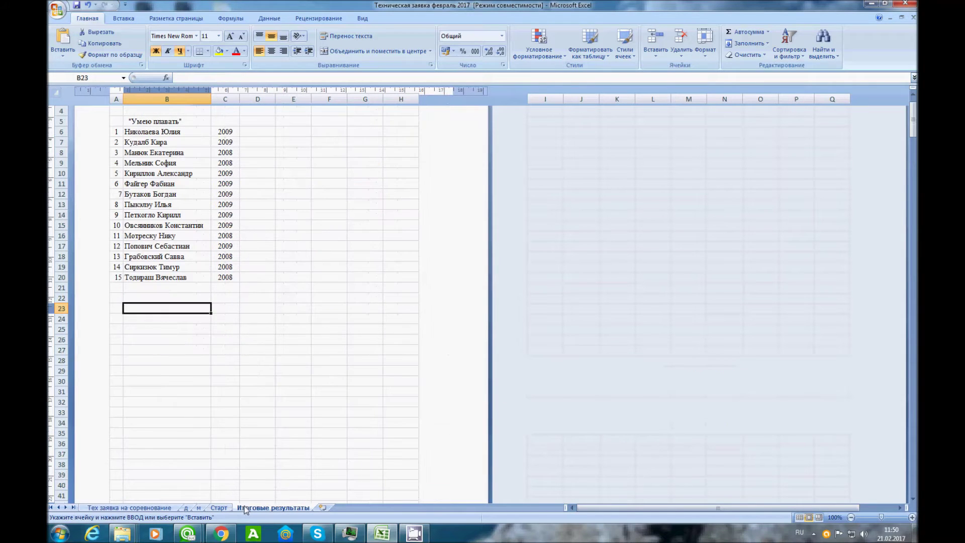
key(ctrl+v)
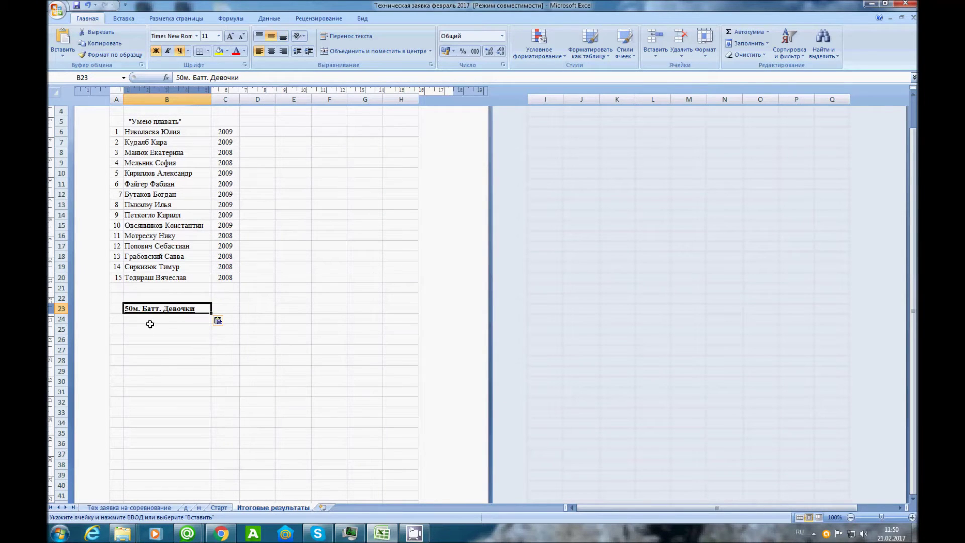
Copy the girls' fourth and fifth heats from A30:D42 of Старт to A24 of Итоговые результаты and delete the pasted lane numbers in A24:A36
click(149, 327)
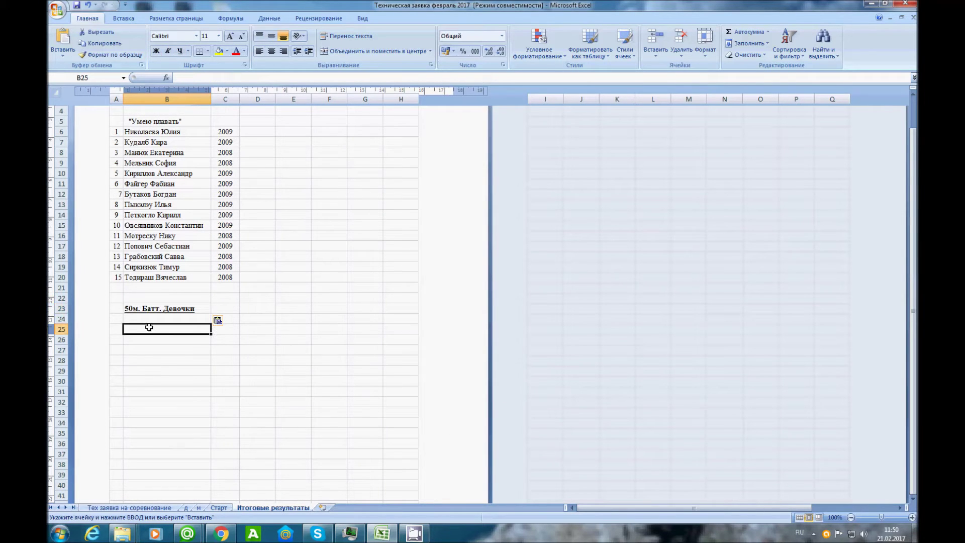
click(219, 508)
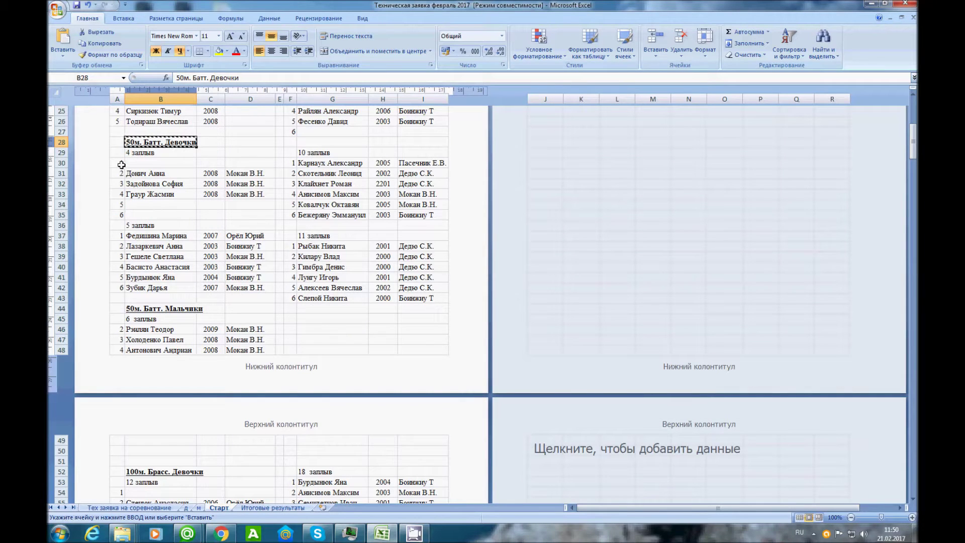
drag(121, 164, 250, 345)
drag(119, 164, 256, 290)
key(ctrl+c)
click(273, 507)
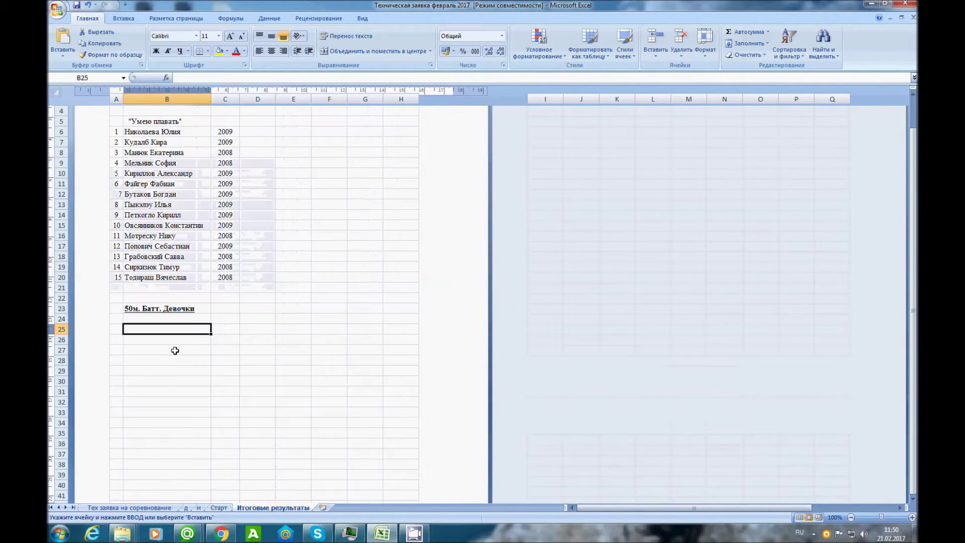
click(119, 322)
key(ctrl+v)
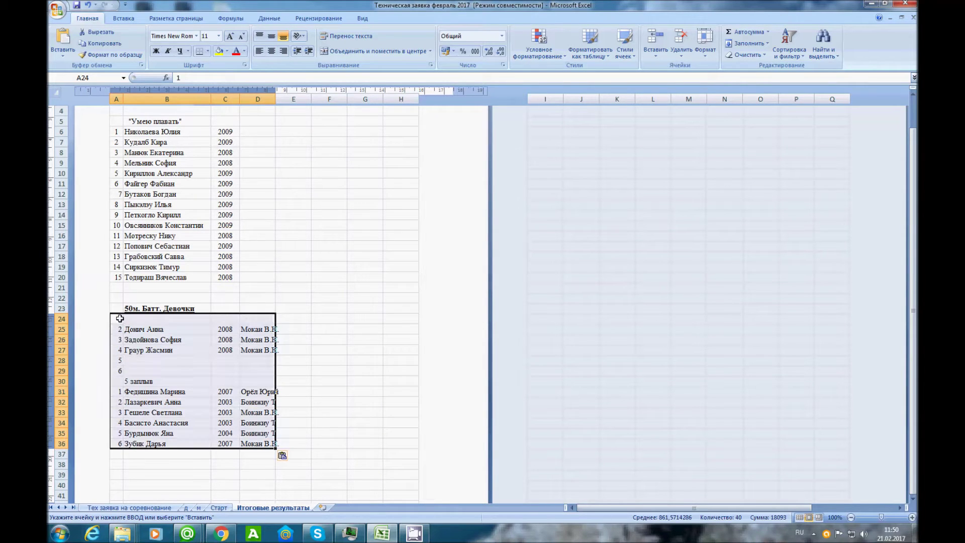
drag(119, 318, 118, 440)
key(Delete)
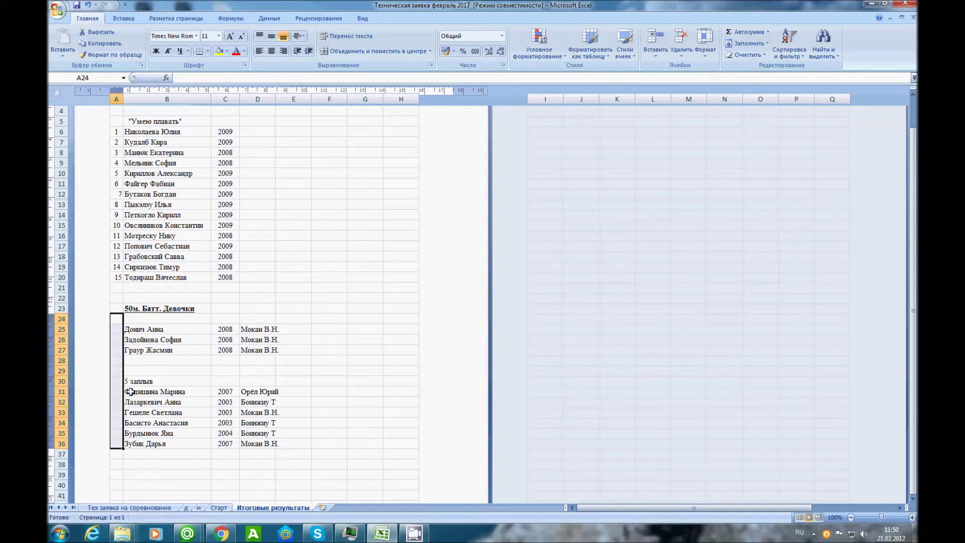
Delete the "5 заплыв" label in B30 and move that heat's swimmers up to B28, directly below the preceding heat
click(133, 382)
key(Delete)
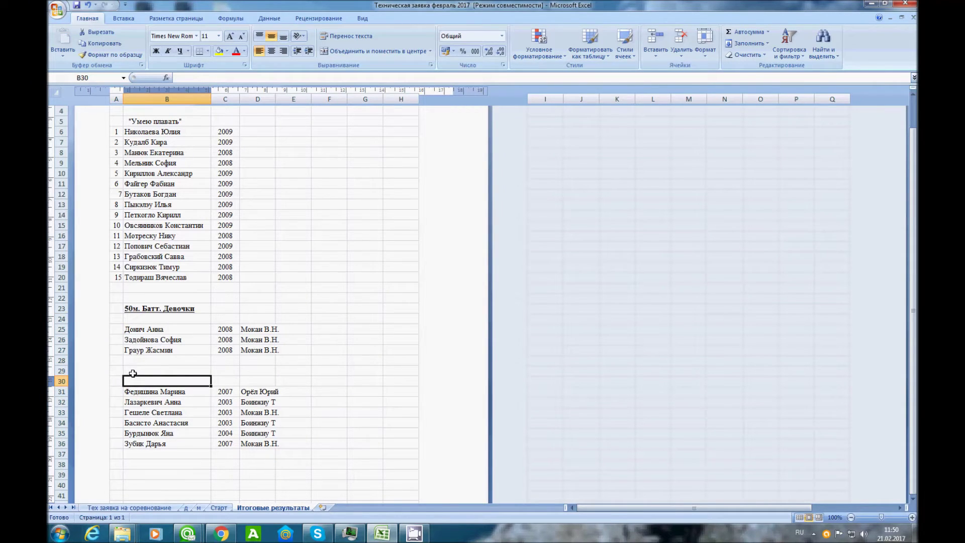
drag(131, 392, 251, 444)
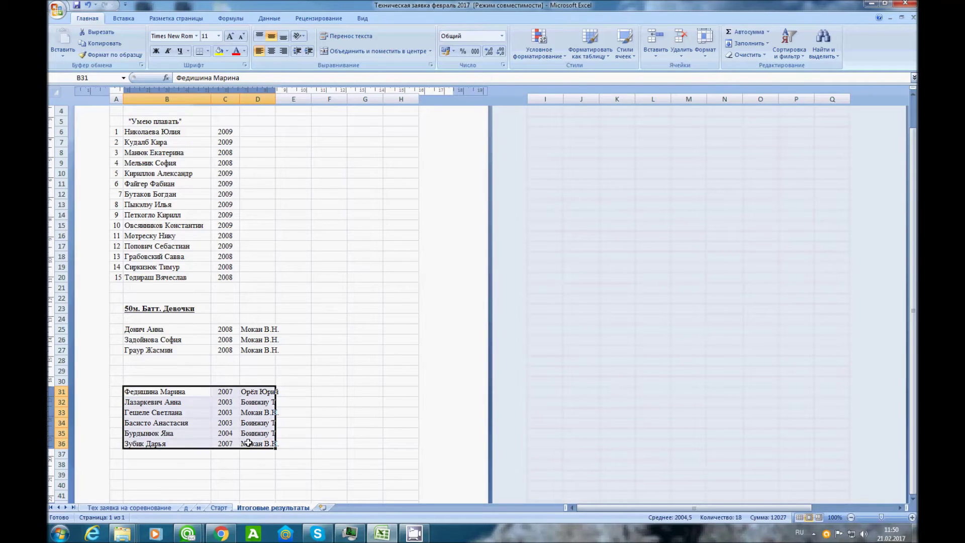
drag(185, 386, 191, 355)
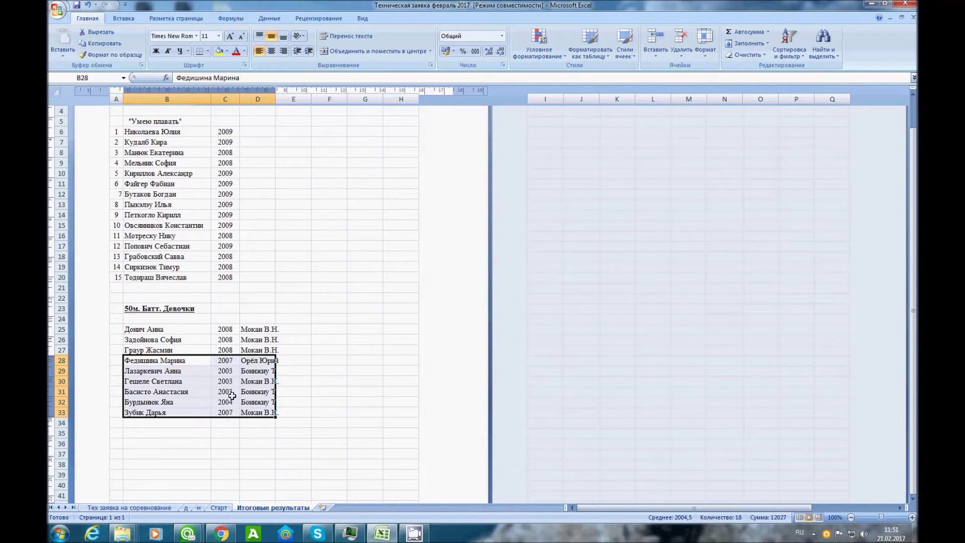
Move the coaches' names from D25:D33 to F25:F33 and widen column F to fit them
drag(250, 331, 259, 413)
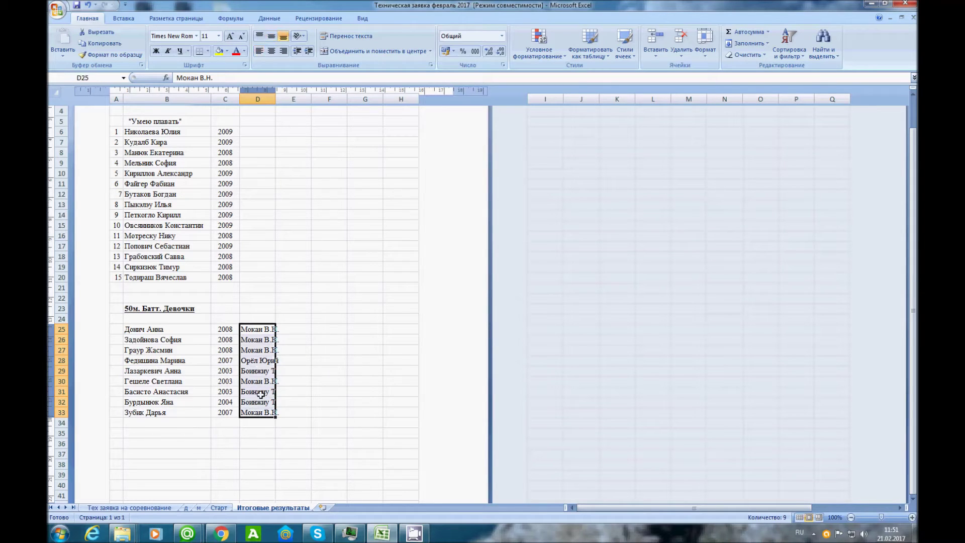
drag(275, 364, 330, 365)
drag(347, 100, 358, 101)
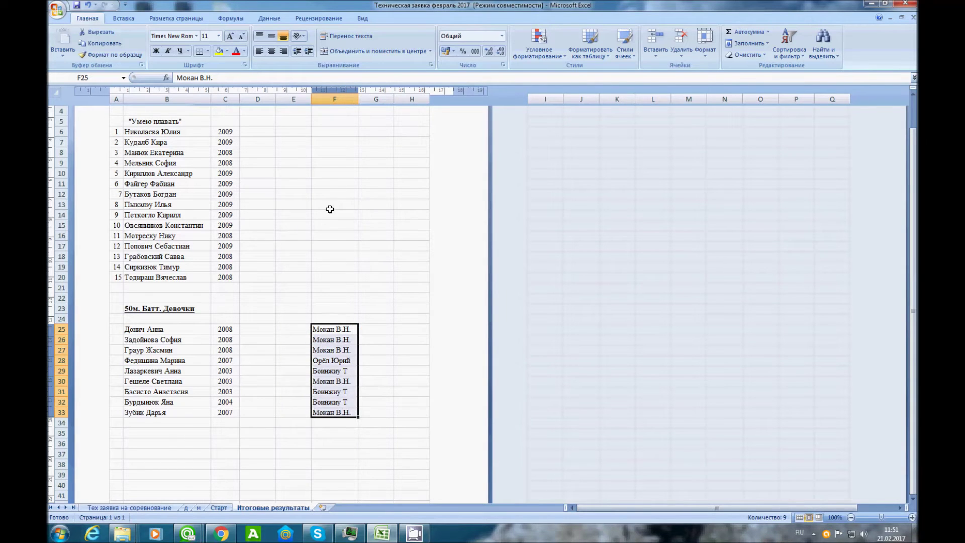
Enter the column headings №, Фамилия Имя, год рож, время, разряд and тренер in A4:F4
scroll(330, 209, up, 3)
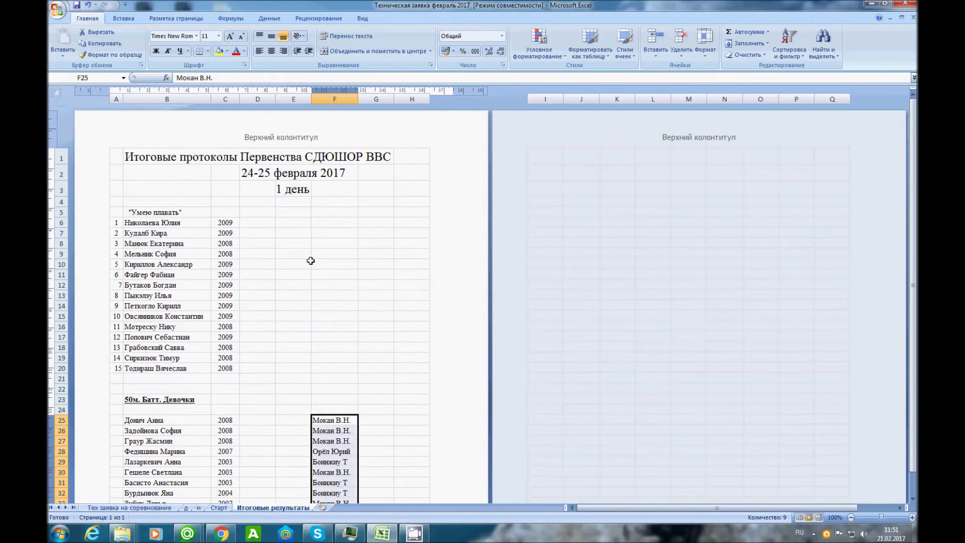
click(117, 202)
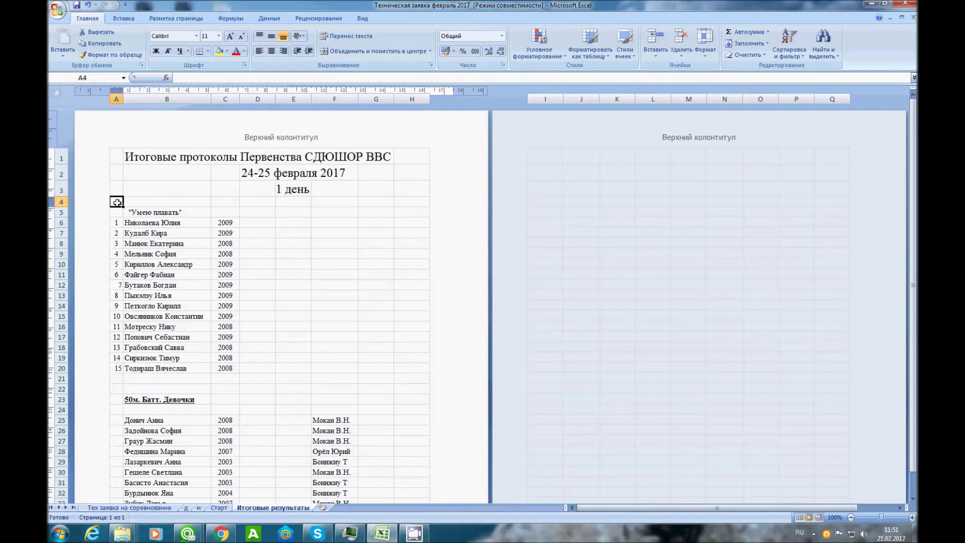
text(№)
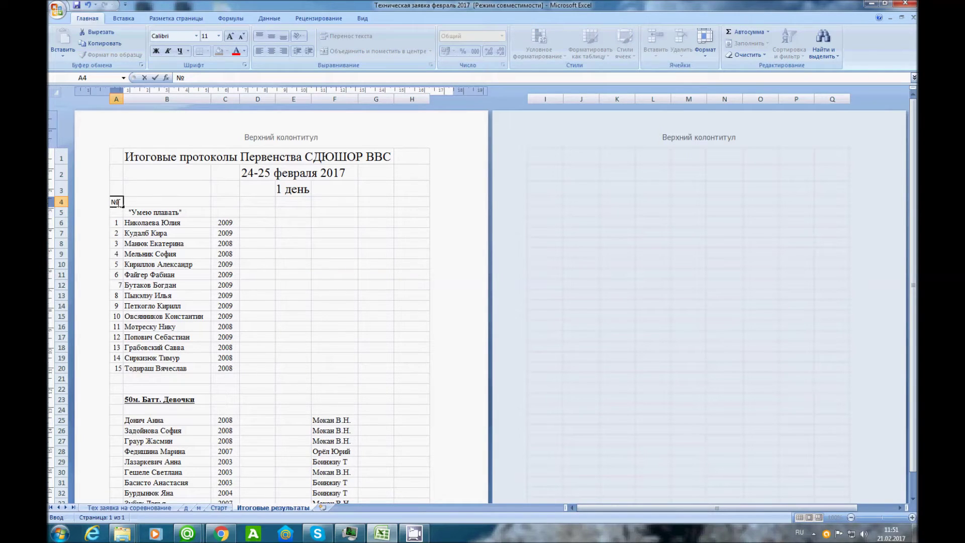
key(Tab)
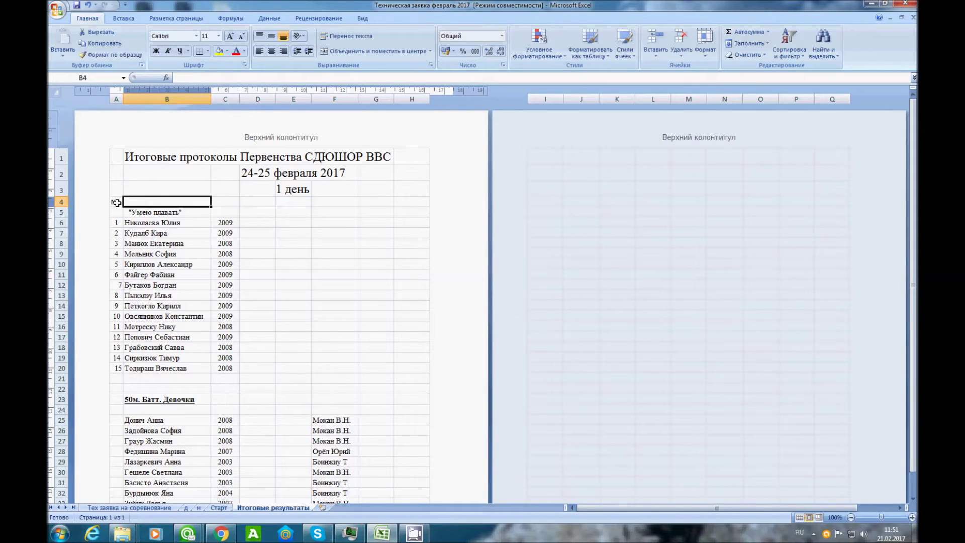
text(Фамилия И)
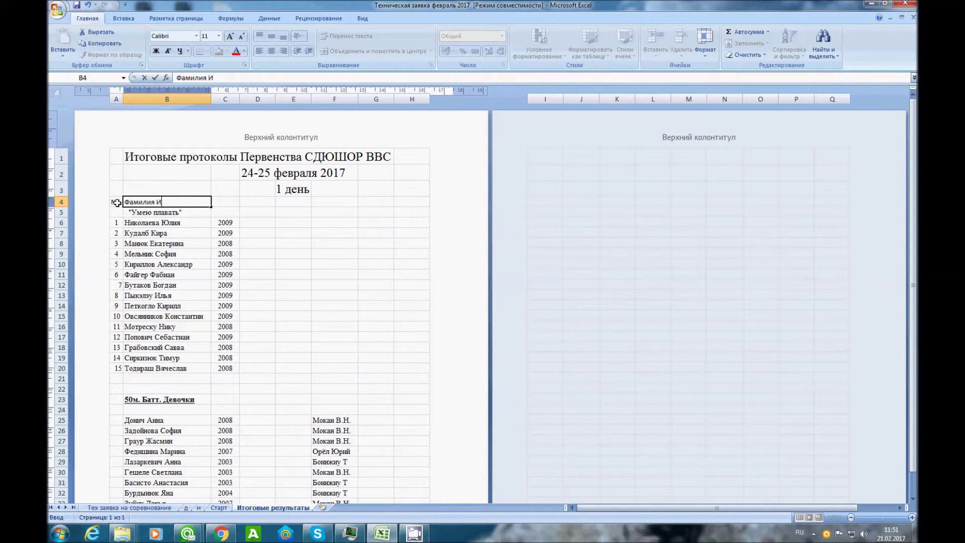
key(Tab)
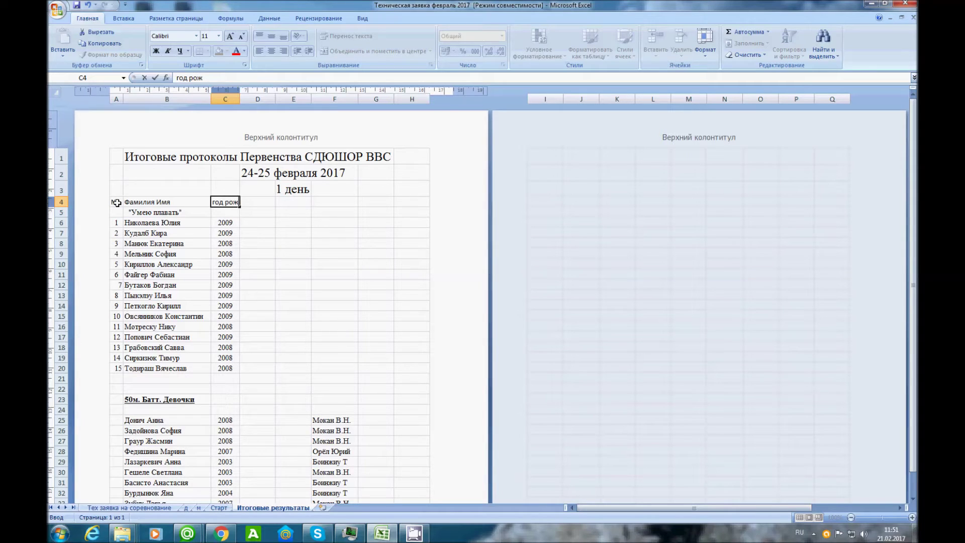
key(Tab)
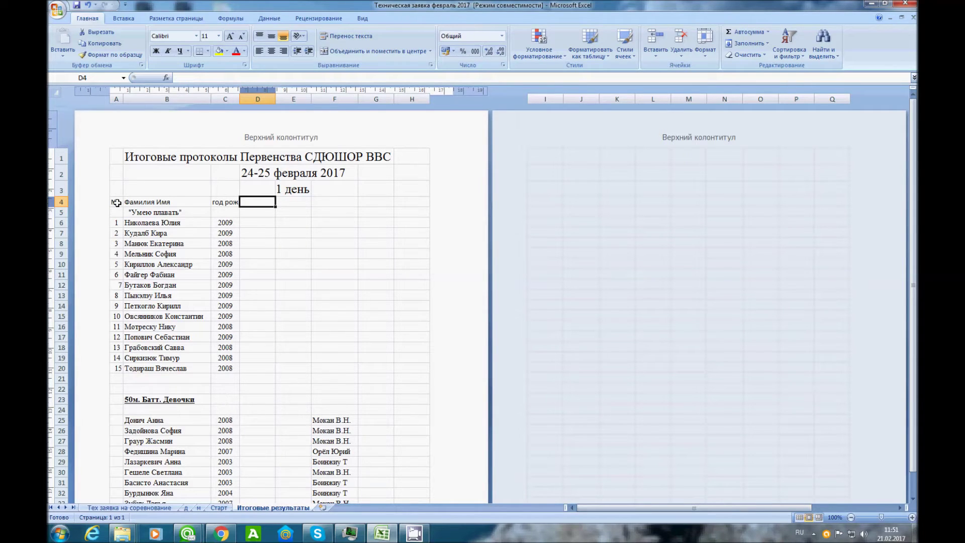
text(время)
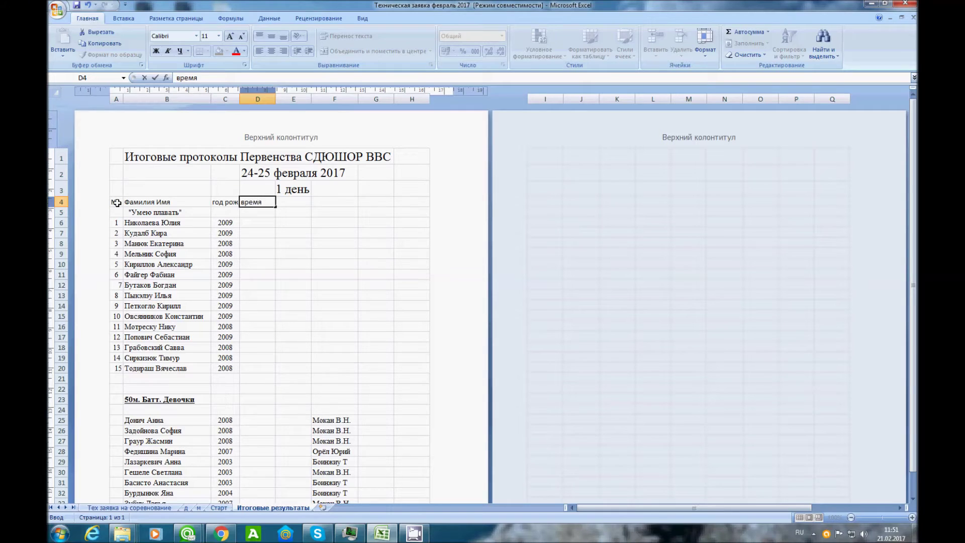
key(Tab)
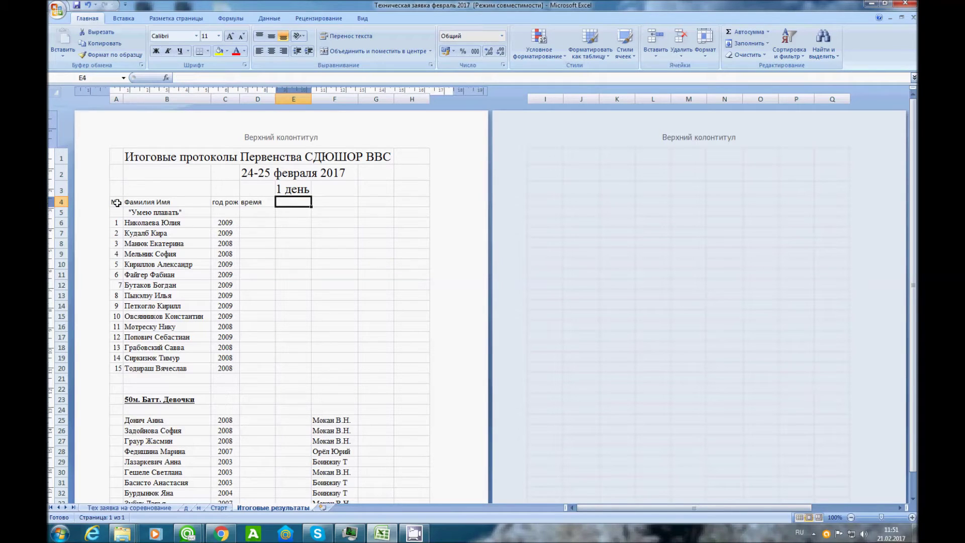
text(разряд)
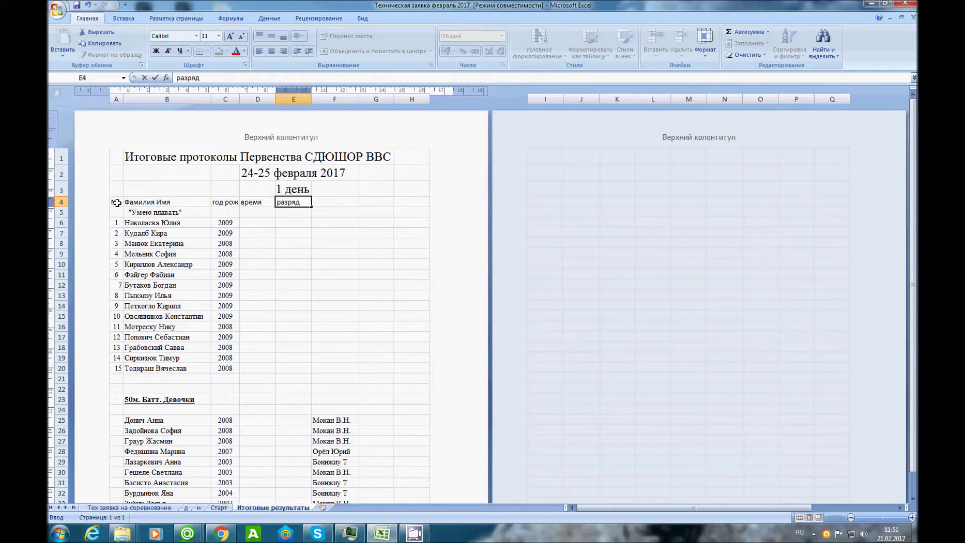
key(Tab)
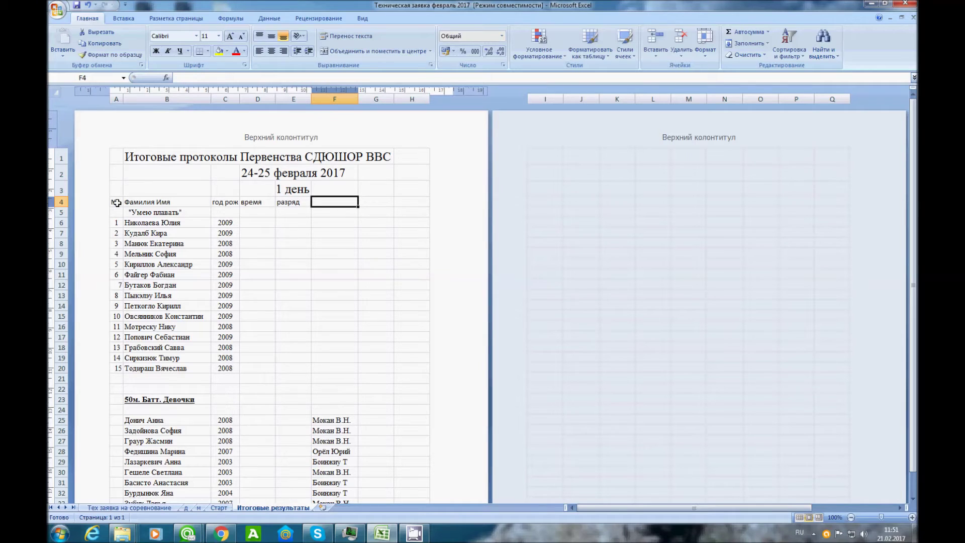
text(тренер)
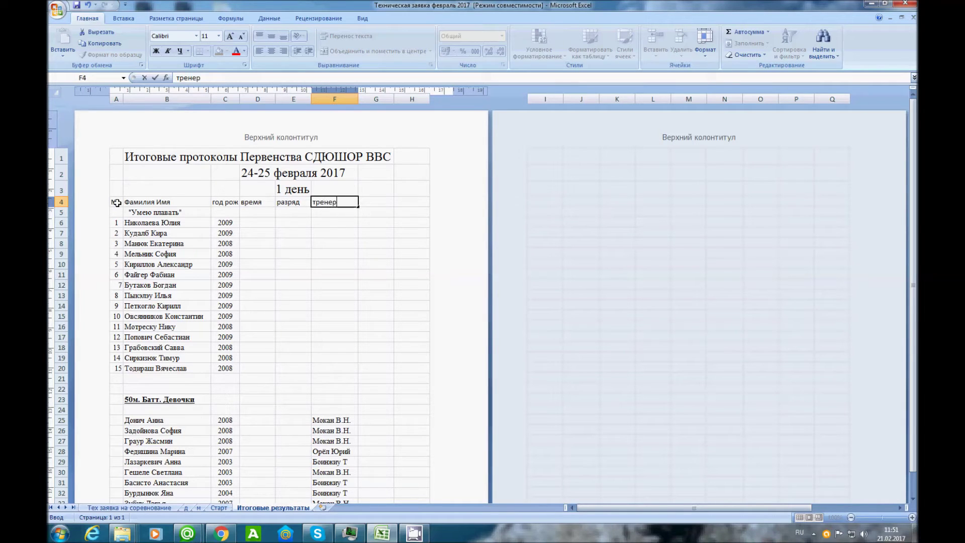
Center the время, разряд and тренер headings in D4:F4
click(251, 205)
click(271, 51)
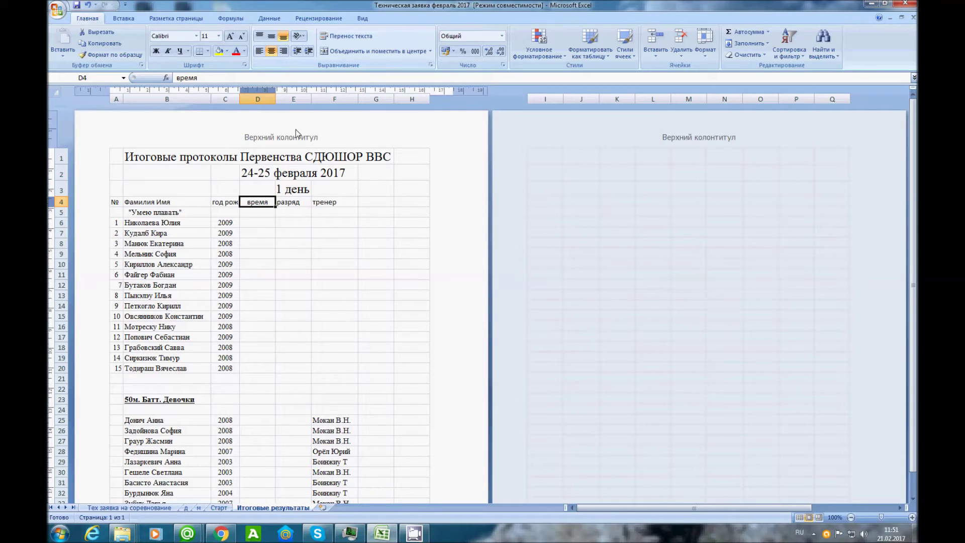
click(294, 200)
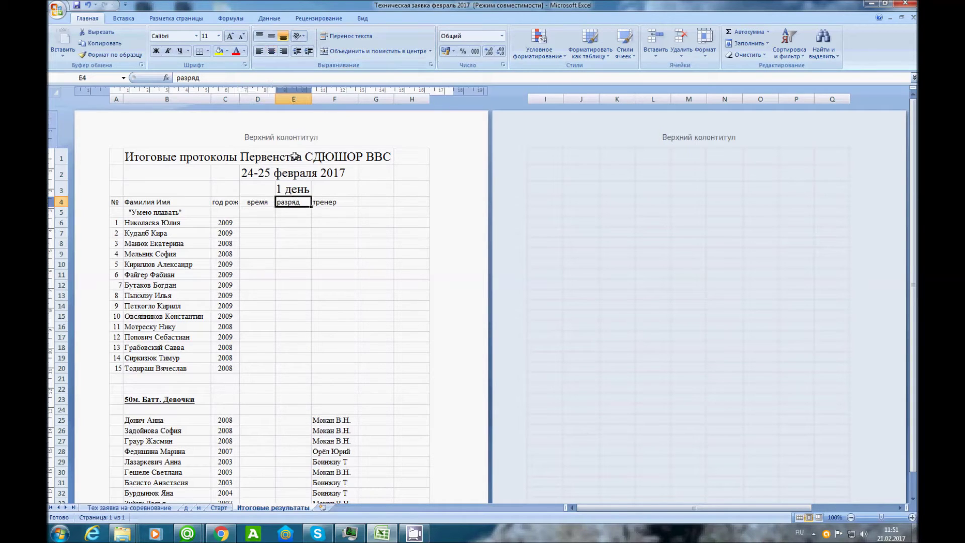
click(271, 51)
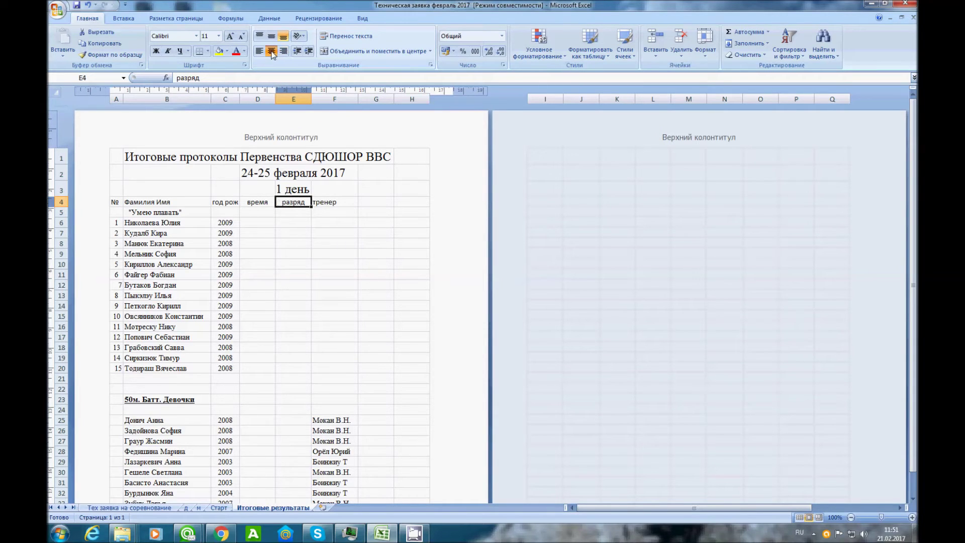
click(345, 203)
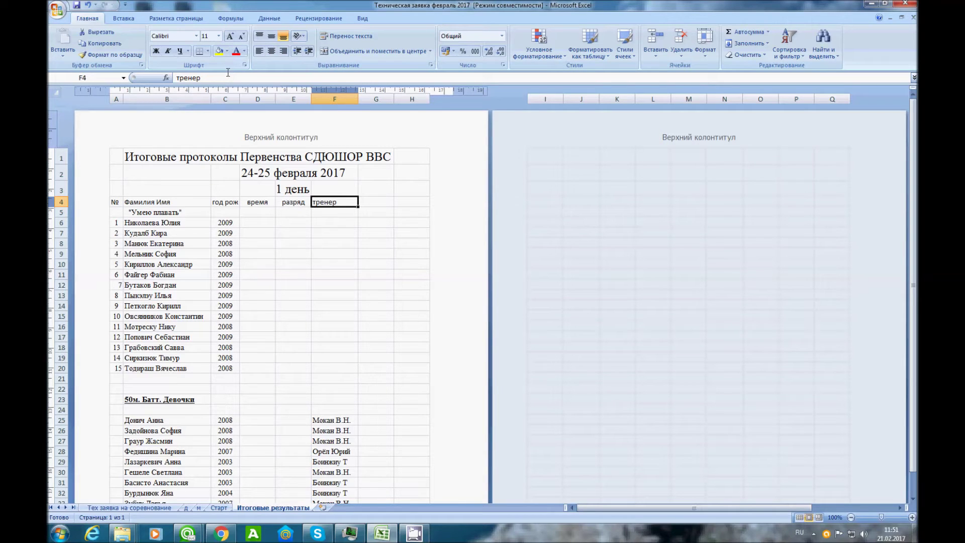
click(271, 52)
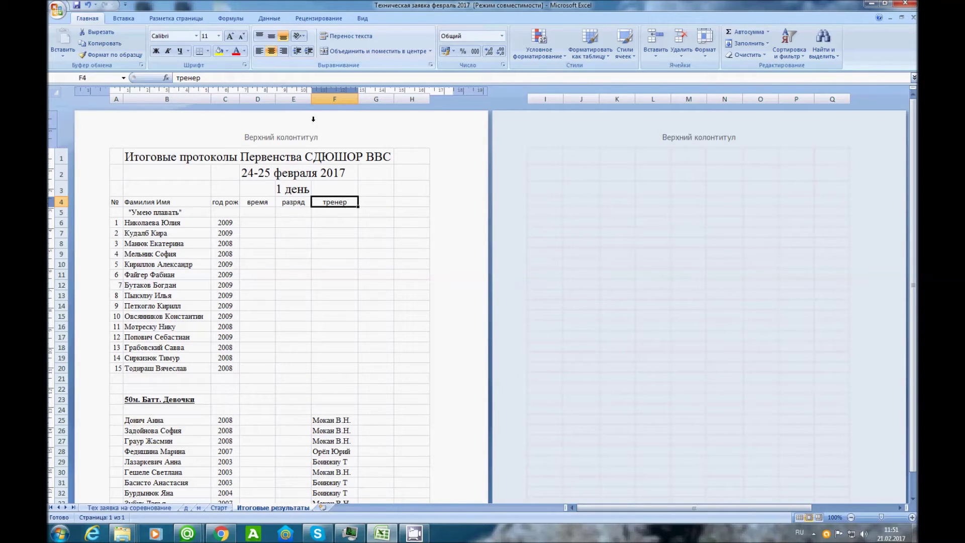
Copy the event heading "50м. Батт. Мальчики" from B44 of Старт to B35 of Итоговые результаты
scroll(252, 255, down, 8)
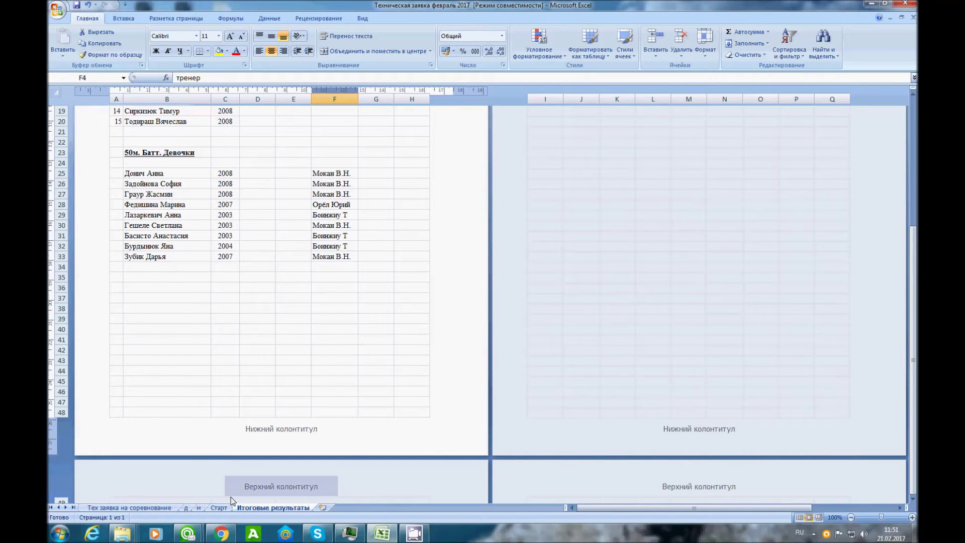
click(219, 507)
click(157, 310)
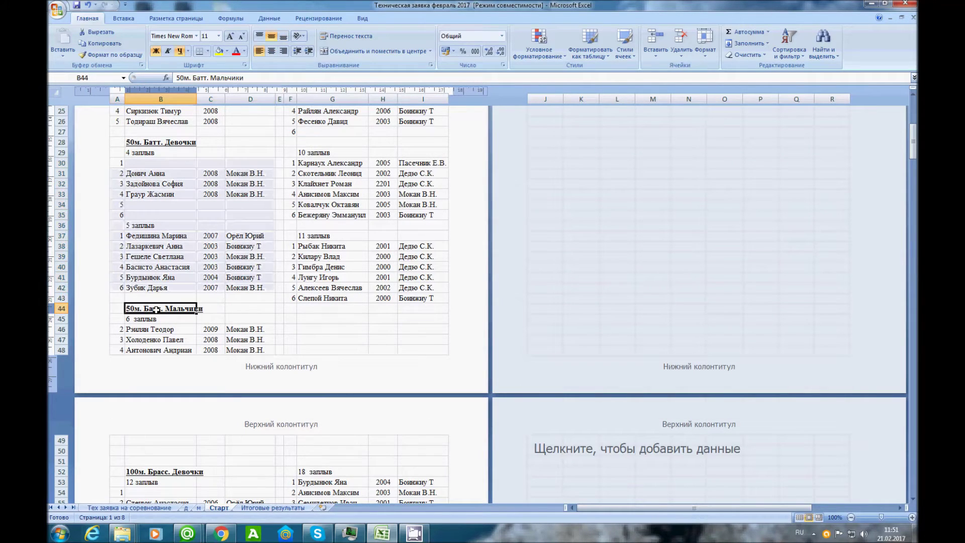
key(ctrl+c)
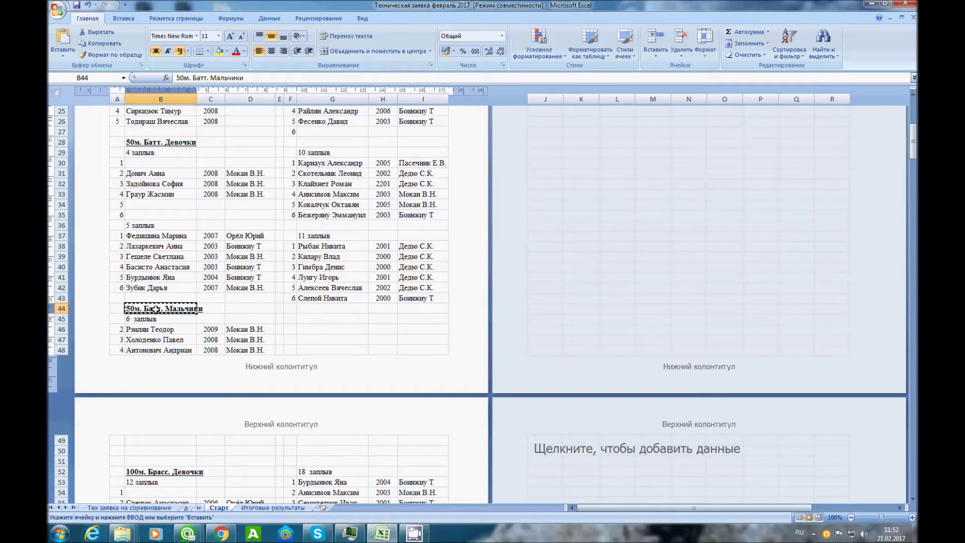
click(272, 508)
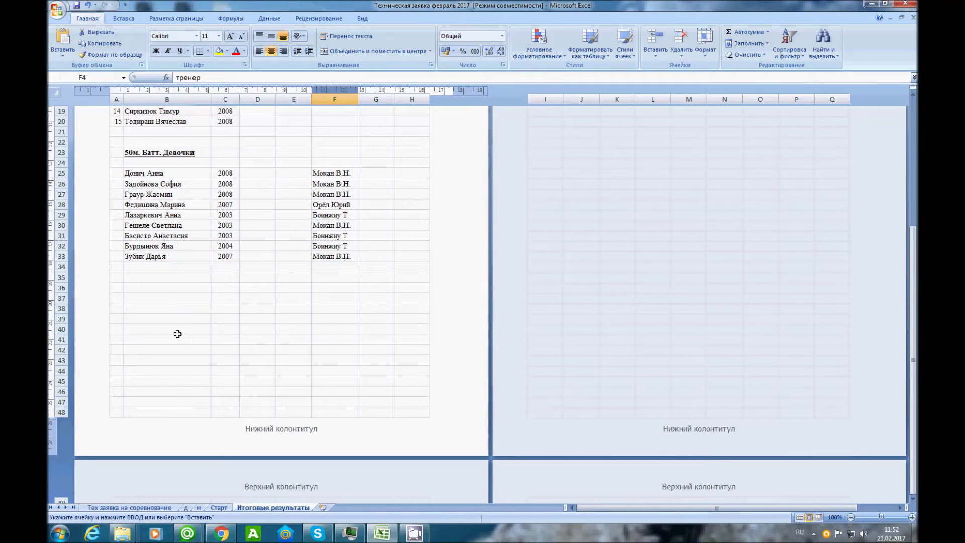
click(160, 280)
key(ctrl+v)
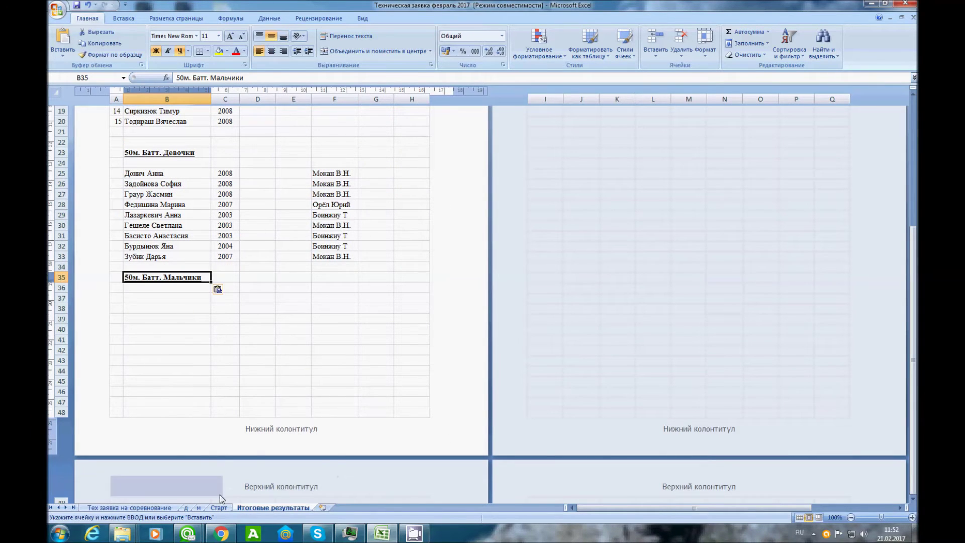
Copy the boys' sixth-heat swimmers from B46:D48 of Старт to B37 of Итоговые результаты
click(219, 507)
scroll(191, 334, down, 1)
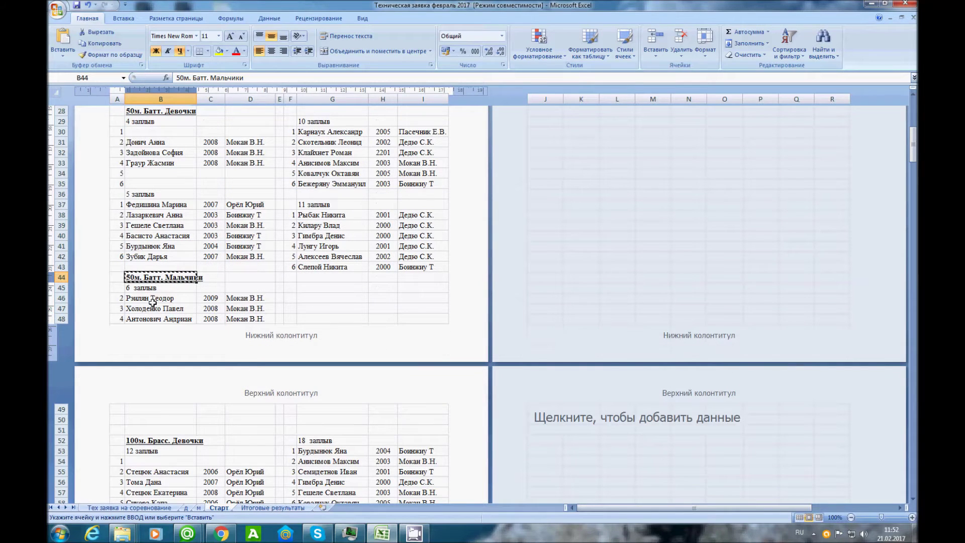
drag(137, 298, 252, 316)
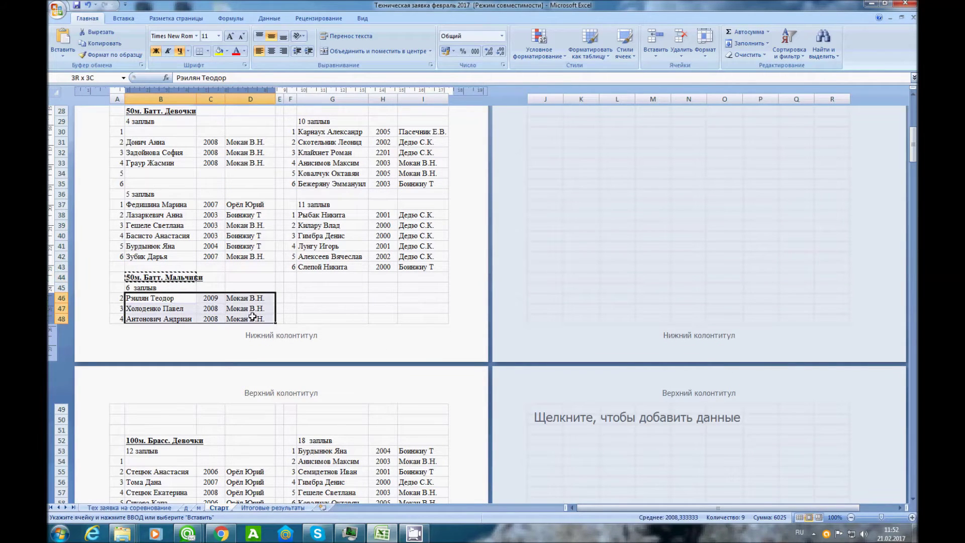
key(ctrl+c)
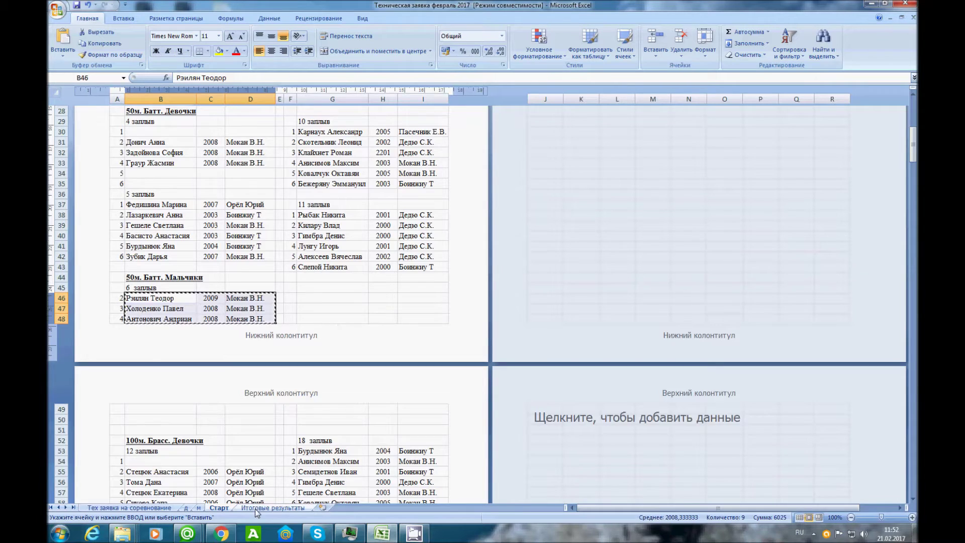
click(273, 508)
click(173, 294)
key(ctrl+v)
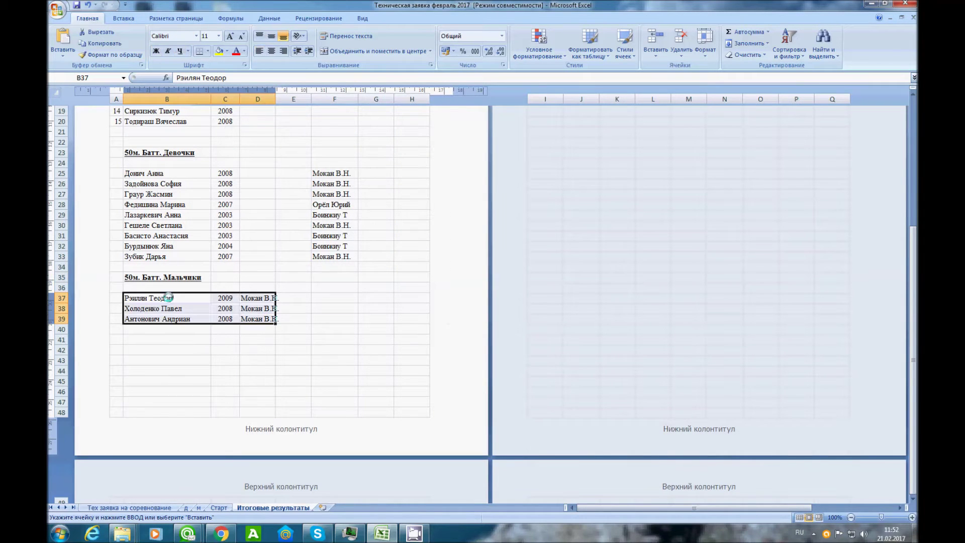
Copy the boys' seventh to ninth heats from G5:I26 of Старт to B40 of Итоговые результаты
click(219, 508)
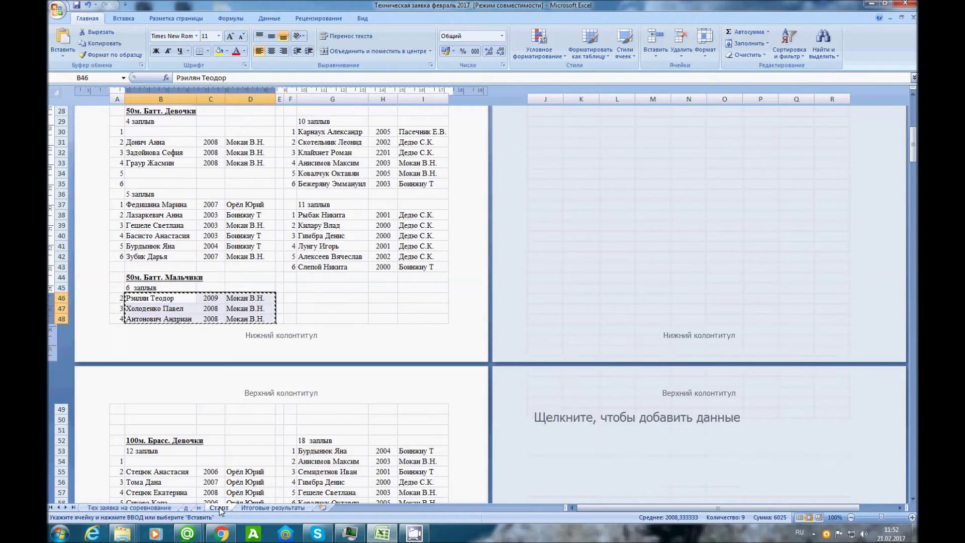
scroll(342, 248, up, 6)
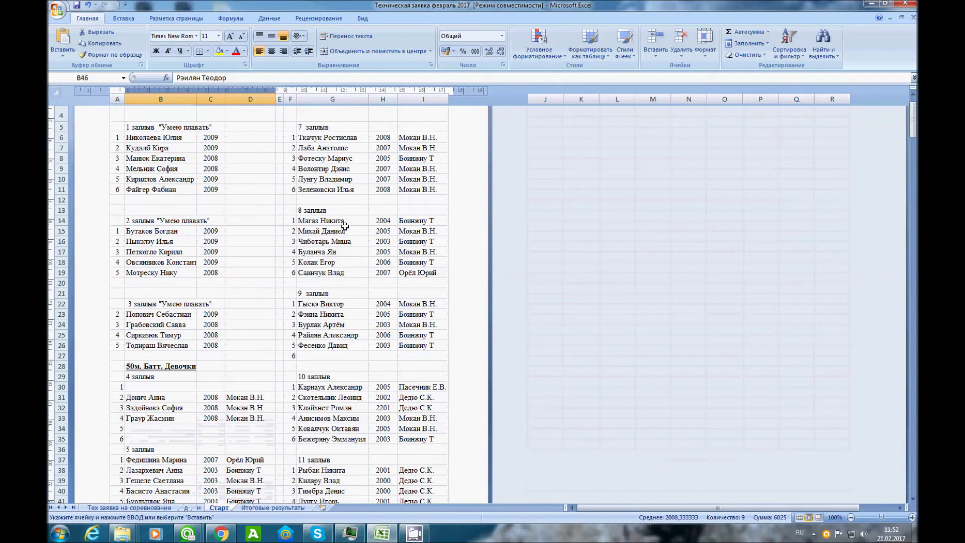
click(293, 218)
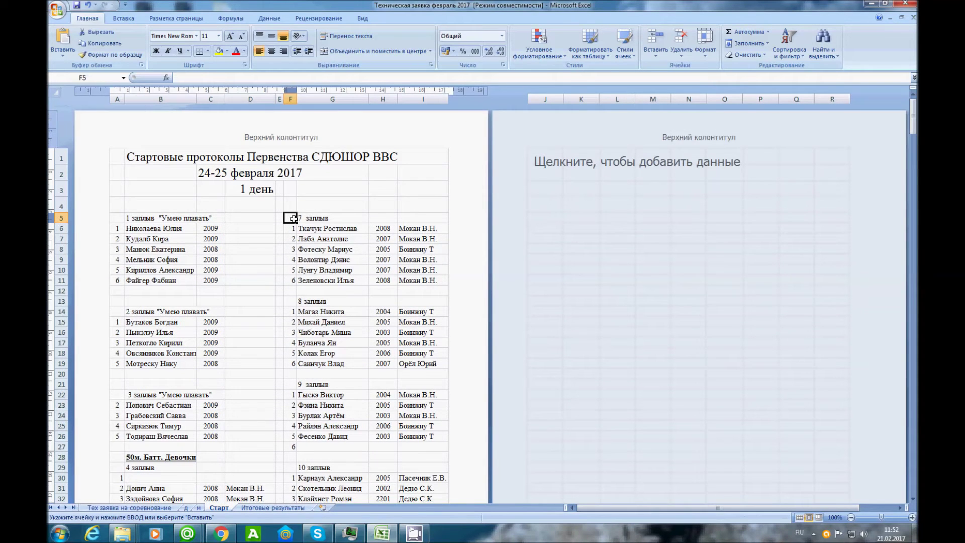
drag(301, 218, 403, 438)
key(ctrl+c)
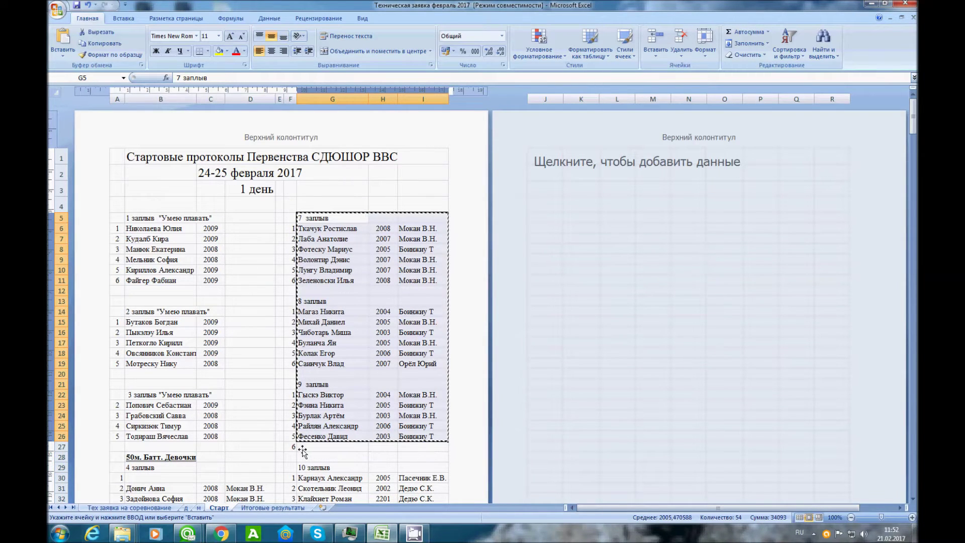
click(273, 507)
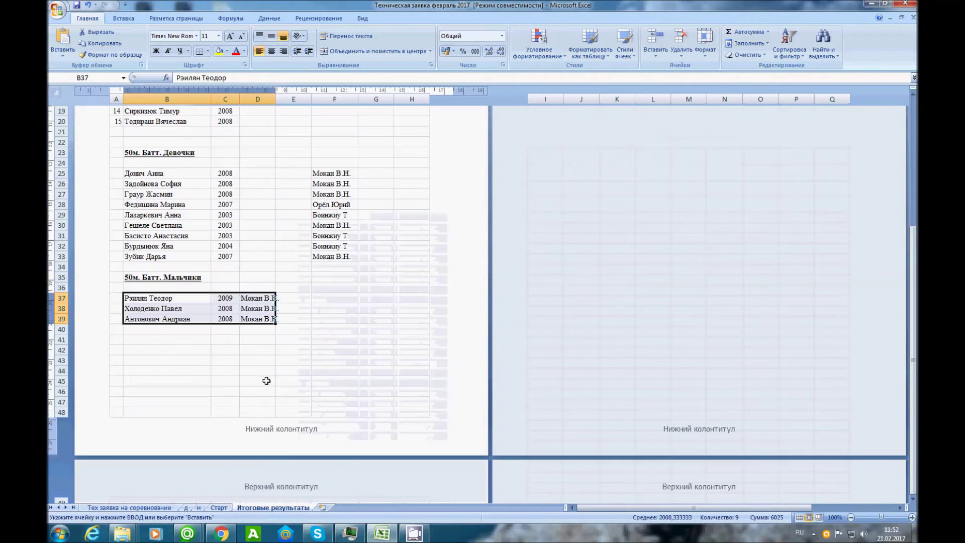
click(154, 329)
key(ctrl+v)
Copy the boys' tenth and eleventh heats from G29:I43 of Старт to B62 of Итоговые результаты
scroll(152, 329, down, 9)
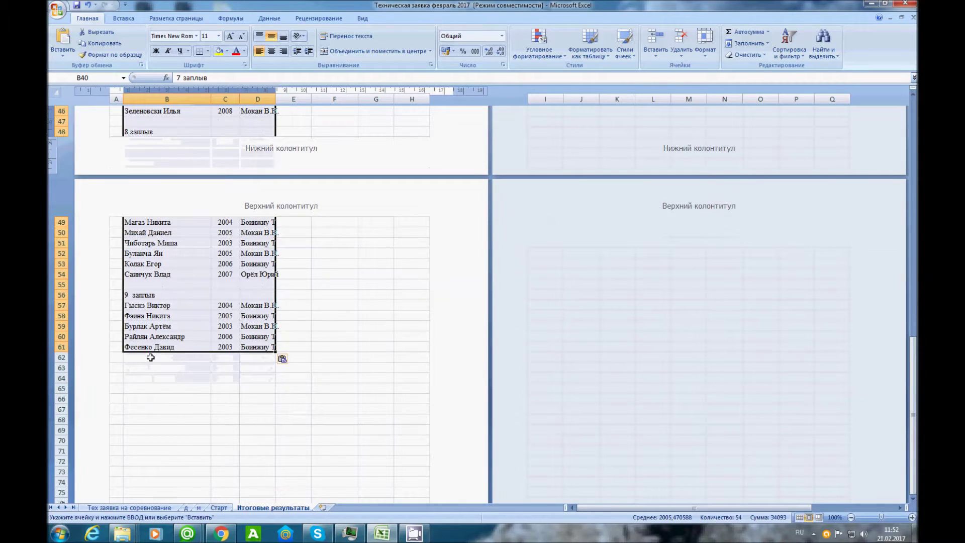
click(150, 357)
click(221, 507)
scroll(322, 347, down, 4)
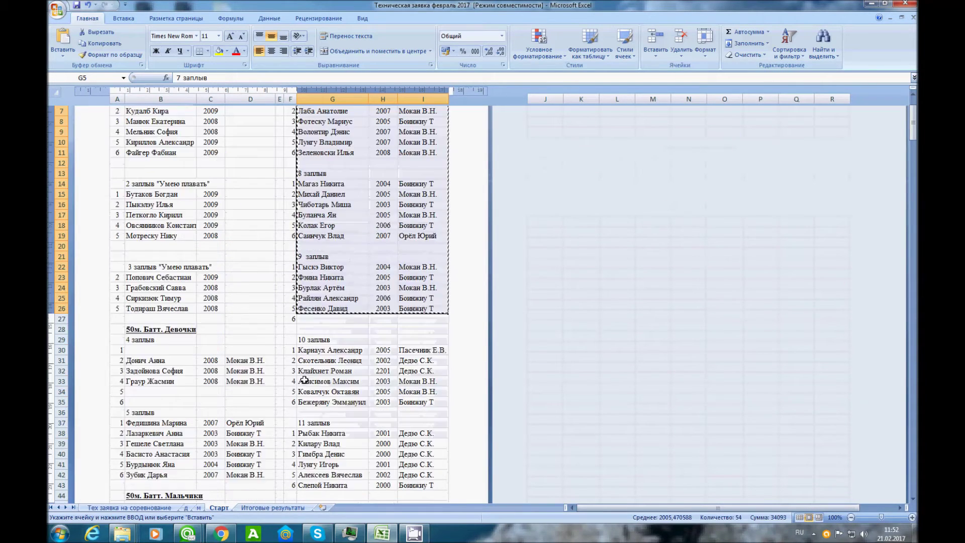
drag(304, 280, 420, 423)
key(ctrl+c)
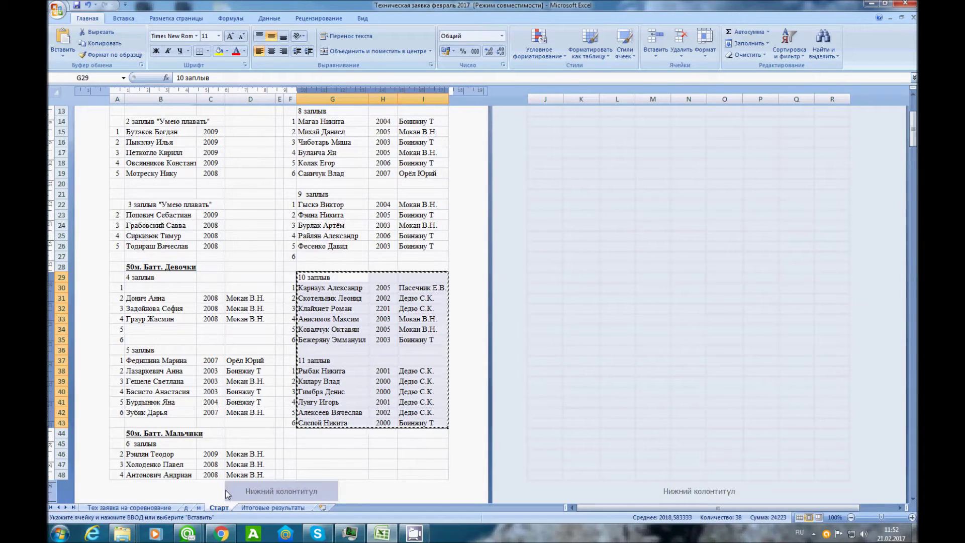
click(251, 506)
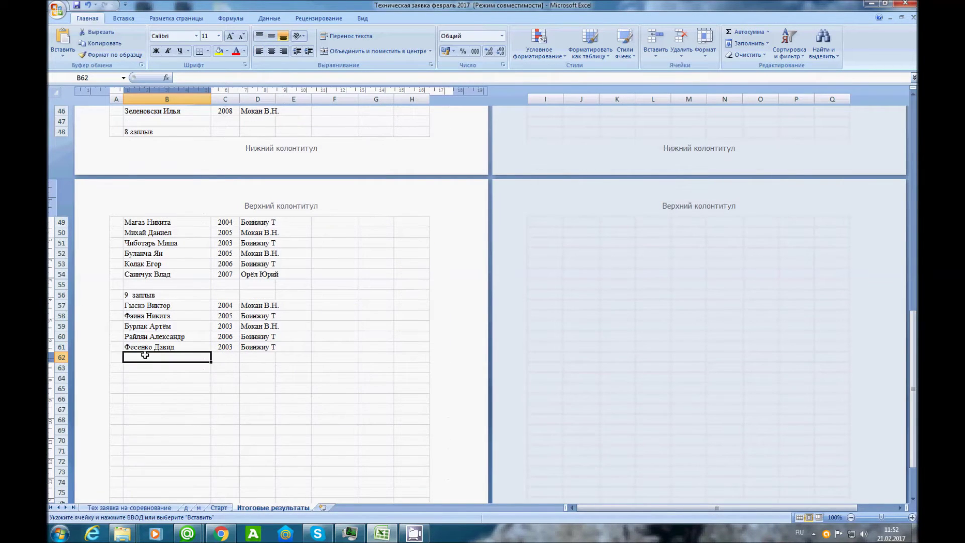
key(ctrl+v)
Delete the "7 заплыв" and "8 заплыв" labels in B40 and B48 of Итоговые результаты
scroll(146, 356, down, 5)
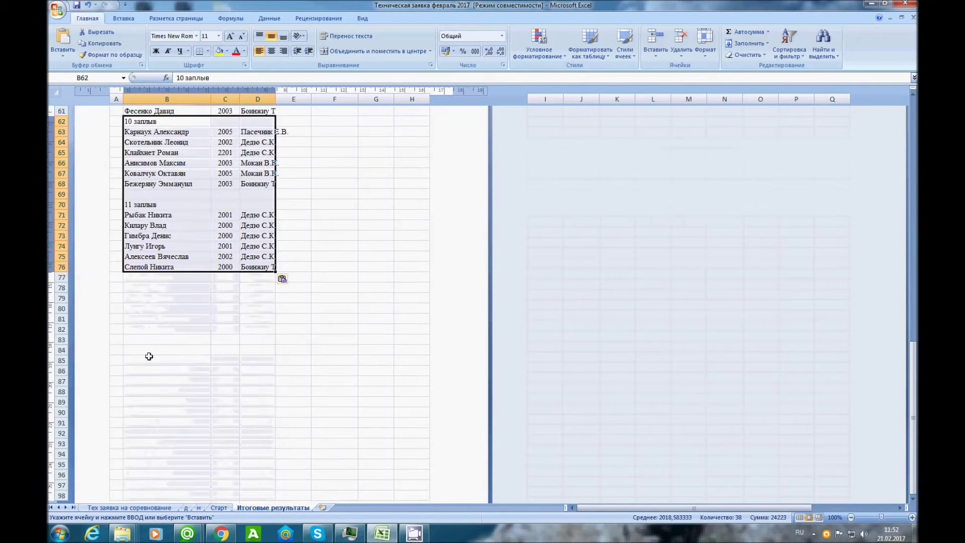
click(219, 507)
scroll(199, 380, down, 6)
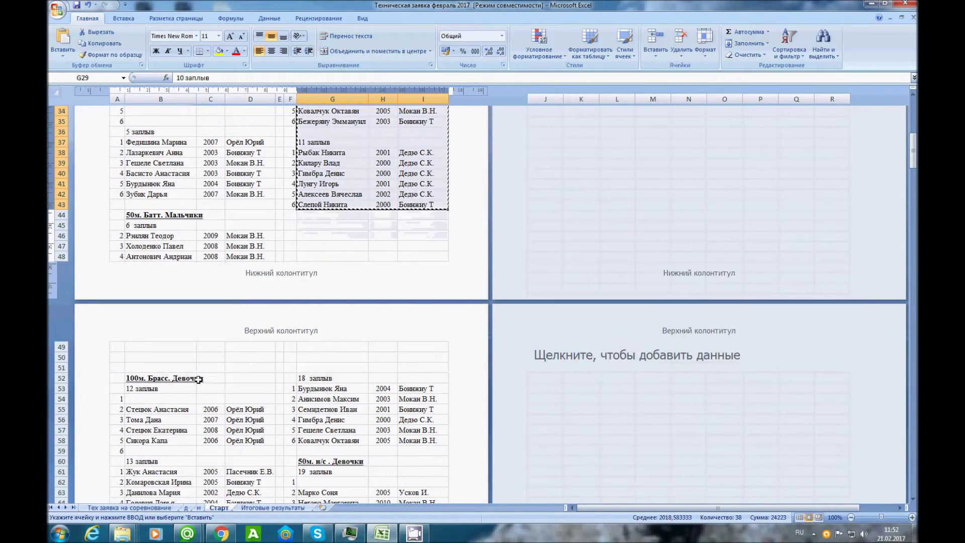
scroll(258, 365, up, 5)
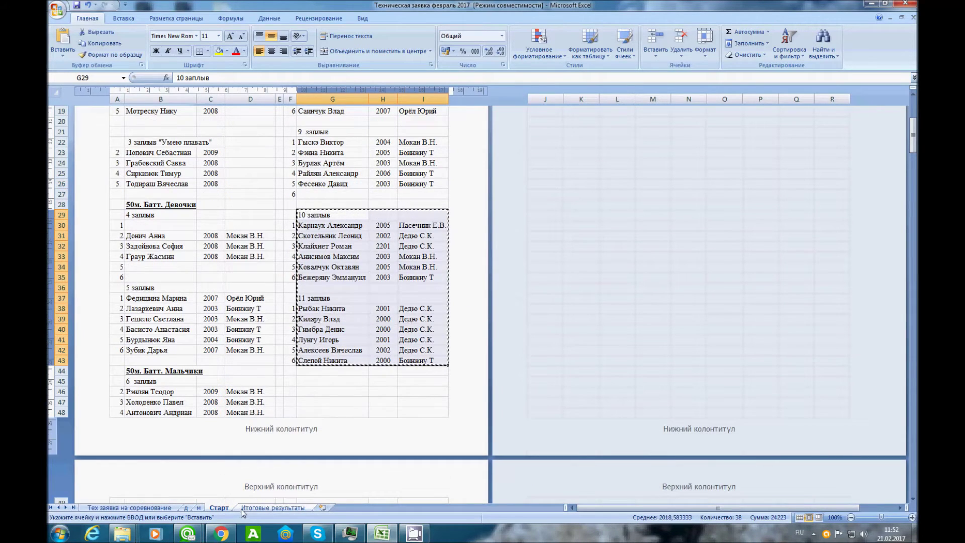
click(246, 507)
scroll(201, 301, up, 10)
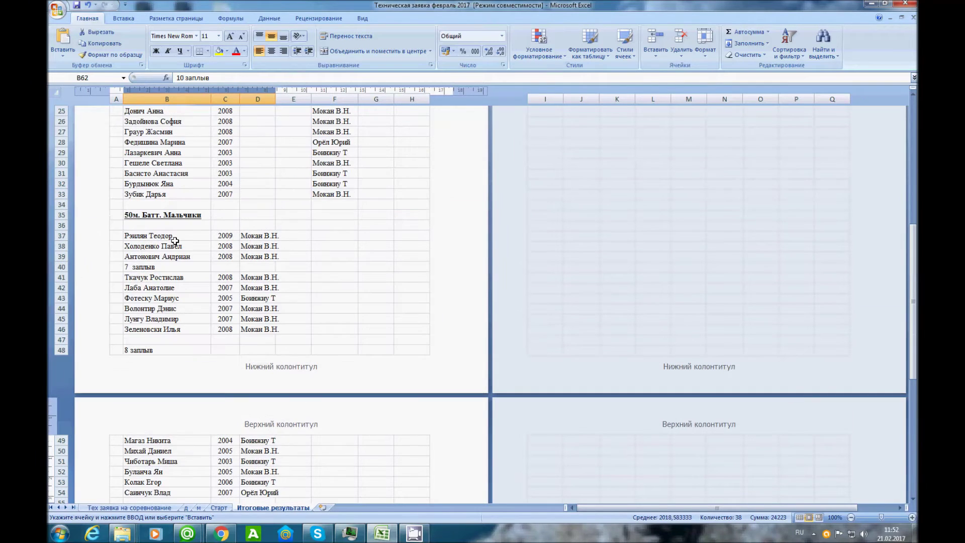
click(137, 268)
key(Delete)
click(135, 350)
key(Delete)
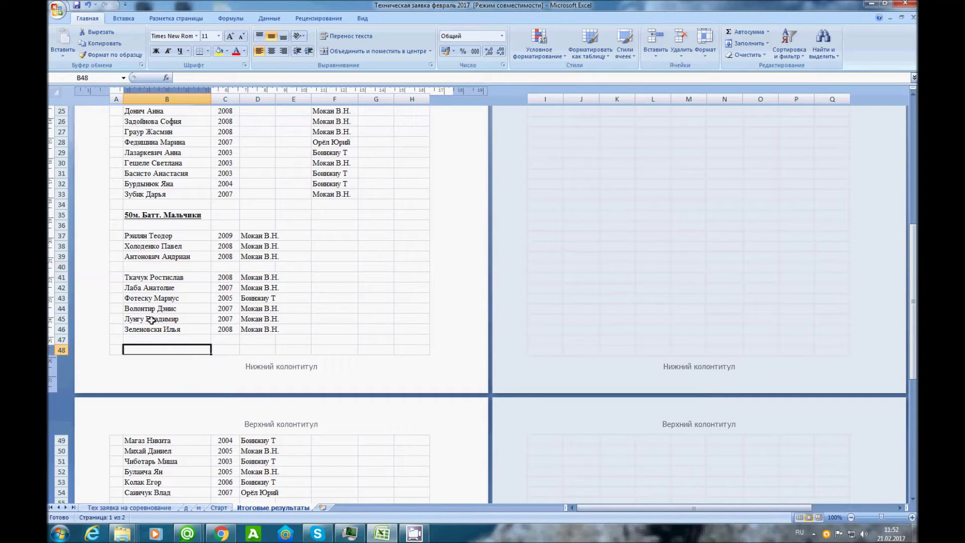
Move the seventh-heat swimmers up to B40 and the eighth-heat swimmers up to B46, closing the gaps in the boys' list
drag(130, 279, 268, 329)
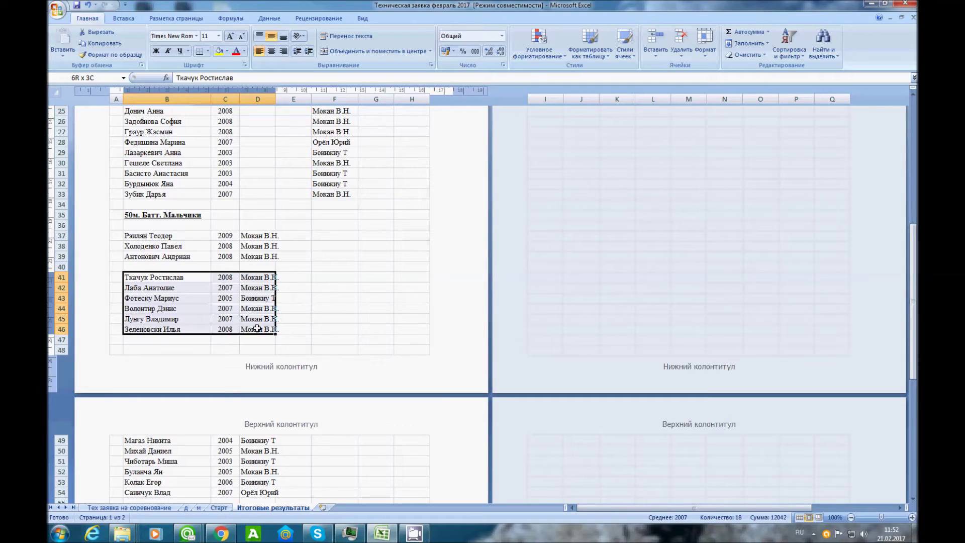
drag(193, 275, 195, 266)
scroll(174, 318, down, 3)
scroll(174, 319, down, 1)
drag(143, 315, 265, 363)
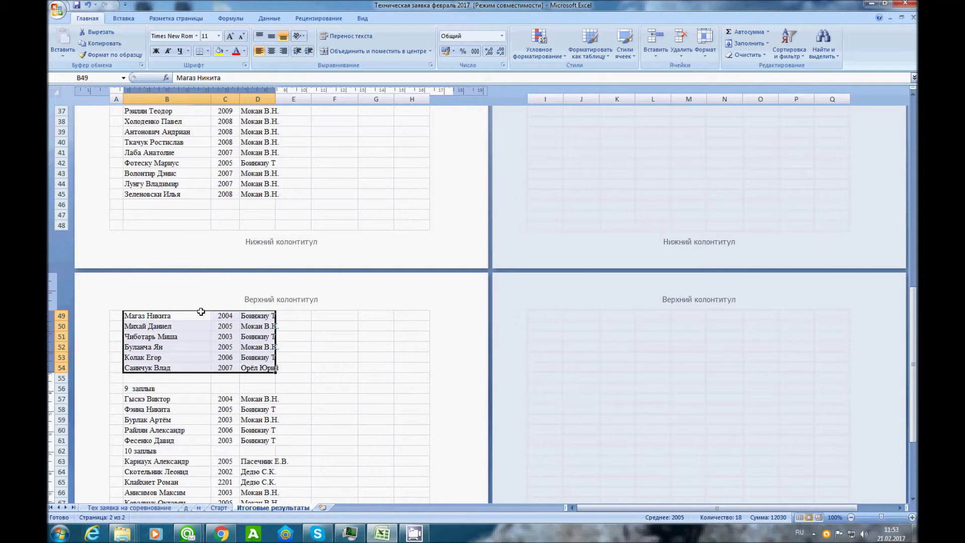
drag(204, 373, 203, 335)
Delete the "9 заплыв", "10 заплыв" and "11 заплыв" labels in B56, B62 and B70
scroll(203, 335, down, 5)
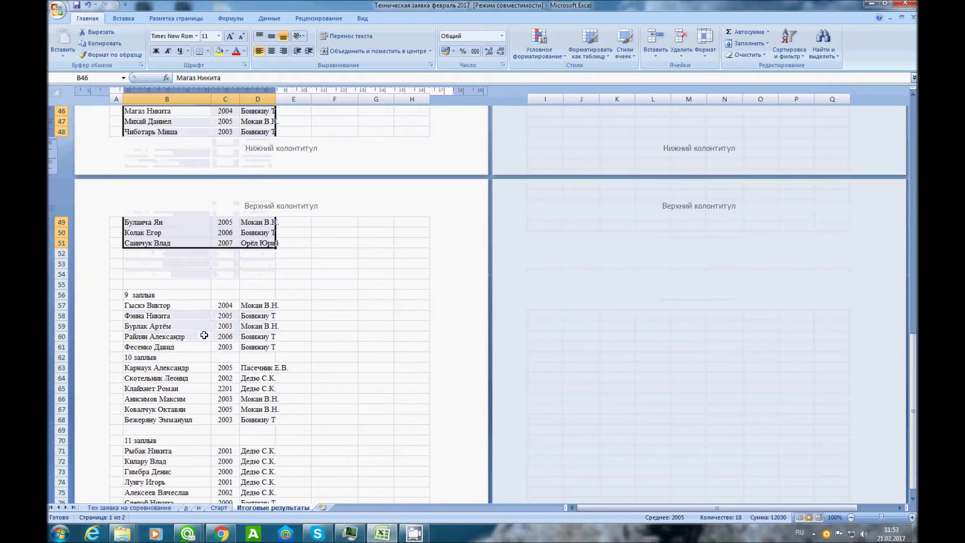
click(144, 227)
key(Delete)
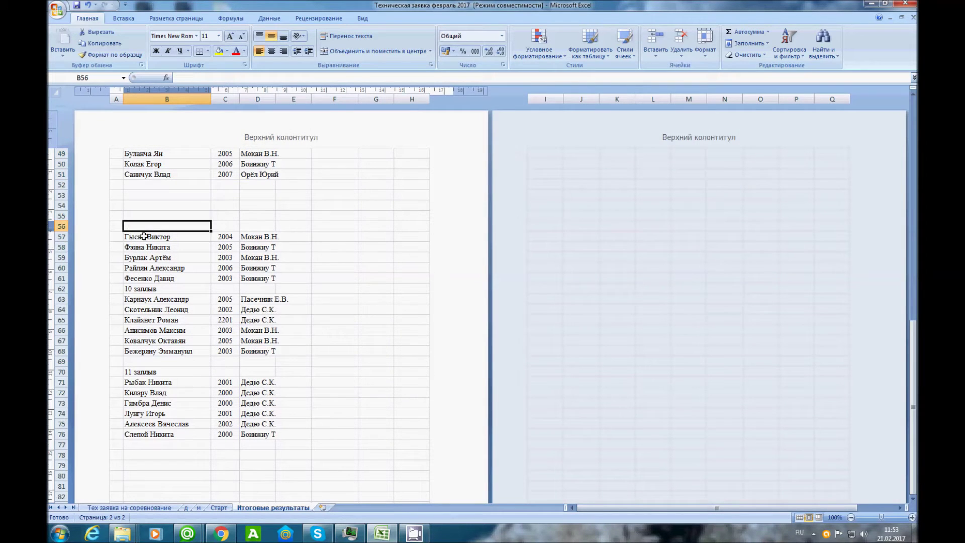
click(144, 289)
key(Delete)
click(144, 372)
key(Delete)
Move the ninth, tenth and eleventh heats' swimmers up to B52, B57 and B63 to form one continuous boys' list
drag(128, 237, 233, 263)
drag(201, 232, 206, 181)
drag(151, 298, 266, 351)
drag(200, 295, 203, 234)
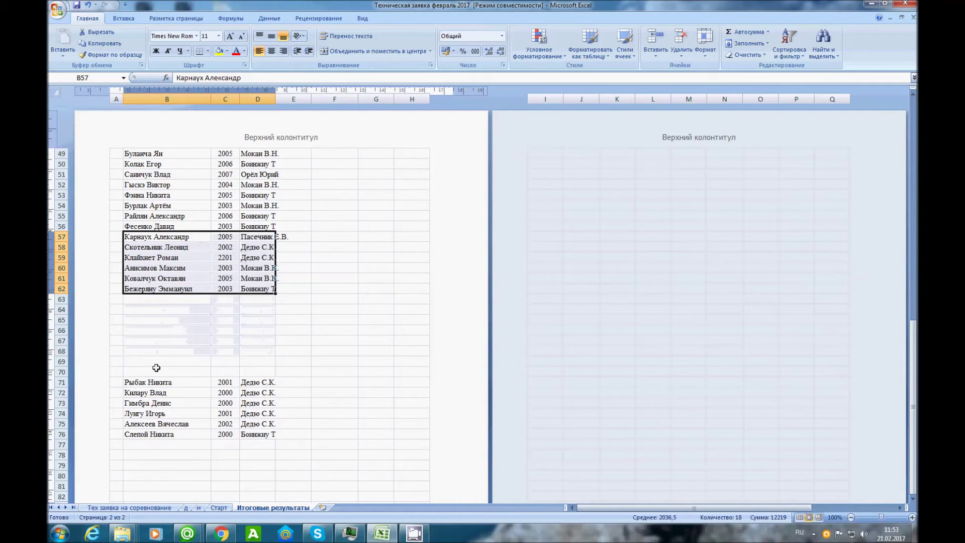
drag(151, 382, 251, 429)
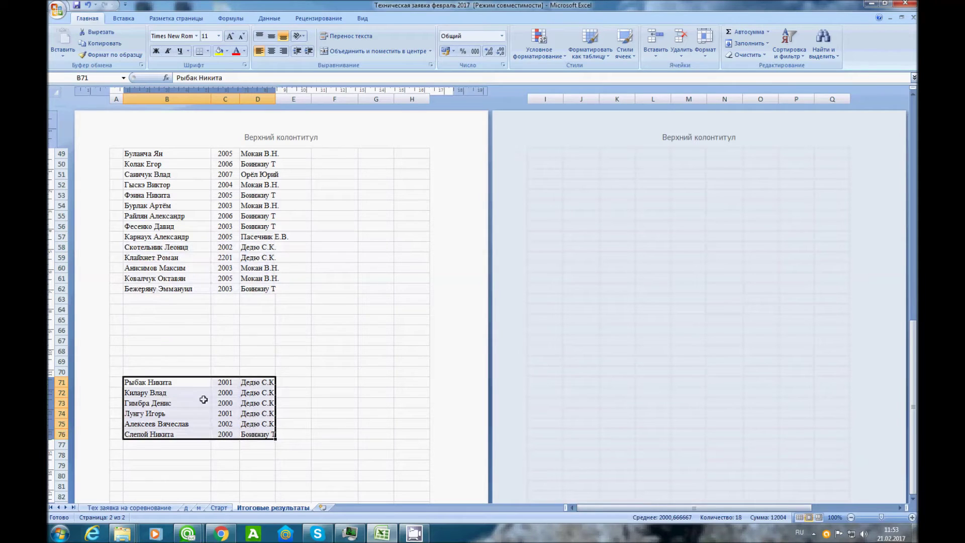
drag(201, 378, 212, 291)
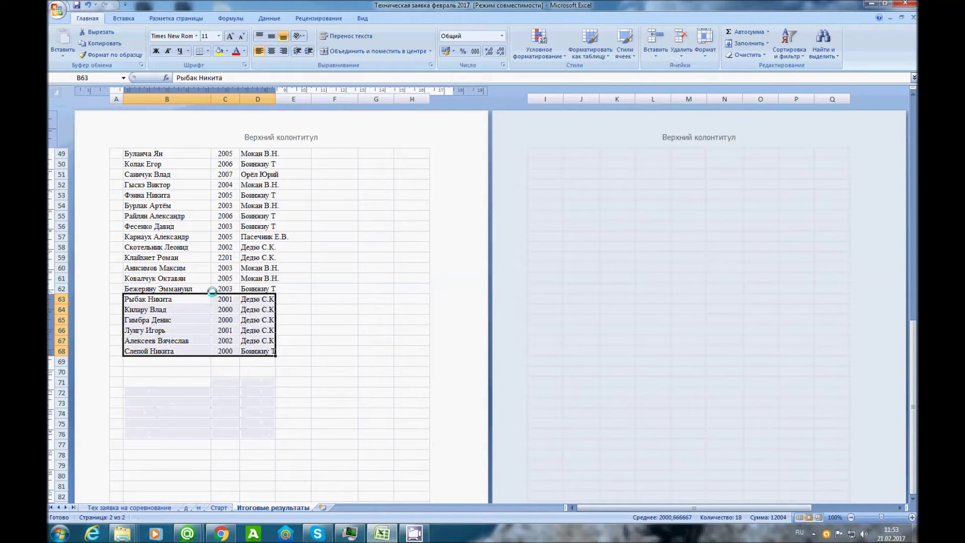
Move the coach names of the "50м. Батт. Мальчики" list from D37:D68 into the тренер column, starting at F37
scroll(257, 253, up, 7)
drag(255, 177, 277, 425)
scroll(290, 334, up, 6)
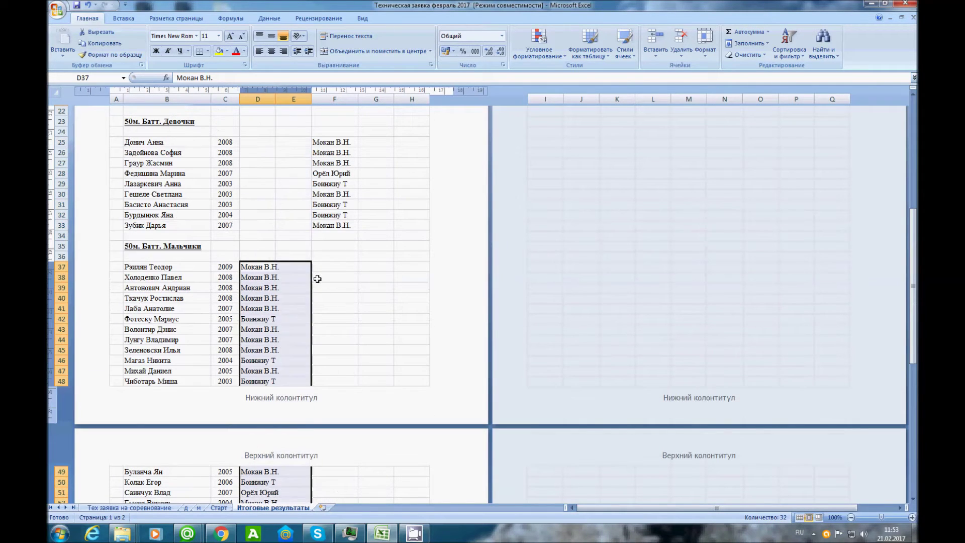
drag(312, 276, 370, 276)
click(262, 272)
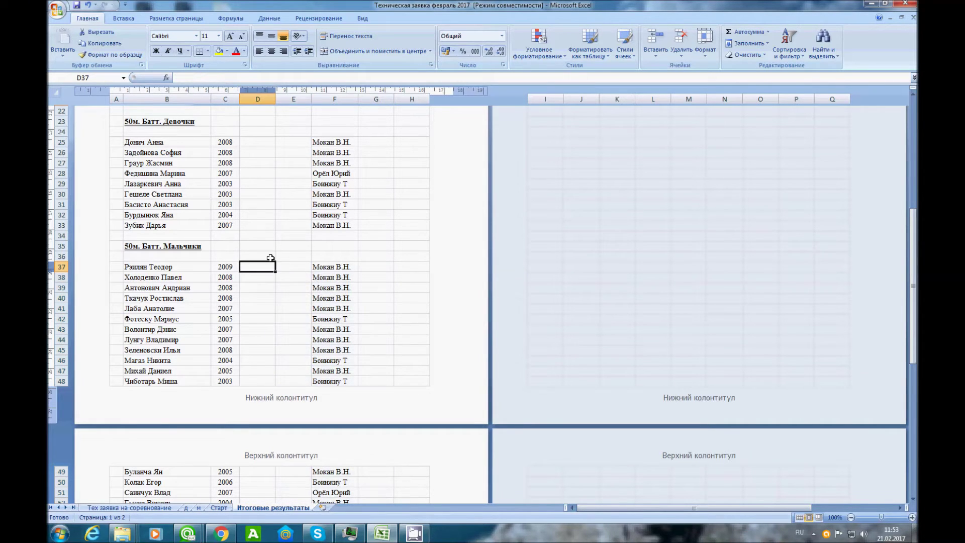
scroll(291, 280, up, 10)
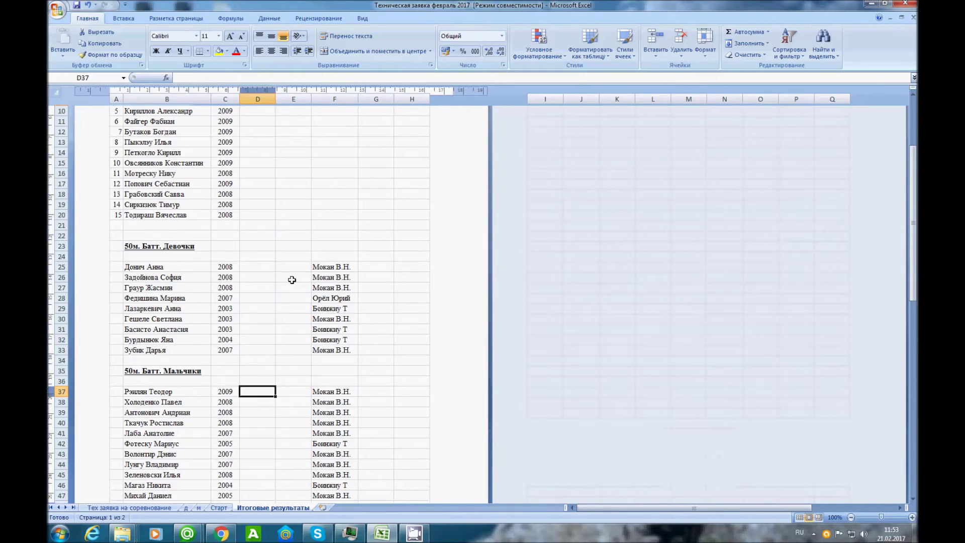
scroll(288, 282, down, 6)
scroll(288, 282, down, 1)
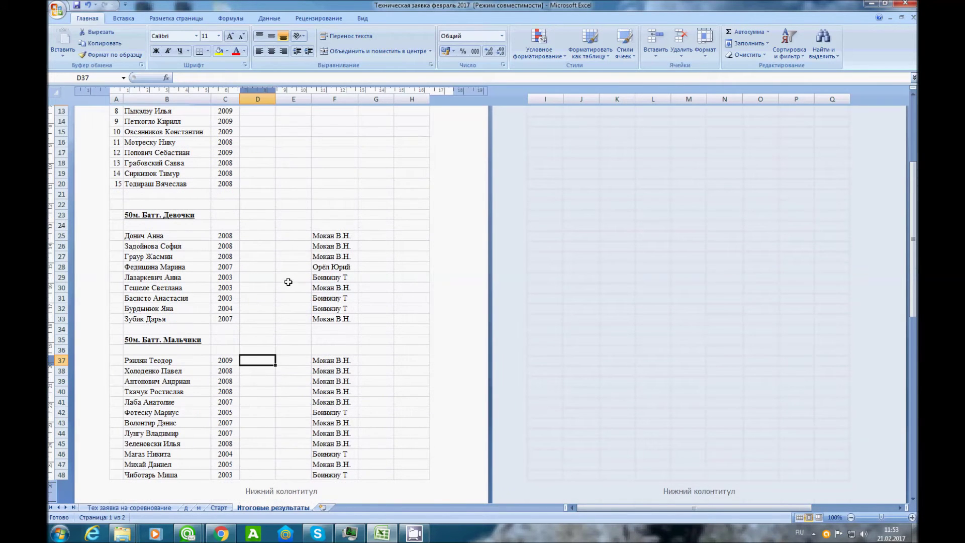
scroll(286, 285, up, 5)
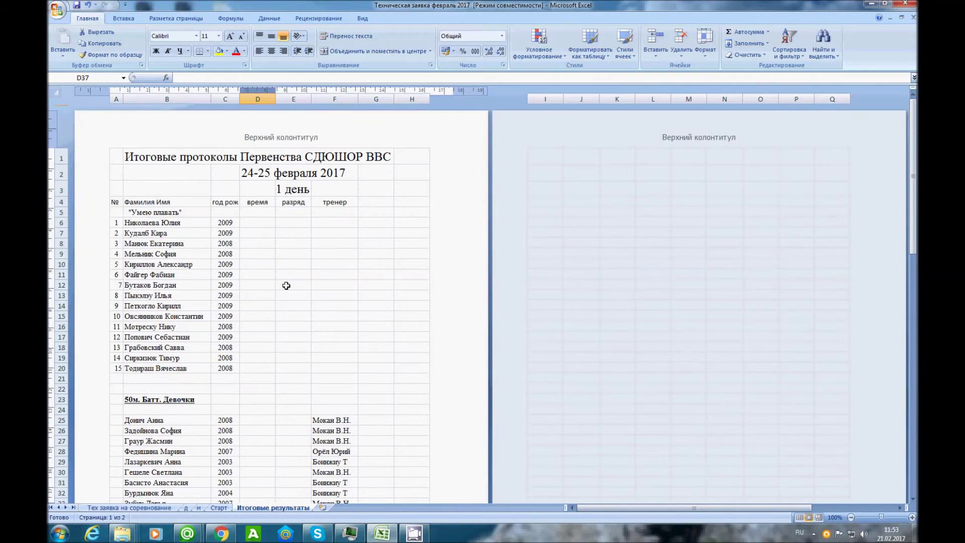
scroll(286, 285, down, 2)
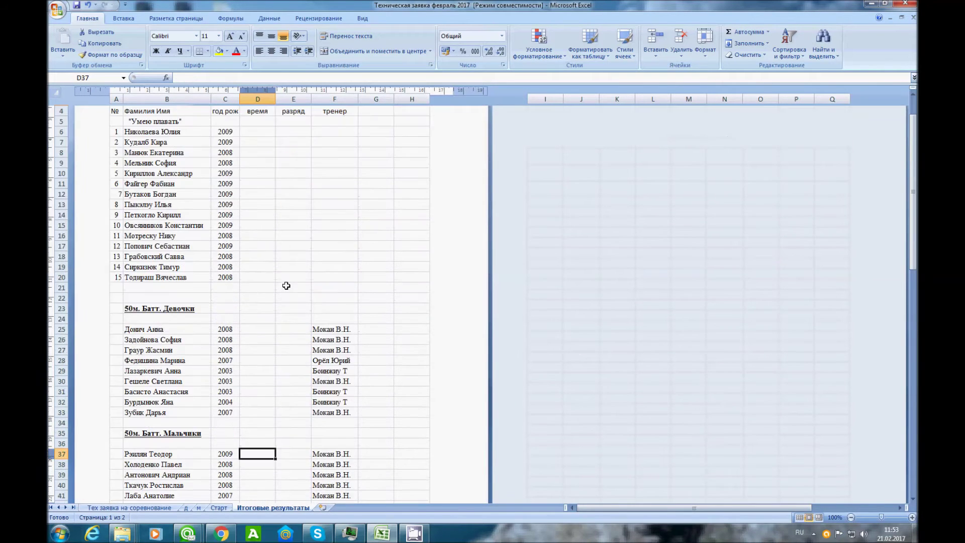
click(814, 534)
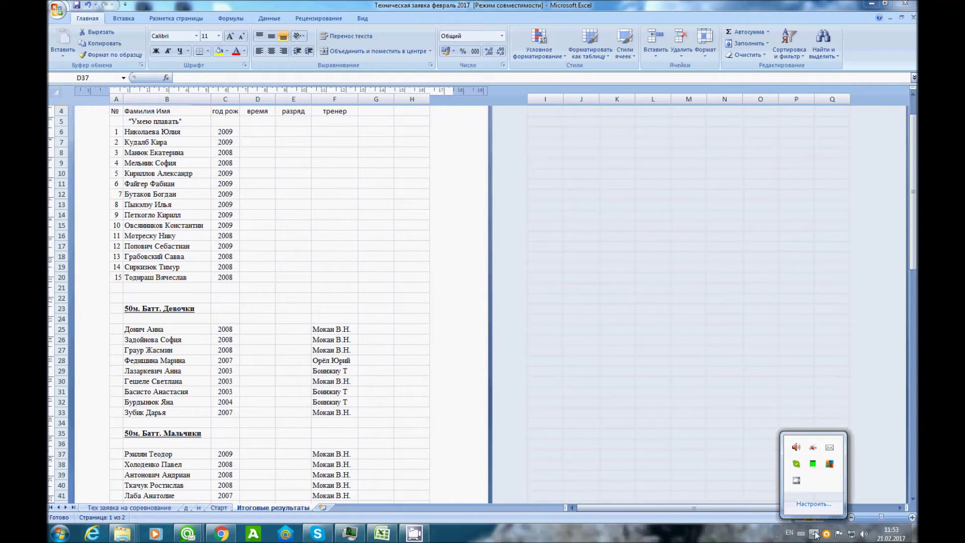
click(796, 480)
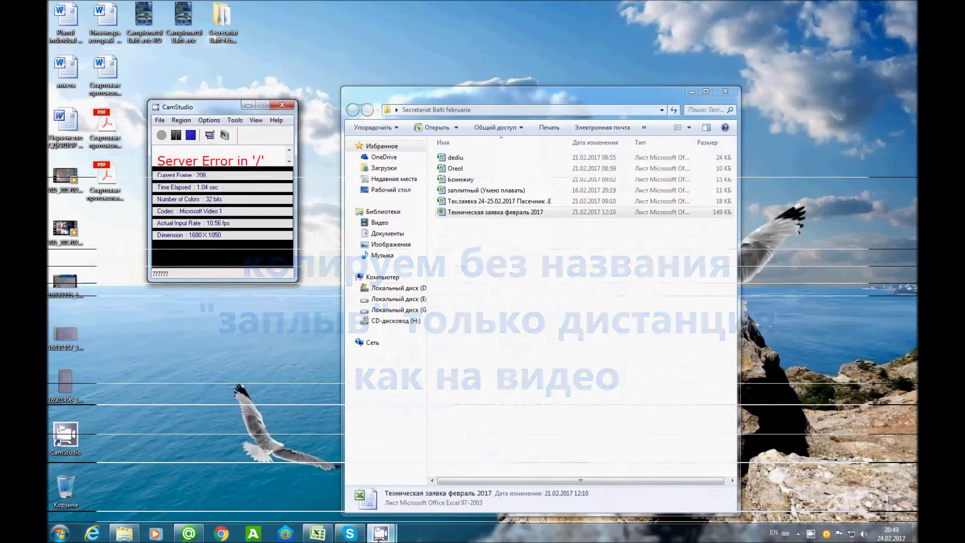
Switch to the Excel workbook and enter the girls' 50 m butterfly times 1,00,71, 0,51,92 and 0,43,30 in D26:D28 of Итоговые результаты
click(323, 534)
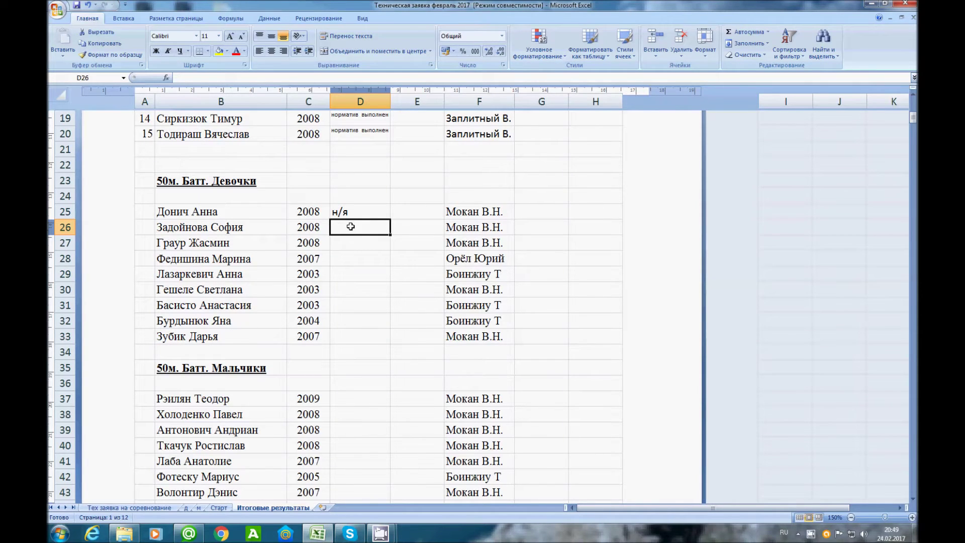
text(1,00,71)
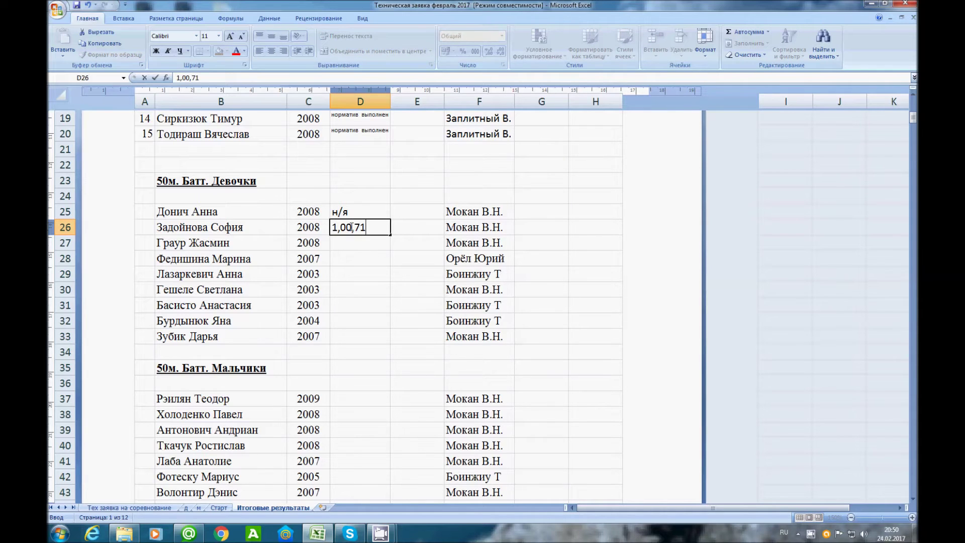
key(Return)
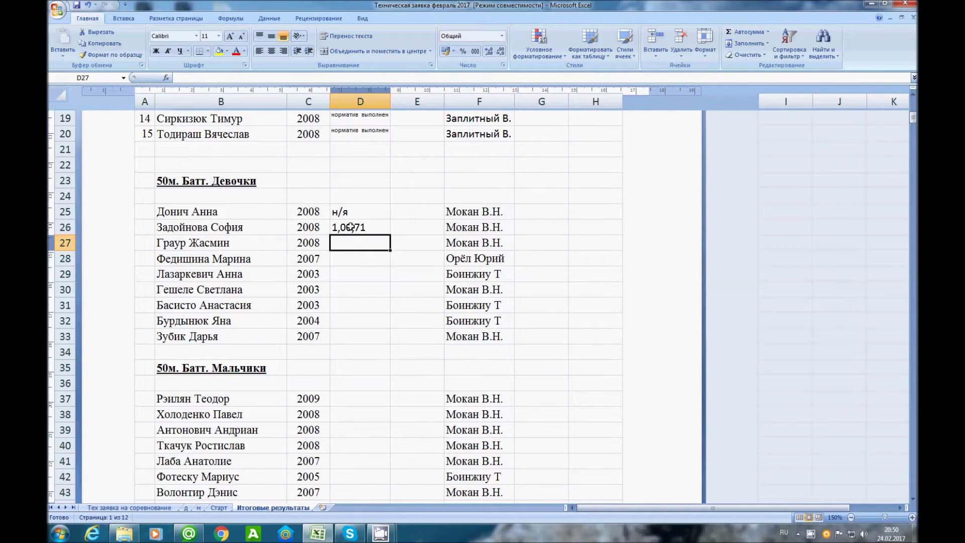
text(0,51,92)
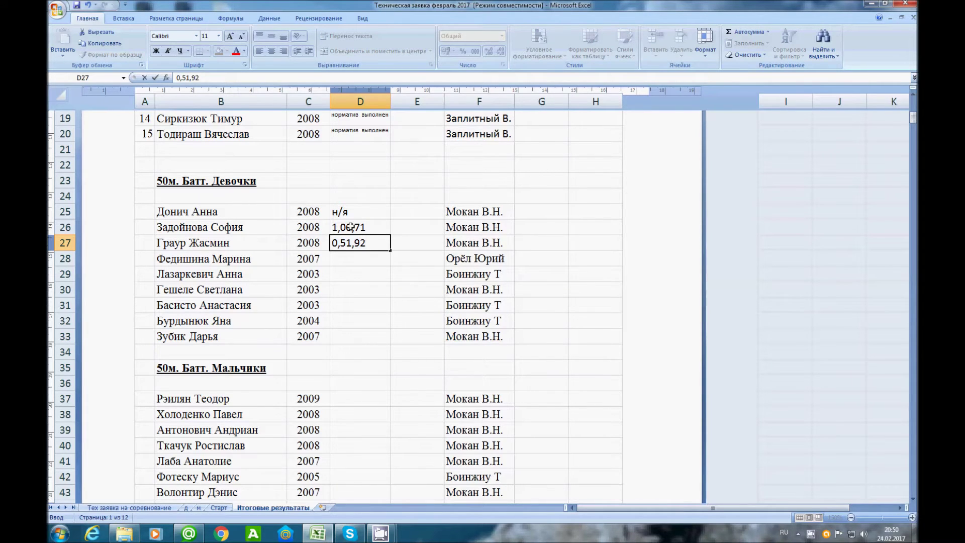
key(Return)
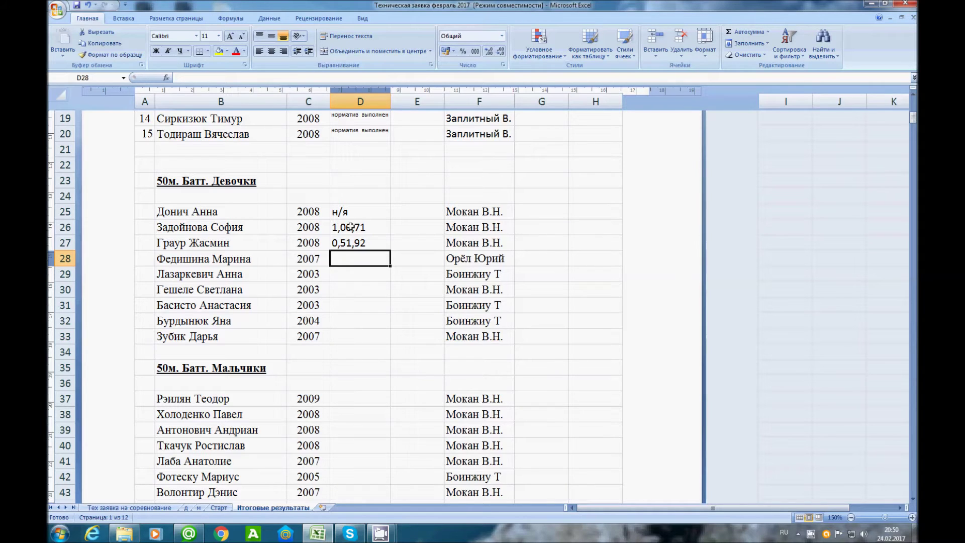
text(0,43,30)
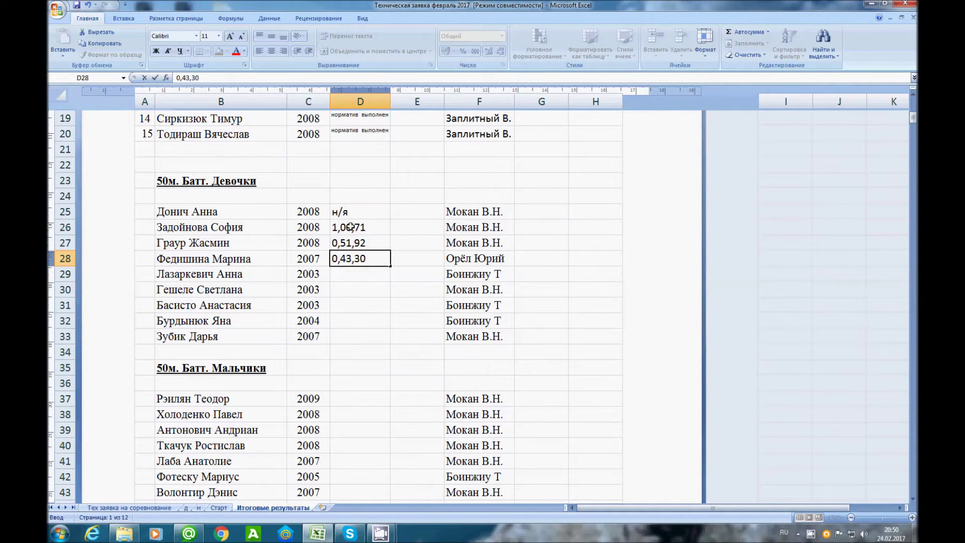
key(Return)
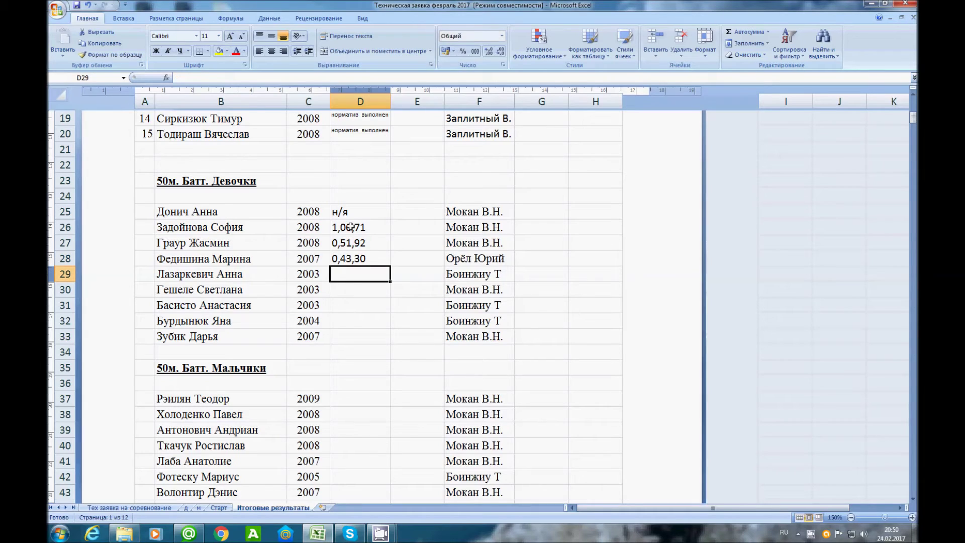
Enter the next girls' 50 m butterfly times 0,35,25, 0,31,34 and 0,32,41 in D29:D31
text(0)
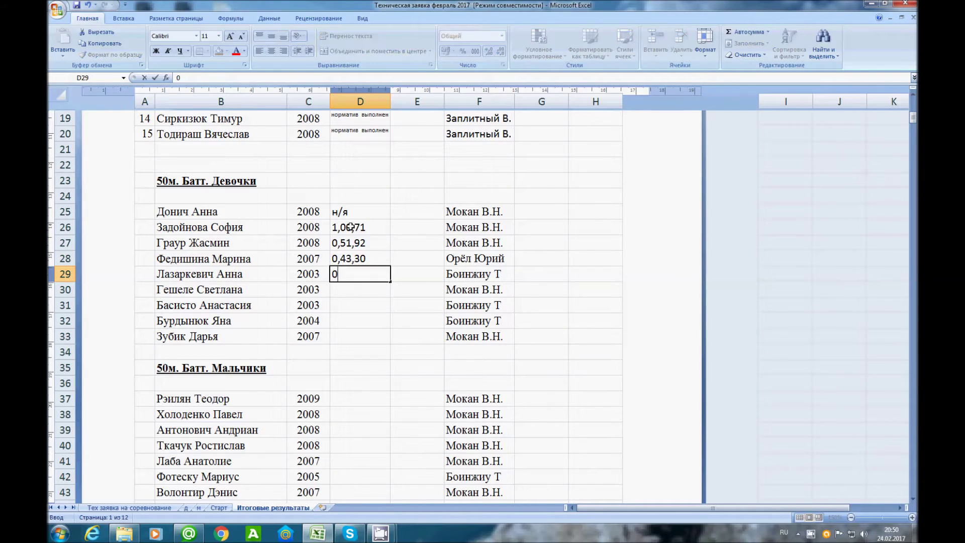
text(,35,25)
key(Return)
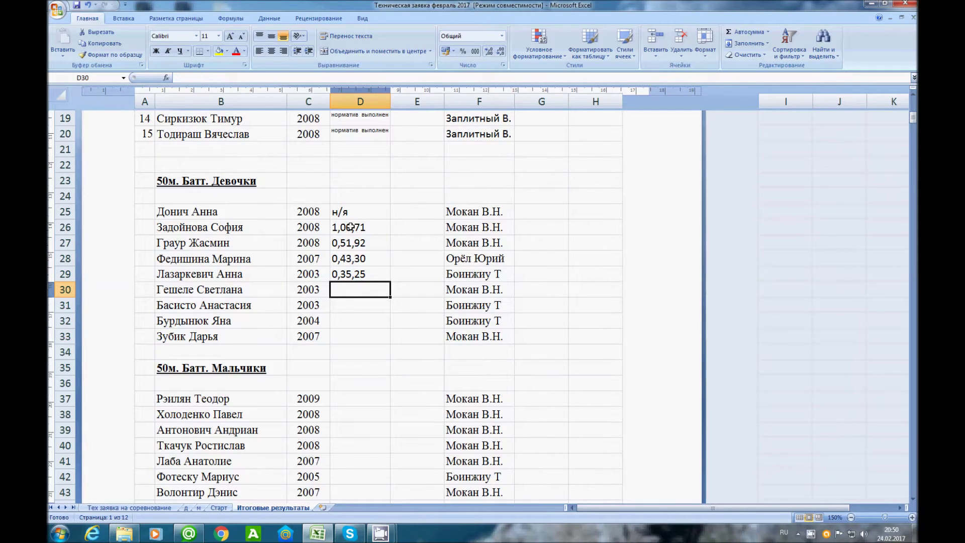
text(0,31,34)
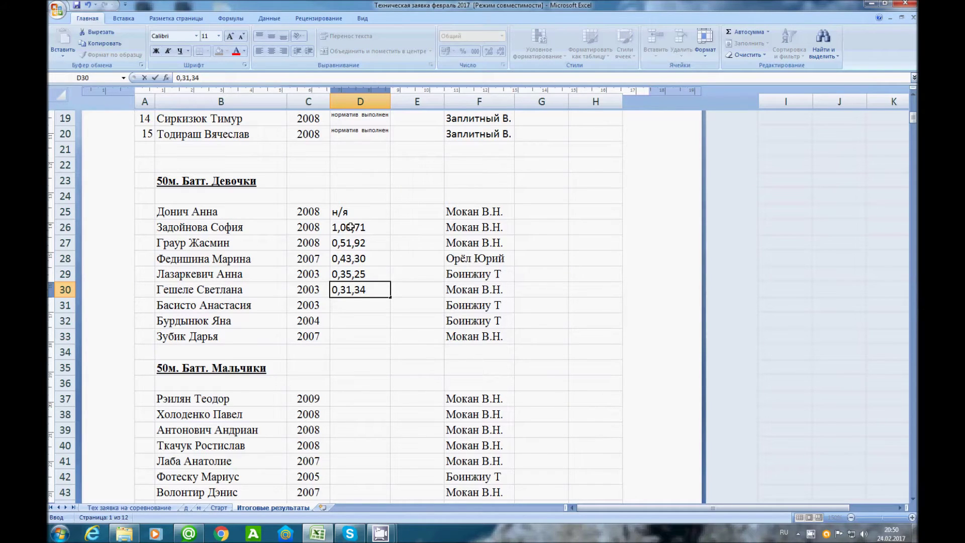
key(Return)
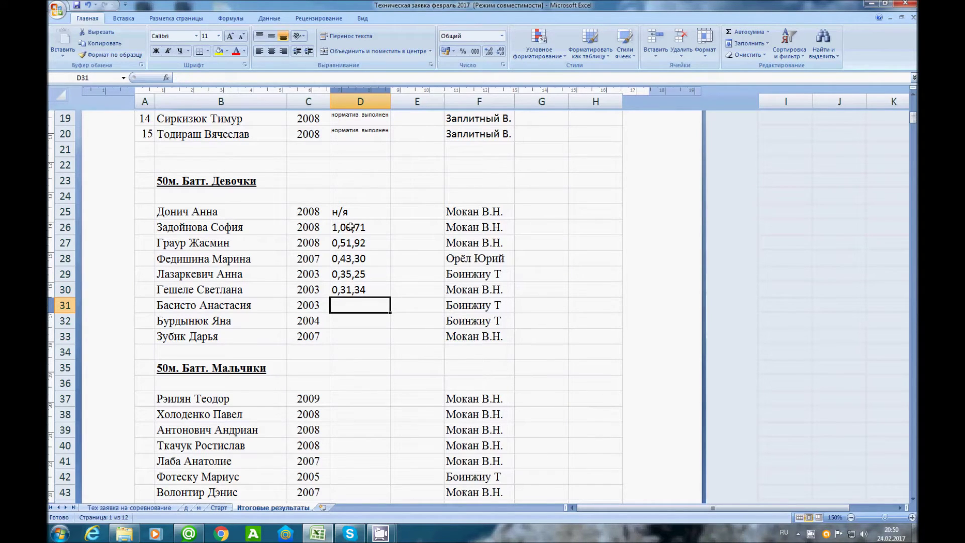
text(0,3)
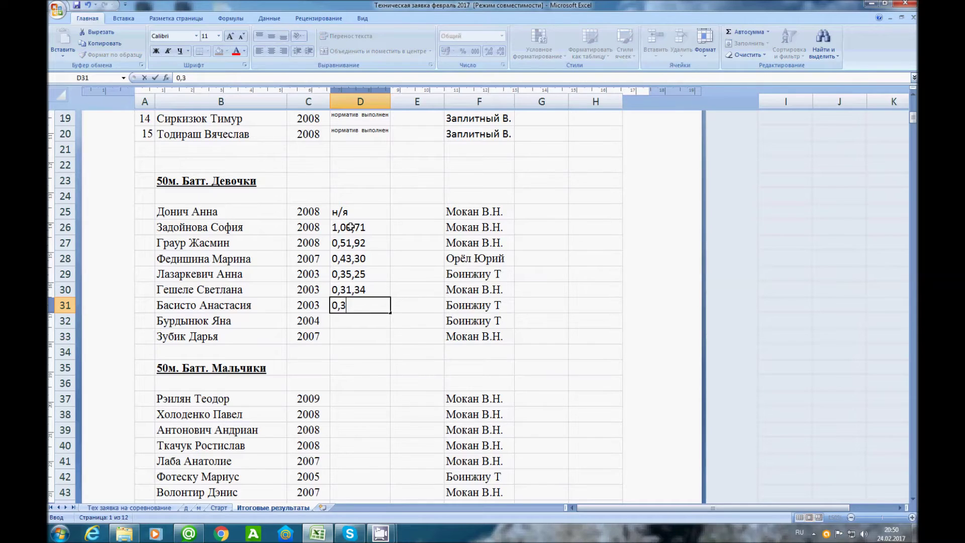
text(2,41)
key(Return)
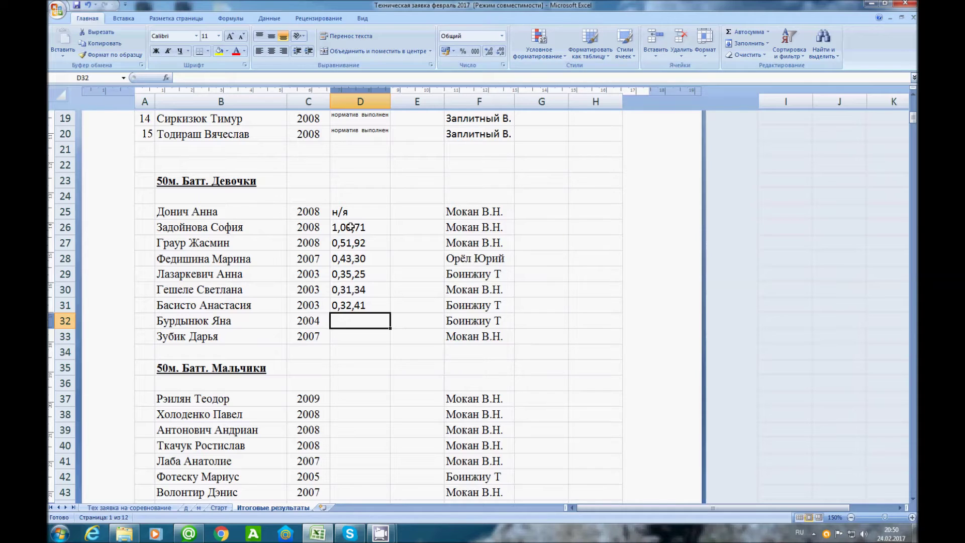
Complete the girls' 50 m butterfly times with 0,36,41 in D32 and 0,50,10 in D33
text(0,36,4)
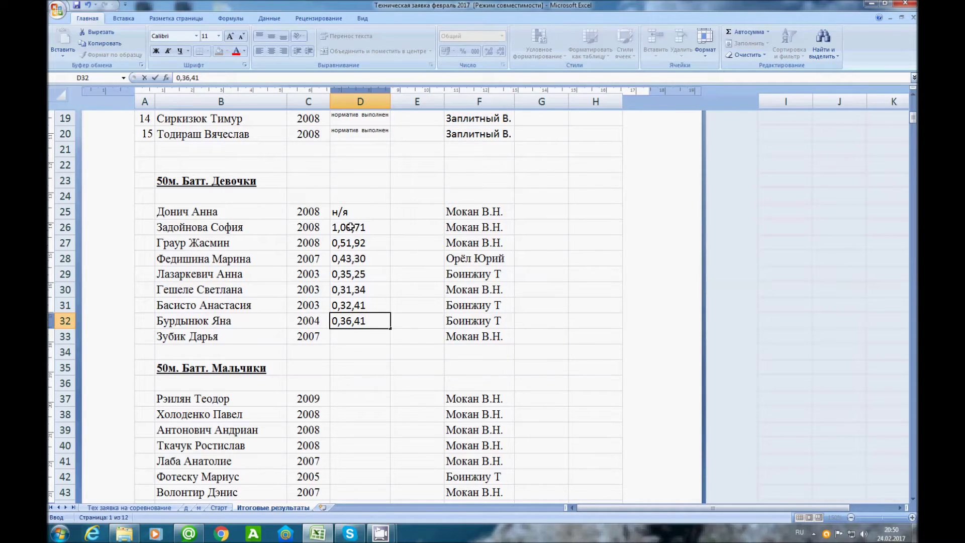
text(1)
key(Return)
text(0,50,10)
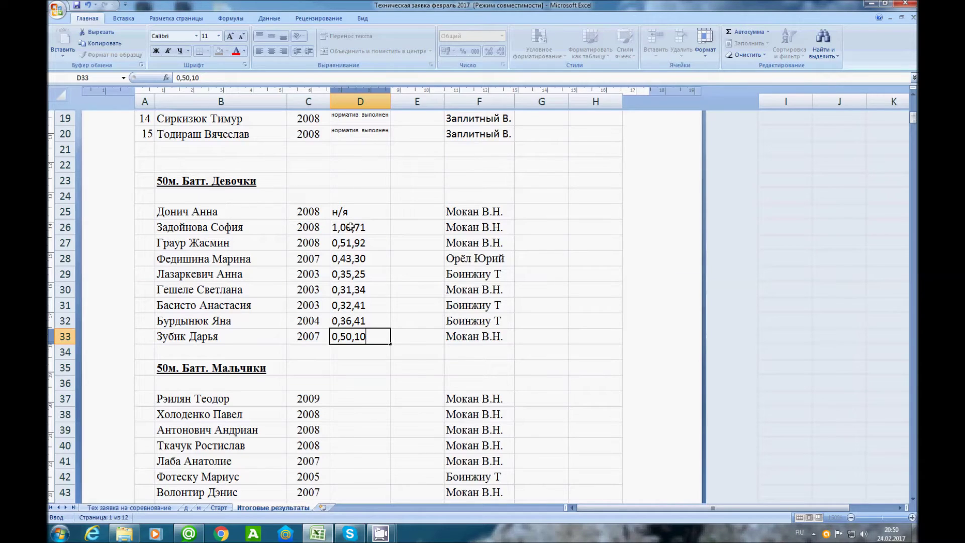
key(Return)
key(Return)
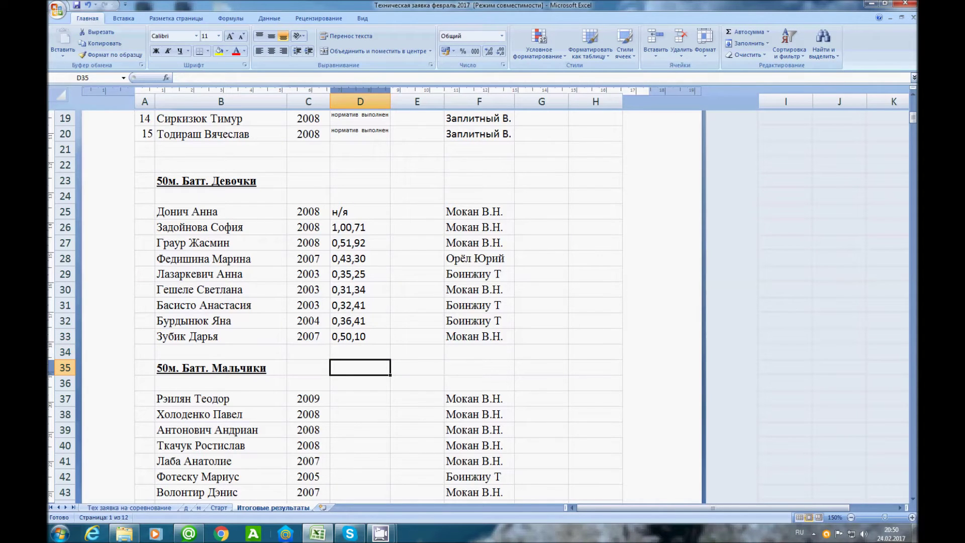
click(380, 533)
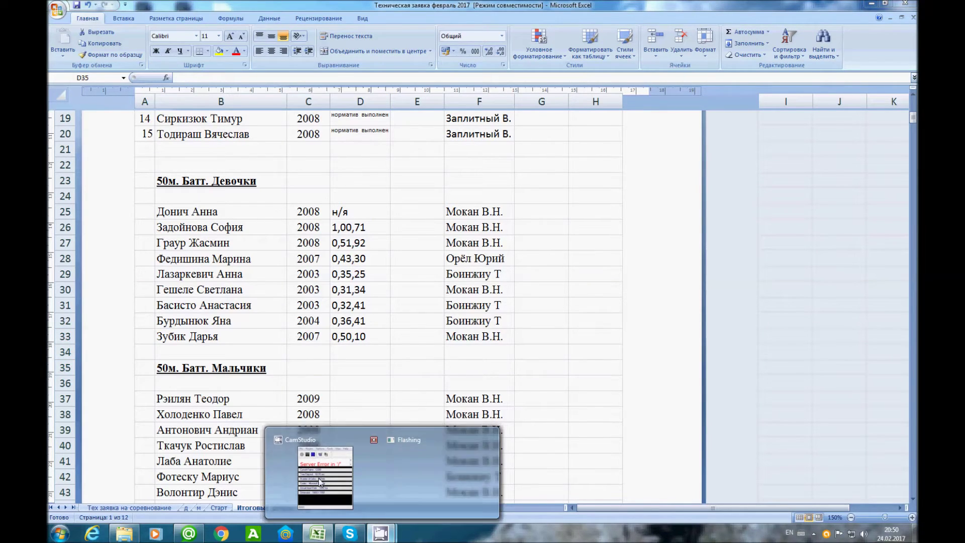
click(320, 482)
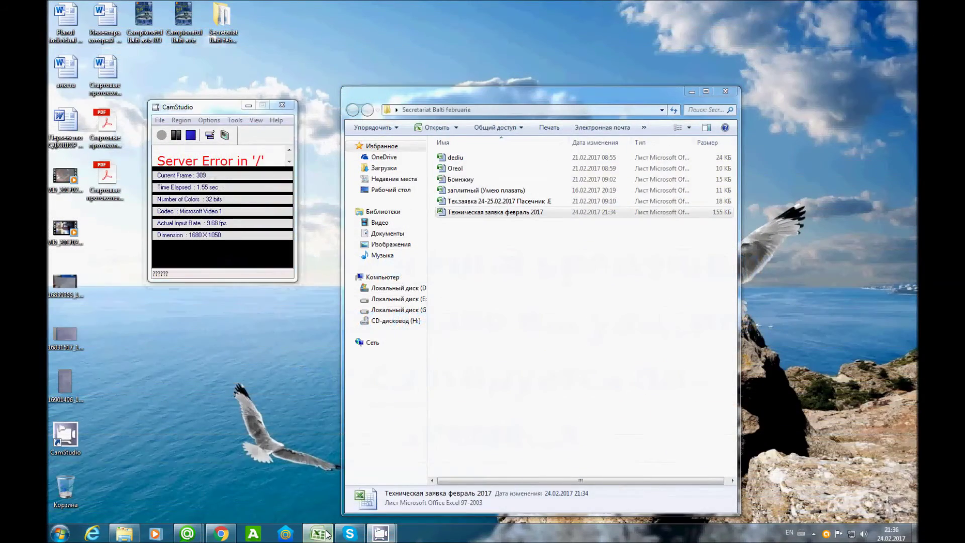
Switch back to the Excel workbook and sort the "50м. н/с . Девочки" rows A116:H134 by the values in column D, from А to Я
click(326, 532)
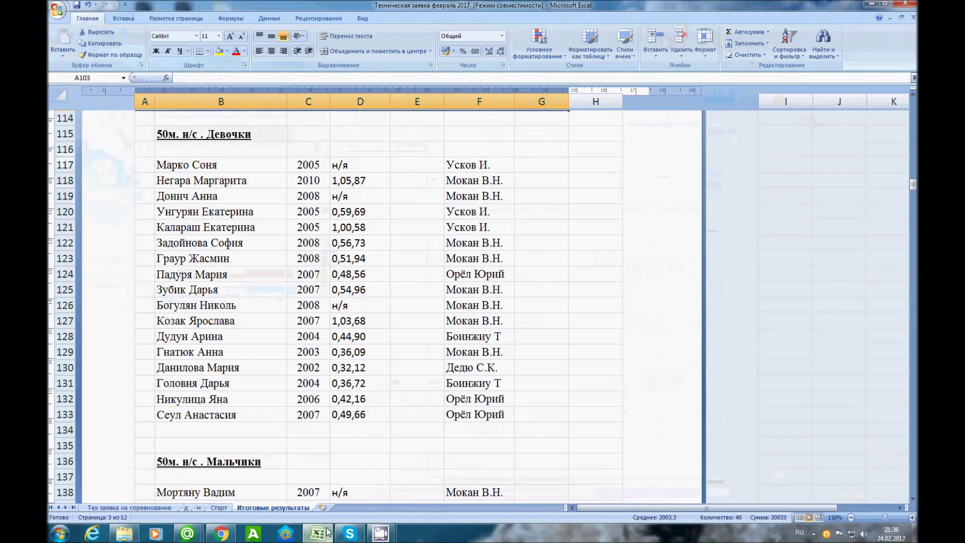
drag(147, 150, 572, 427)
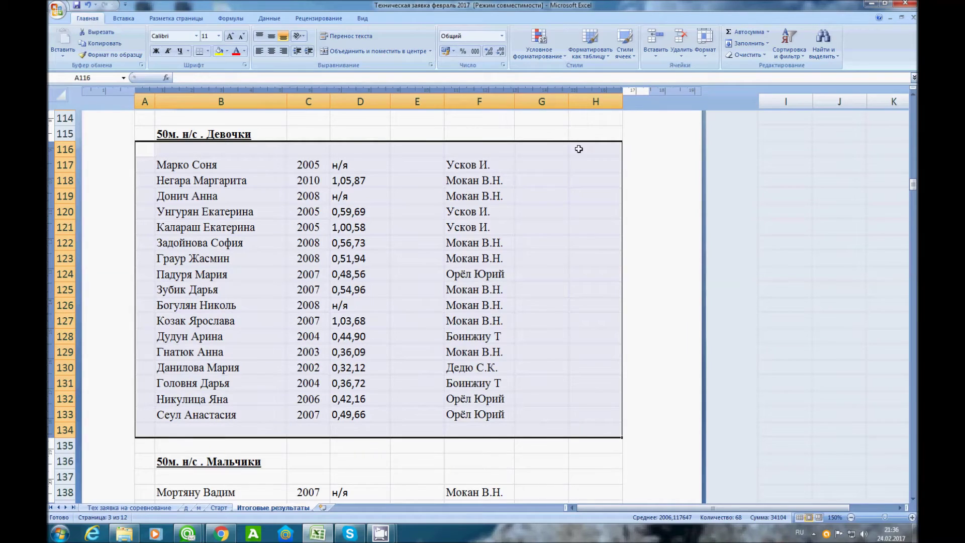
click(788, 43)
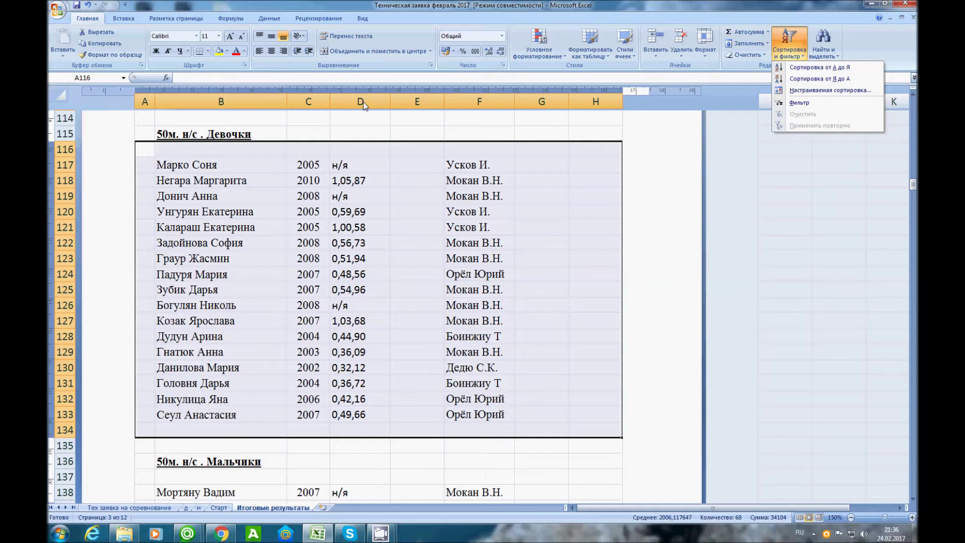
click(802, 90)
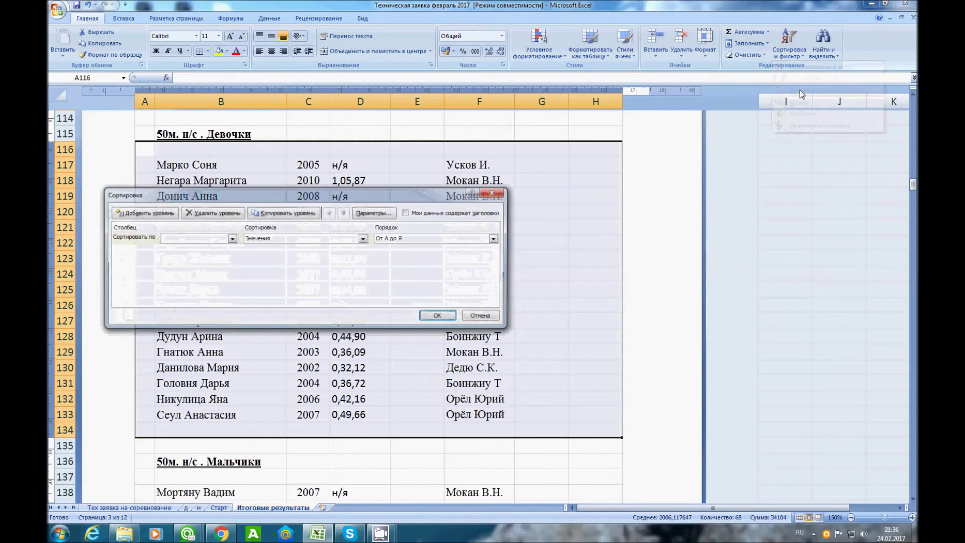
click(231, 239)
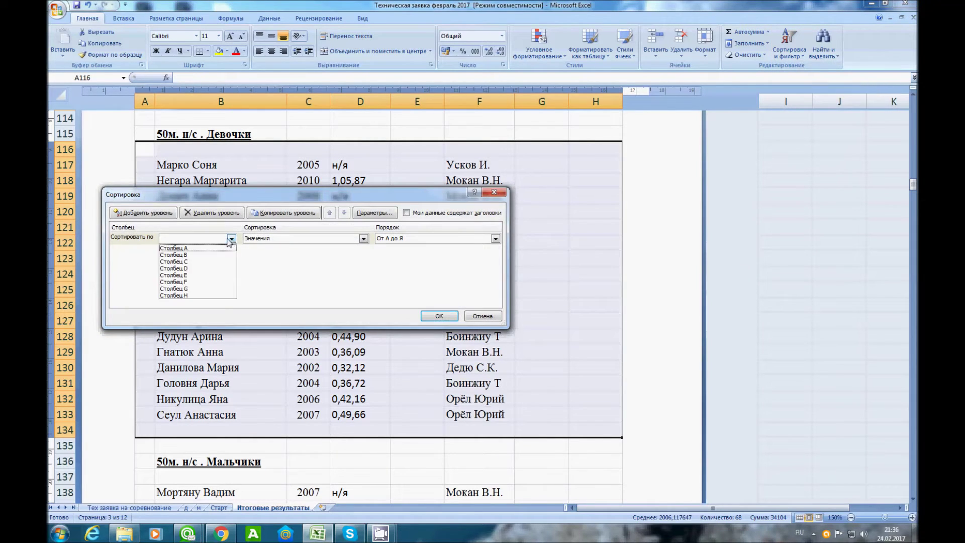
click(188, 268)
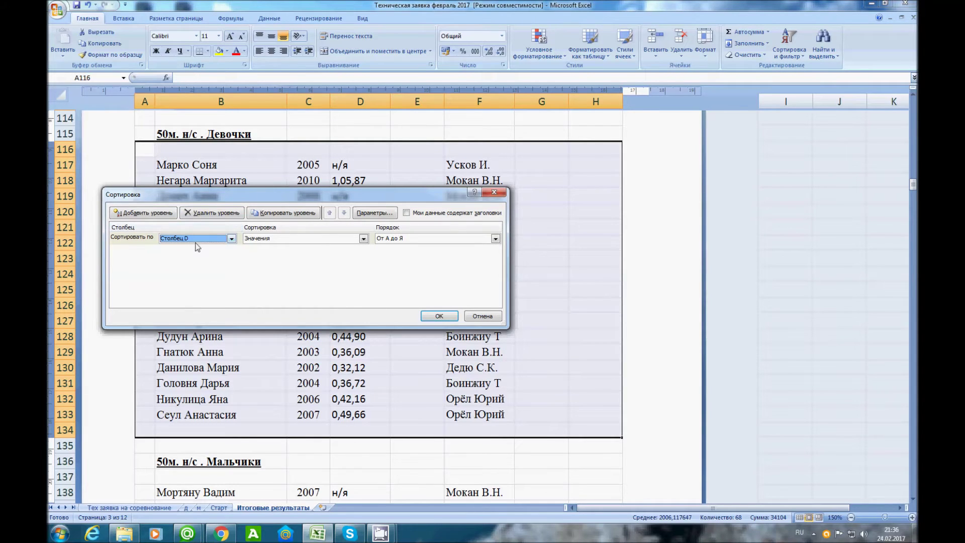
click(429, 317)
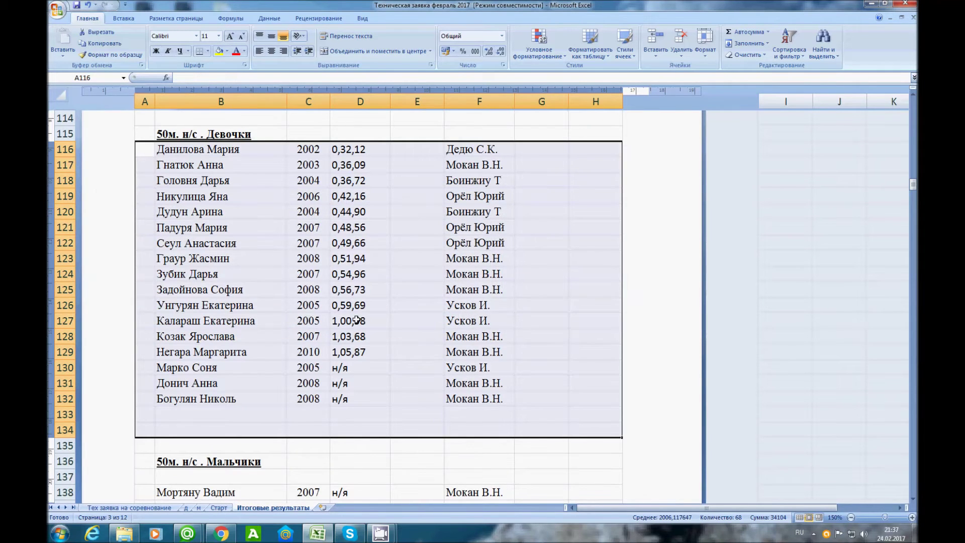
click(430, 419)
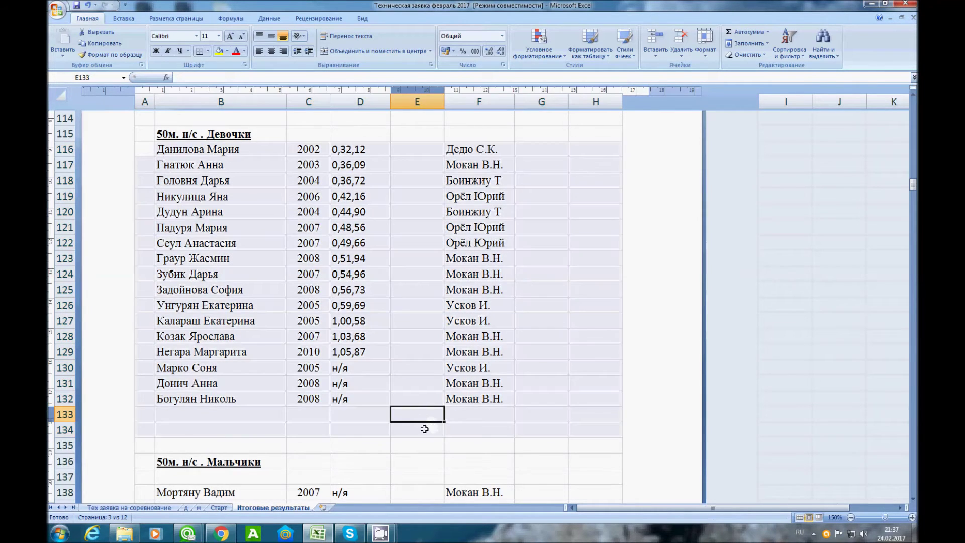
mouse_move(380, 533)
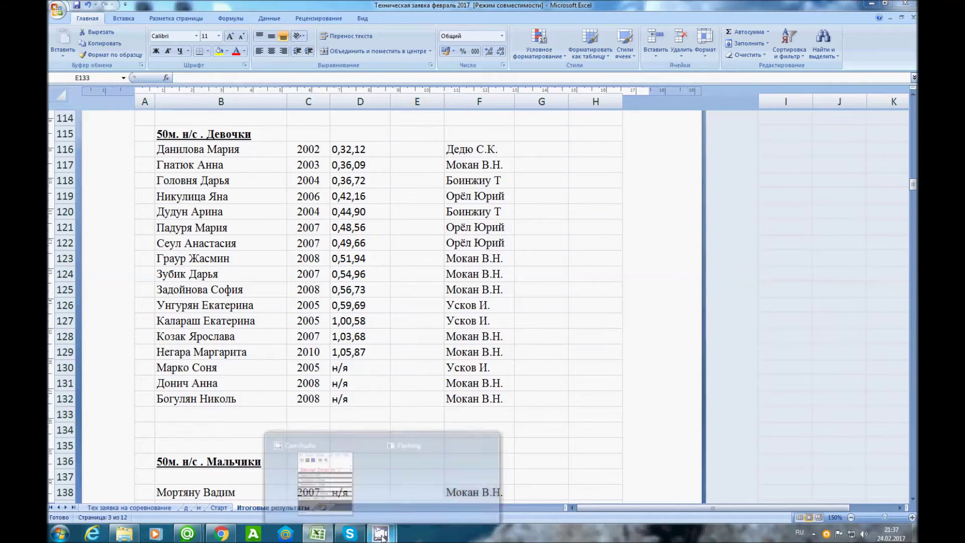
Switch to the sports classification PDF in Adobe Acrobat Reader and highlight the women's 50 m Fluture standards from 32,00 to 56.00
click(344, 490)
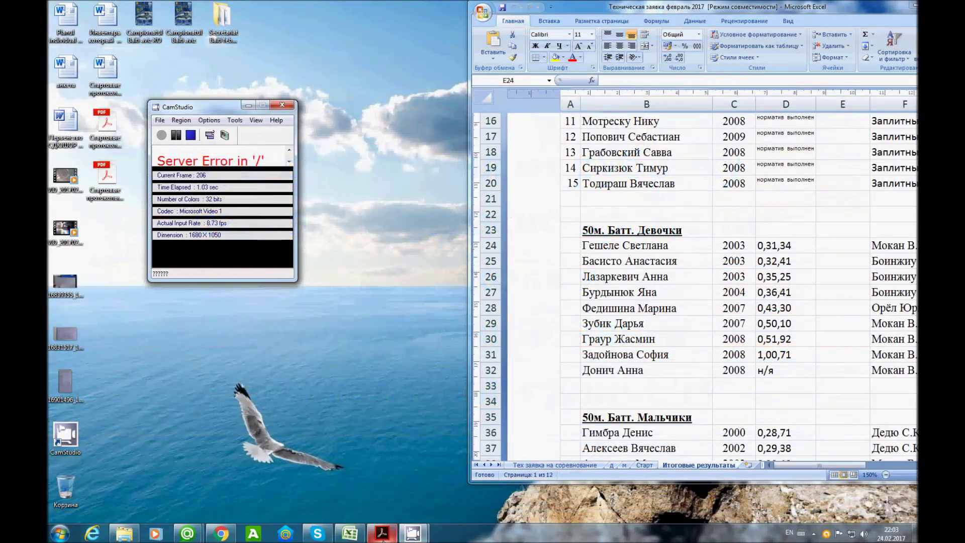
click(382, 533)
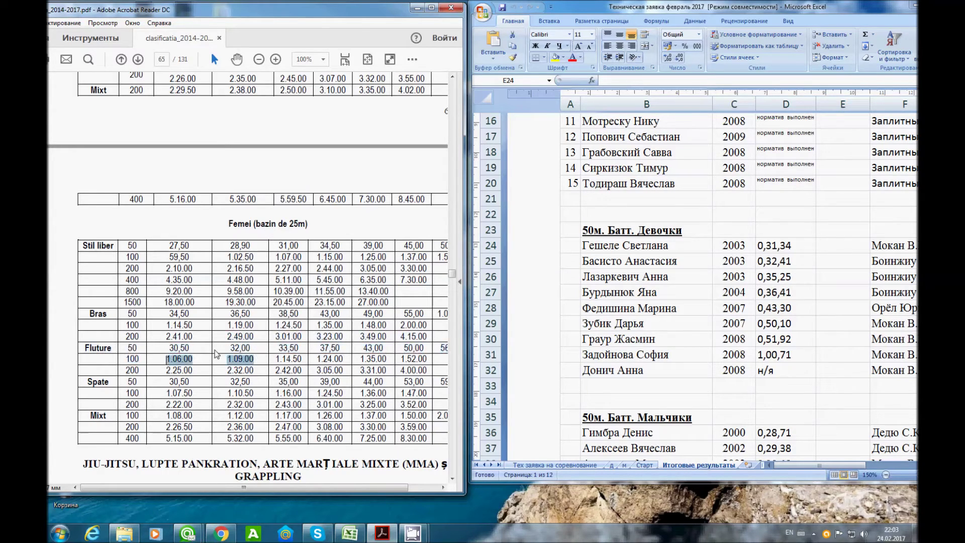
drag(163, 355, 444, 348)
click(166, 354)
click(183, 352)
drag(341, 488, 354, 491)
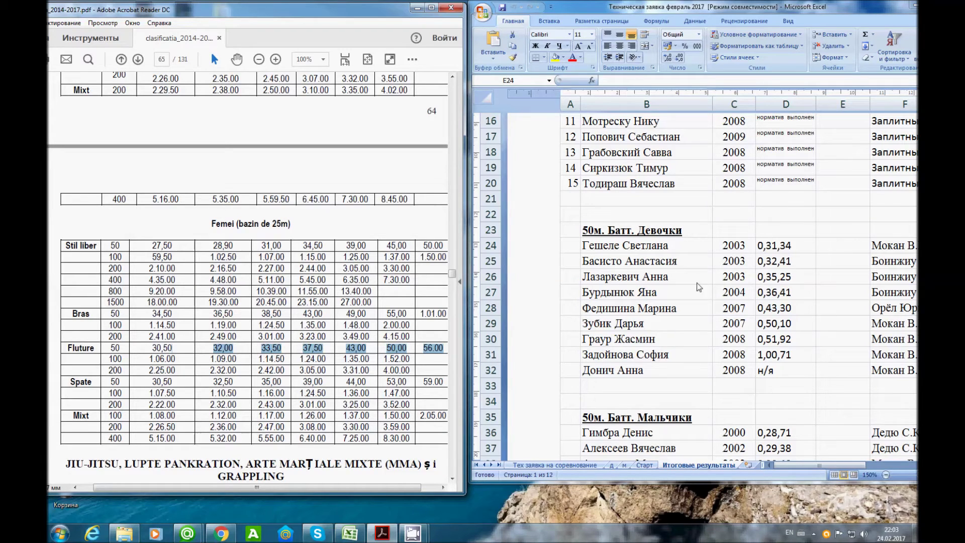
Switch to the Excel workbook and enter the rank КМС in E24 for the fastest swimmer in the girls' 50 m butterfly
click(841, 245)
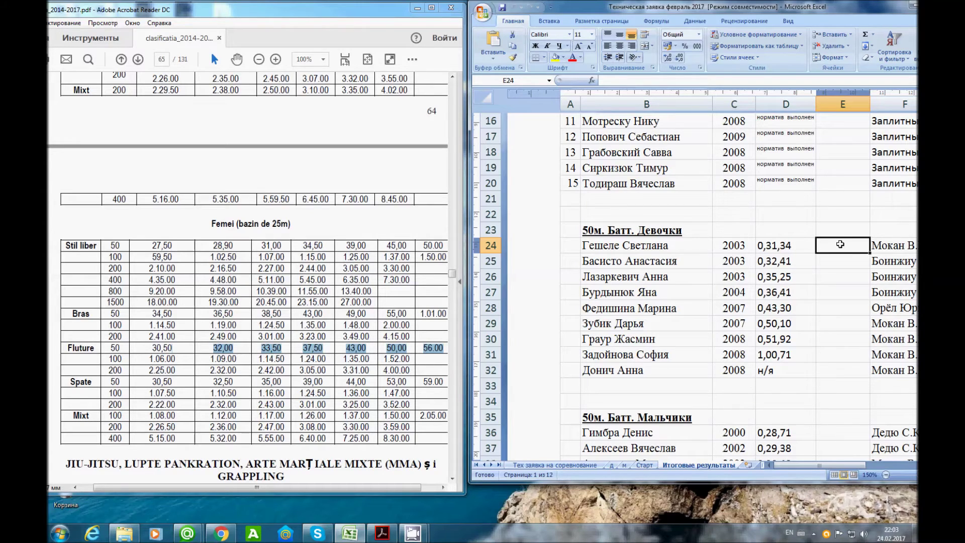
text(RVC)
key(BackSpace)
key(BackSpace)
key(BackSpace)
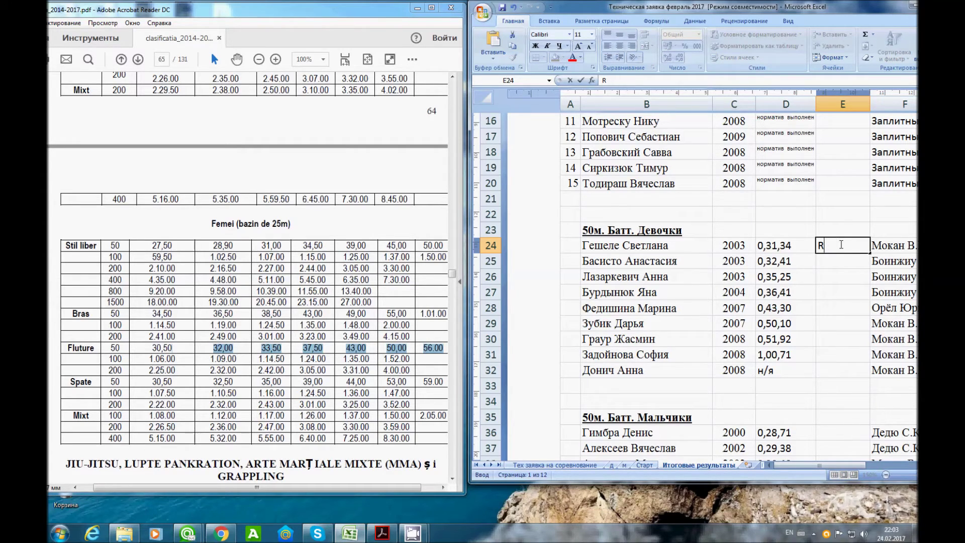
key(alt+shift)
text(КМС)
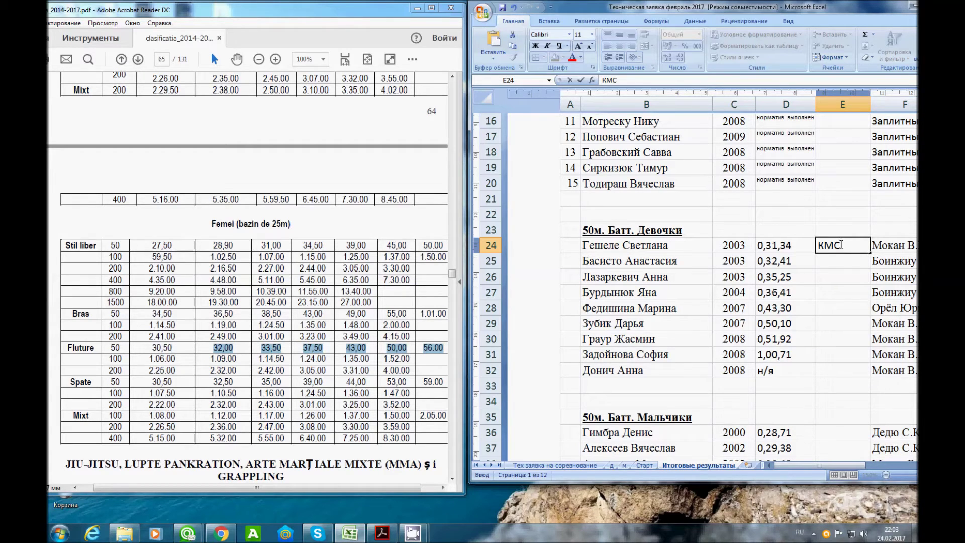
key(Return)
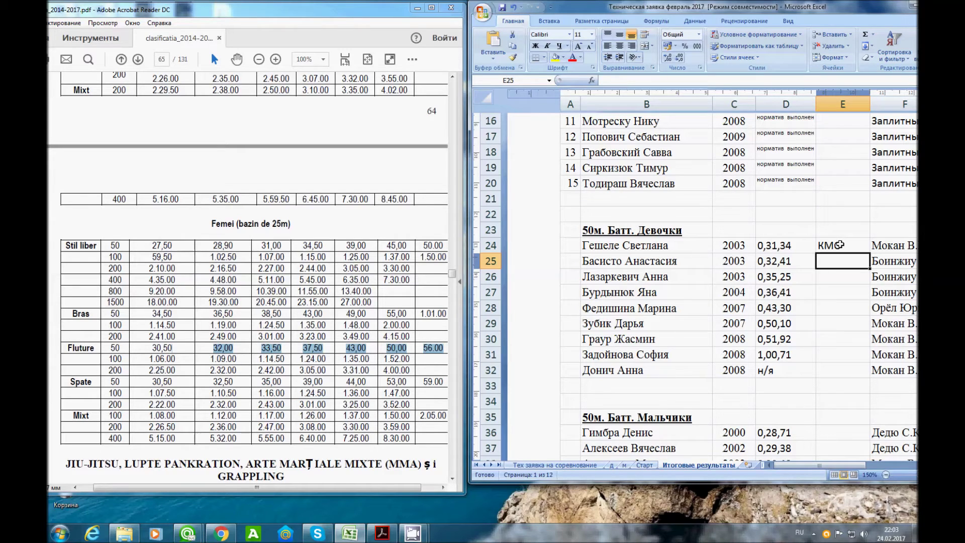
Enter the ranks 1, 2 and 2 in E25:E27 of the girls' 50 m butterfly results
text(1)
key(Return)
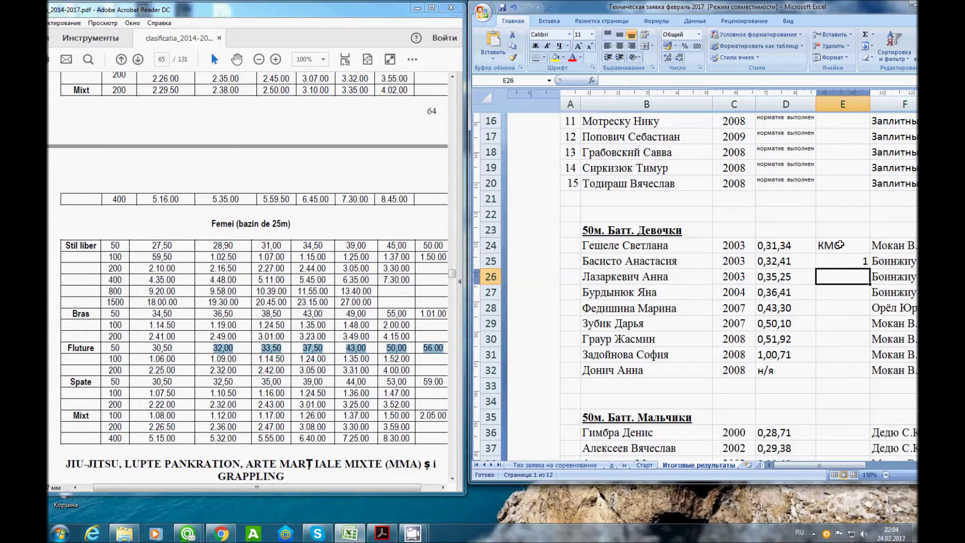
text(2)
key(Return)
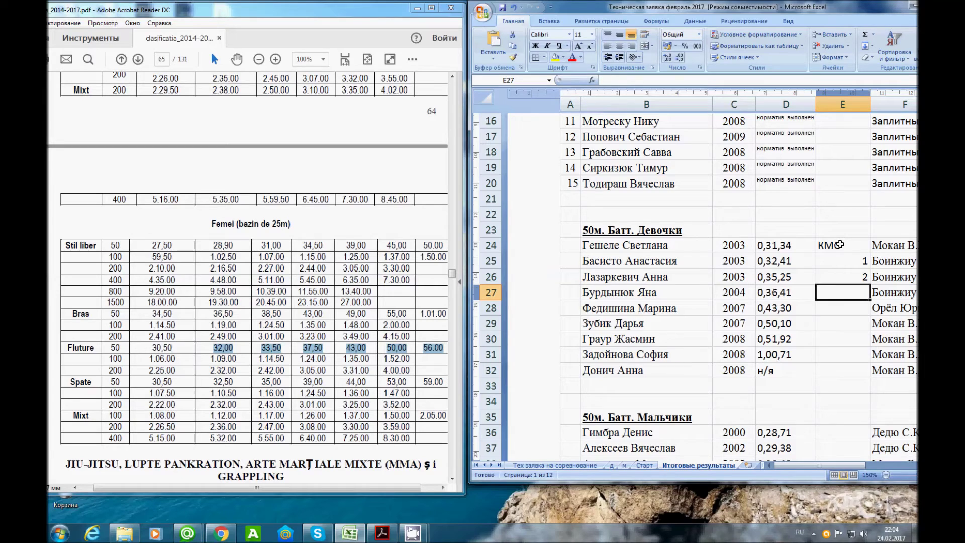
text(2)
key(Return)
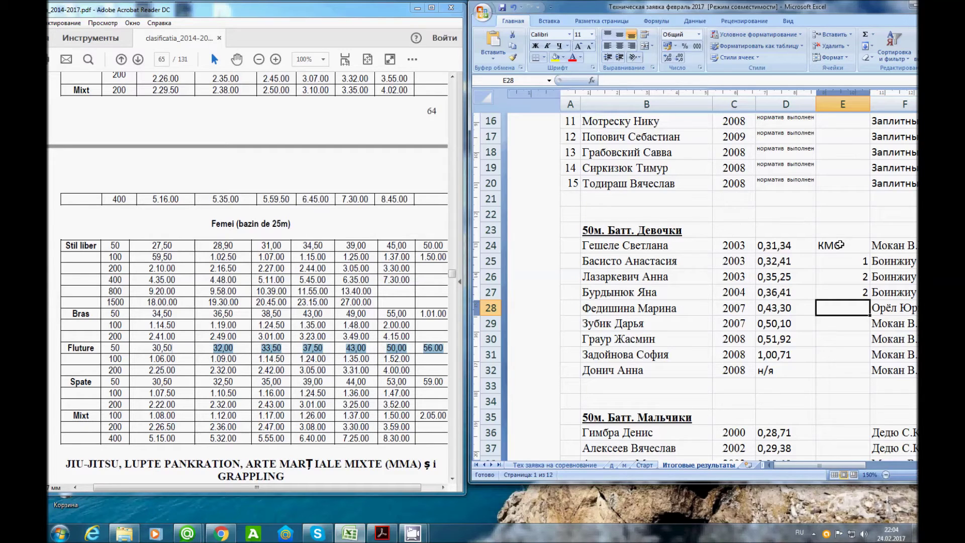
Enter the junior ranks 1юн, 2юн and 2юн in E28:E30, leaving E31 blank
text(1юн)
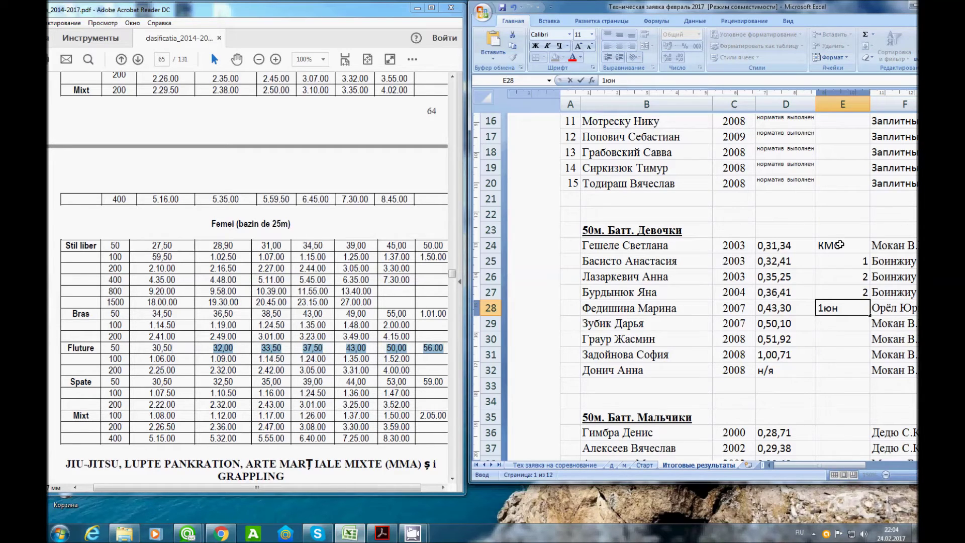
key(Return)
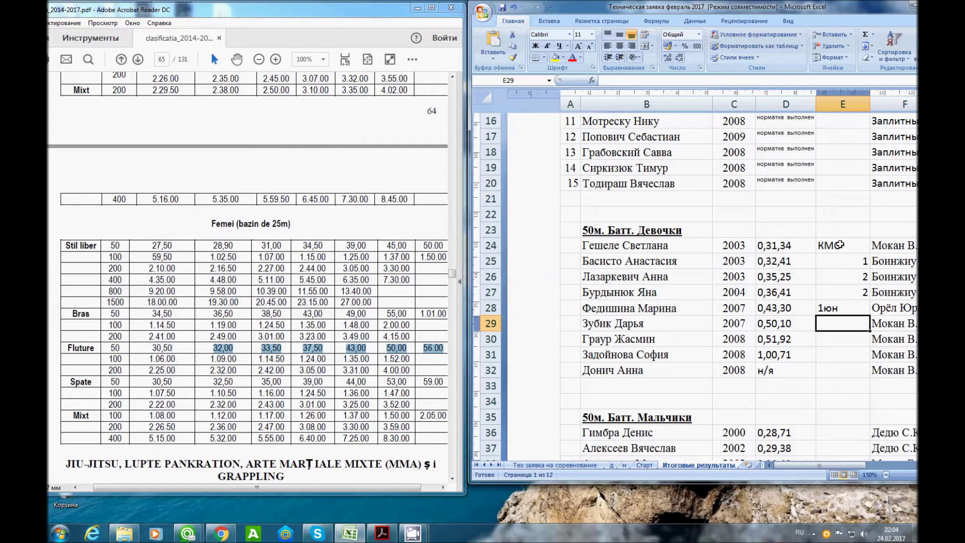
text(2юн)
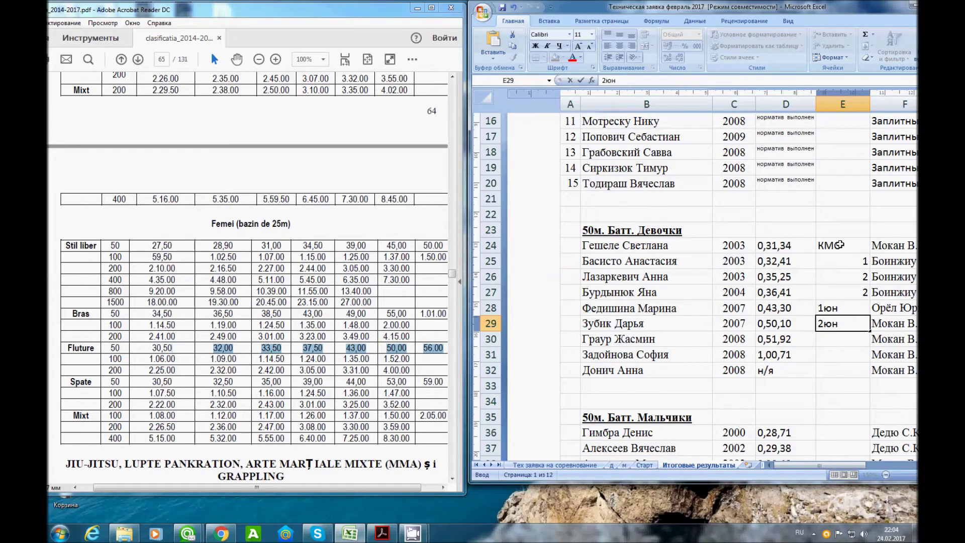
key(Return)
text(2юн)
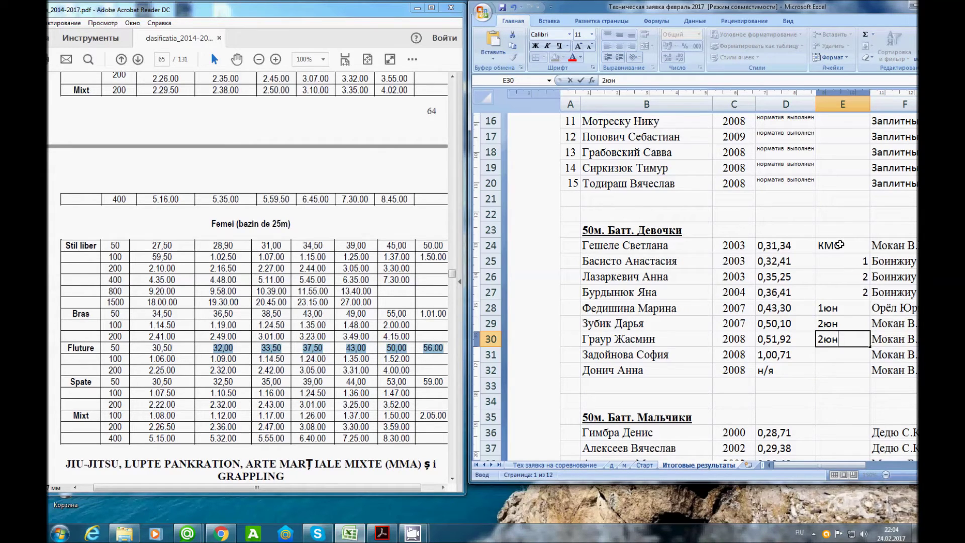
key(Return)
key(Return)
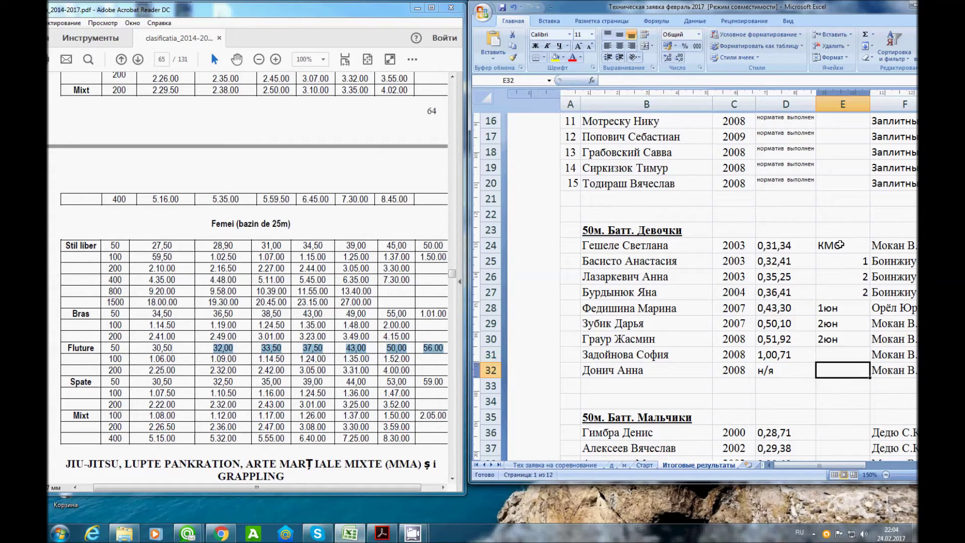
click(383, 535)
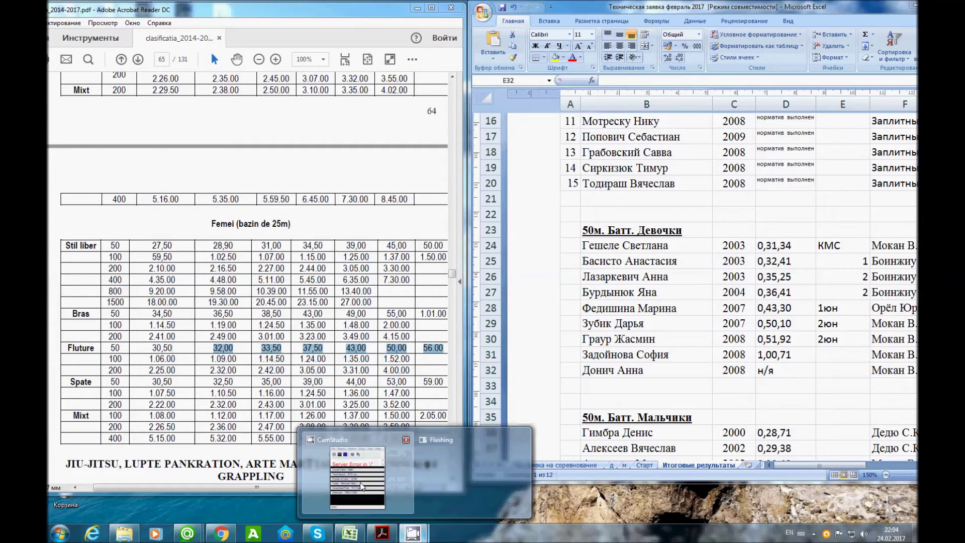
click(412, 533)
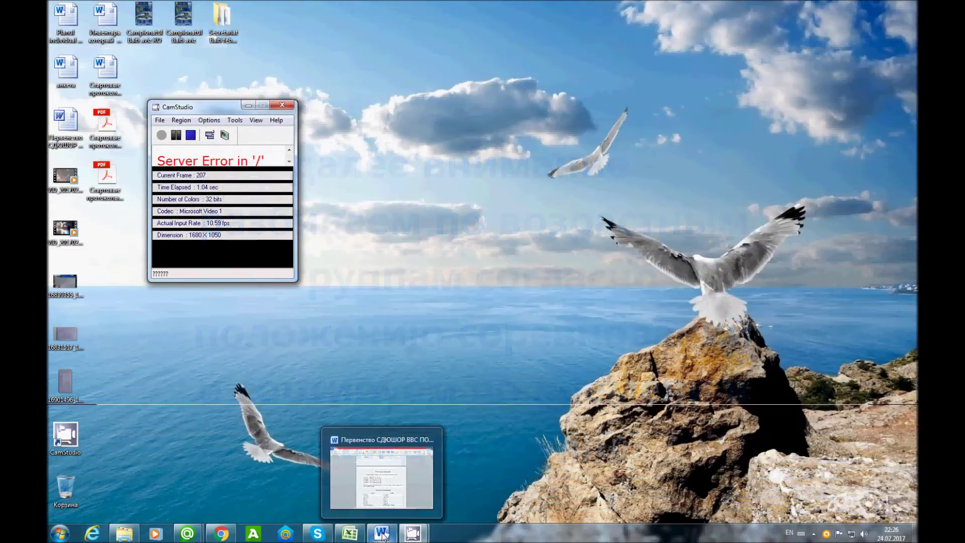
Check the age groups in the Word competition regulations and on Лист1 of the Excel workbook, ending on Итоговые результаты
click(378, 536)
click(379, 535)
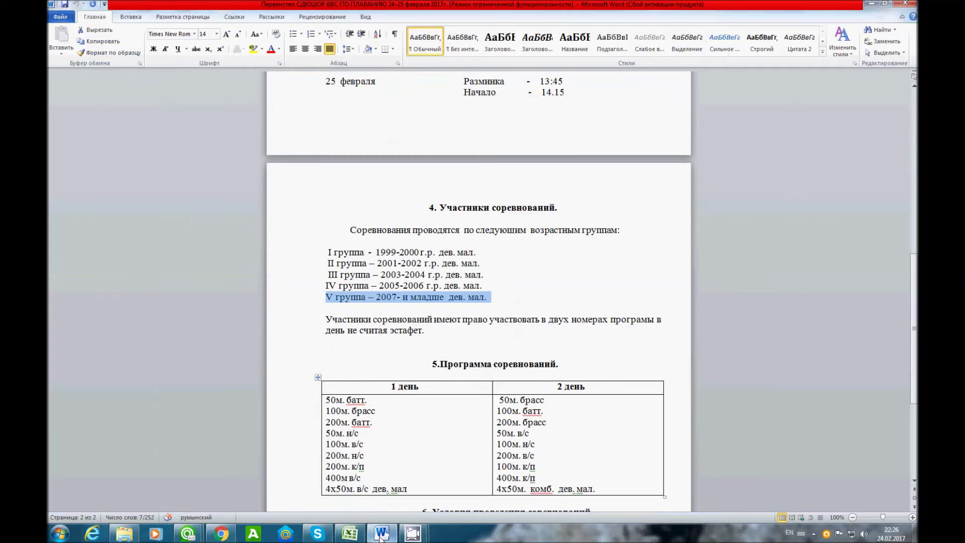
click(381, 535)
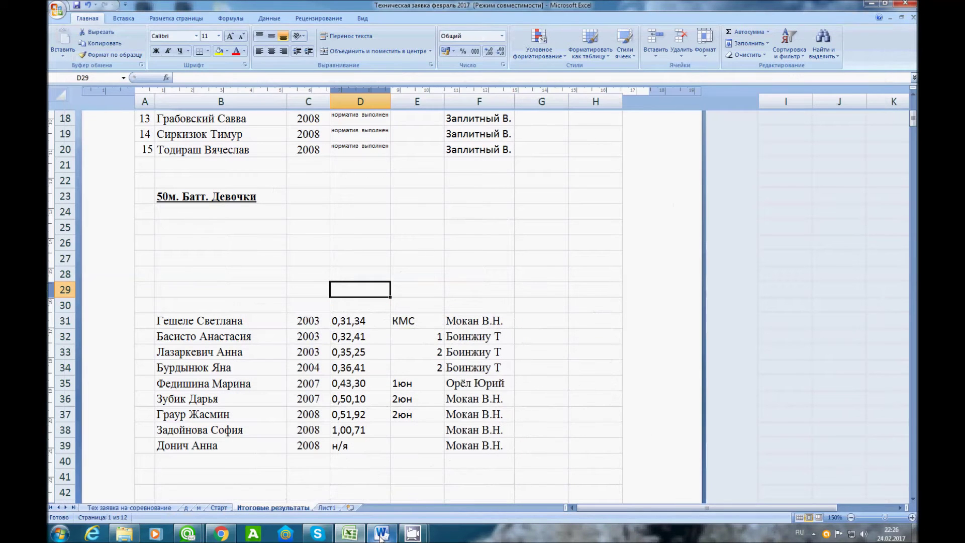
click(326, 508)
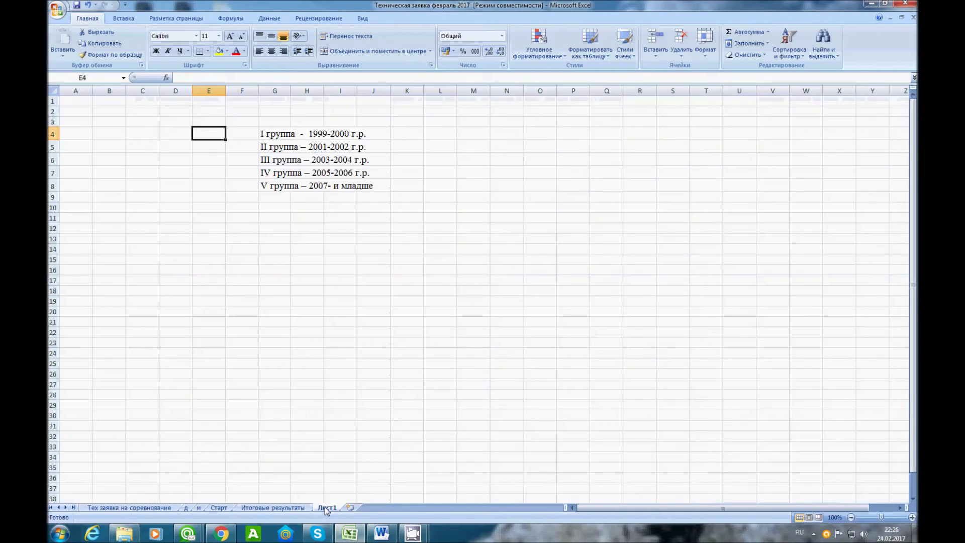
click(302, 508)
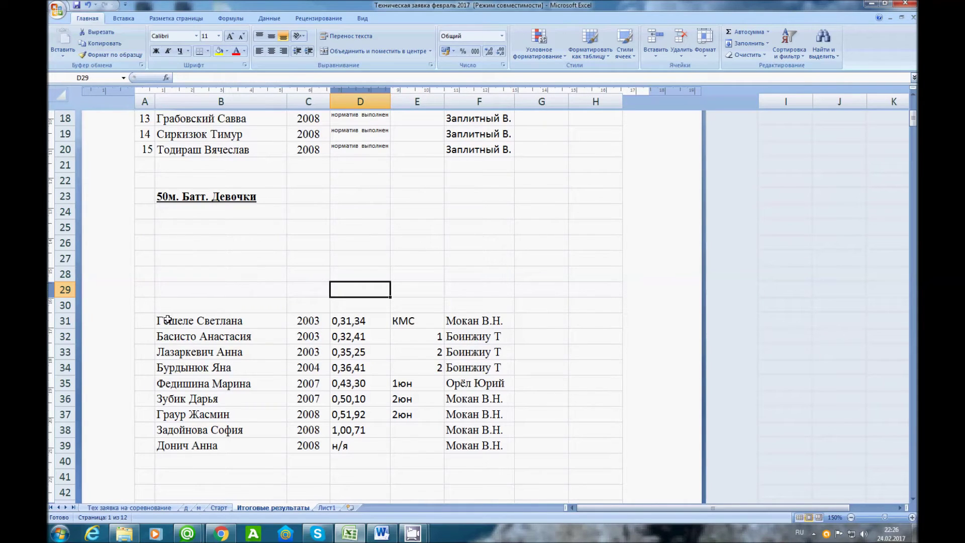
click(144, 289)
drag(145, 289, 521, 460)
click(521, 414)
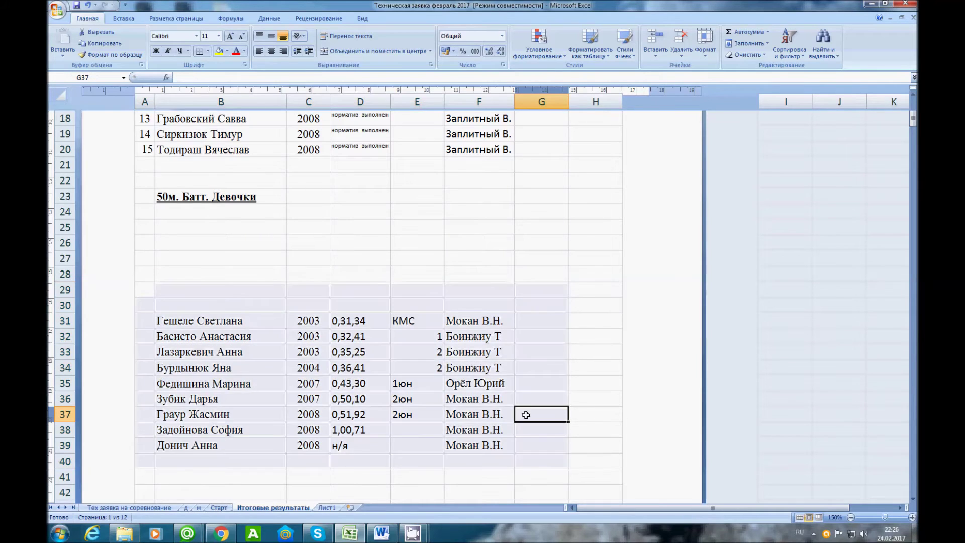
Copy the heading "III группа – 2003-2004 г.р." from Лист1 into B24 of Итоговые результаты
click(326, 508)
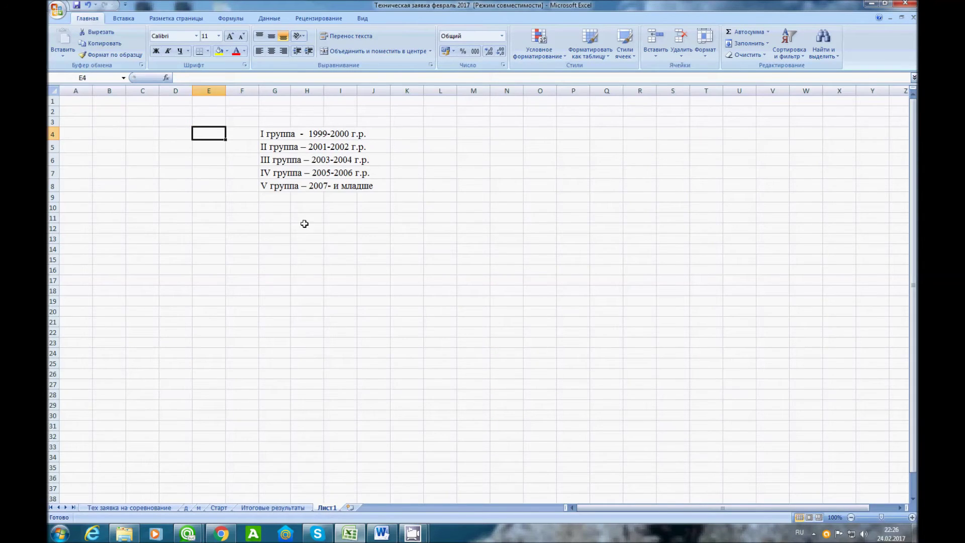
drag(264, 160, 380, 155)
key(ctrl+c)
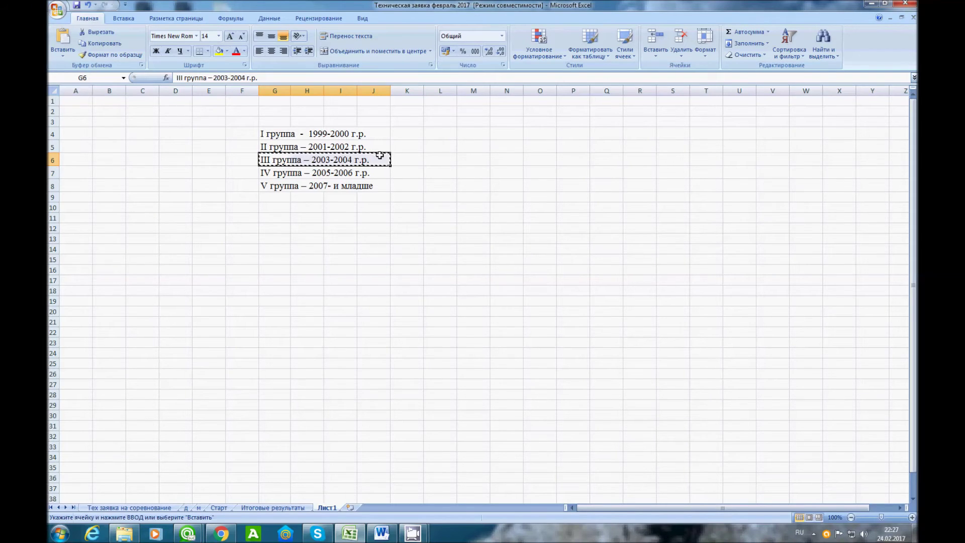
click(276, 507)
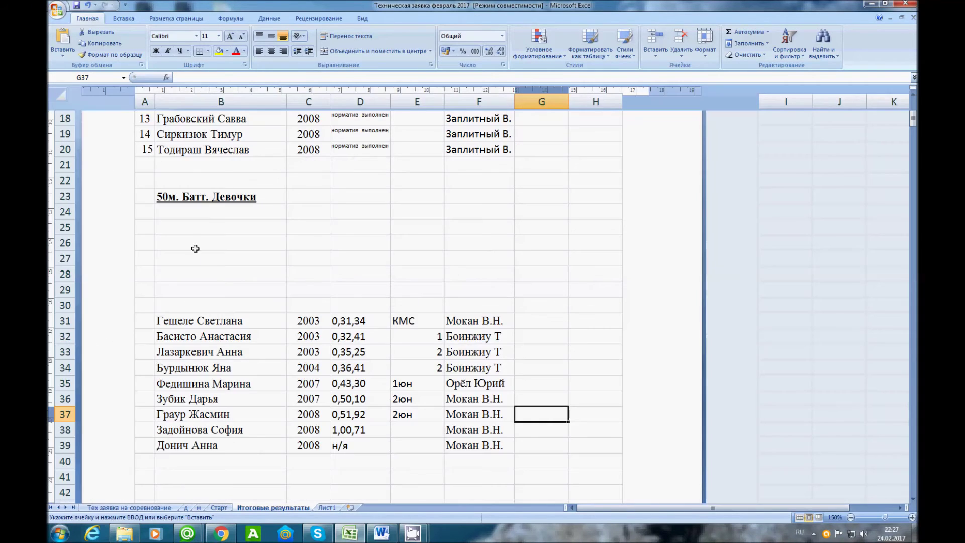
click(187, 210)
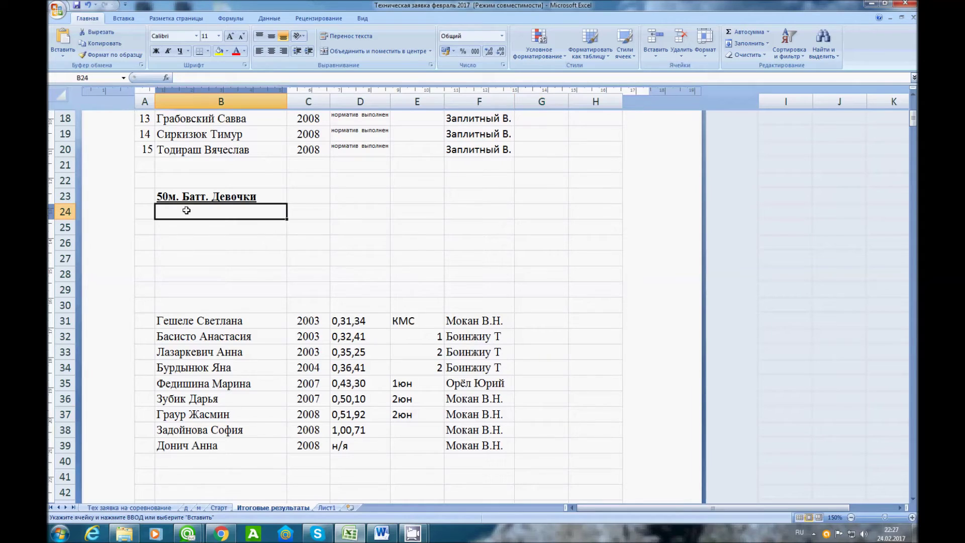
key(ctrl+v)
Move the 2003-2004 swimmers' rows B31:F34 directly under the III группа heading, starting at B25
click(219, 242)
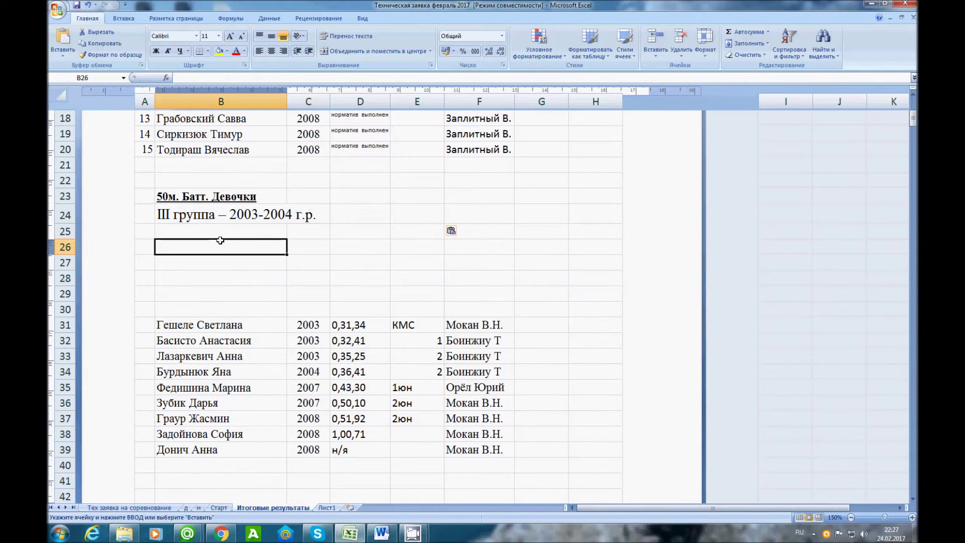
drag(167, 324, 452, 353)
drag(308, 314, 318, 243)
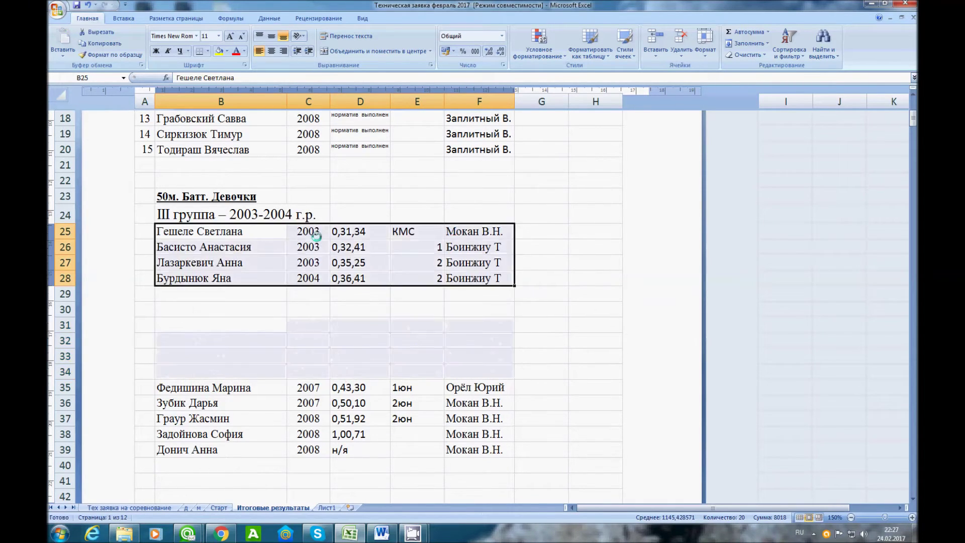
Copy the heading "V группа – 2007- и младше" from Лист1 into B30 of Итоговые результаты
scroll(322, 314, down, 1)
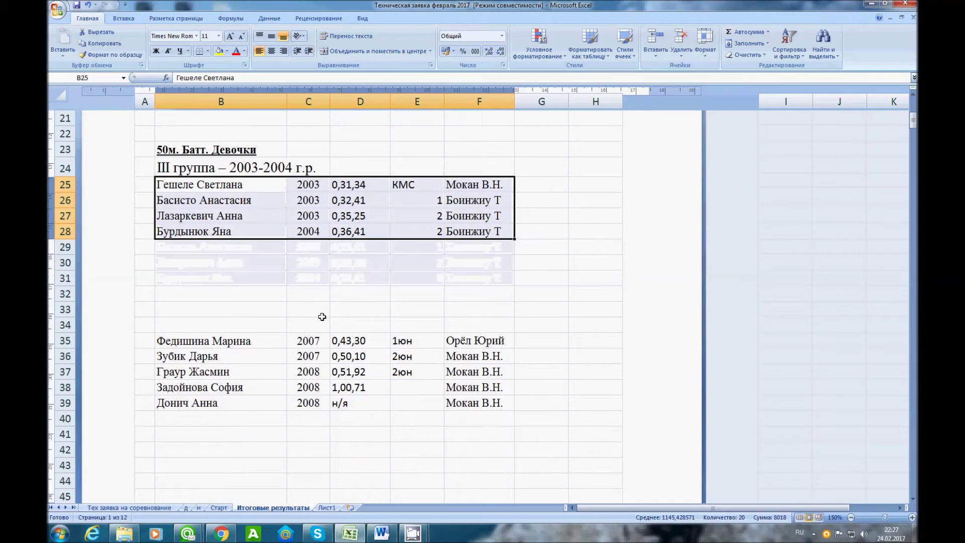
click(326, 505)
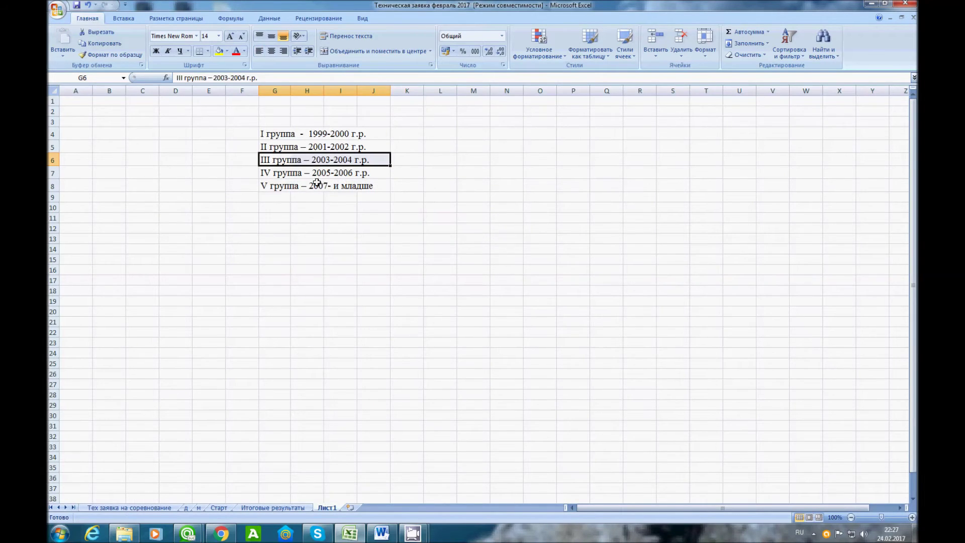
drag(278, 187, 373, 188)
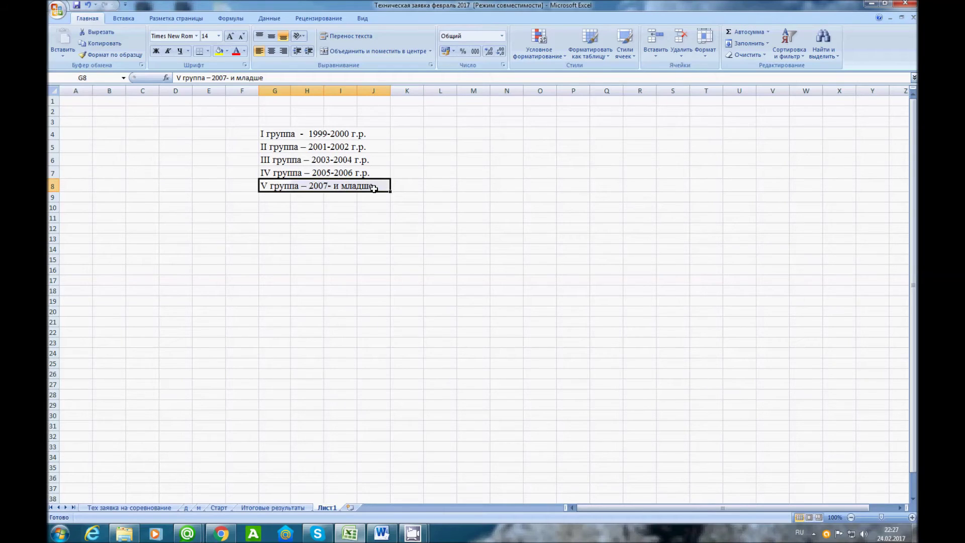
key(ctrl+c)
click(273, 507)
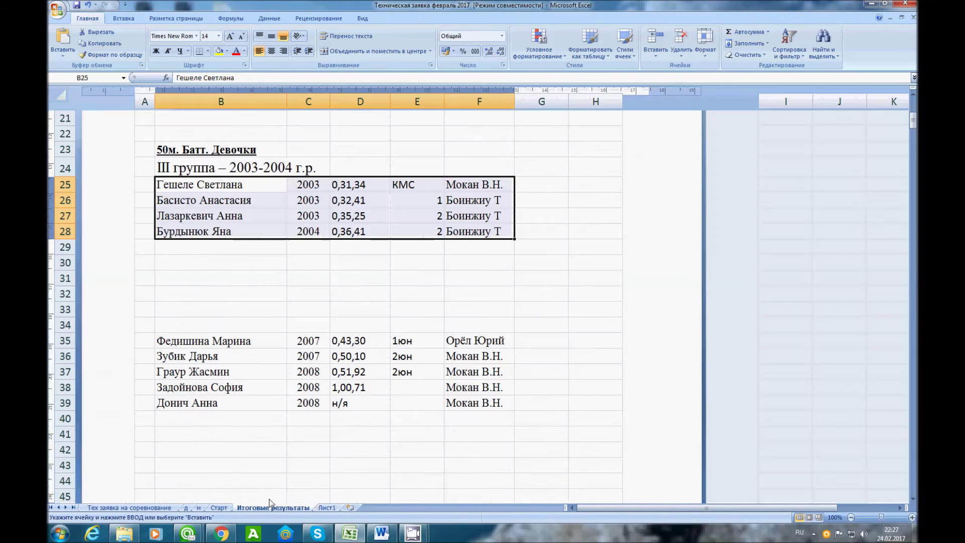
click(217, 262)
key(ctrl+v)
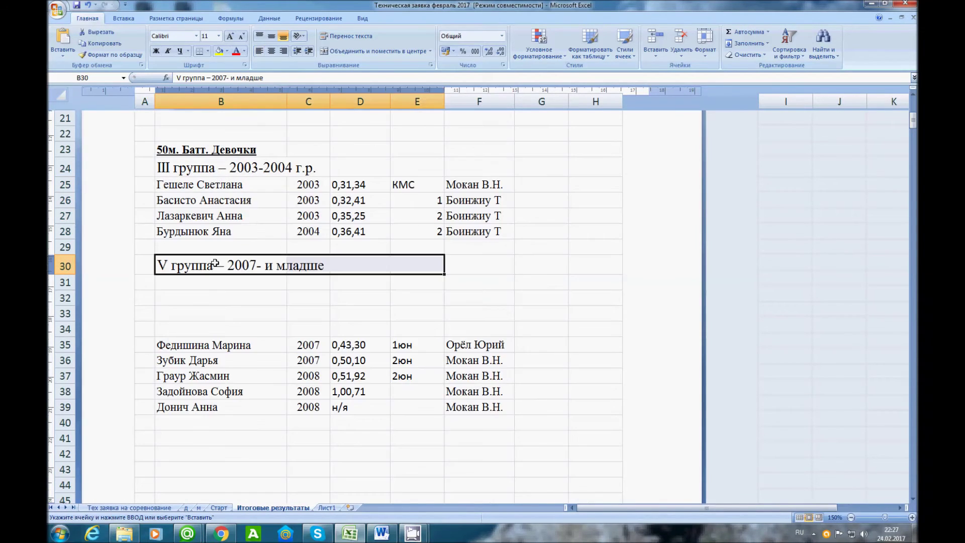
Move the 2007-2008 swimmers' rows B35:F39 directly under the V группа heading, starting at B31
drag(168, 347, 478, 404)
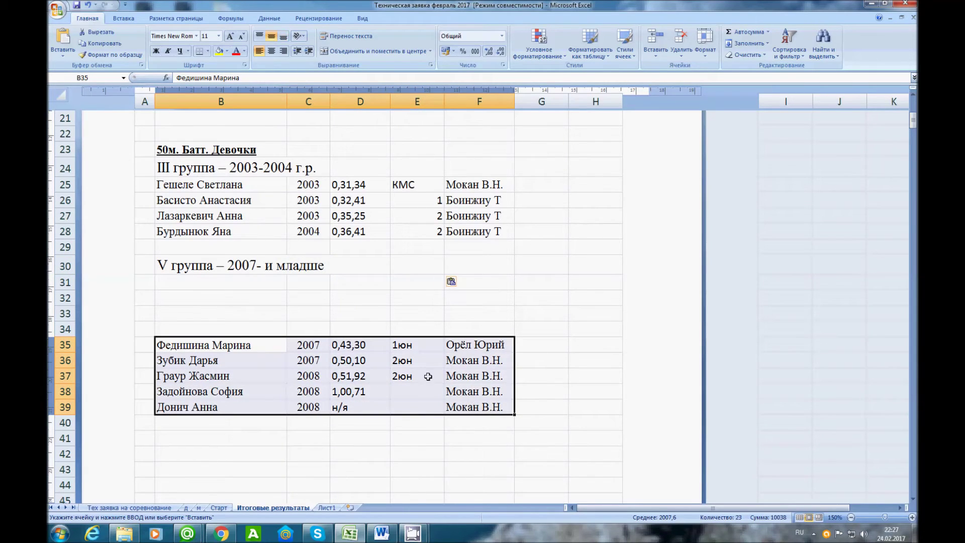
drag(308, 334, 313, 285)
click(302, 385)
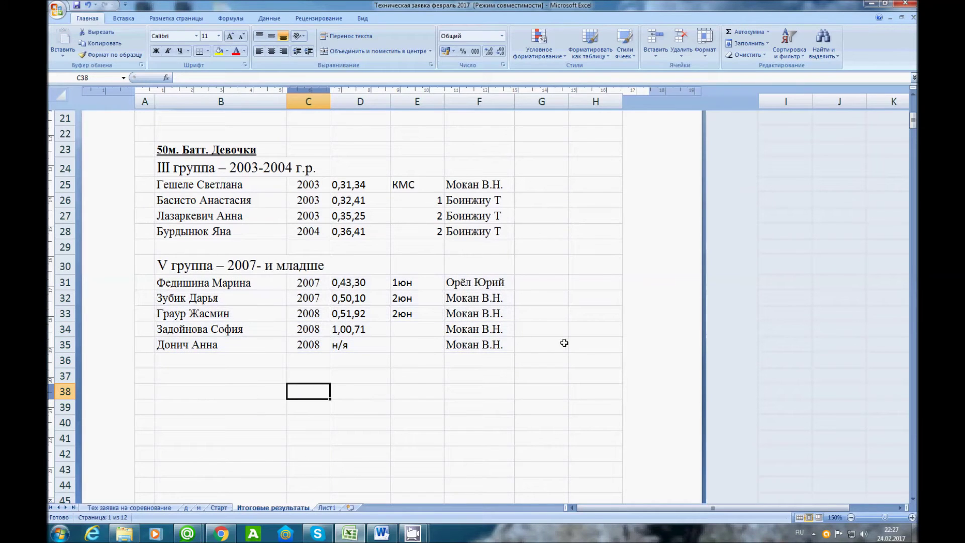
Move the heading "50м. Батт. Мальчики" from B60 up to B38, just below the girls' V группа list
scroll(546, 313, up, 2)
scroll(545, 314, down, 6)
scroll(545, 314, down, 6)
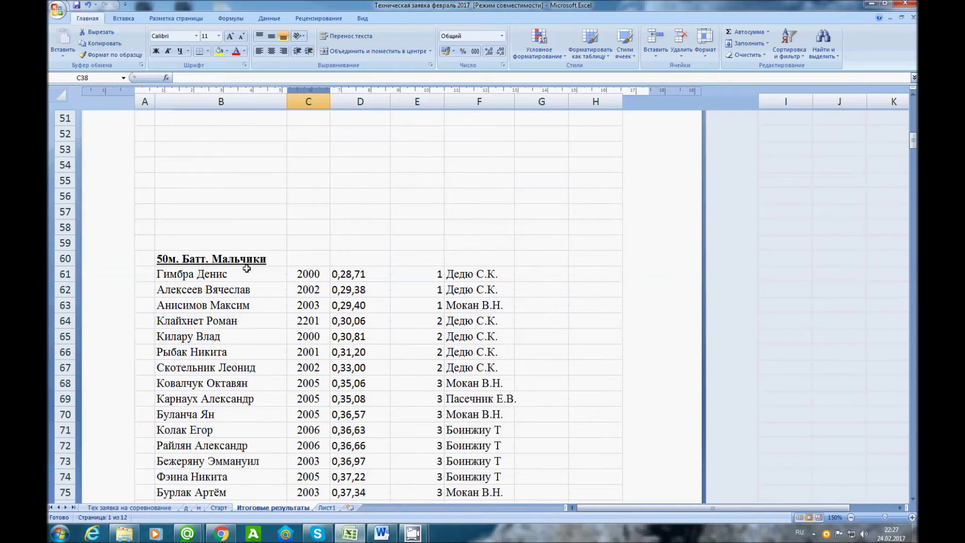
click(204, 257)
drag(205, 251, 221, 135)
scroll(387, 186, up, 4)
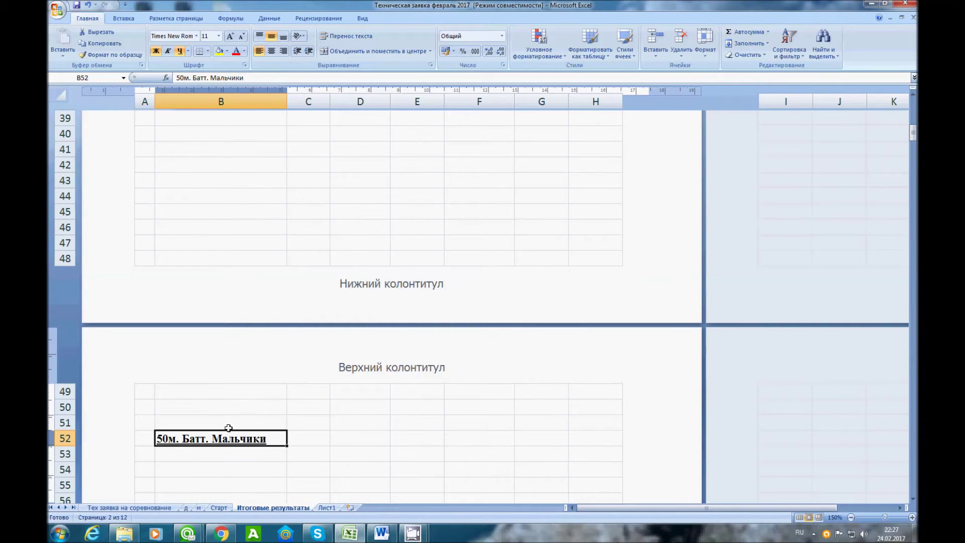
drag(229, 431, 236, 166)
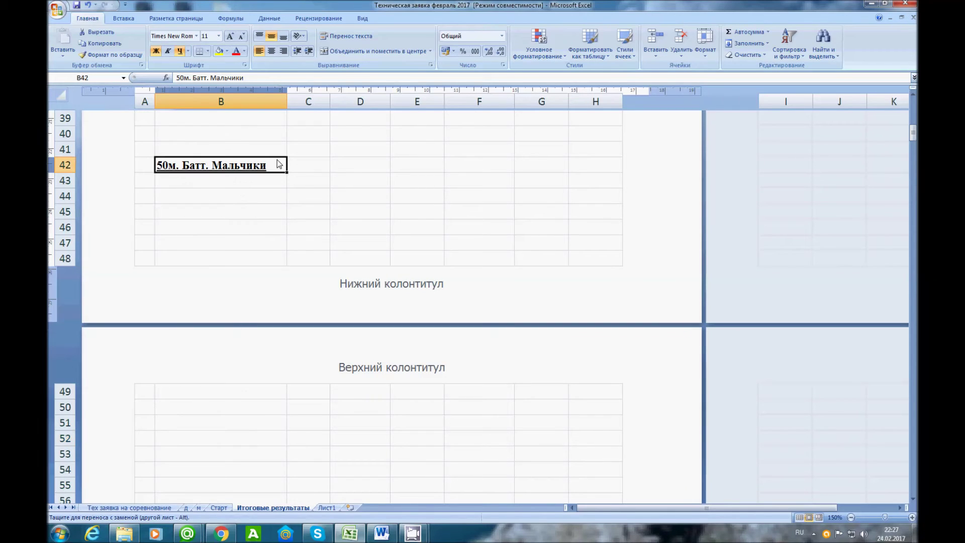
scroll(339, 205, up, 2)
drag(225, 250, 235, 197)
scroll(375, 226, up, 5)
scroll(376, 227, down, 1)
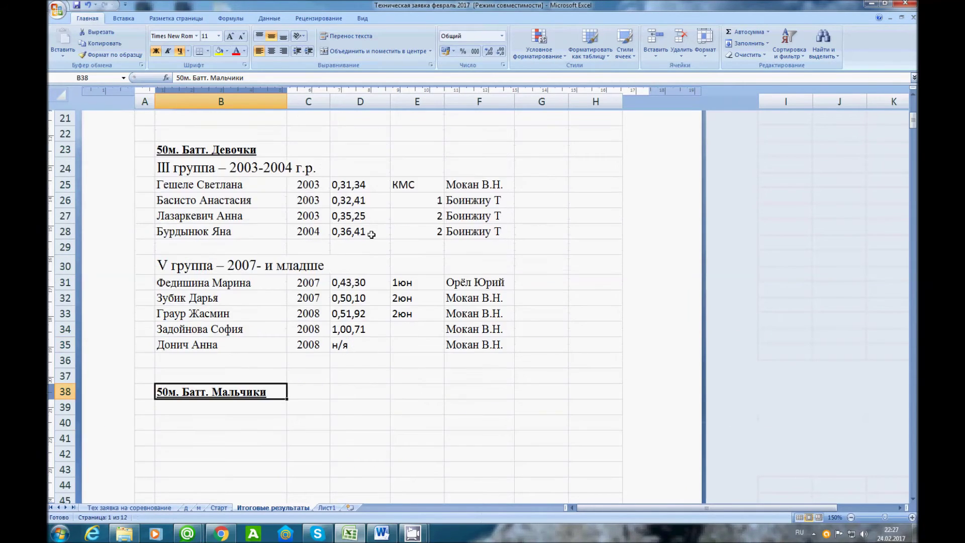
Number the first two swimmers of the girls' 50м. Батт. III группа as places 1 and 2 in A25:A26
scroll(403, 290, down, 4)
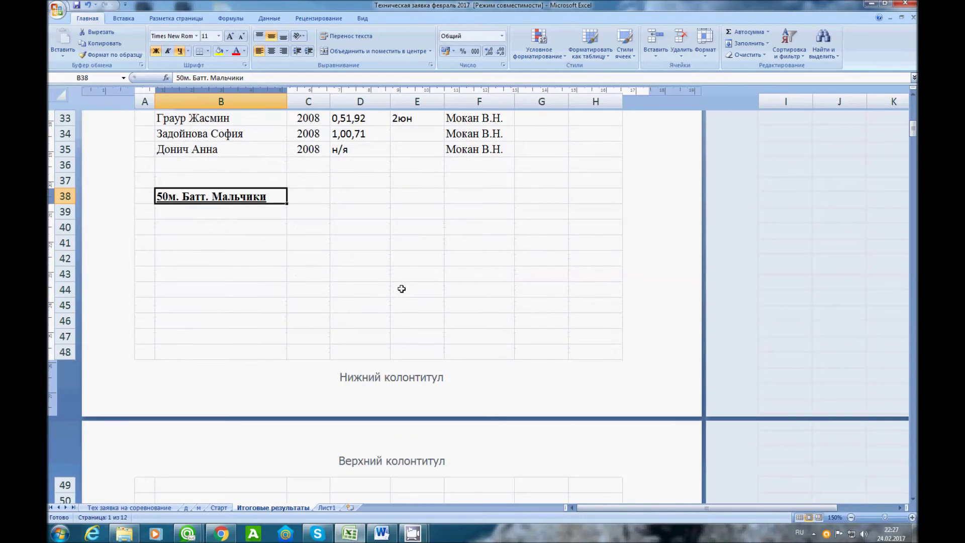
scroll(316, 264, up, 4)
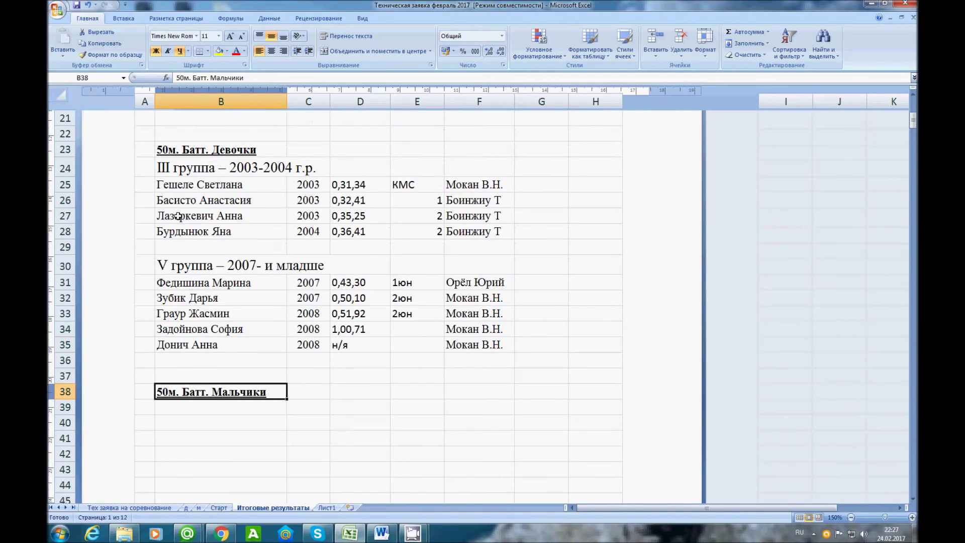
click(149, 188)
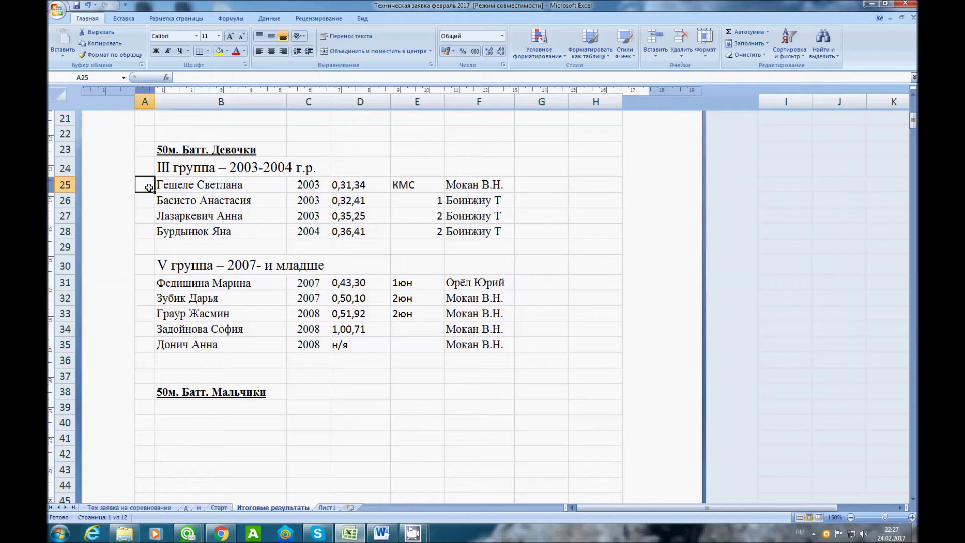
text(1)
key(Return)
text(2)
key(Return)
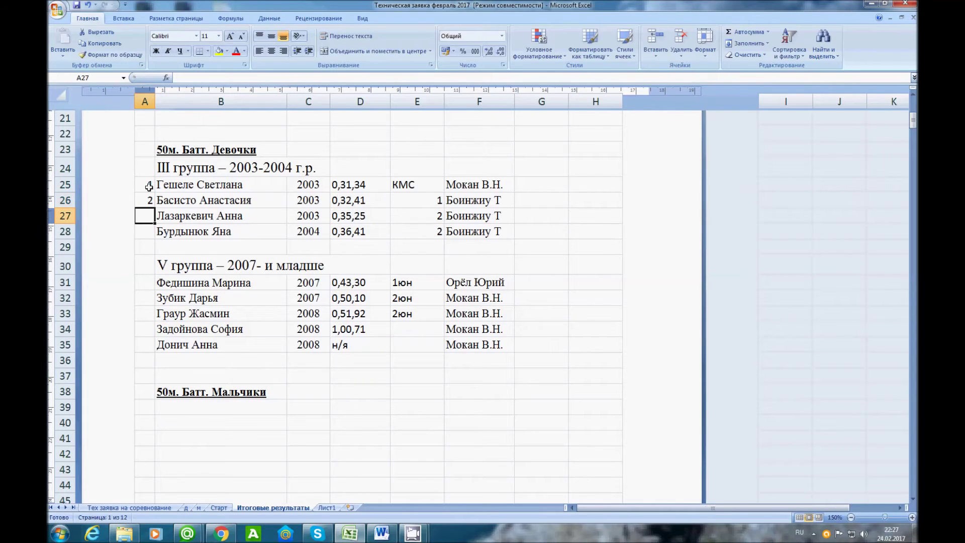